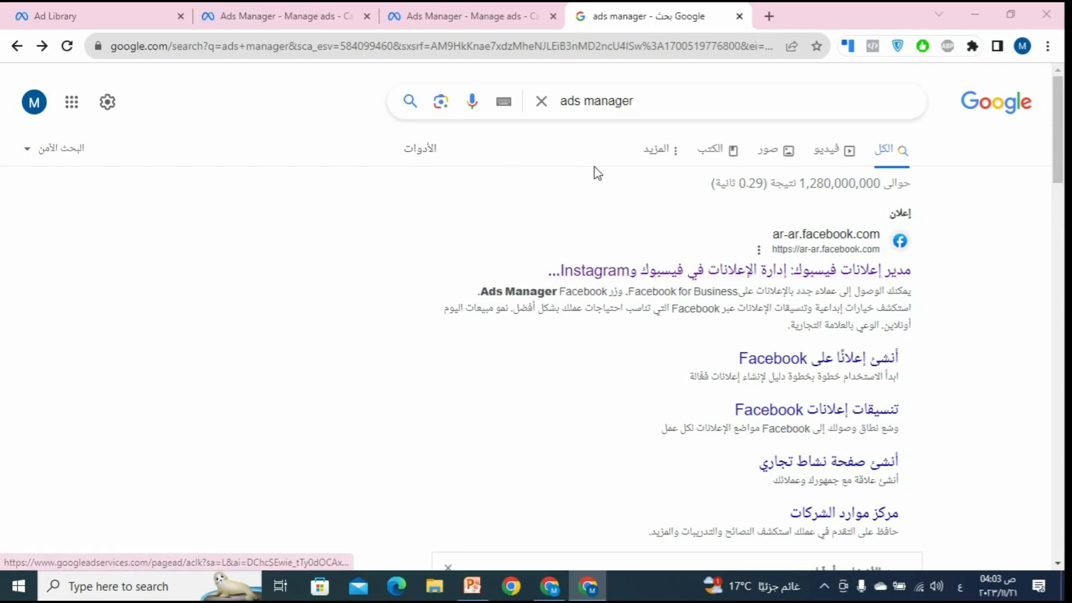
Step: Follow the sponsored Facebook Ads Manager result in the Google 'ads manager' search
scroll(789, 349, "down", 4)
scroll(789, 354, "up", 4)
left_click(824, 277)
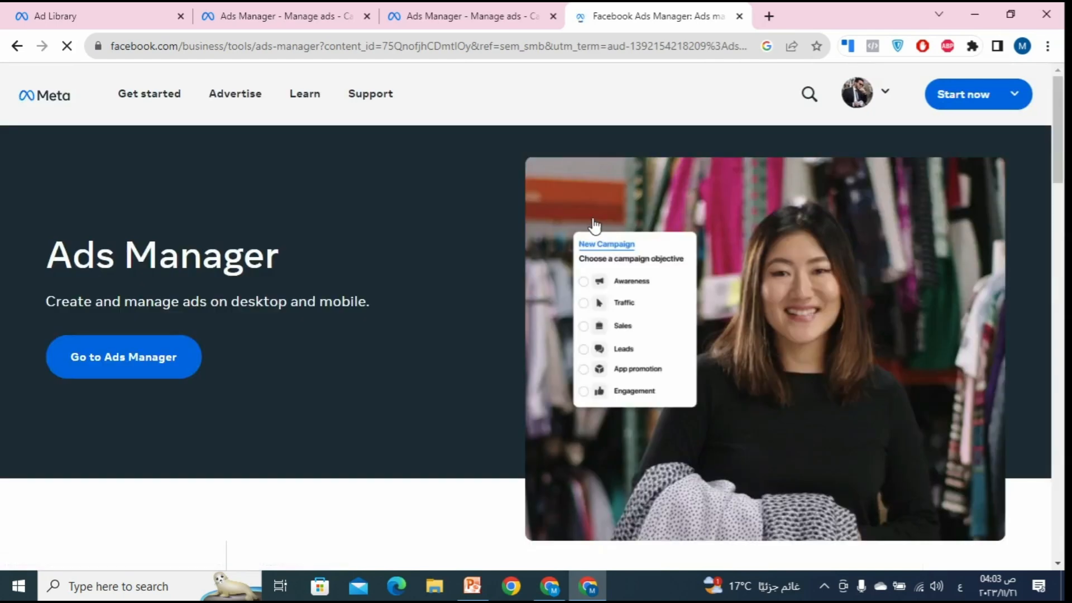
Step: Enter Ads Manager, open the ad account, dismiss the ad blocker warning, and start a new campaign
left_click(94, 364)
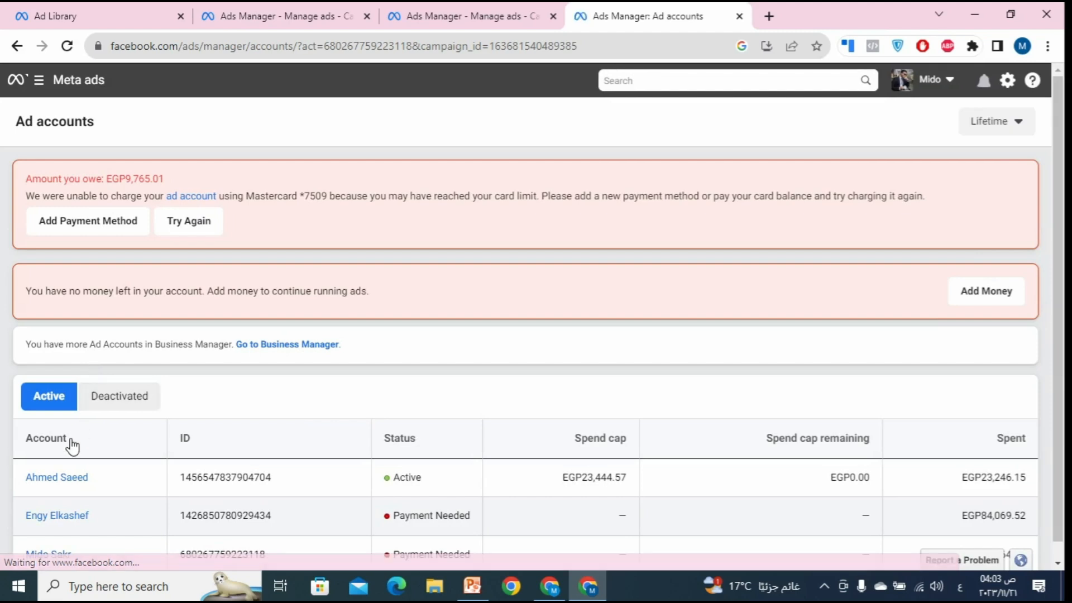
left_click(59, 480)
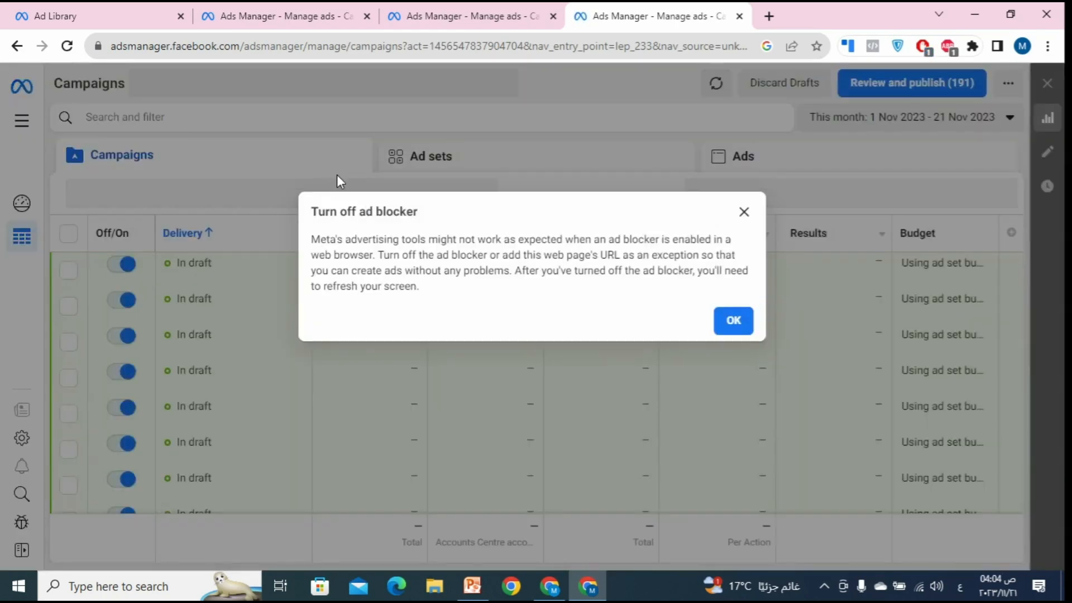
left_click(745, 212)
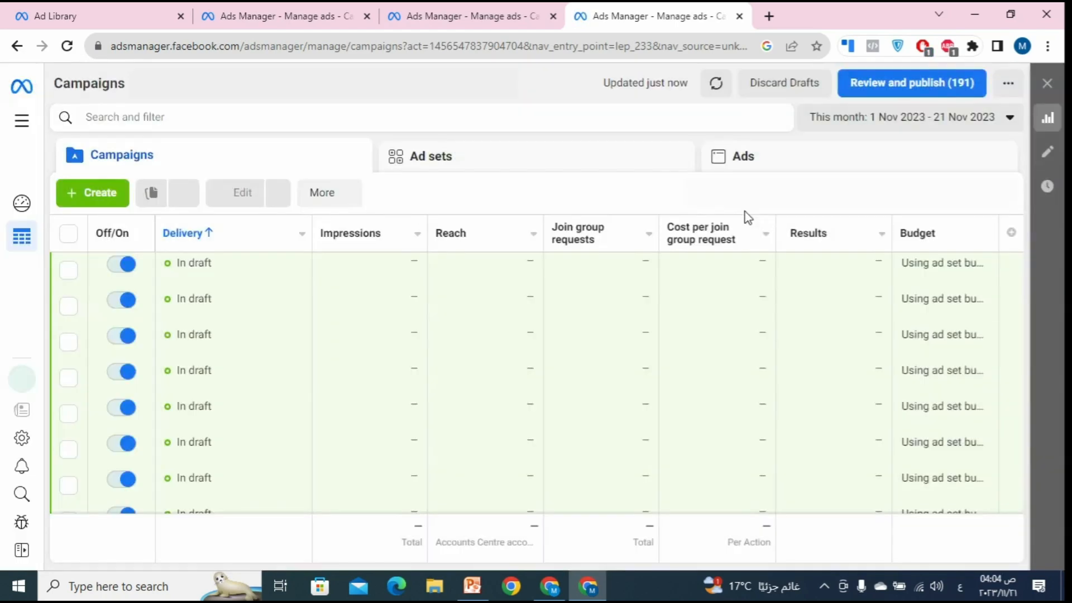
left_click(104, 198)
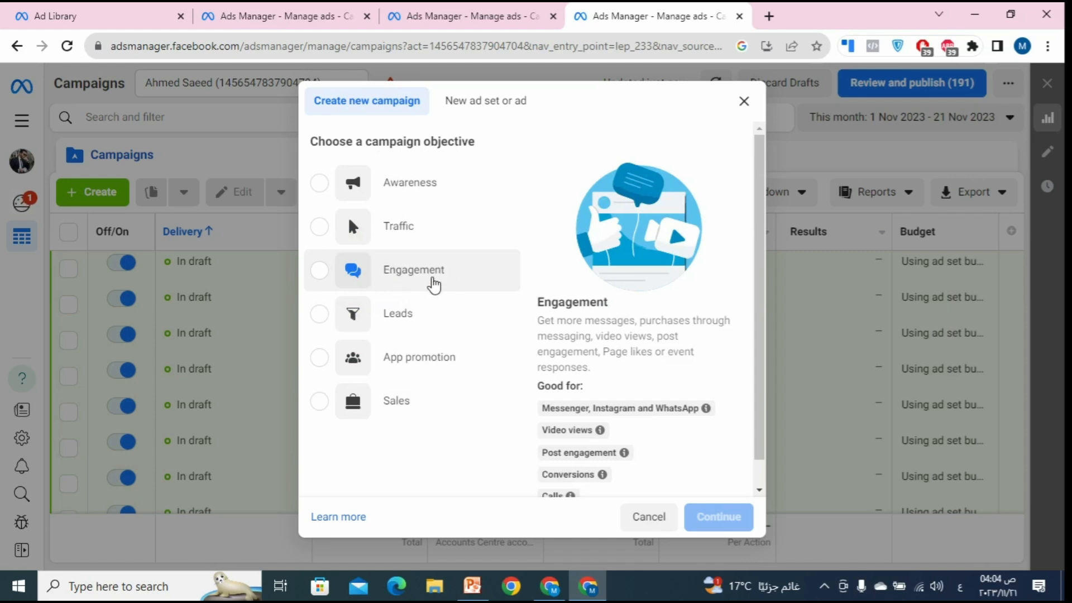
Step: Create the draft campaign with the Engagement objective and scroll through its settings
left_click(425, 279)
left_click(712, 524)
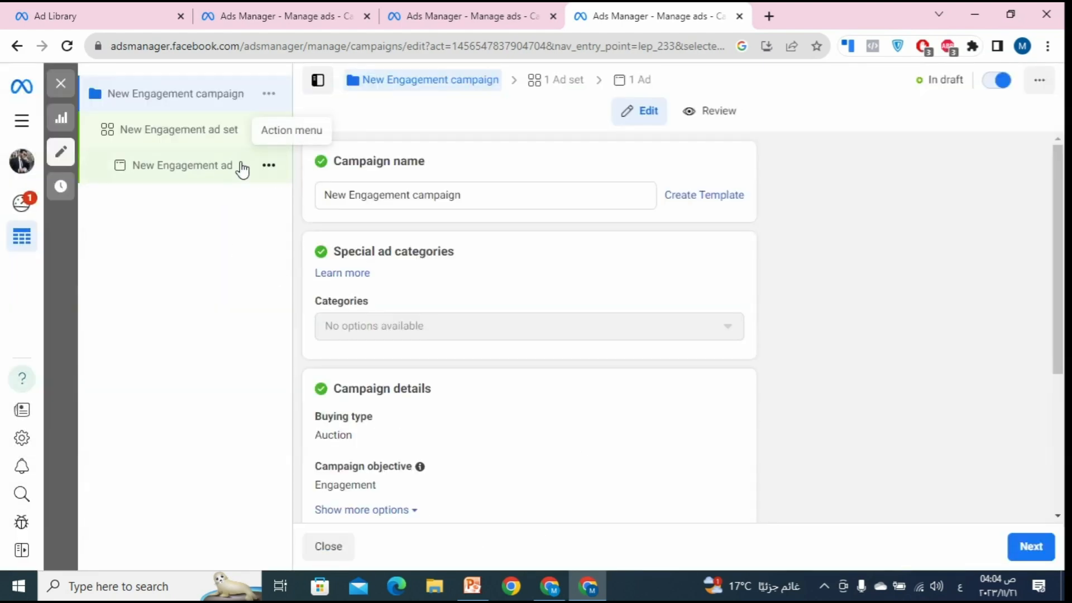
scroll(499, 176, "down", 2)
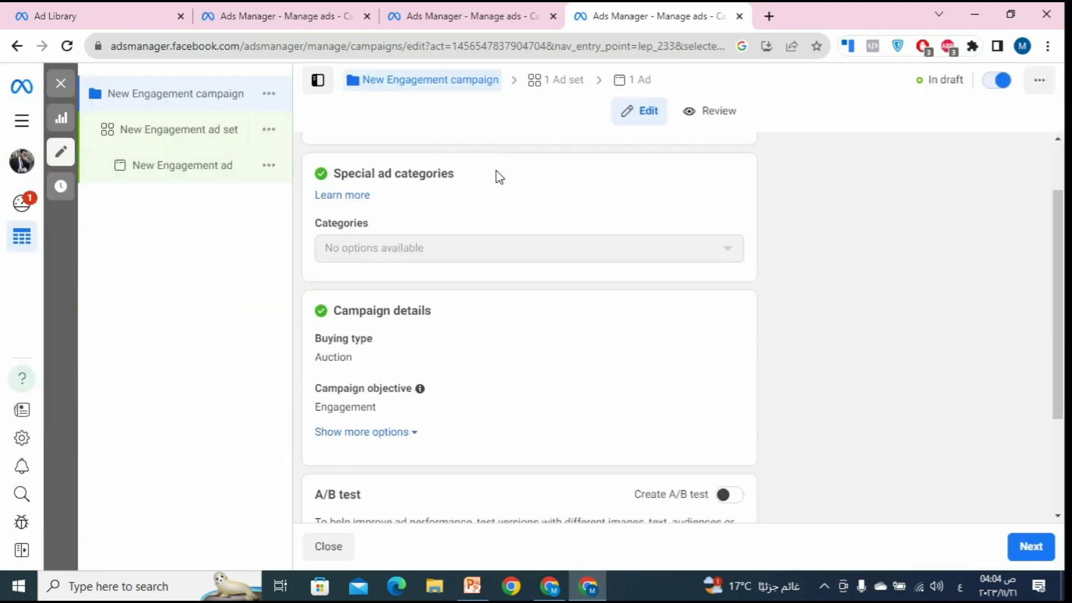
scroll(499, 180, "down", 3)
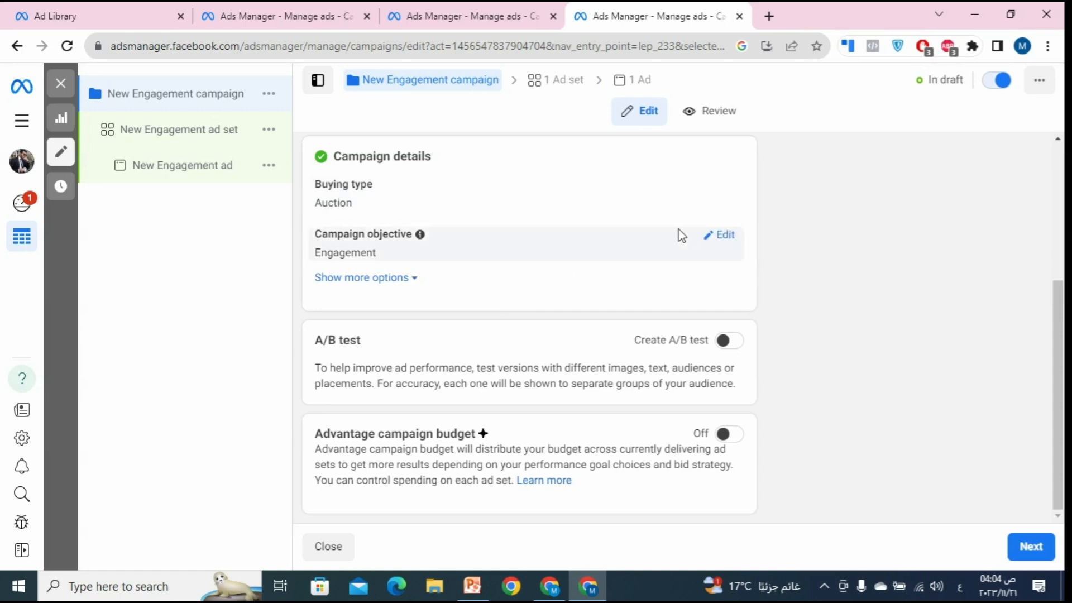
scroll(656, 240, "up", 3)
scroll(656, 240, "down", 3)
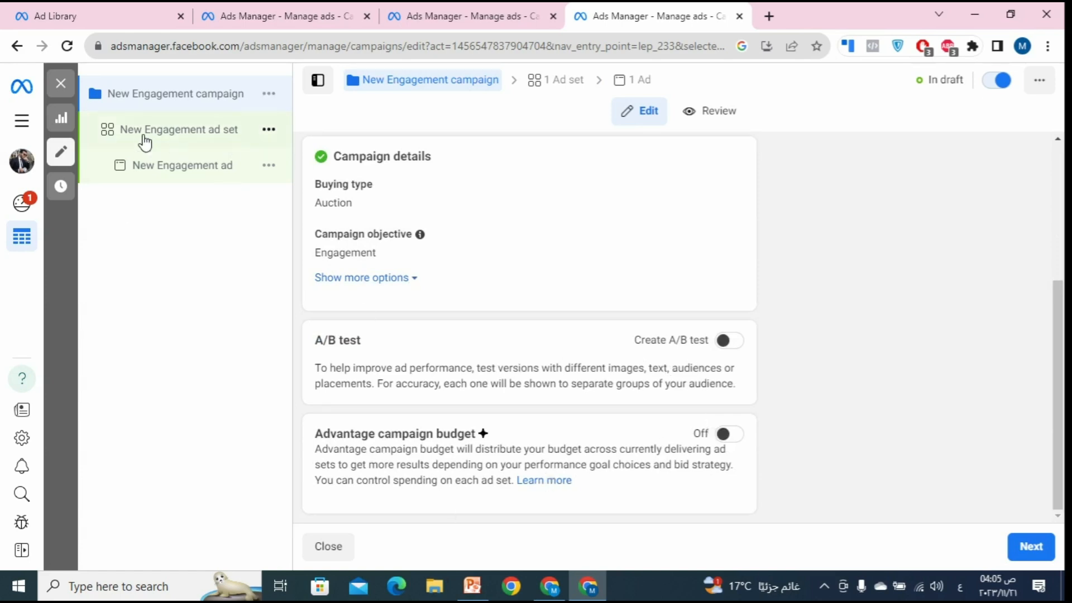
Step: Replace the campaign name with the client's full name, fixing typos, then go to the ad set
left_click(189, 136)
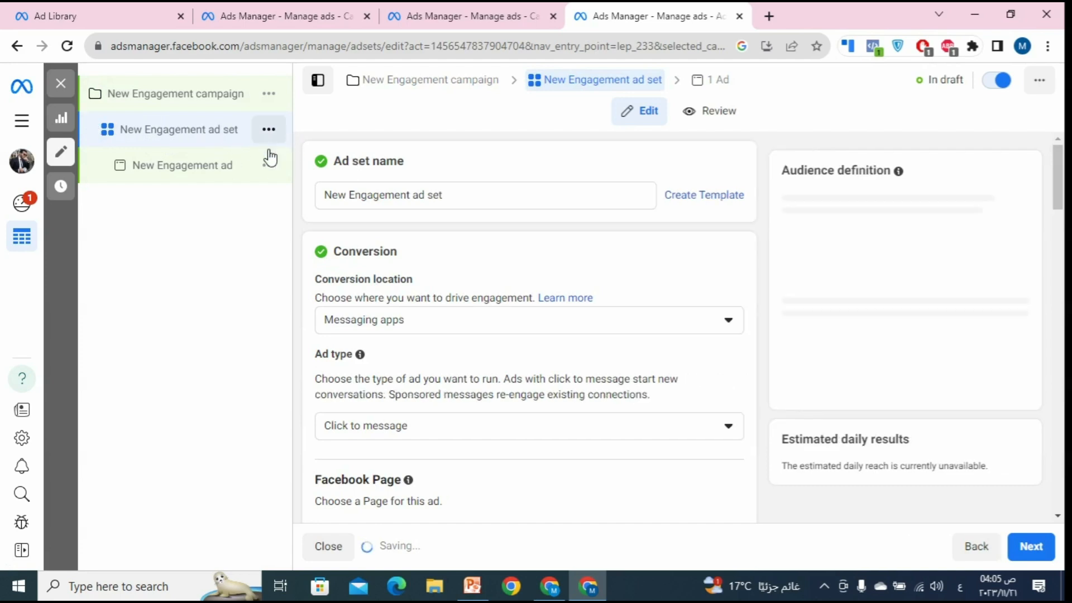
left_click(182, 100)
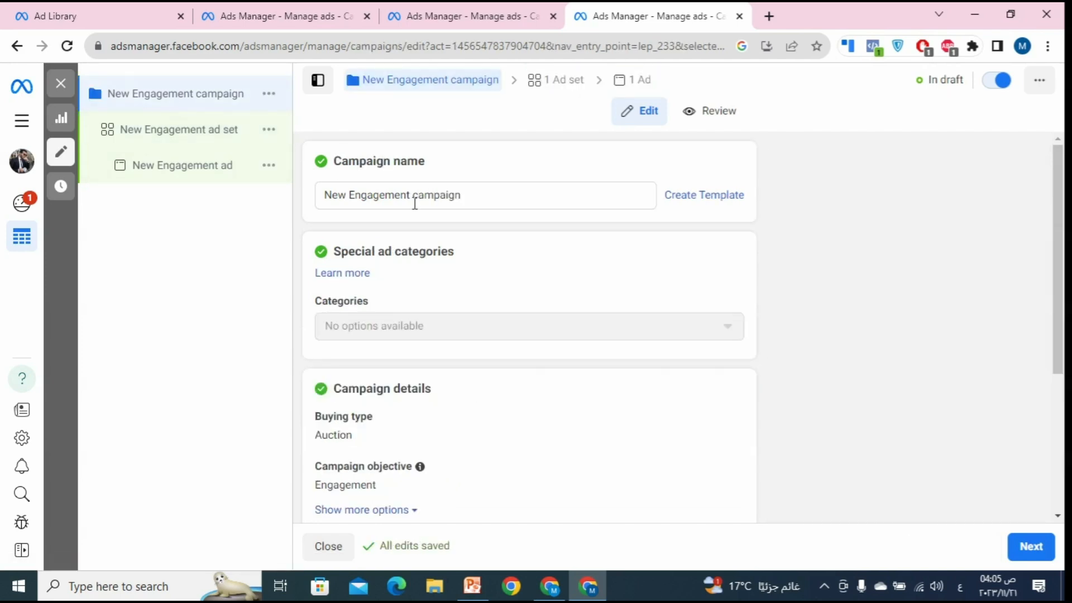
triple_click(416, 210)
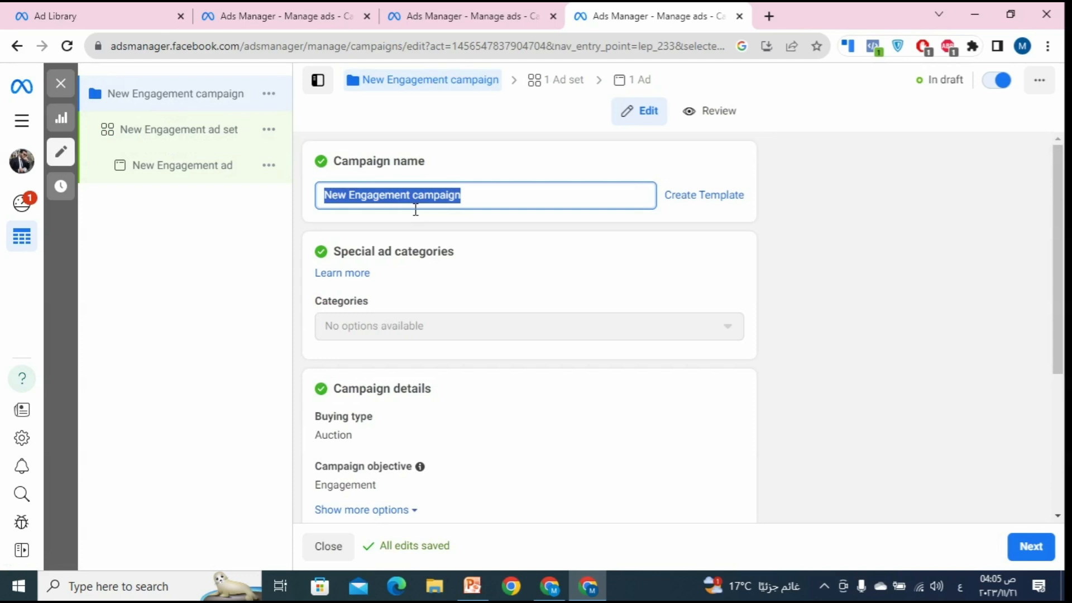
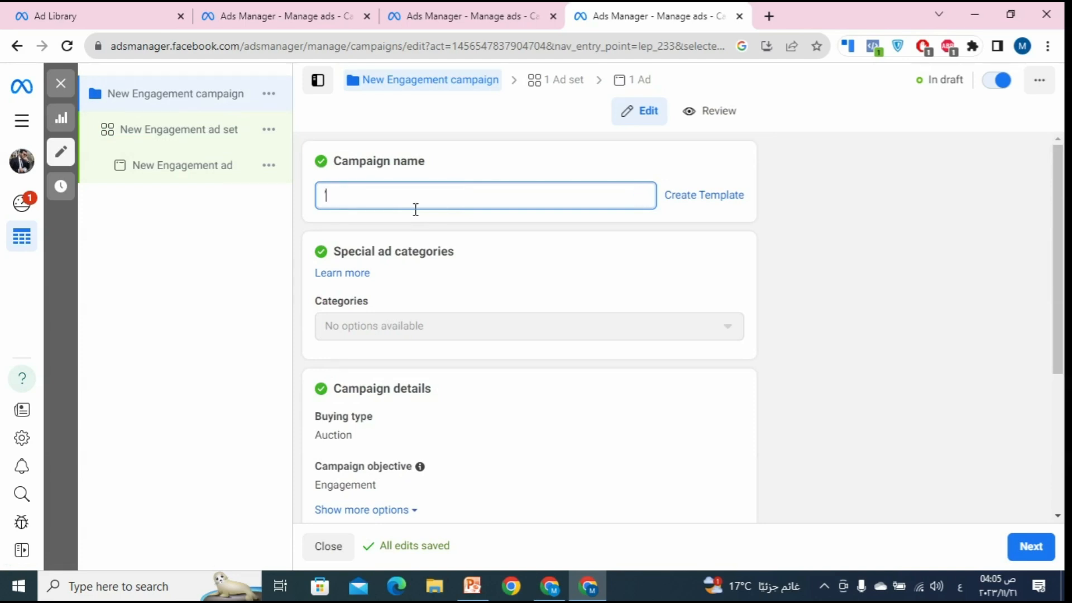
key("BackSpace")
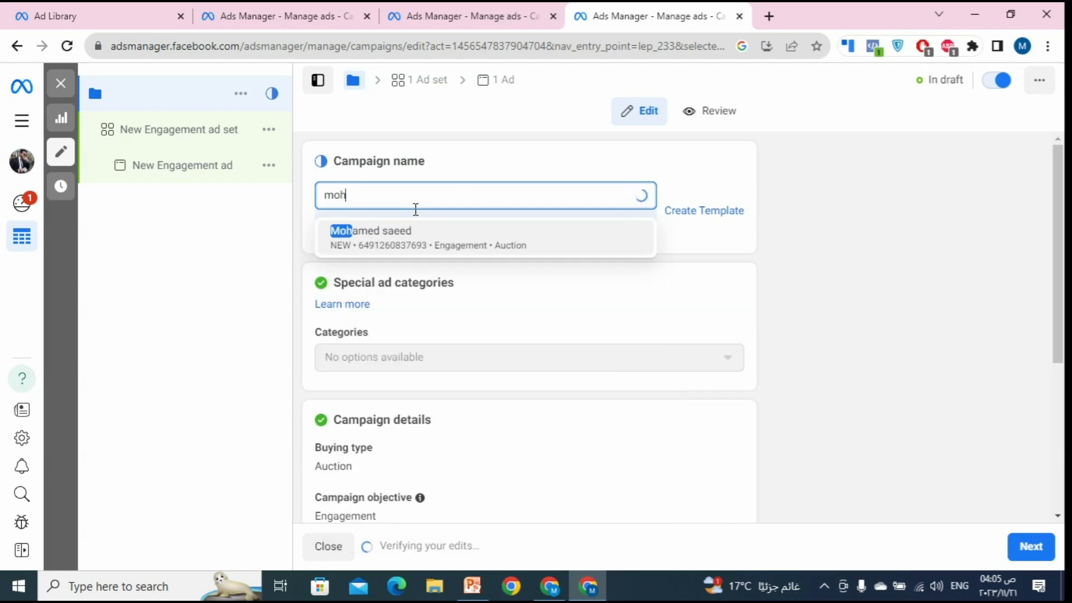
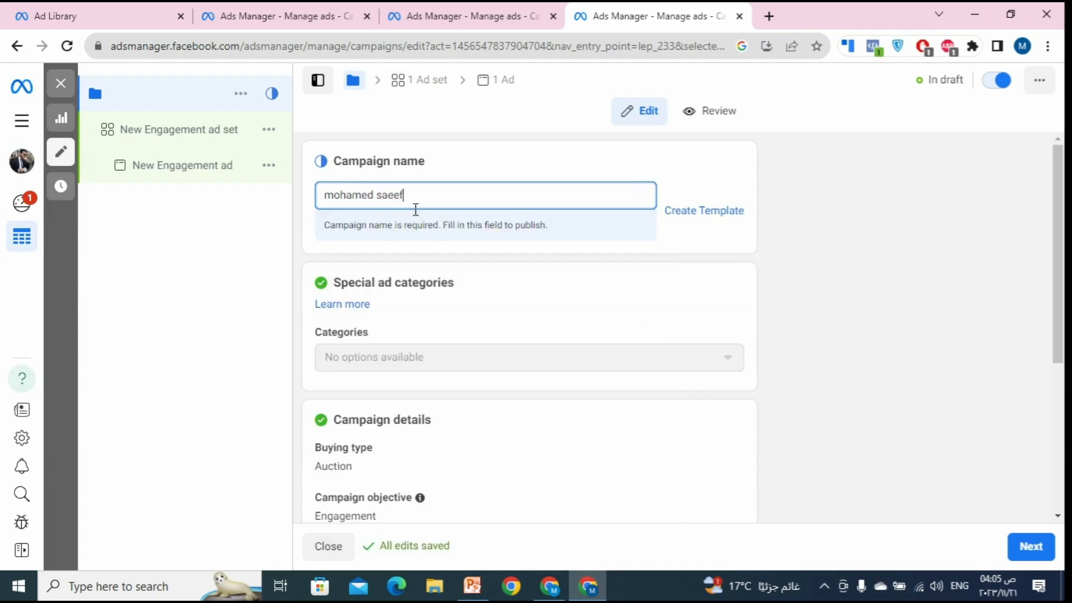
key("BackSpace")
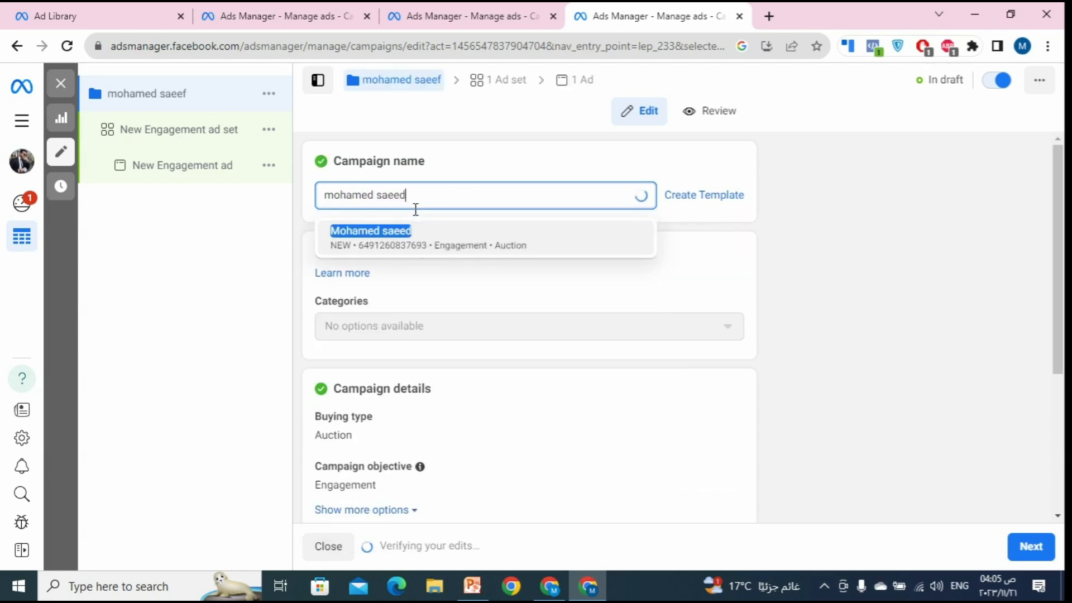
left_click(168, 137)
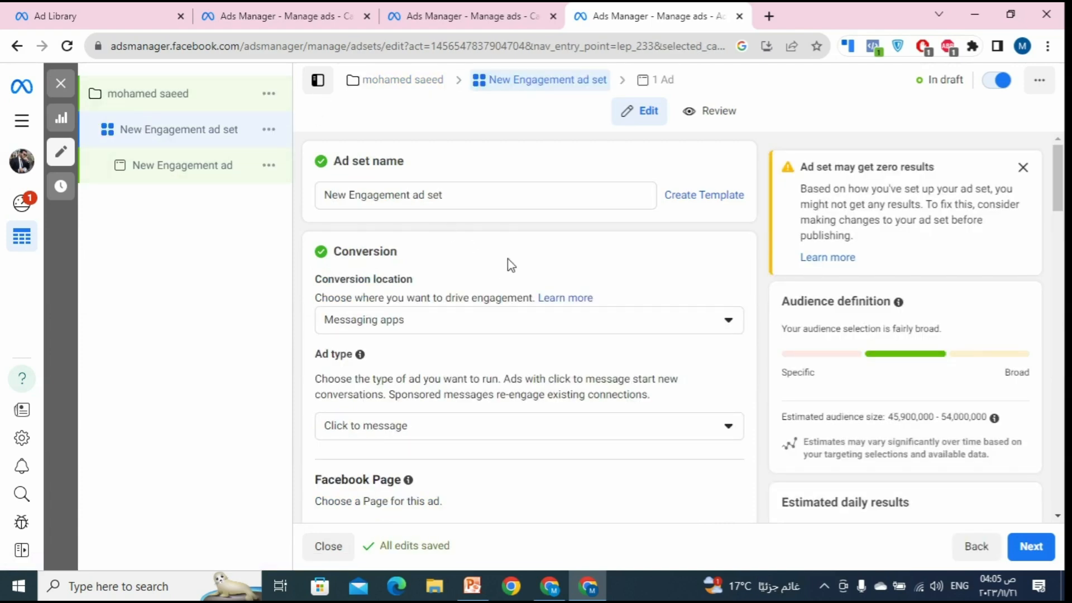
Step: Scroll to the ad set's Conversion location and show its options
scroll(504, 256, "down", 2)
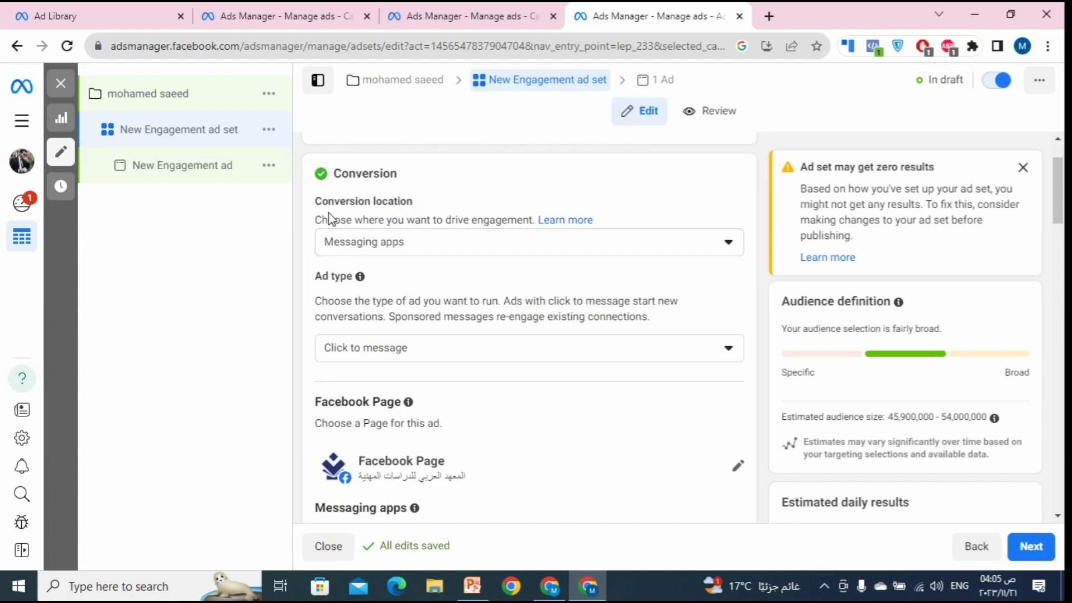
left_click(550, 242)
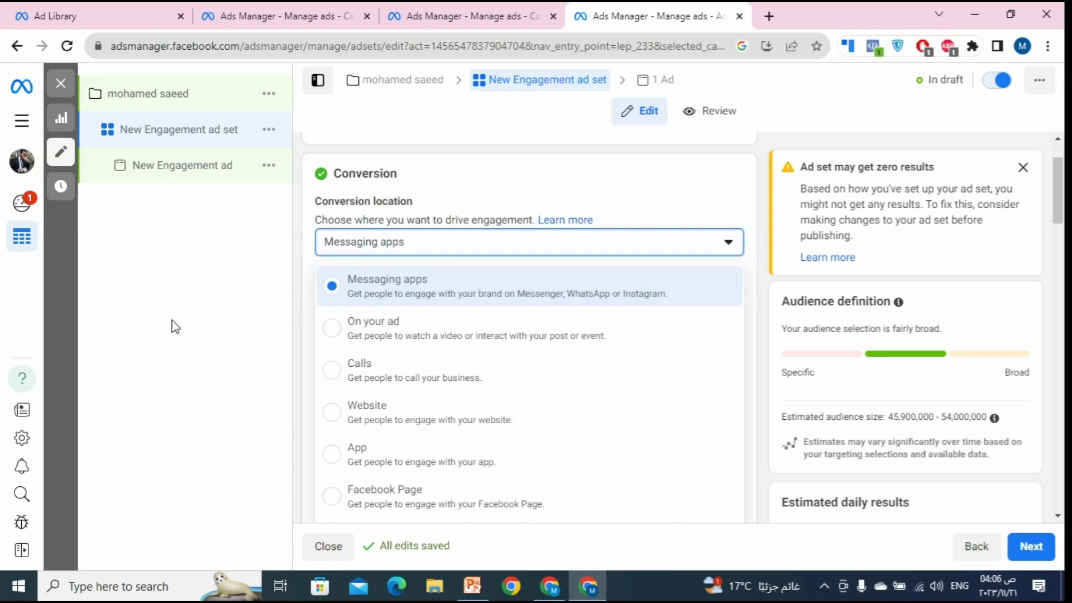
Step: Leave Messaging apps as conversion location and confirm Click to message in the Ad type dropdown
left_click(137, 335)
scroll(474, 295, "down", 1)
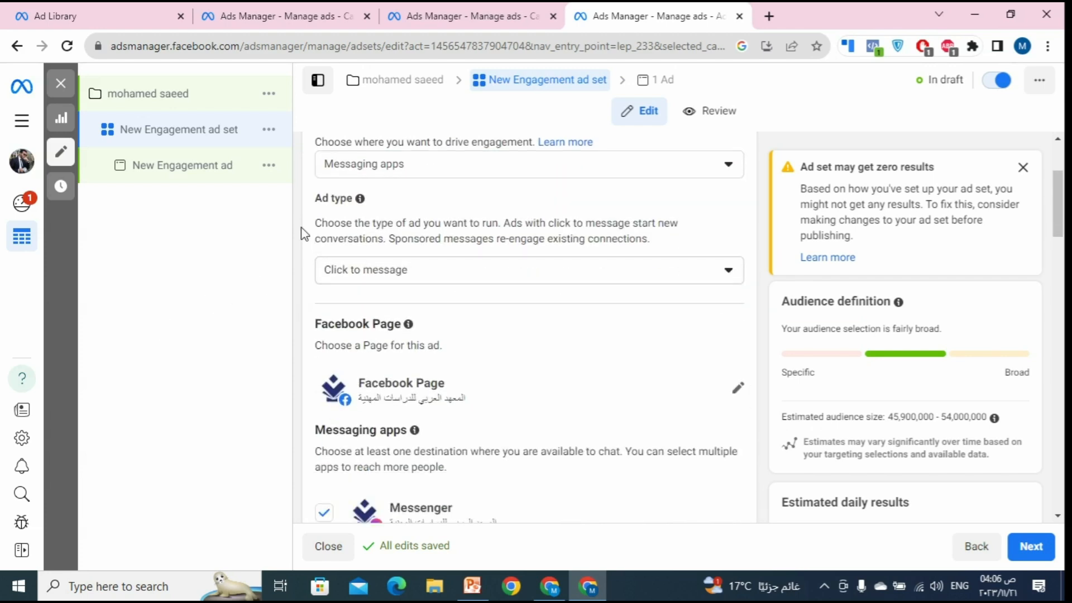
left_click(431, 271)
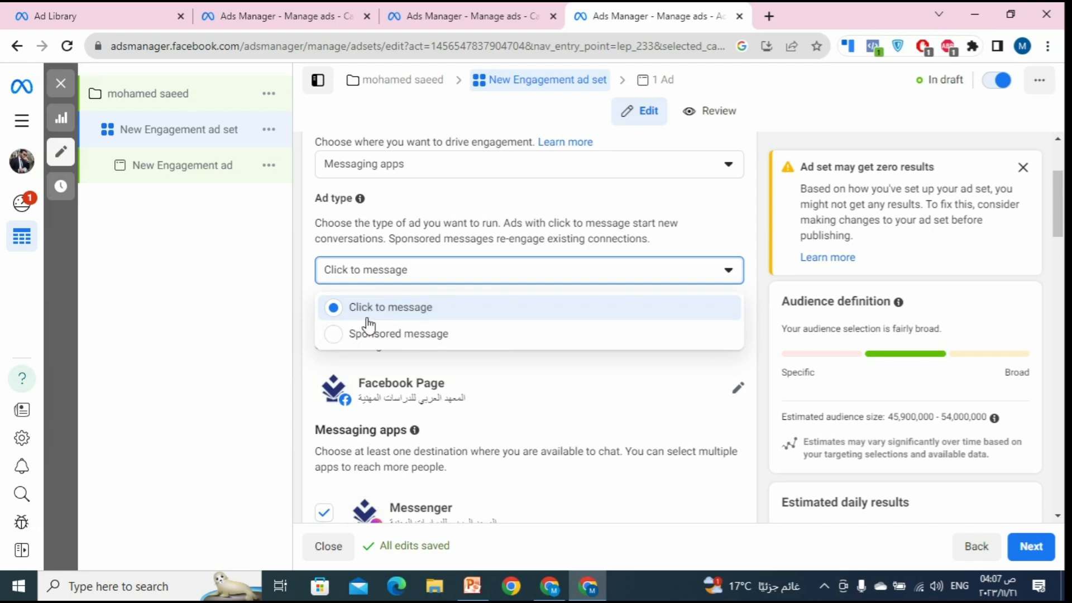
left_click(413, 319)
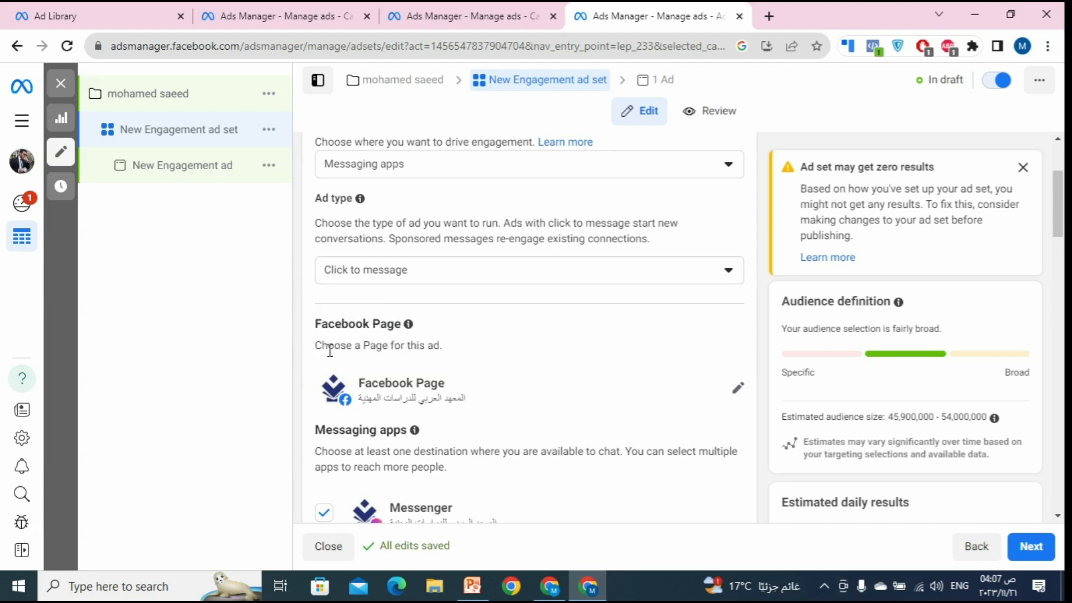
Step: Browse the Facebook Page list, leaving المعهد العربي للدراسات المهنية as the ad's Page
scroll(330, 351, "down", 1)
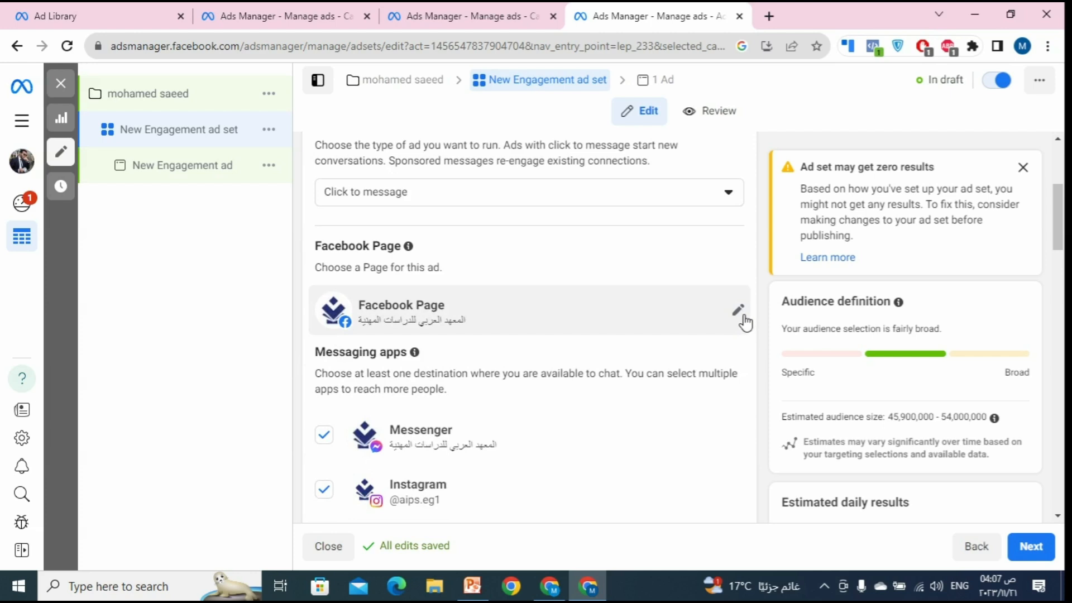
left_click(739, 313)
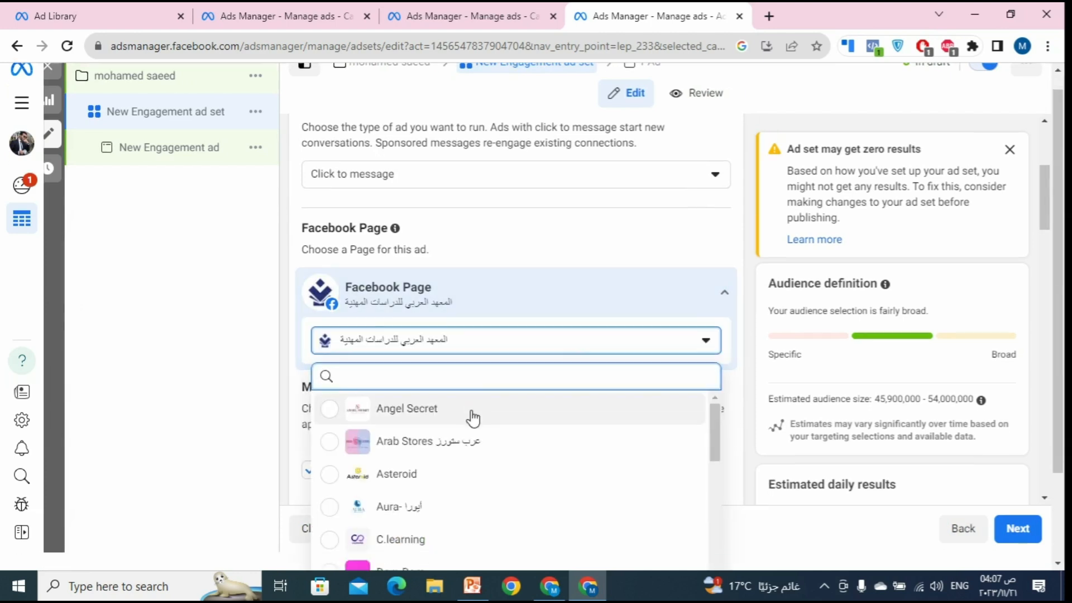
scroll(473, 419, "down", 10)
scroll(479, 392, "down", 5)
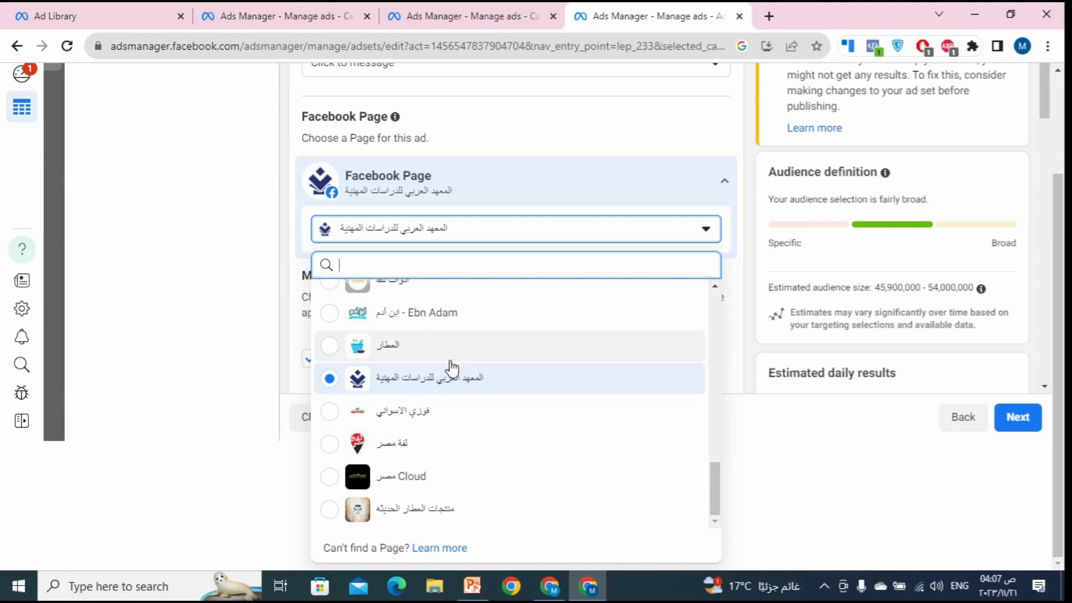
scroll(486, 423, "up", 5)
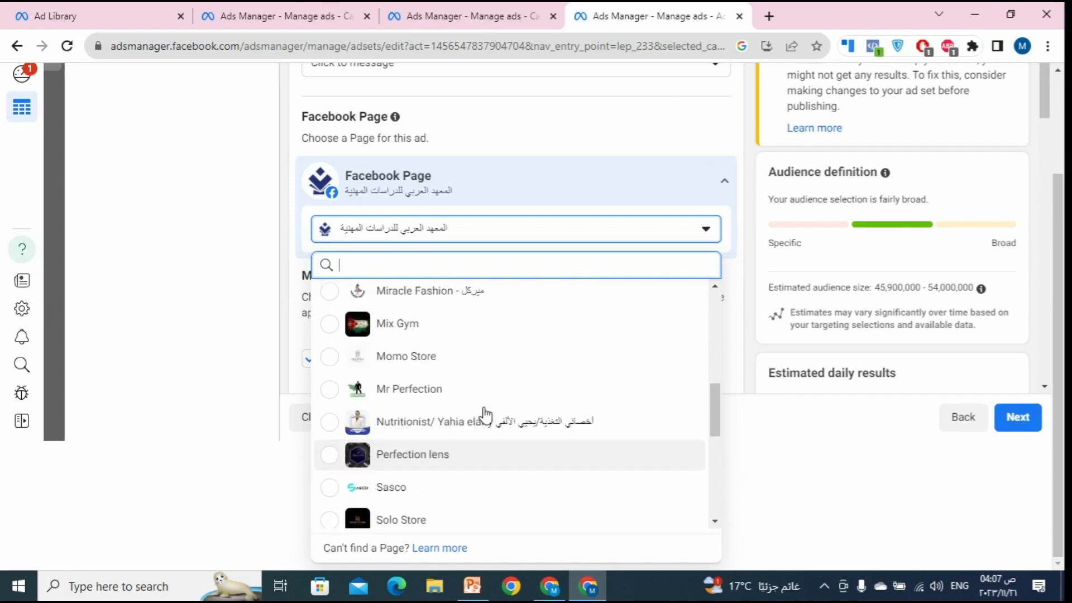
scroll(486, 420, "up", 8)
scroll(500, 490, "down", 10)
scroll(505, 481, "down", 6)
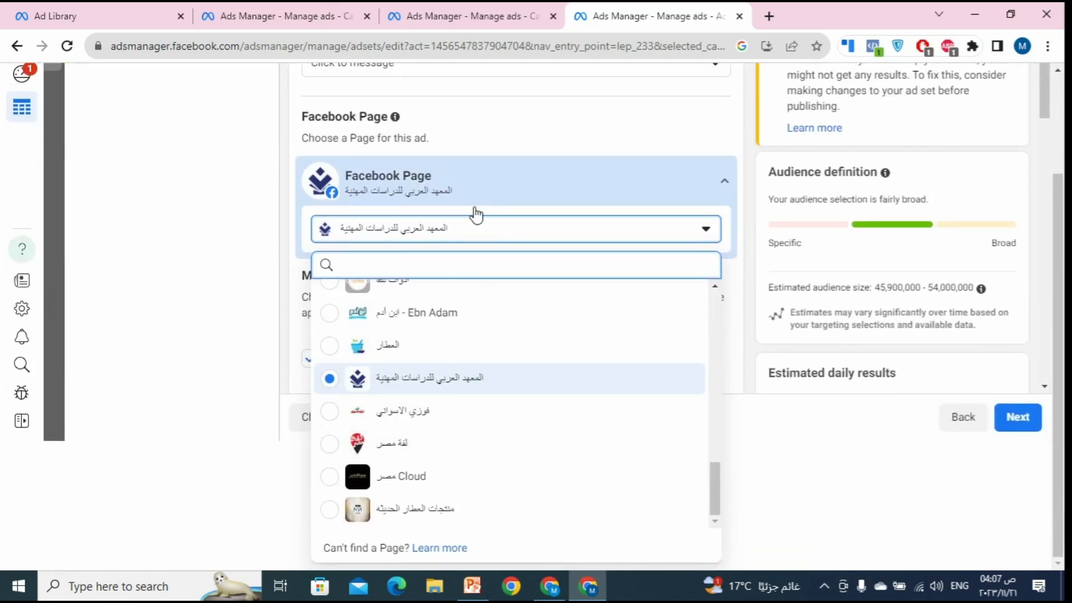
scroll(475, 214, "up", 3)
scroll(557, 294, "down", 3)
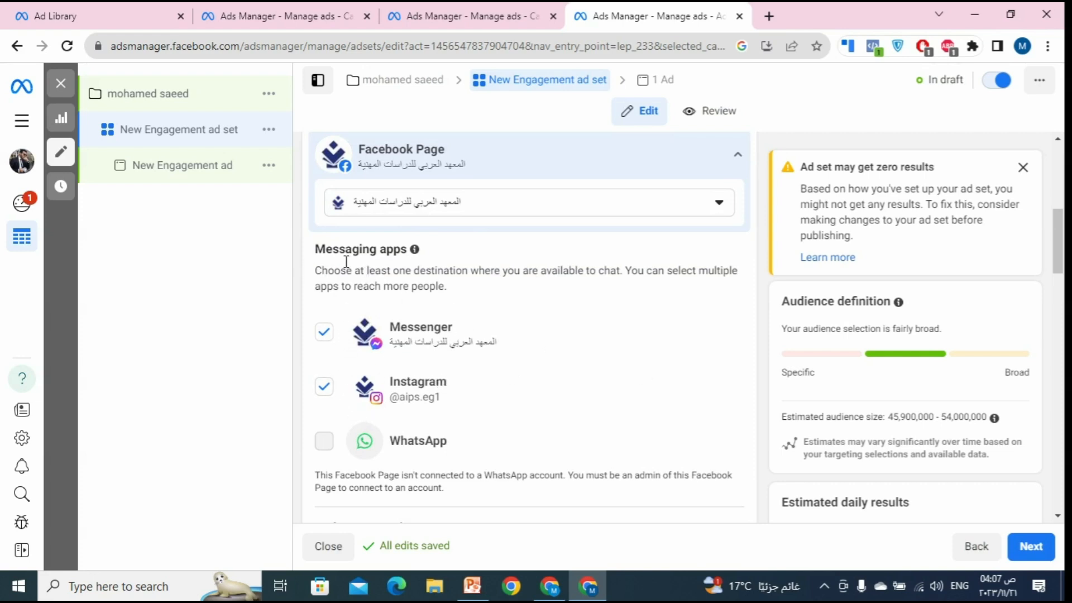
Step: Toggle Messenger and Instagram off and back on so both stay ticked, WhatsApp unticked
scroll(456, 351, "down", 2)
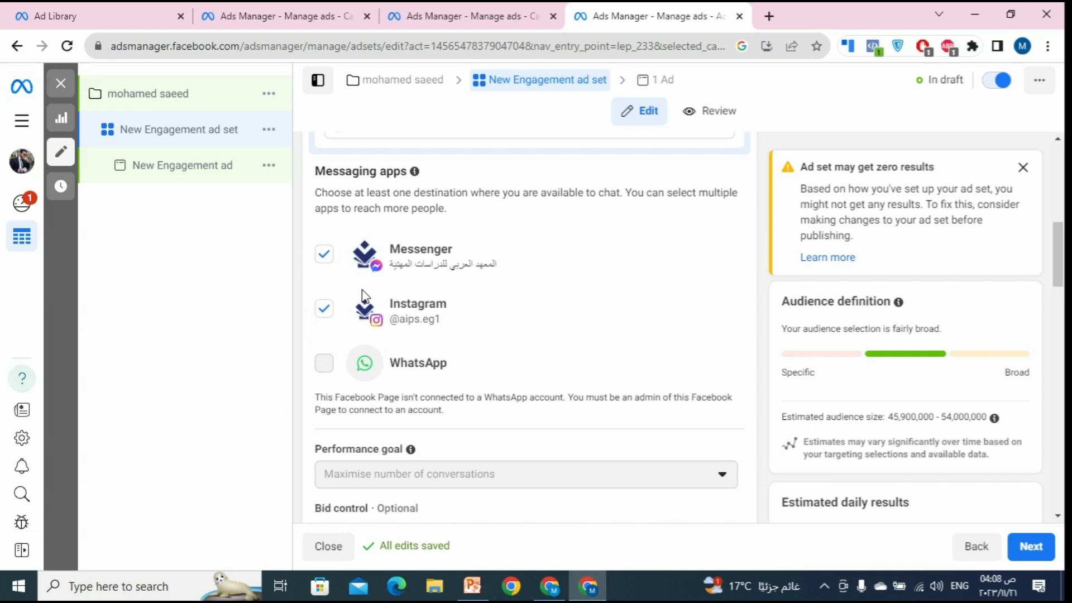
left_click(324, 255)
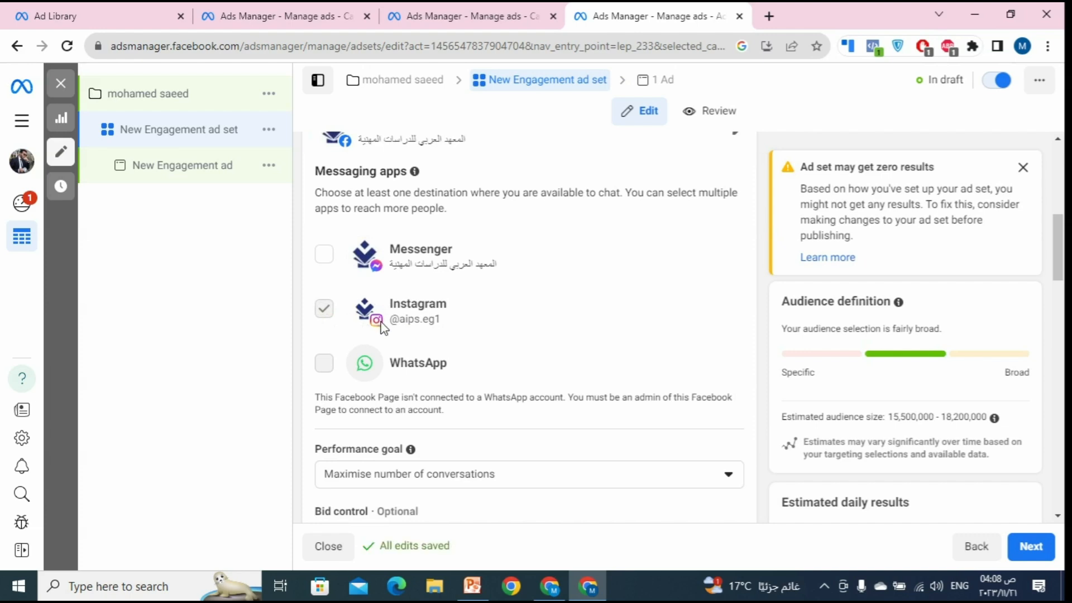
left_click(327, 261)
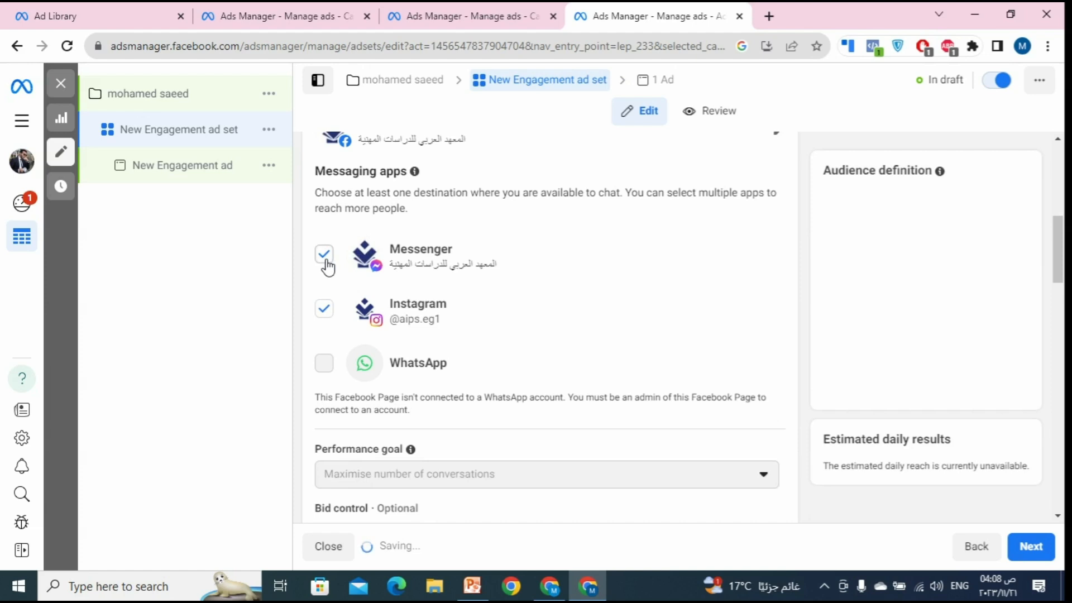
left_click(317, 320)
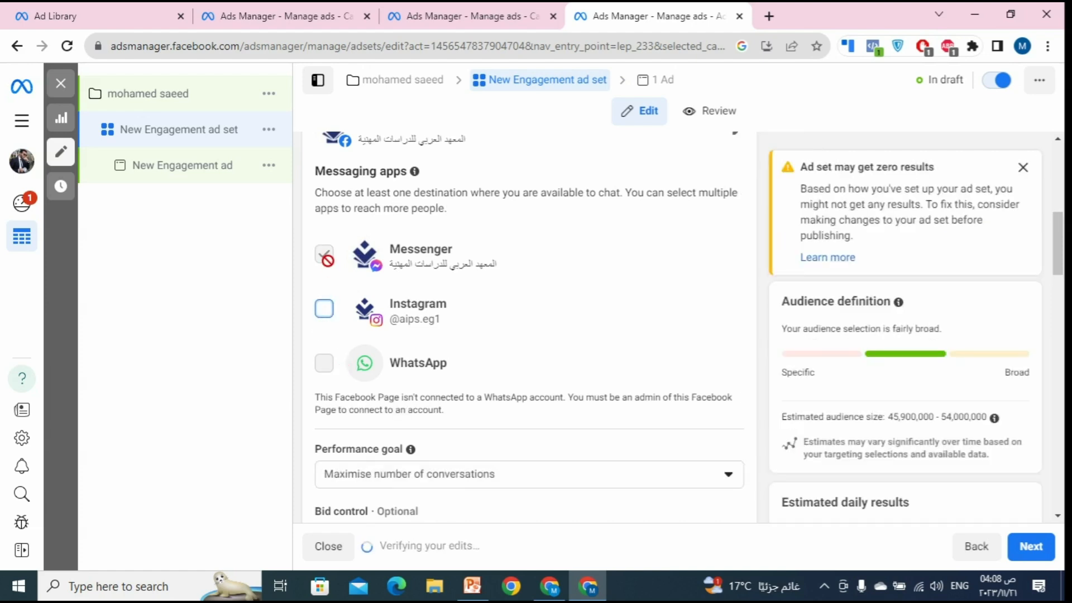
left_click(325, 310)
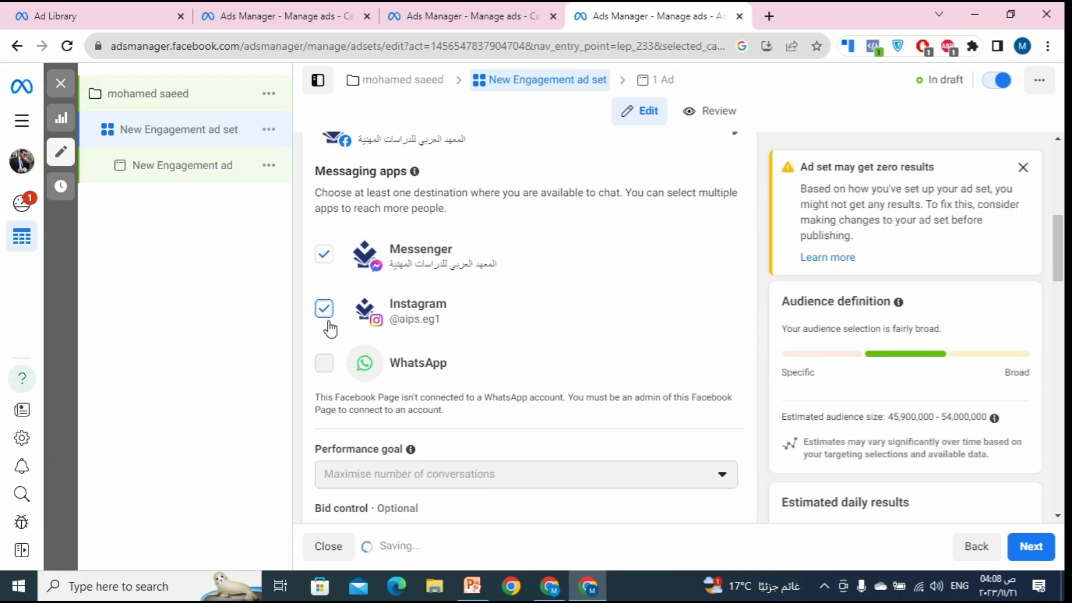
scroll(355, 341, "up", 2)
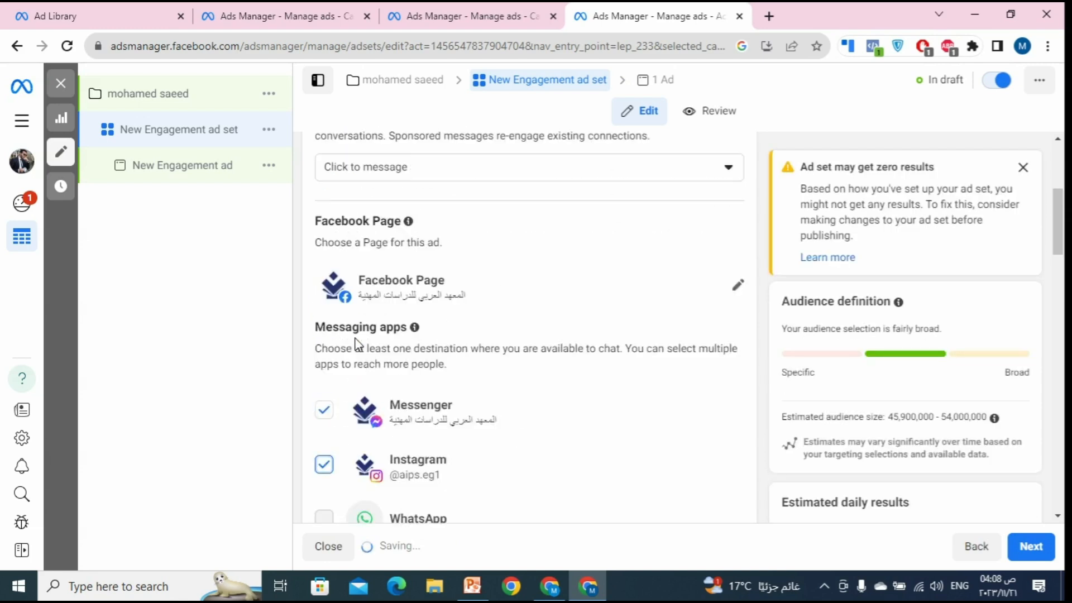
scroll(335, 403, "down", 3)
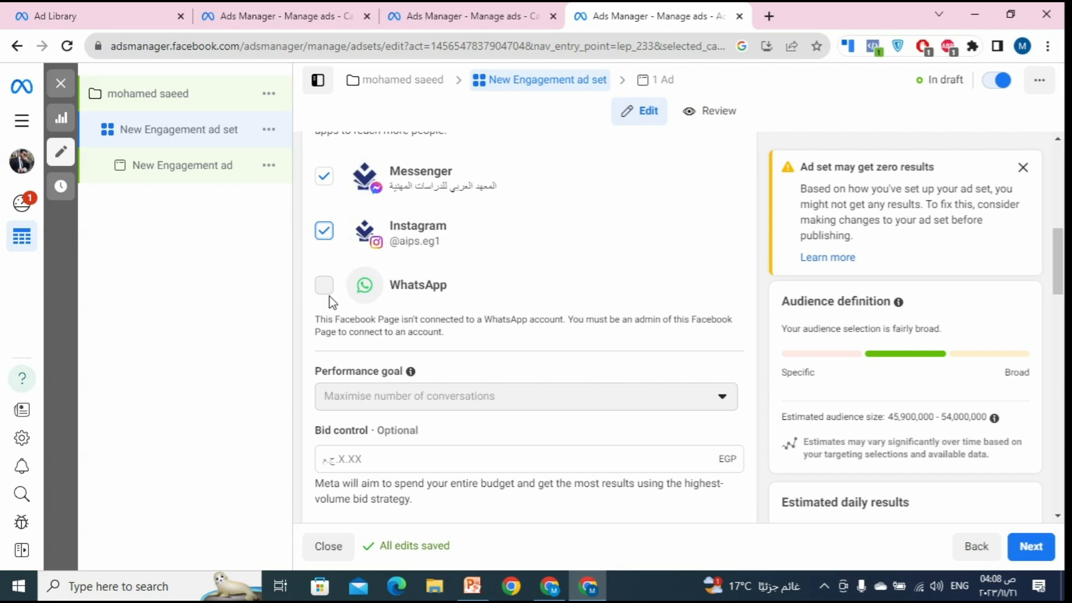
scroll(428, 307, "up", 4)
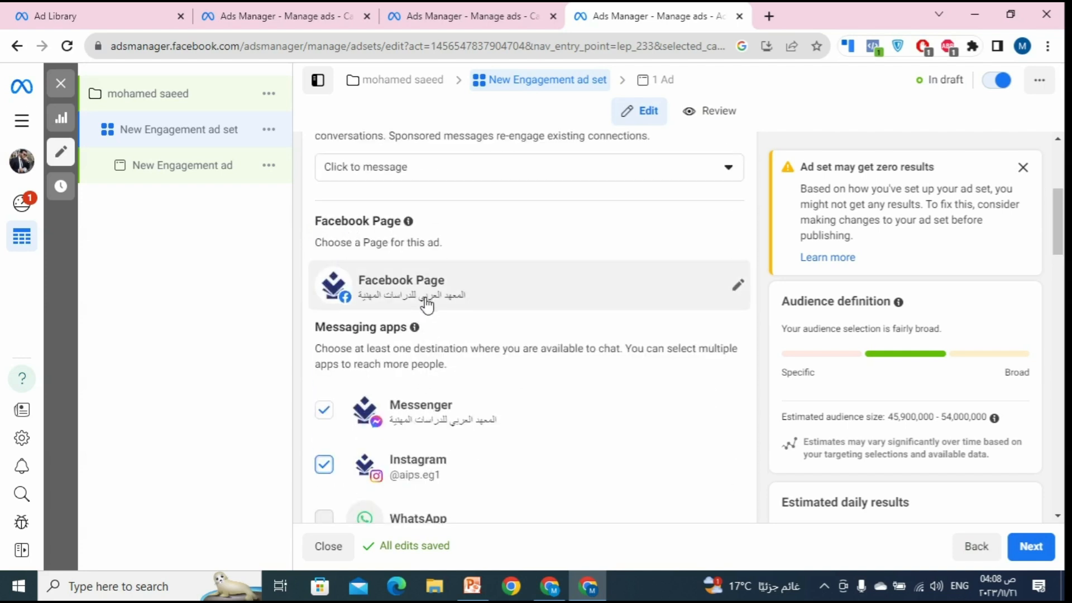
scroll(427, 306, "down", 1)
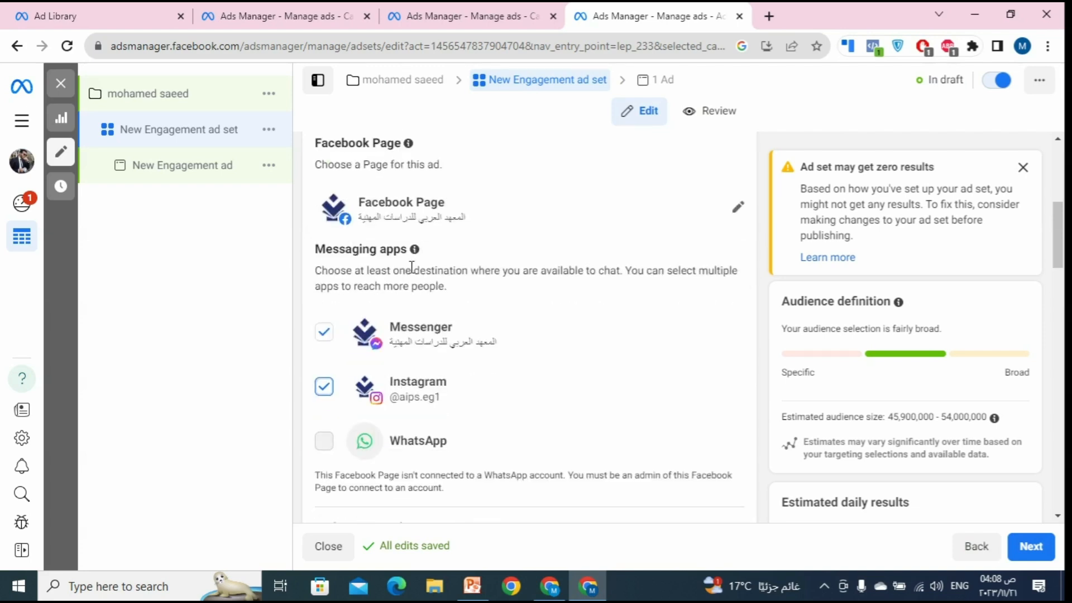
Step: Switch the ad set's Facebook Page to EGKA Design
left_click(737, 208)
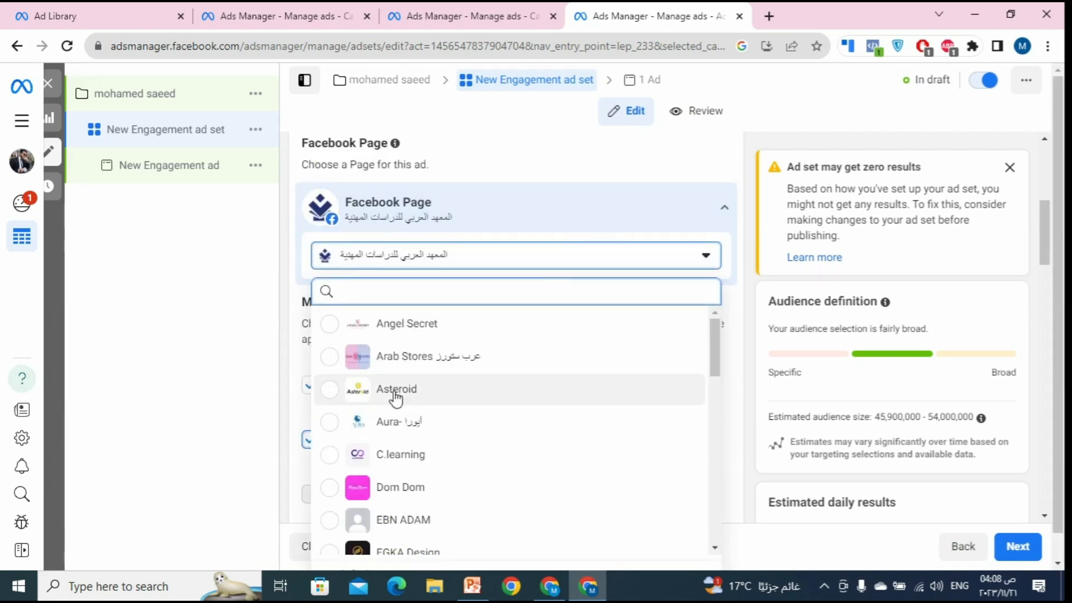
scroll(425, 438, "down", 3)
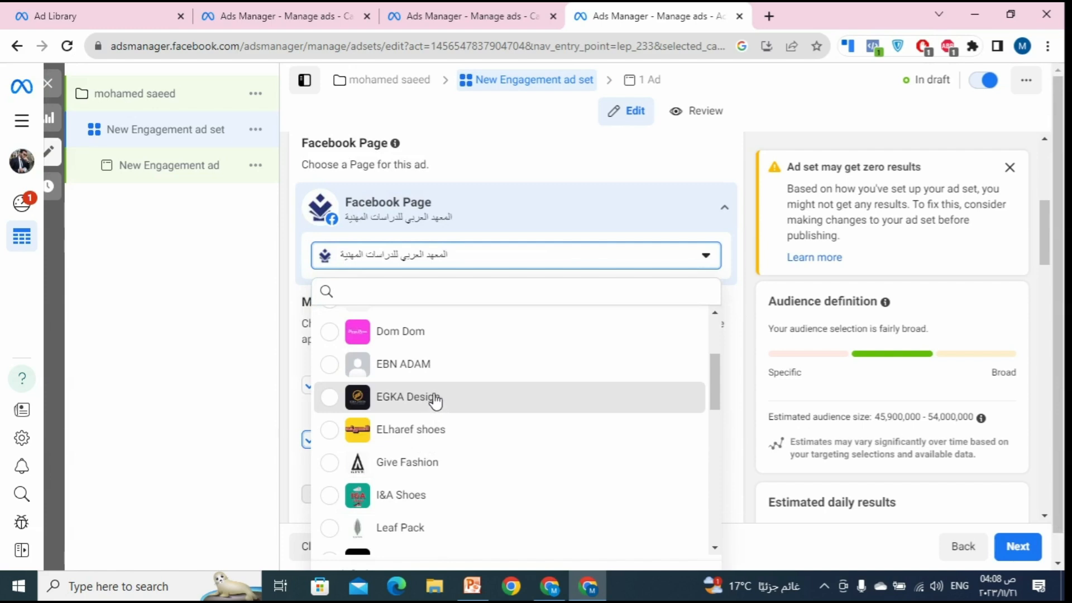
left_click(407, 396)
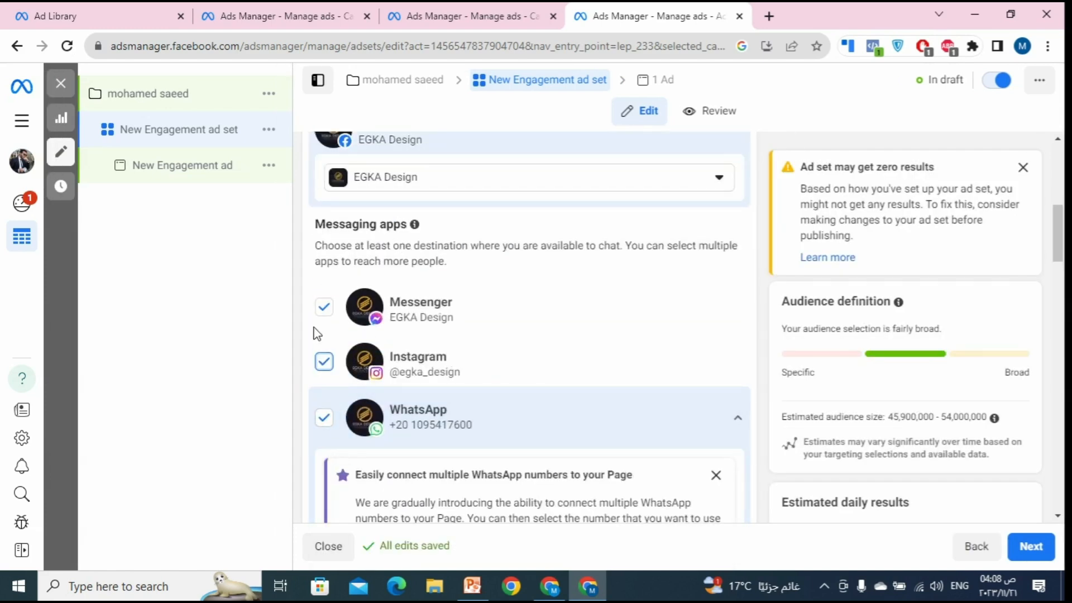
Step: Try toggling the Messenger, Instagram and WhatsApp chat destinations for the EGKA Design Page
left_click(328, 364)
left_click(326, 308)
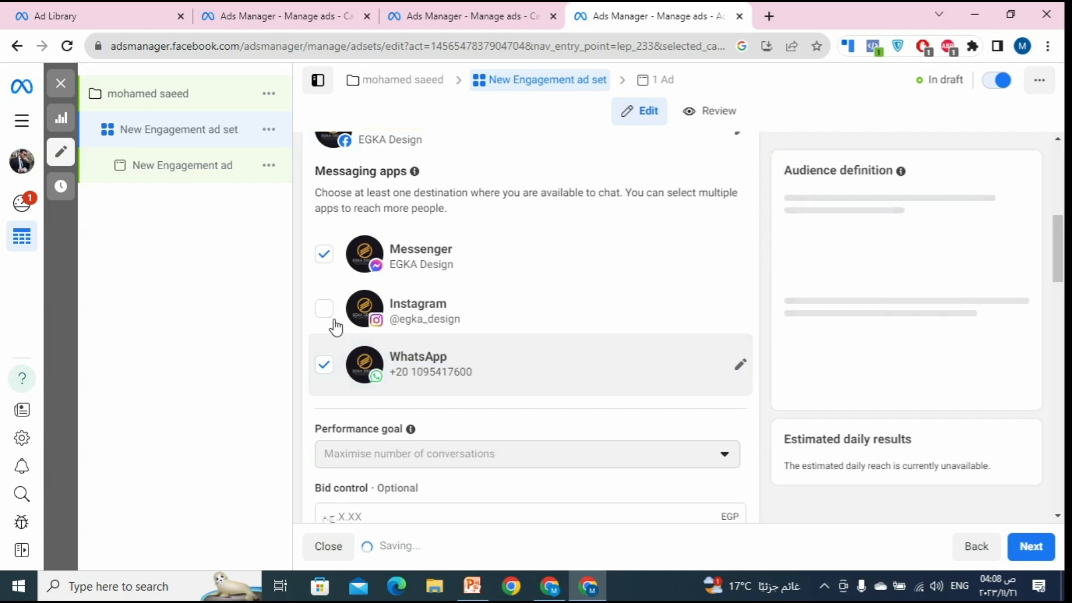
left_click(333, 313)
scroll(331, 329, "up", 1)
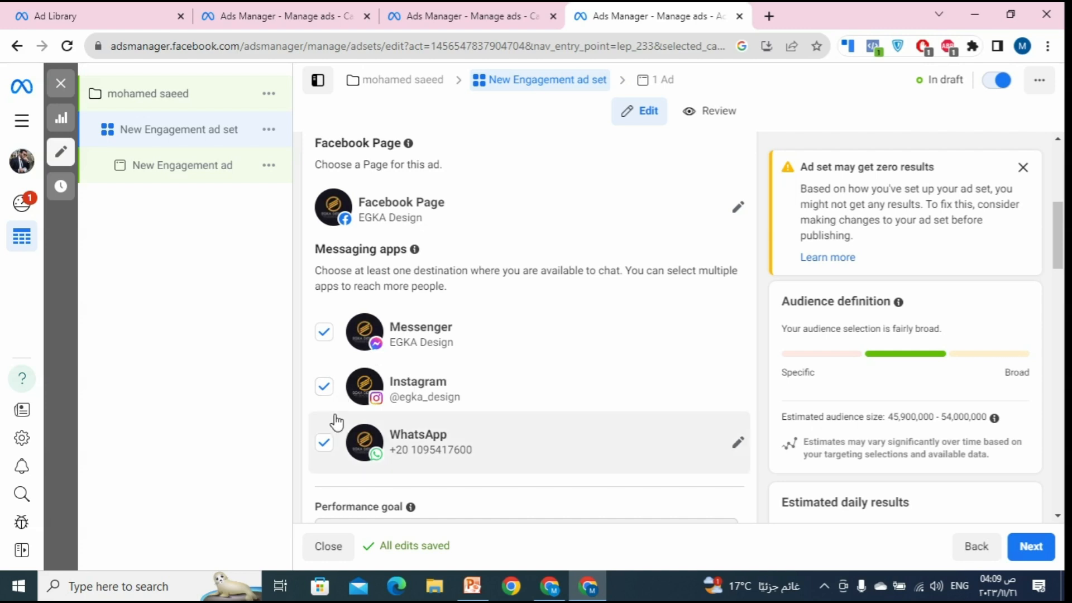
left_click(324, 443)
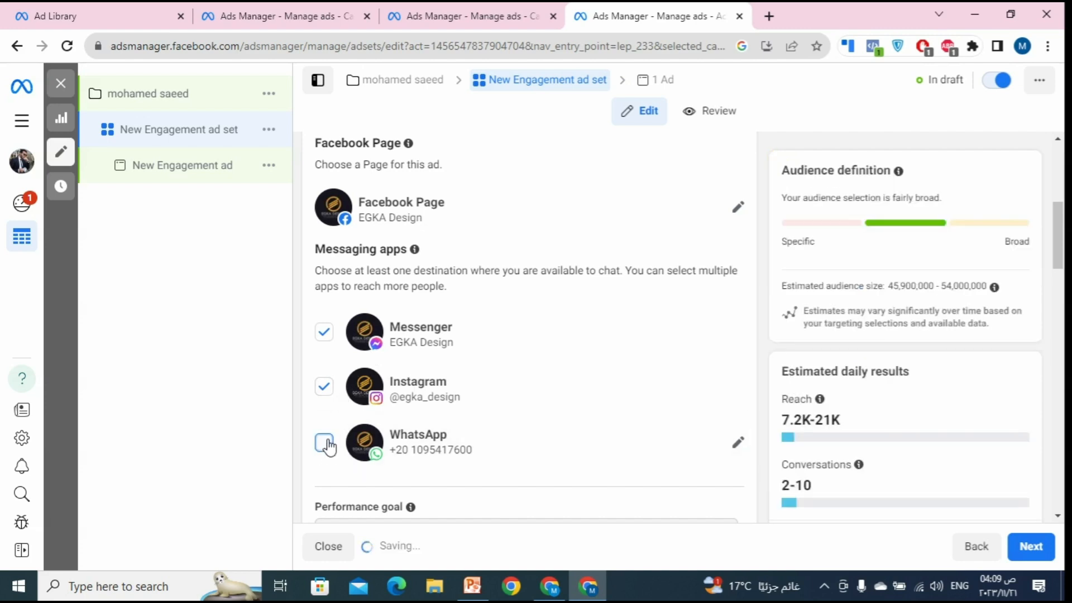
left_click(325, 386)
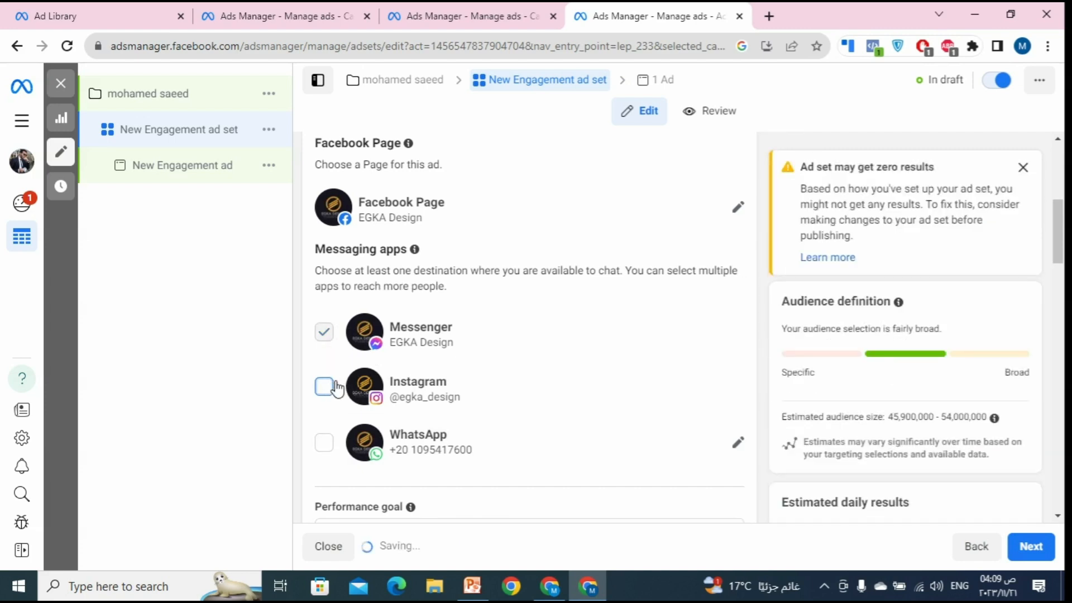
left_click(324, 442)
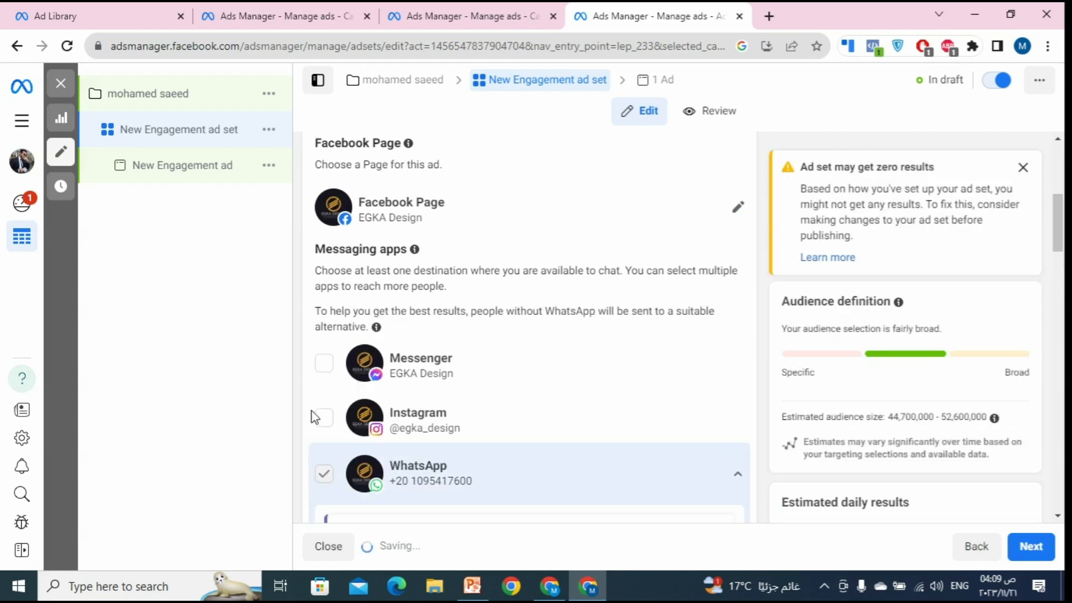
left_click(329, 367)
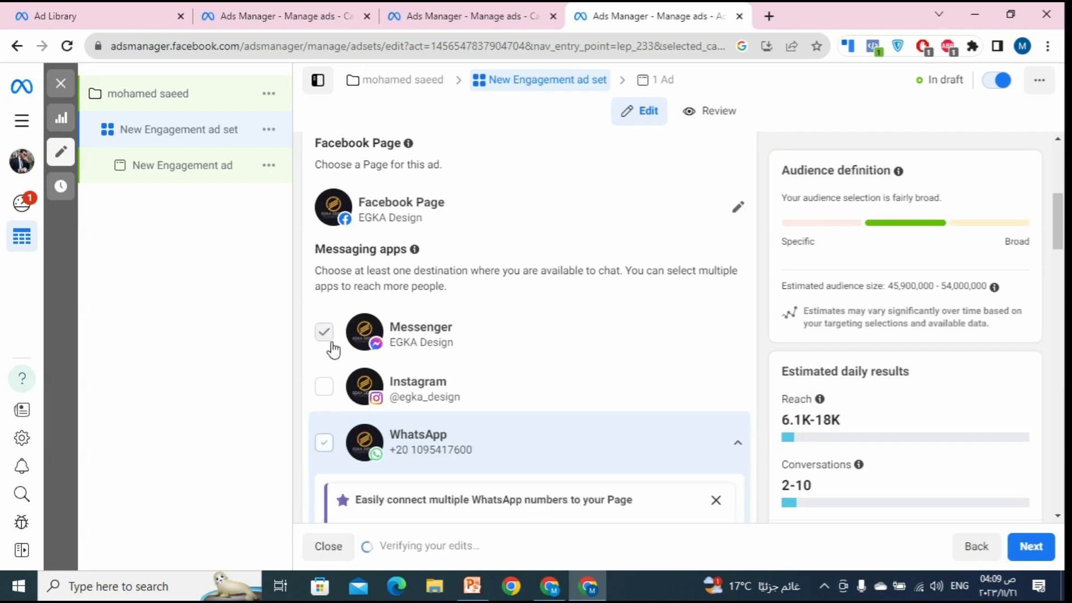
left_click(334, 388)
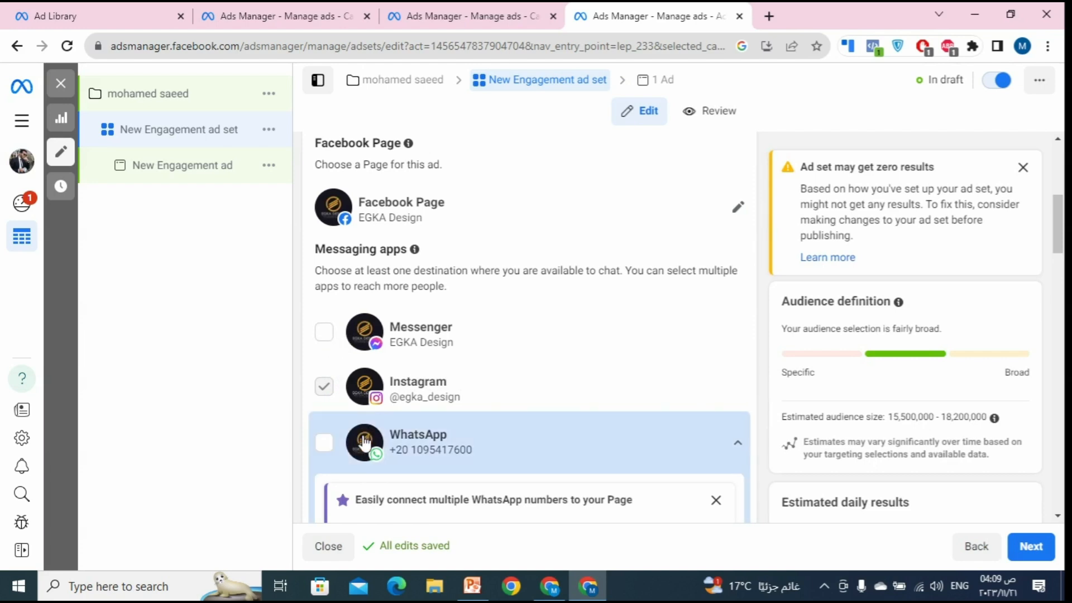
left_click(326, 335)
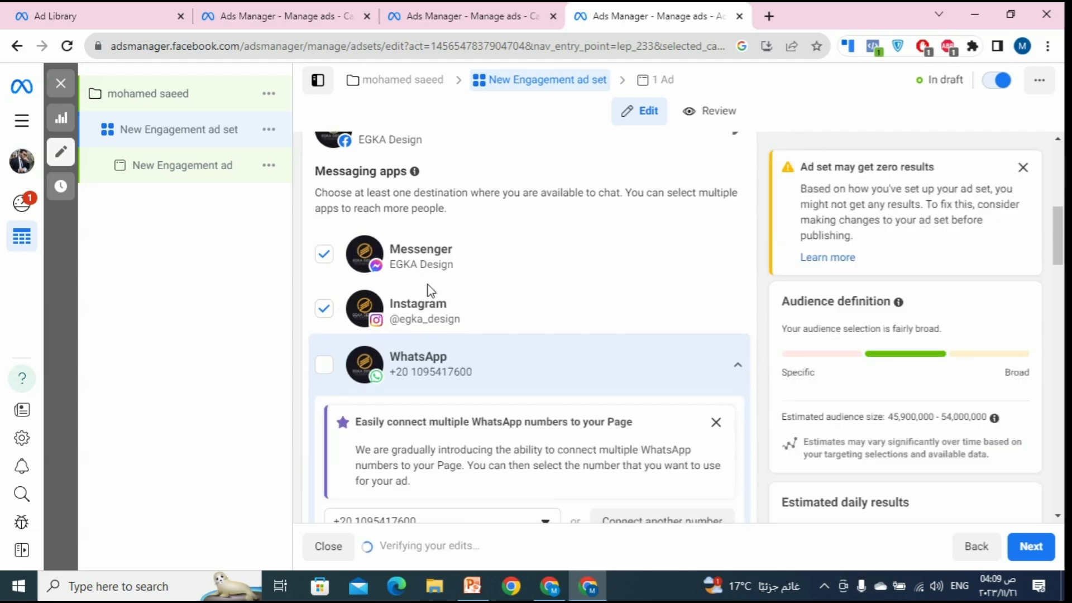
left_click(324, 308)
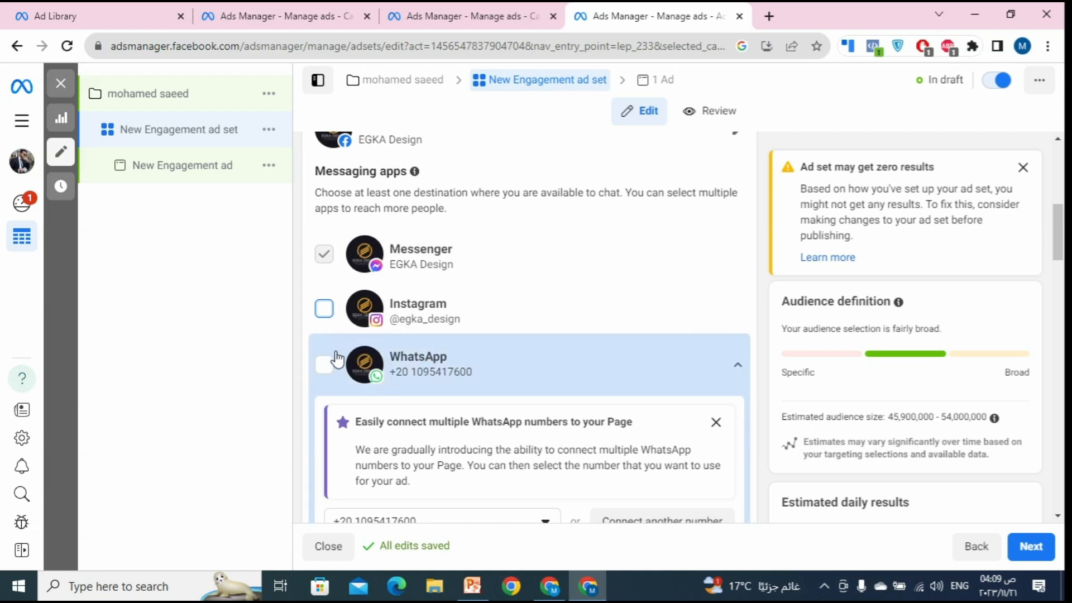
Step: Reopen the Facebook Page list and scroll through the available Pages
scroll(472, 300, "down", 3)
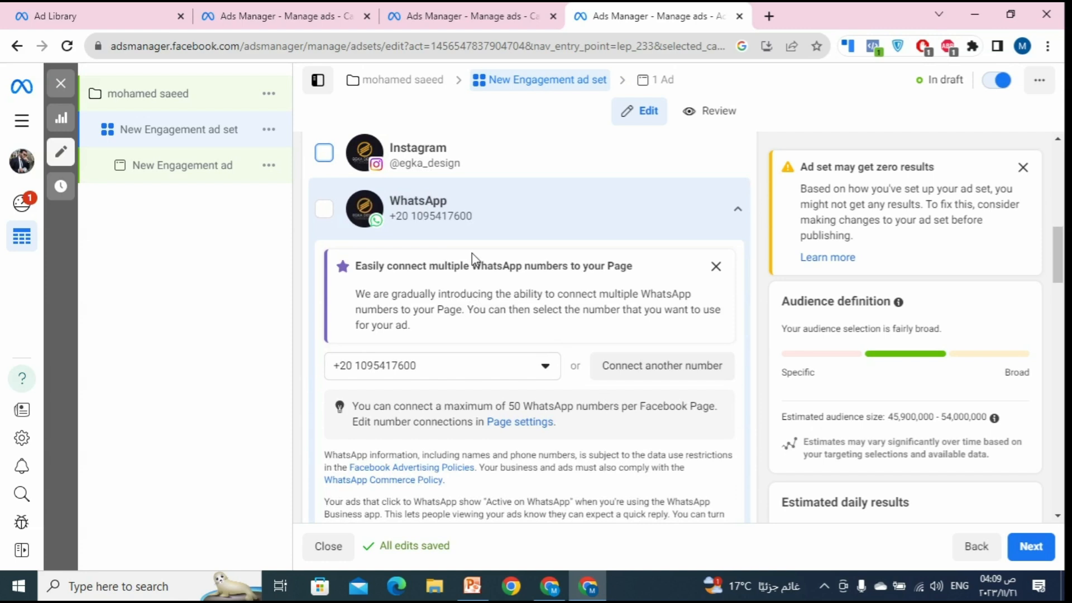
scroll(472, 260, "down", 1)
scroll(569, 288, "down", 3)
scroll(570, 290, "down", 2)
scroll(569, 290, "up", 8)
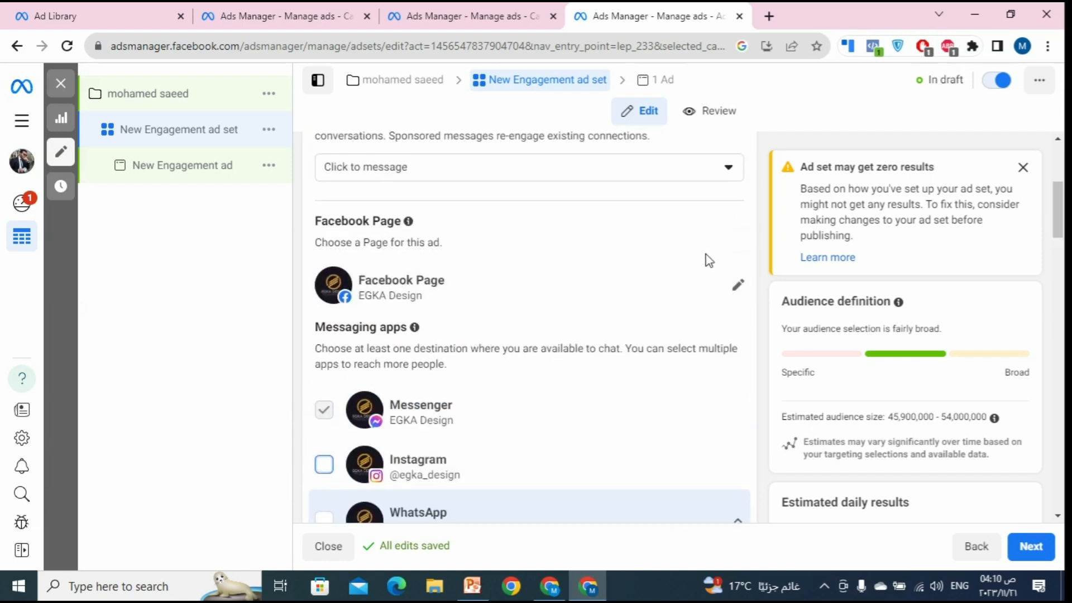
left_click(737, 285)
scroll(453, 413, "down", 1)
scroll(453, 420, "down", 6)
scroll(456, 426, "down", 6)
scroll(456, 427, "down", 1)
Step: Select المعهد العربي للدراسات المهنية as the Page again and adjust the messaging app checkboxes
left_click(463, 480)
scroll(509, 327, "down", 3)
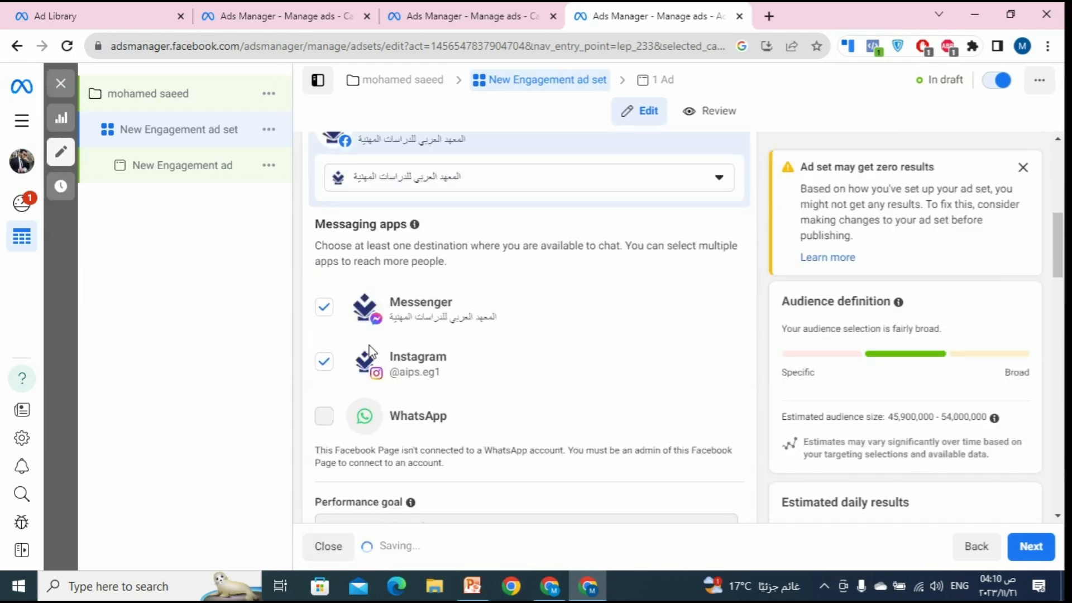
left_click(327, 366)
left_click(325, 361)
left_click(325, 308)
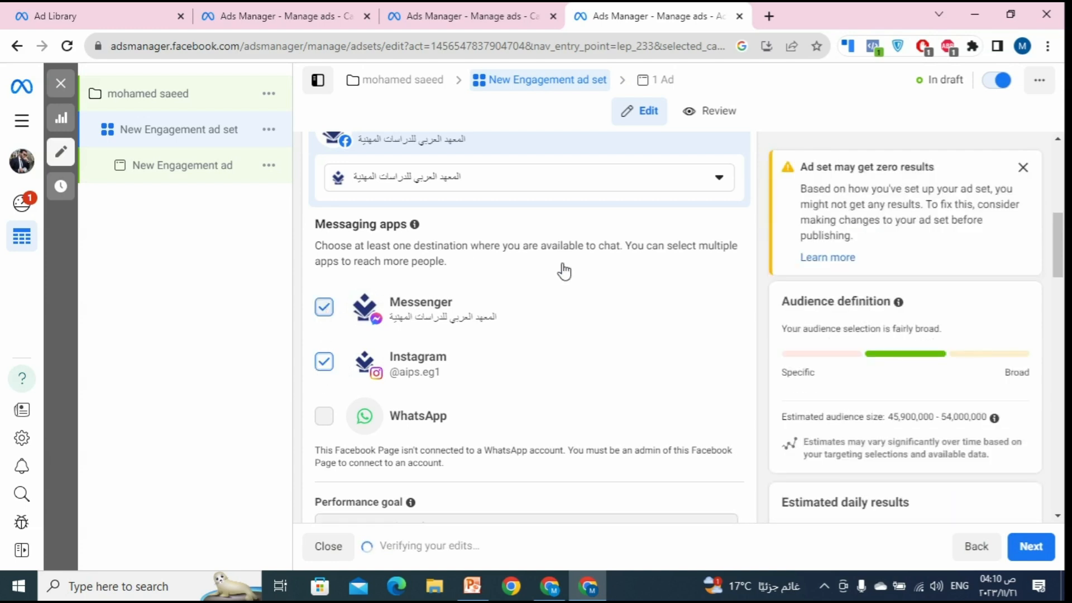
scroll(556, 279, "down", 4)
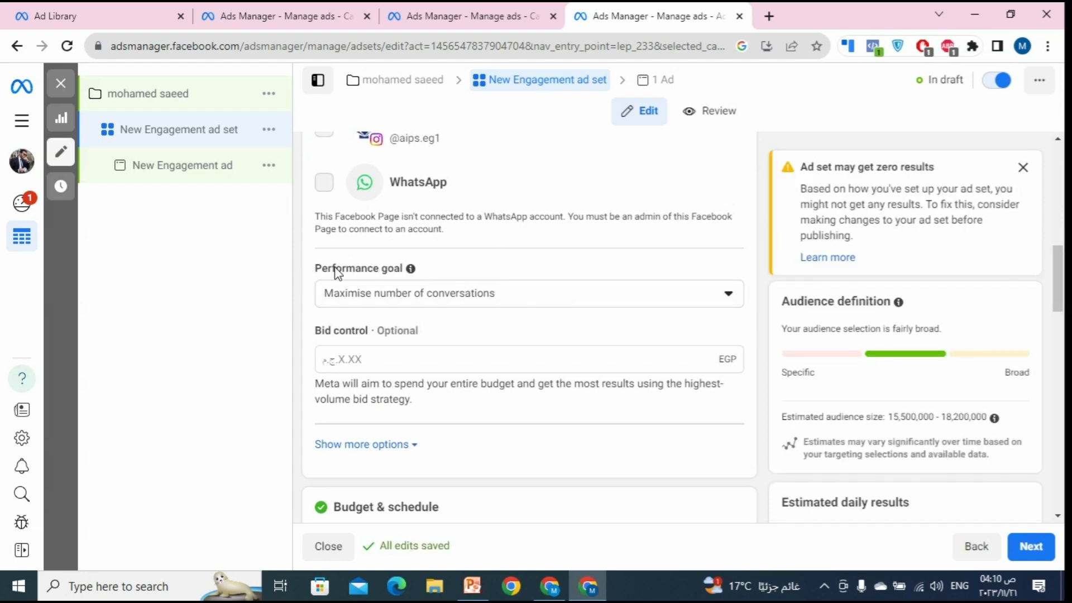
Step: Review the performance goals, including Other goals, keeping Maximise number of conversations
left_click(433, 294)
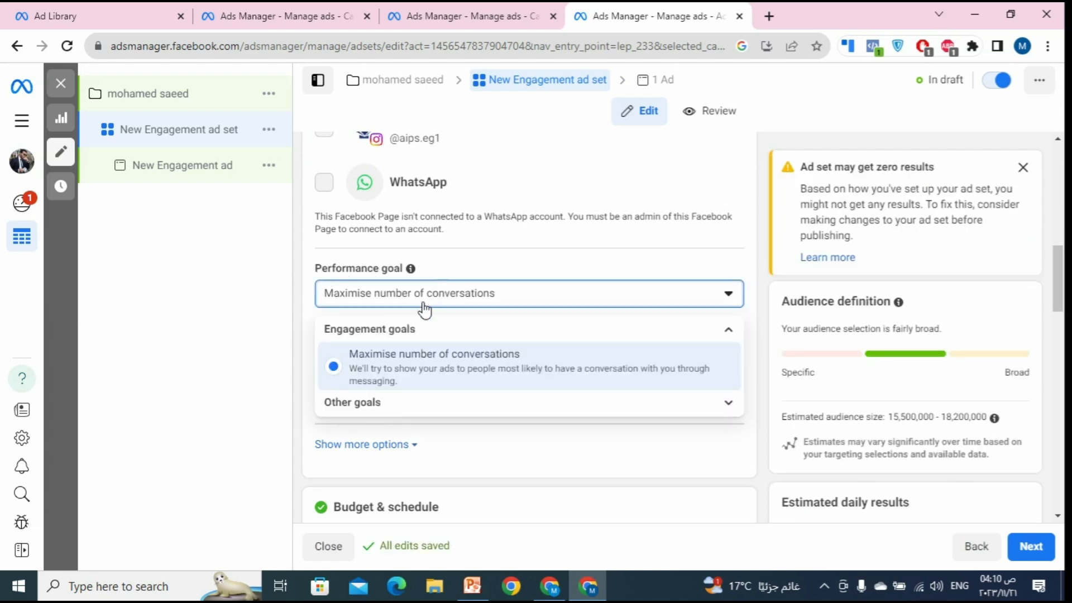
left_click(364, 413)
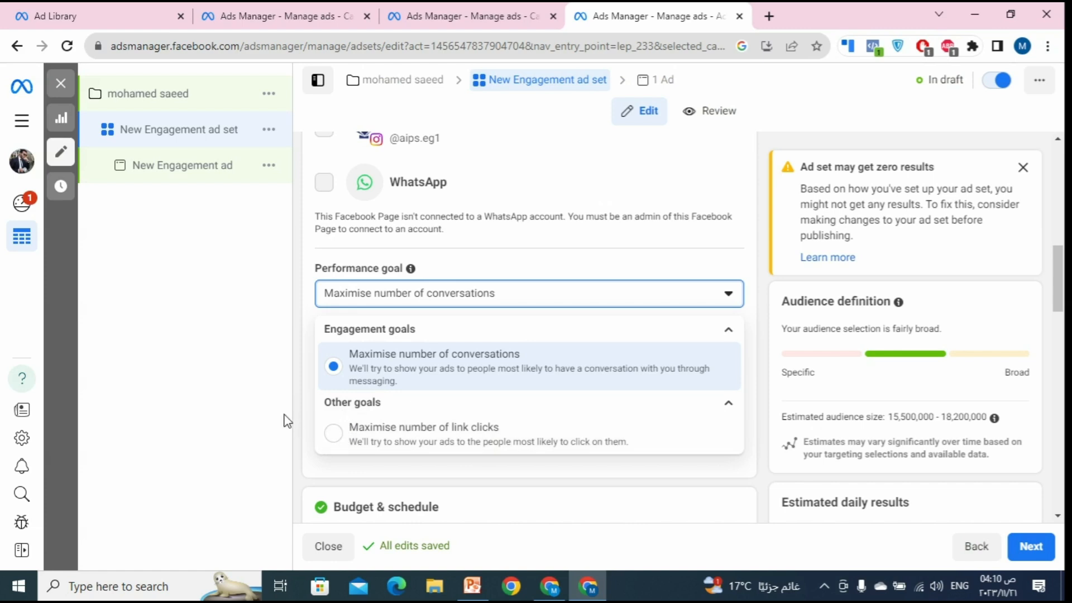
left_click(182, 415)
scroll(356, 397, "down", 1)
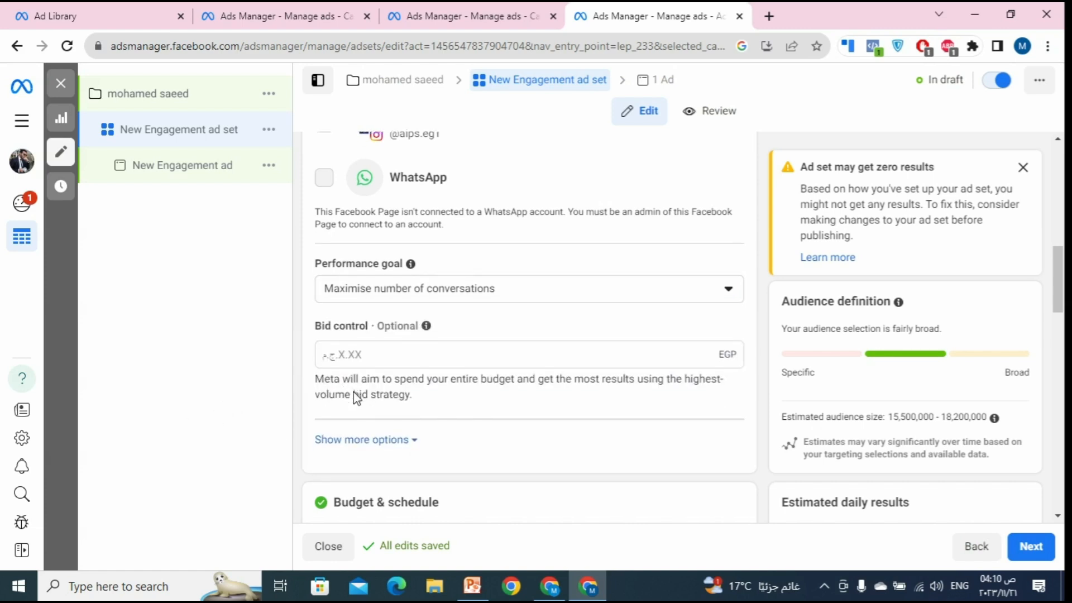
scroll(356, 398, "down", 4)
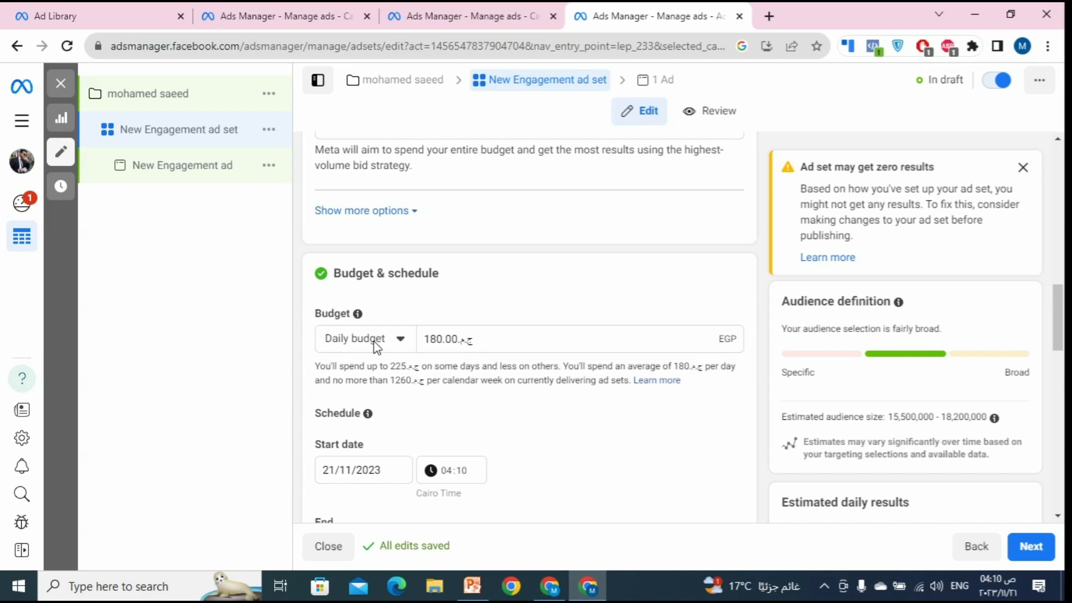
double_click(439, 342)
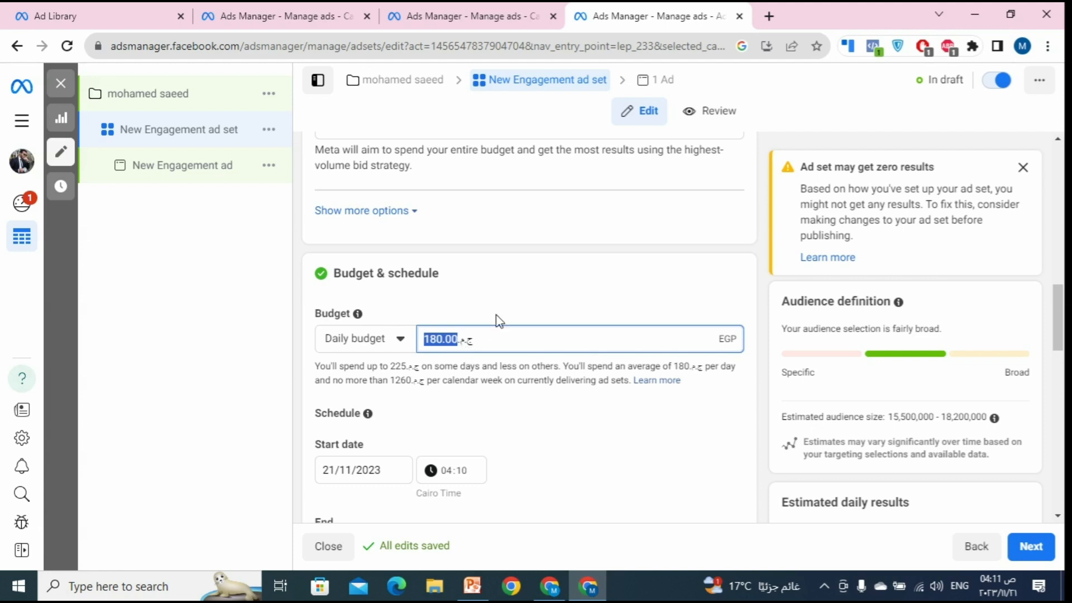
scroll(497, 318, "down", 3)
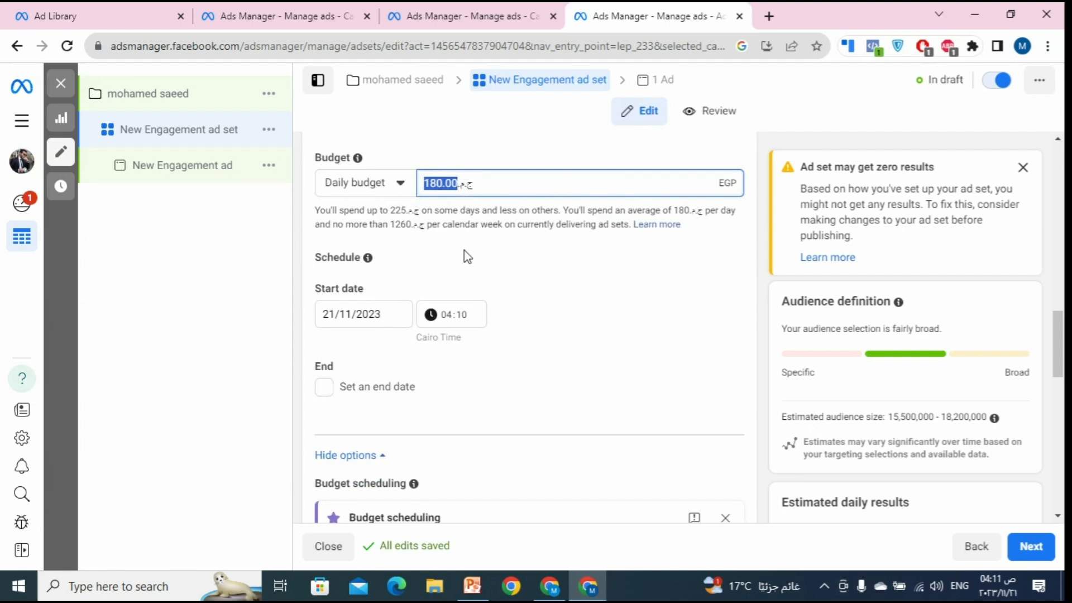
scroll(495, 246, "down", 2)
scroll(483, 226, "down", 3)
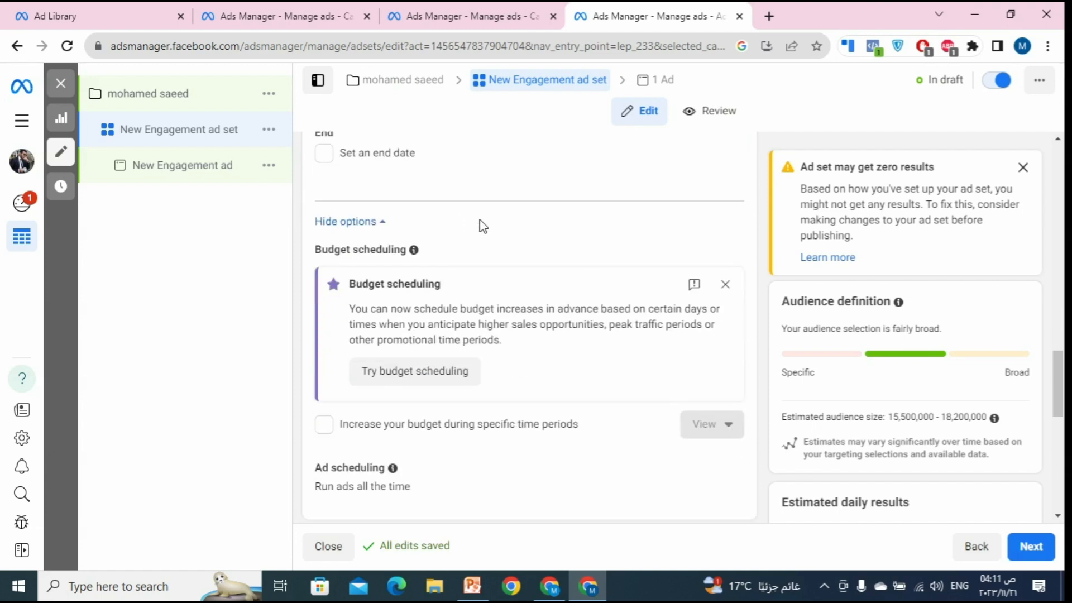
scroll(570, 234, "down", 3)
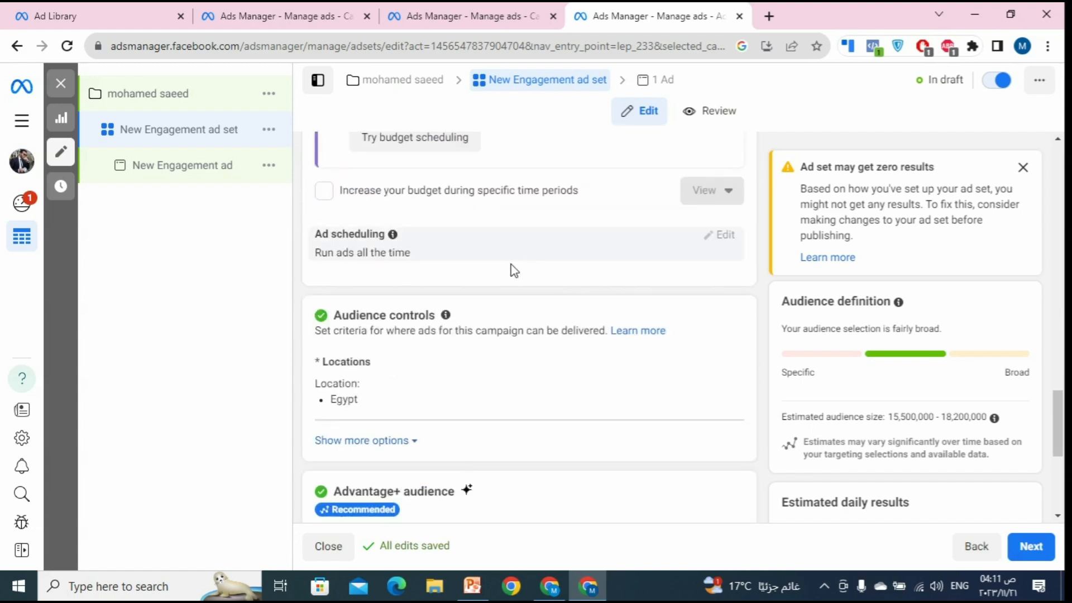
scroll(510, 265, "down", 2)
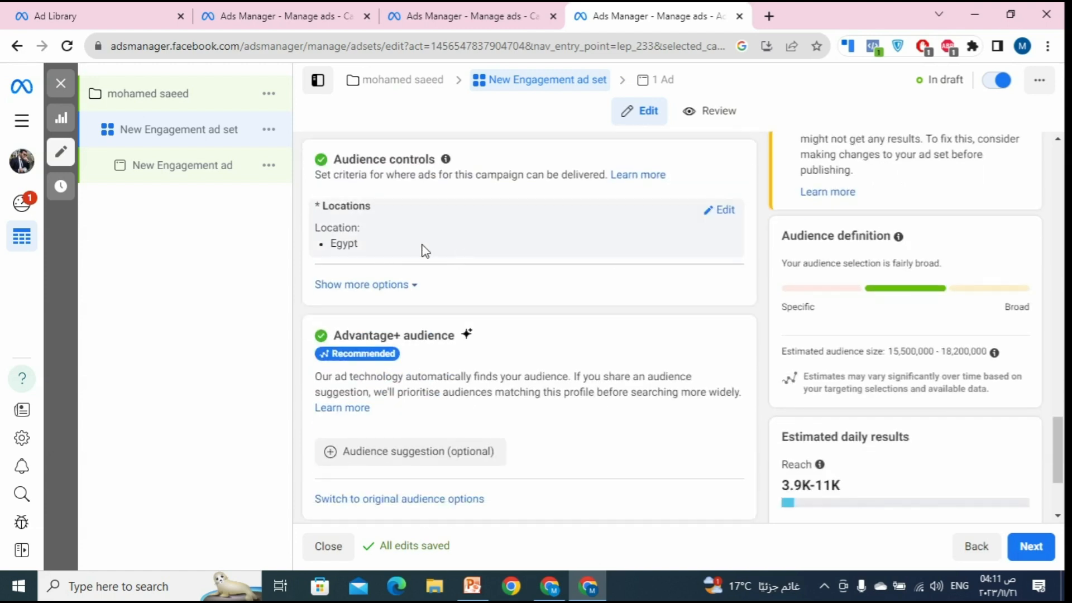
Step: Replace the Egypt location with Cairo, Cairo Governorate, Egypt (+40 km)
left_click(718, 212)
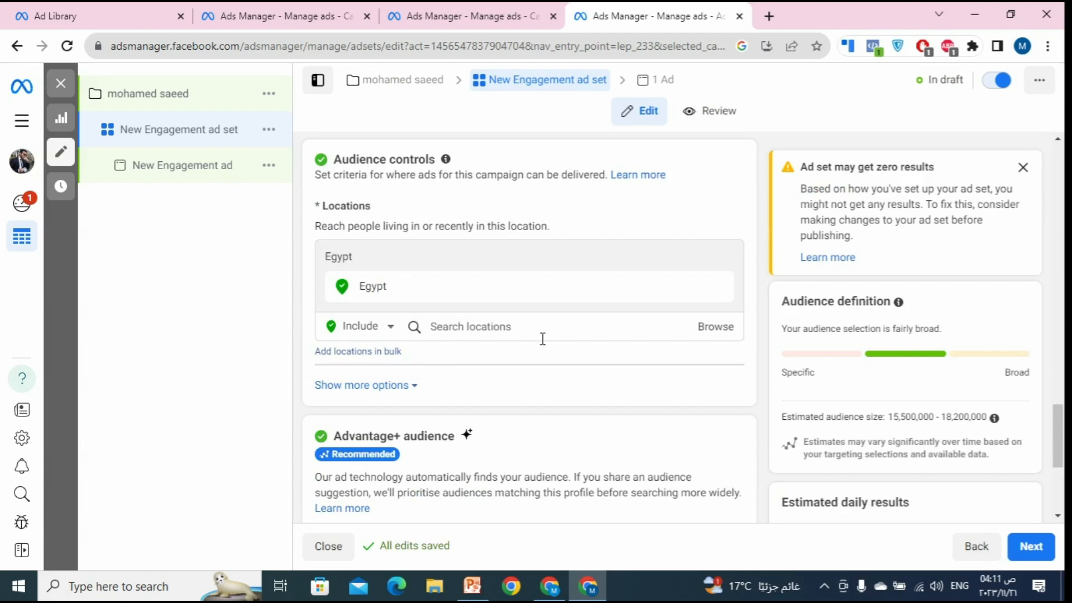
left_click(524, 335)
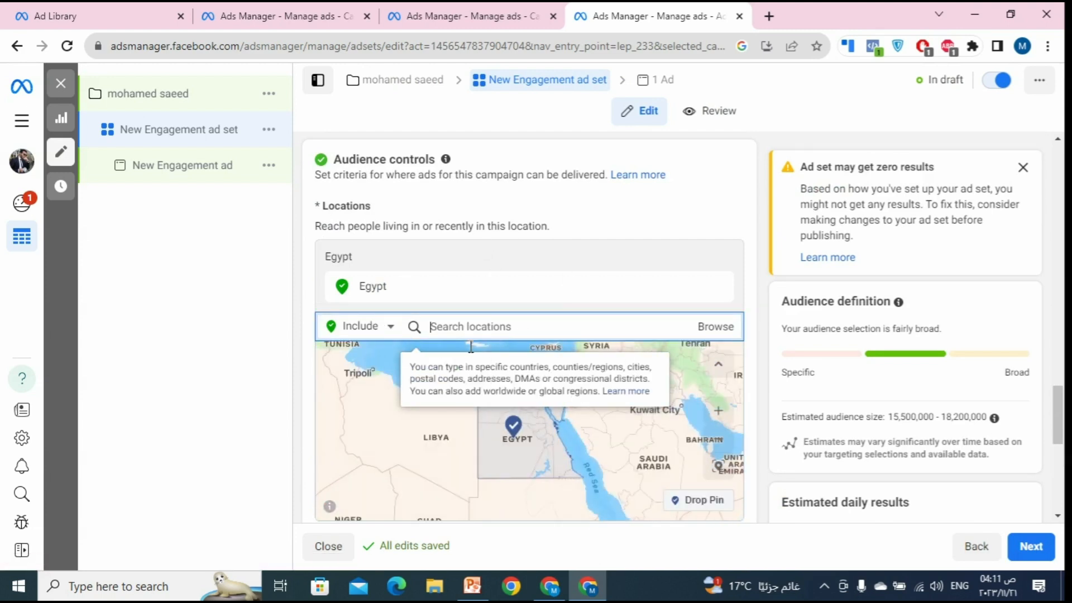
type("d")
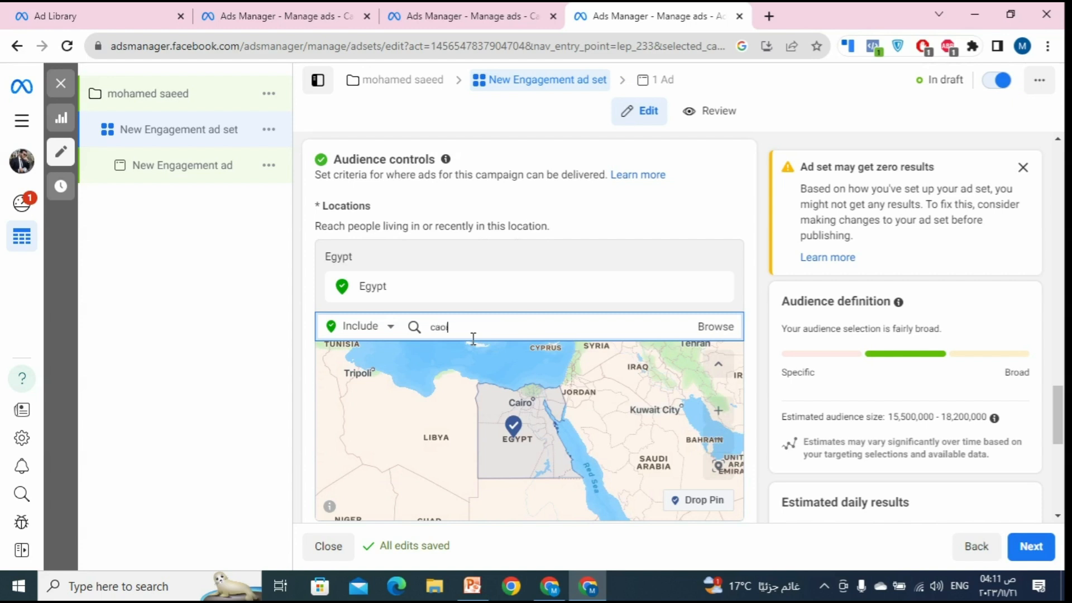
type("aoir")
key("BackSpace")
key("BackSpace")
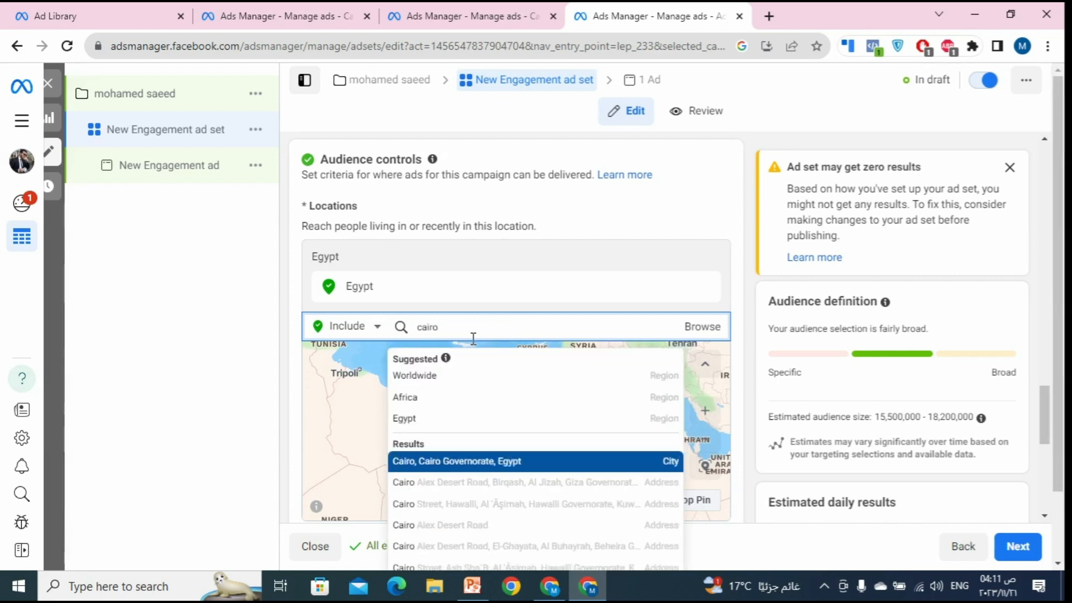
left_click(462, 472)
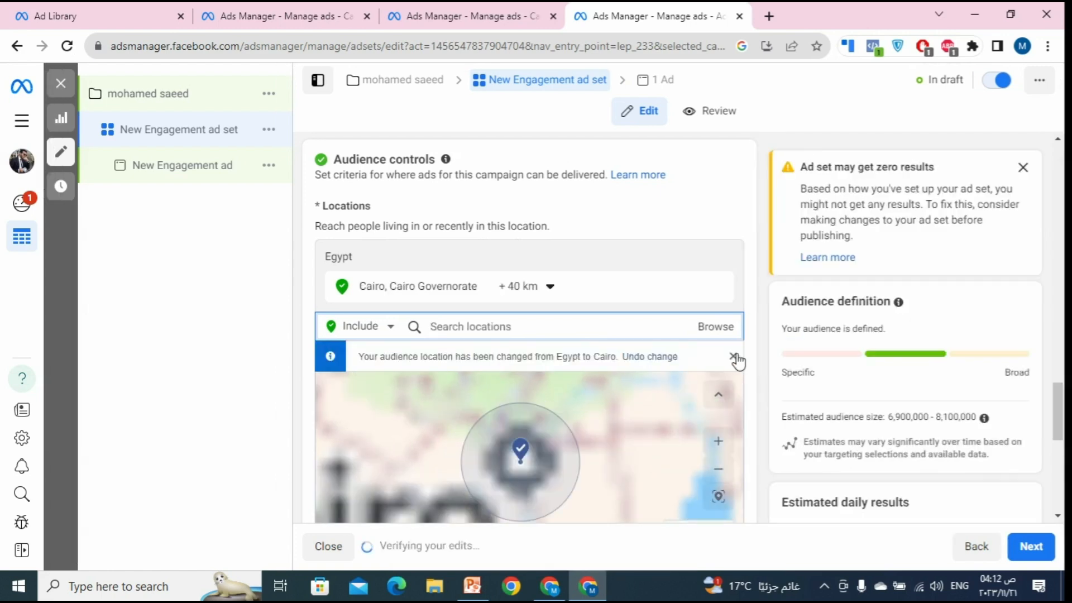
scroll(772, 316, "down", 3)
scroll(765, 321, "down", 3)
scroll(593, 299, "down", 2)
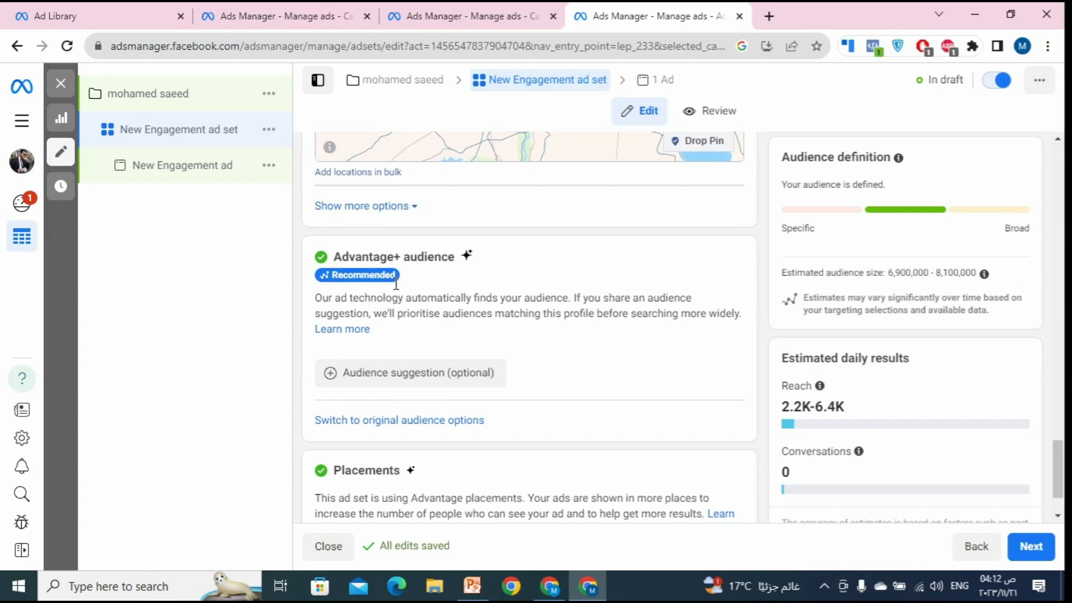
Step: Expand the audience suggestion details and make the age and gender settings editable
mouse_move(386, 282)
mouse_move(394, 385)
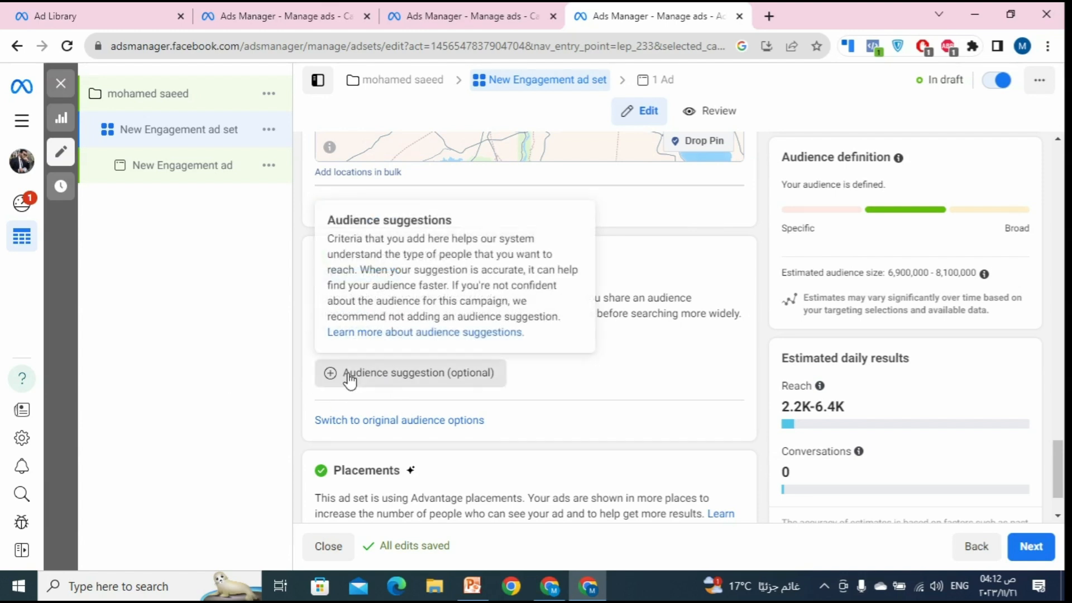
left_click(380, 374)
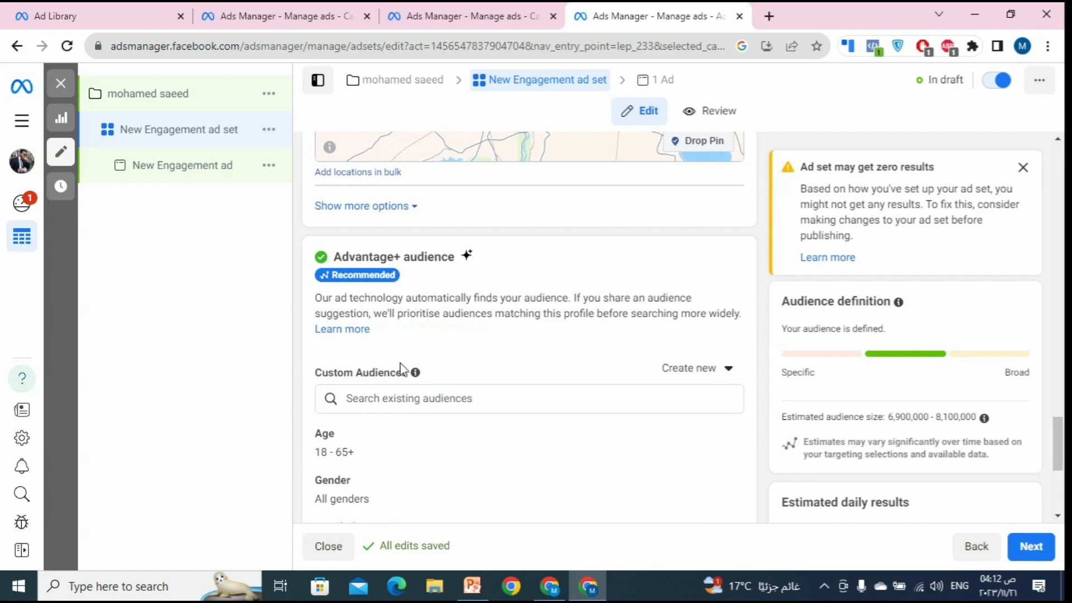
scroll(670, 309, "down", 2)
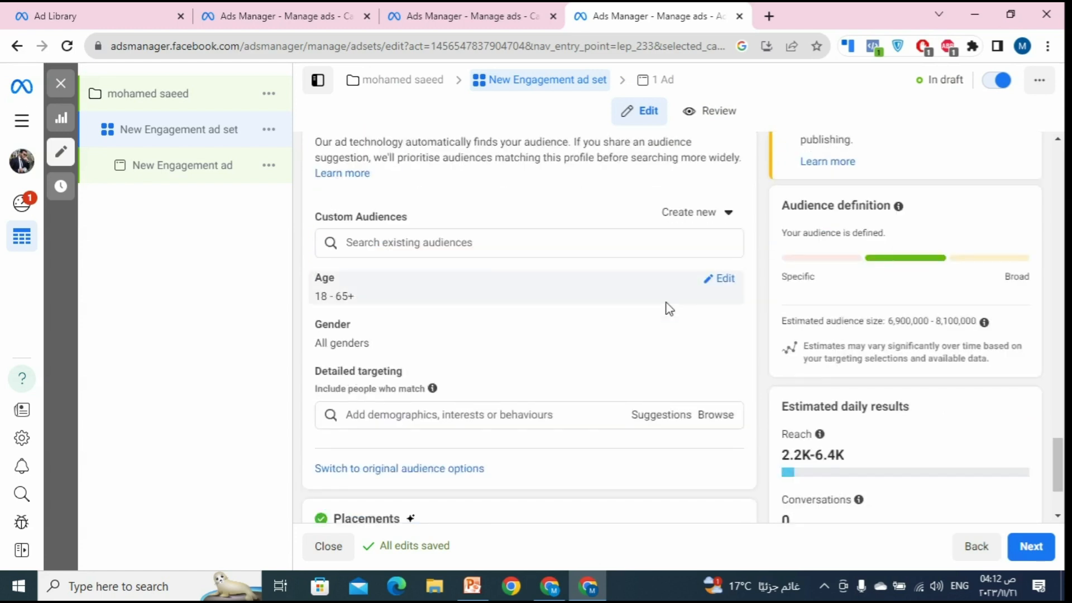
left_click(719, 280)
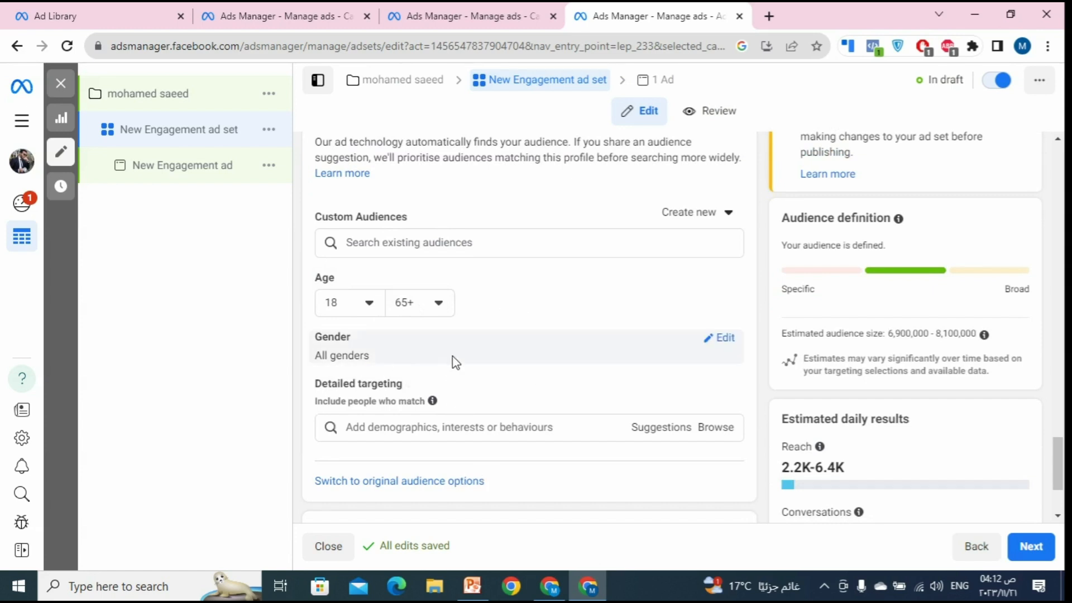
left_click(721, 338)
Step: Set the minimum age to 25 and the maximum age to 40
left_click(364, 306)
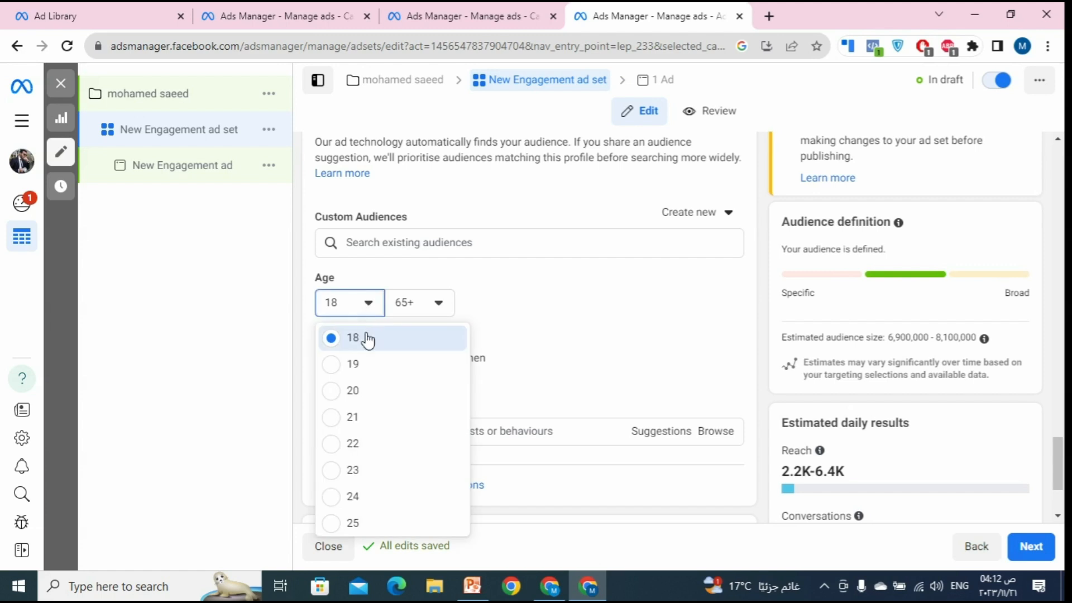
scroll(371, 457, "down", 1)
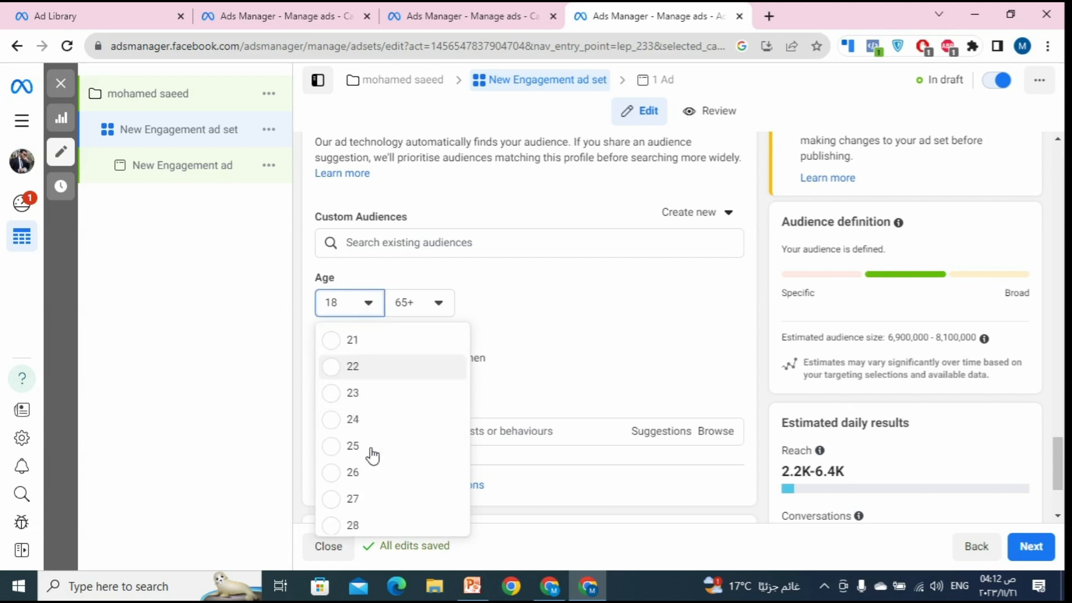
left_click(352, 445)
left_click(417, 302)
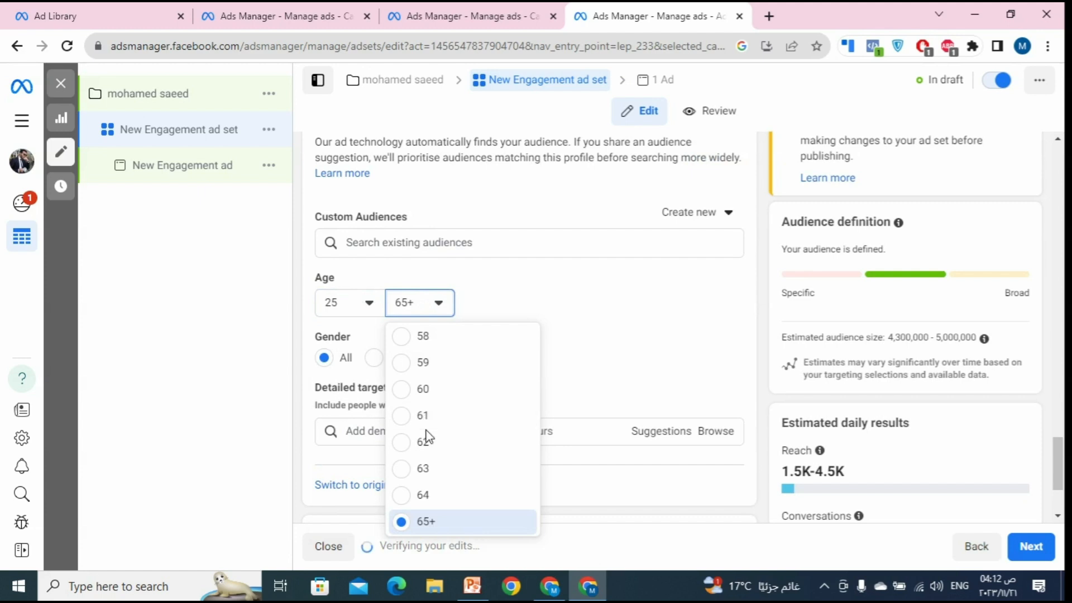
scroll(441, 410, "up", 3)
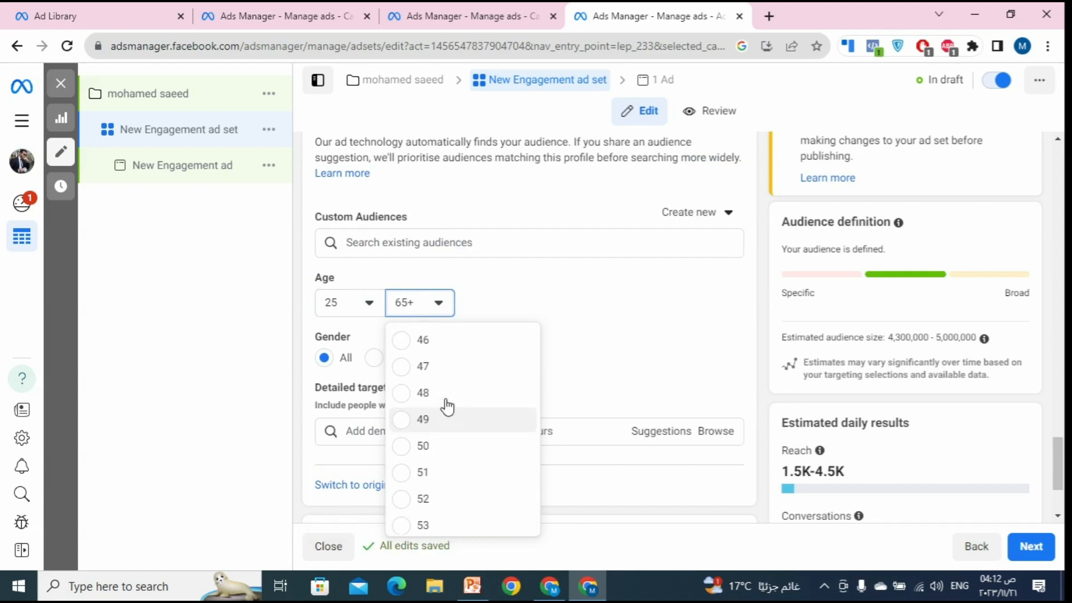
scroll(445, 410, "up", 3)
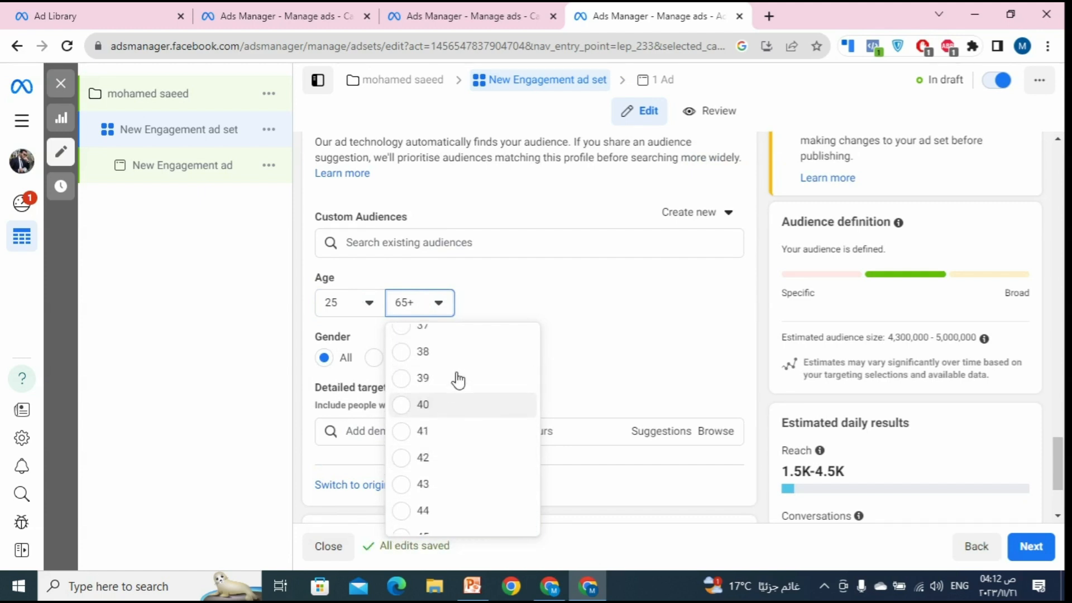
left_click(451, 406)
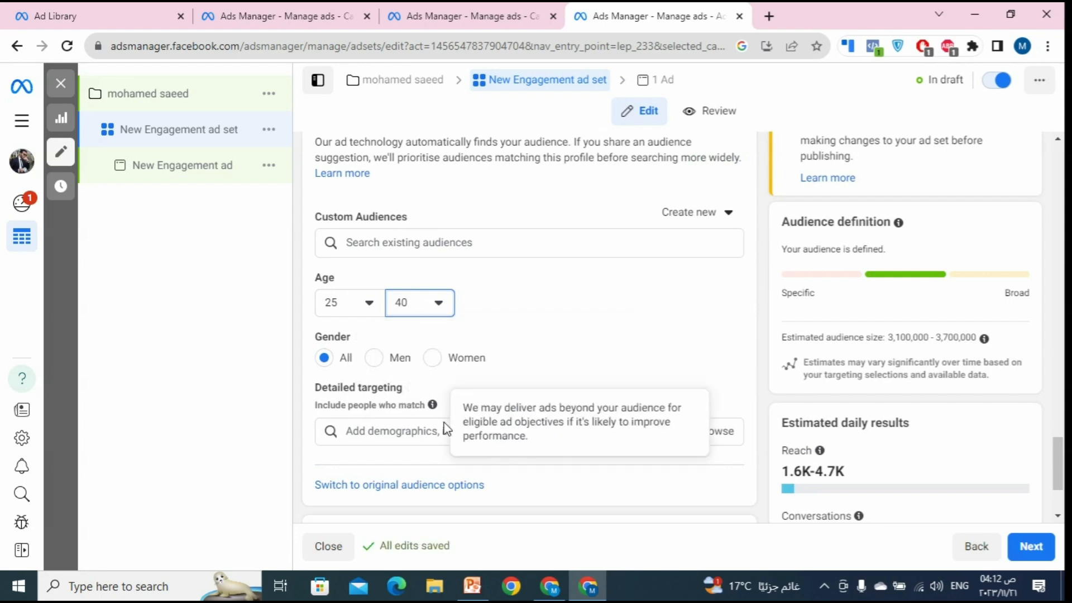
left_click(411, 438)
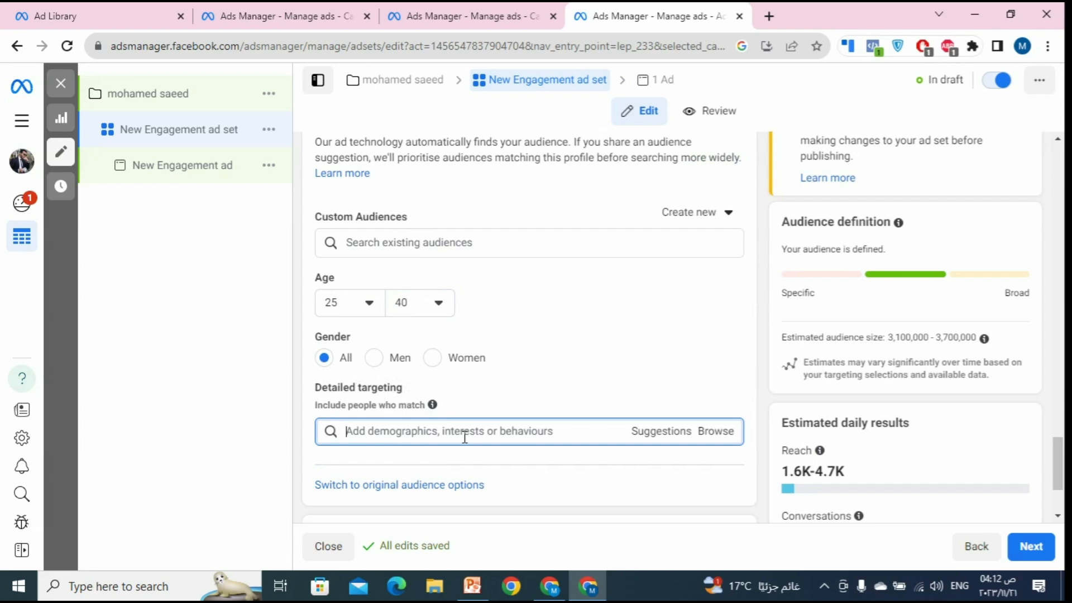
Step: Search 'market' and add Digital marketing (marketing) as a detailed targeting interest
type("mar")
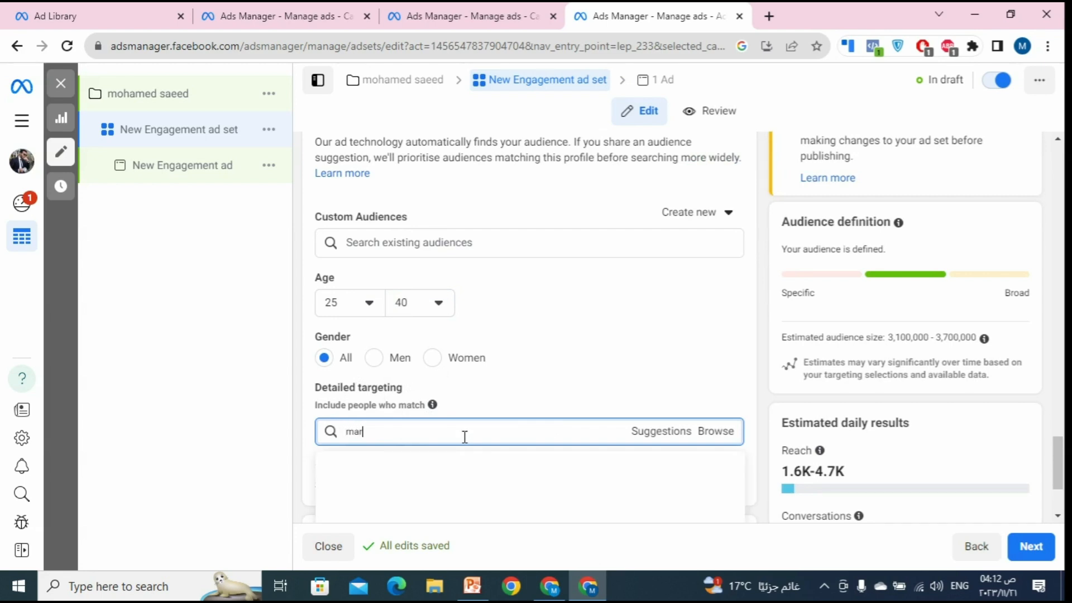
type("keting")
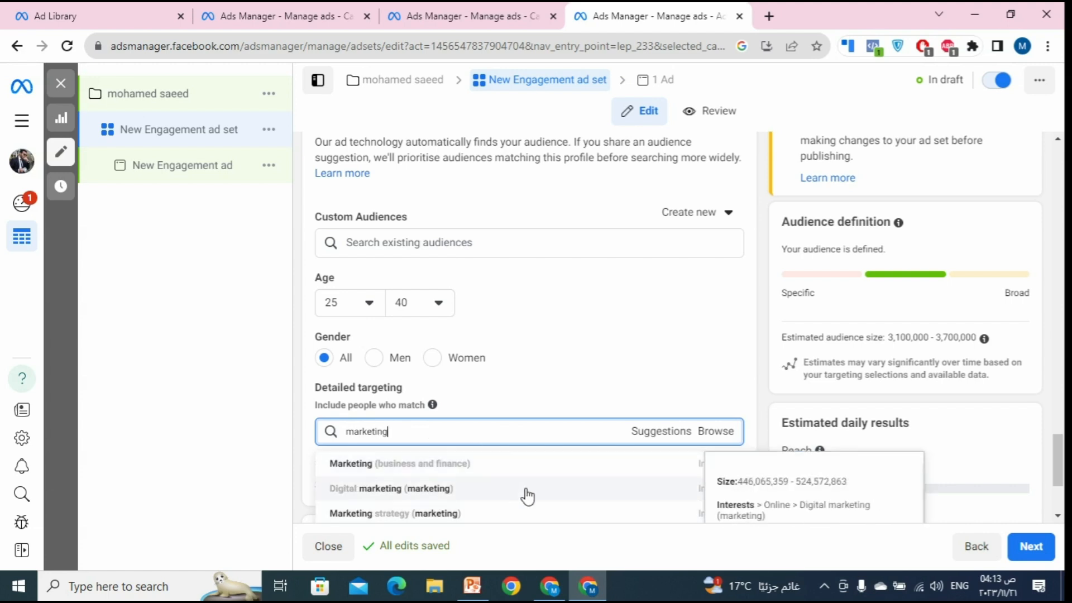
left_click(581, 498)
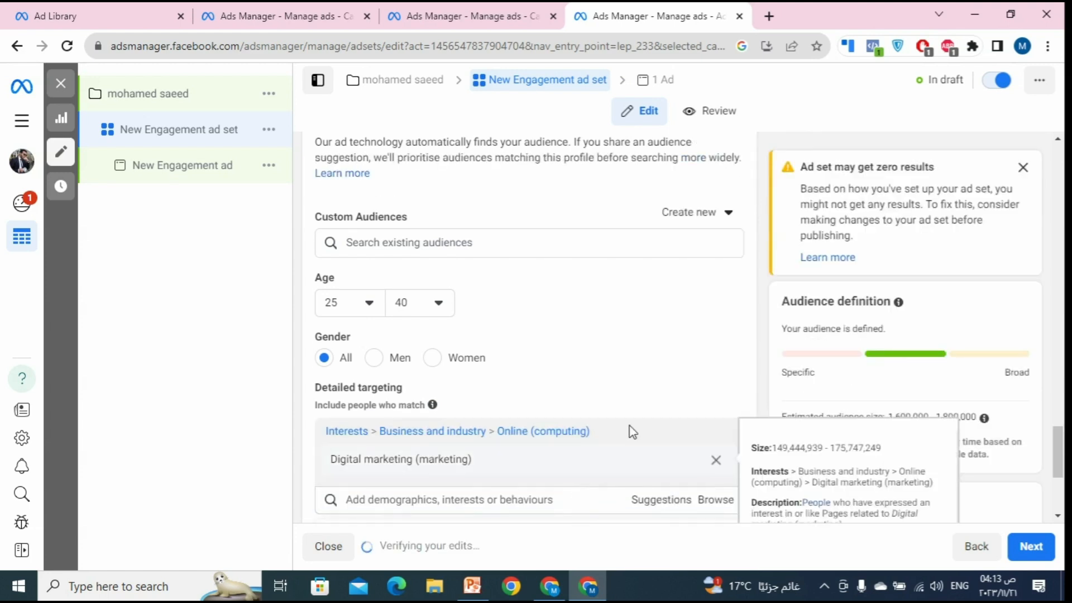
scroll(586, 402, "down", 2)
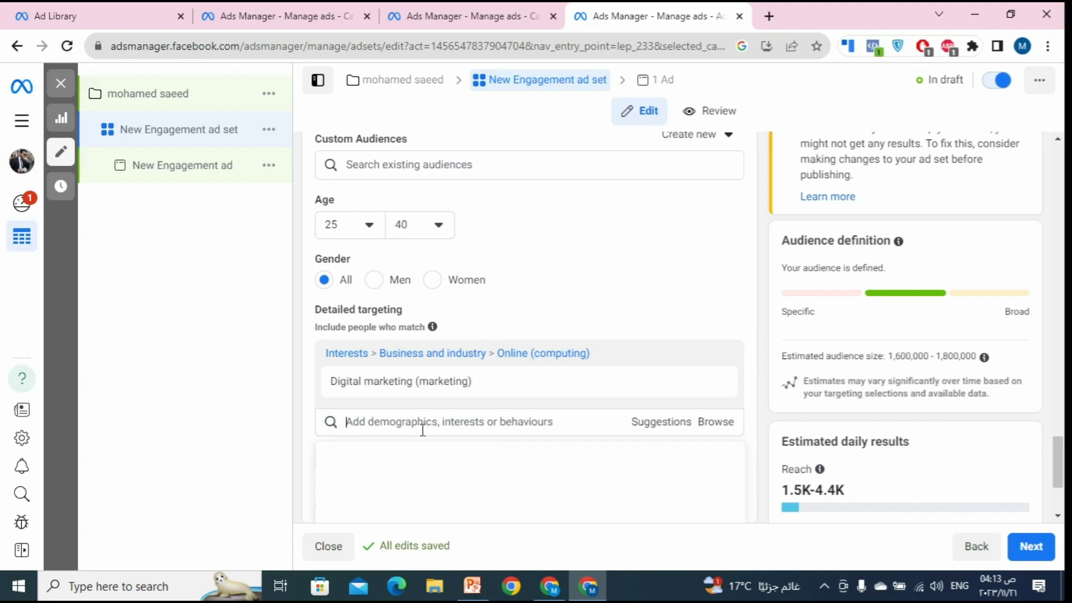
left_click(392, 428)
scroll(698, 403, "down", 3)
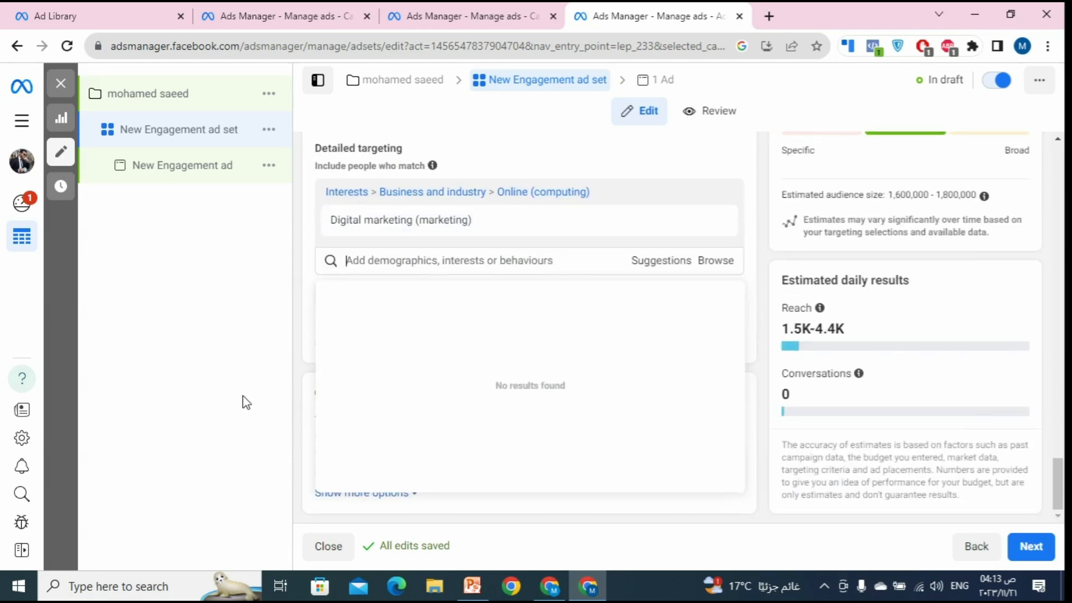
left_click(245, 402)
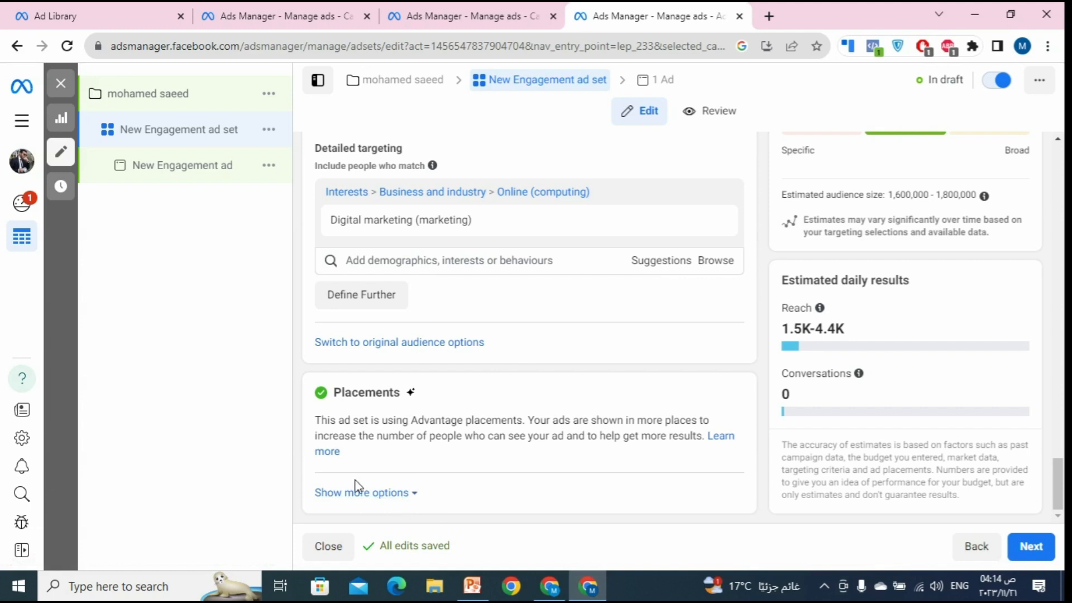
Step: Change Placement controls to manual placements
left_click(346, 495)
scroll(536, 417, "down", 2)
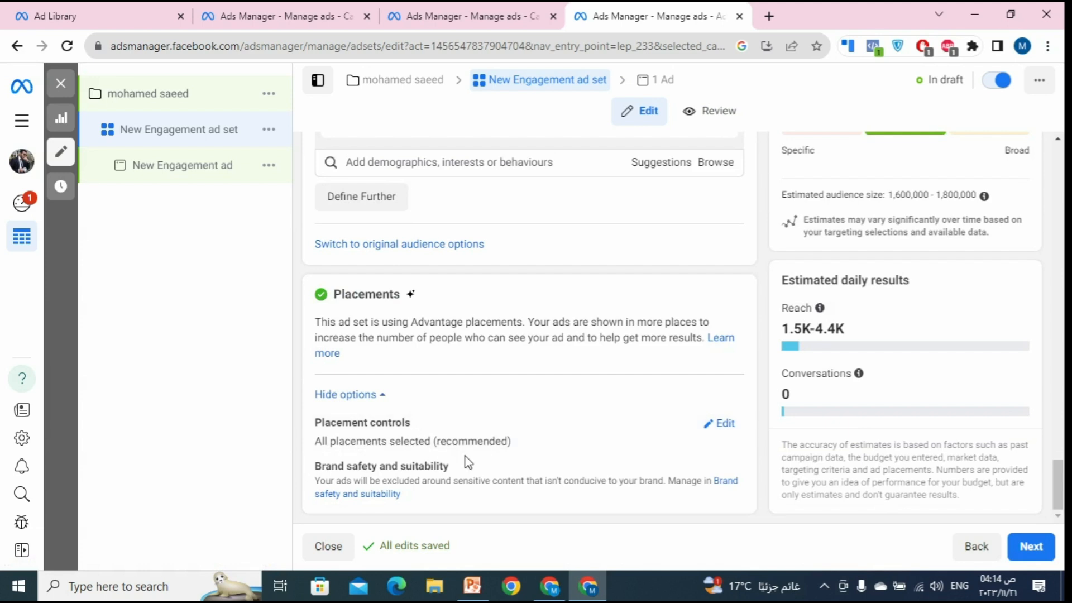
left_click(724, 438)
scroll(692, 448, "down", 1)
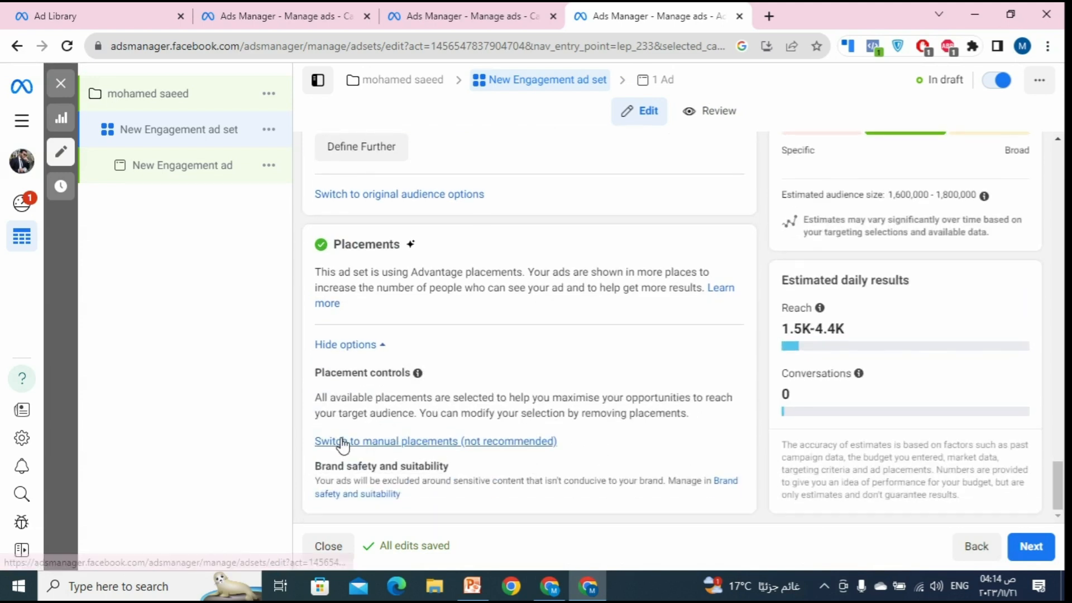
left_click(448, 441)
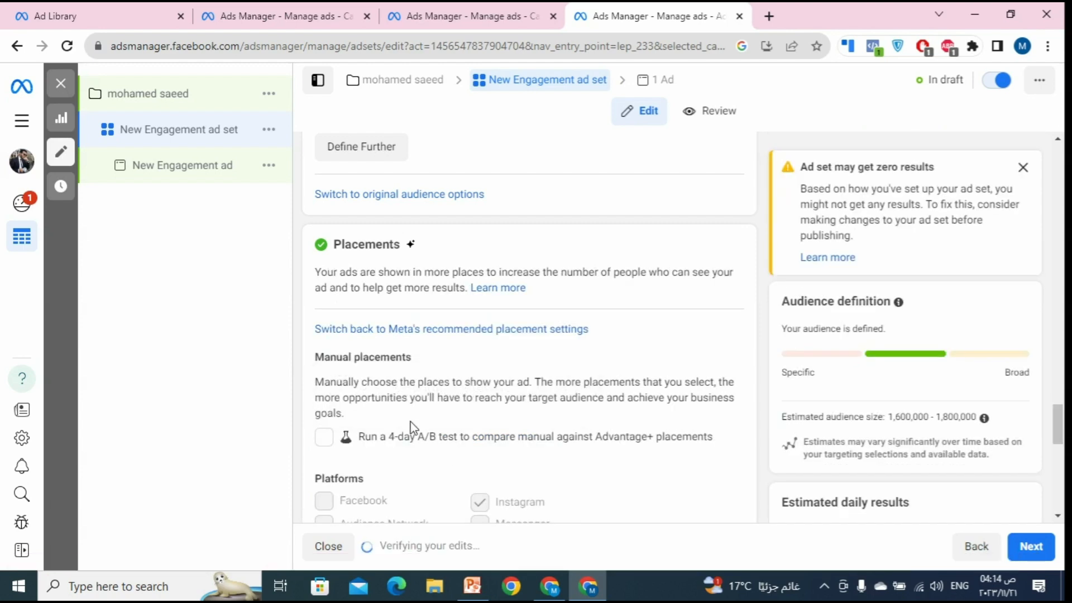
Step: Untick and re-tick In-stream ads for videos and reels so all placements stay included
scroll(425, 441, "down", 1)
scroll(430, 447, "down", 2)
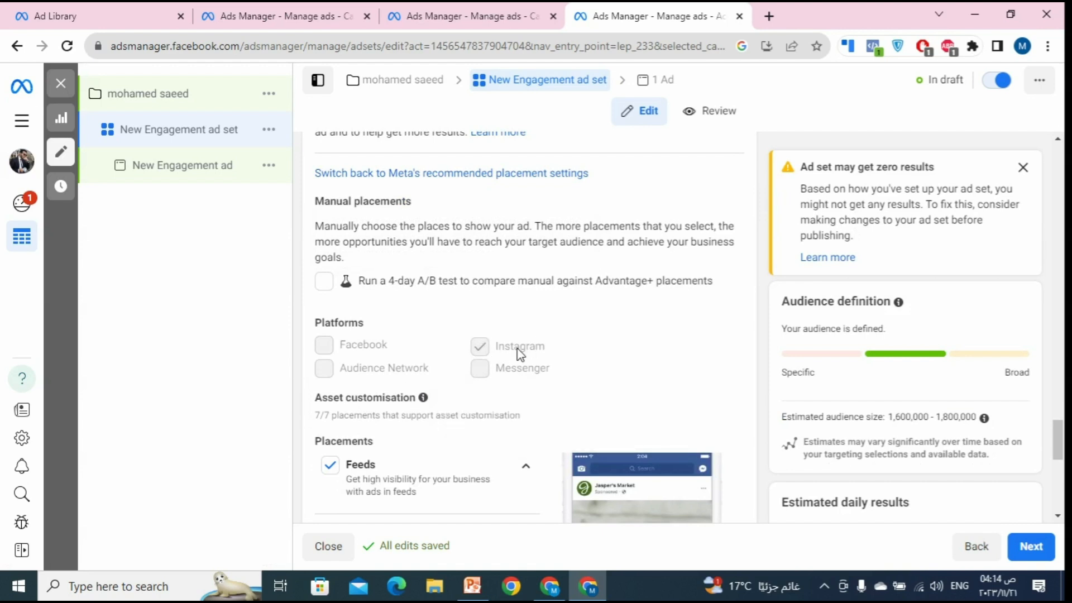
scroll(509, 353, "down", 3)
scroll(478, 223, "down", 1)
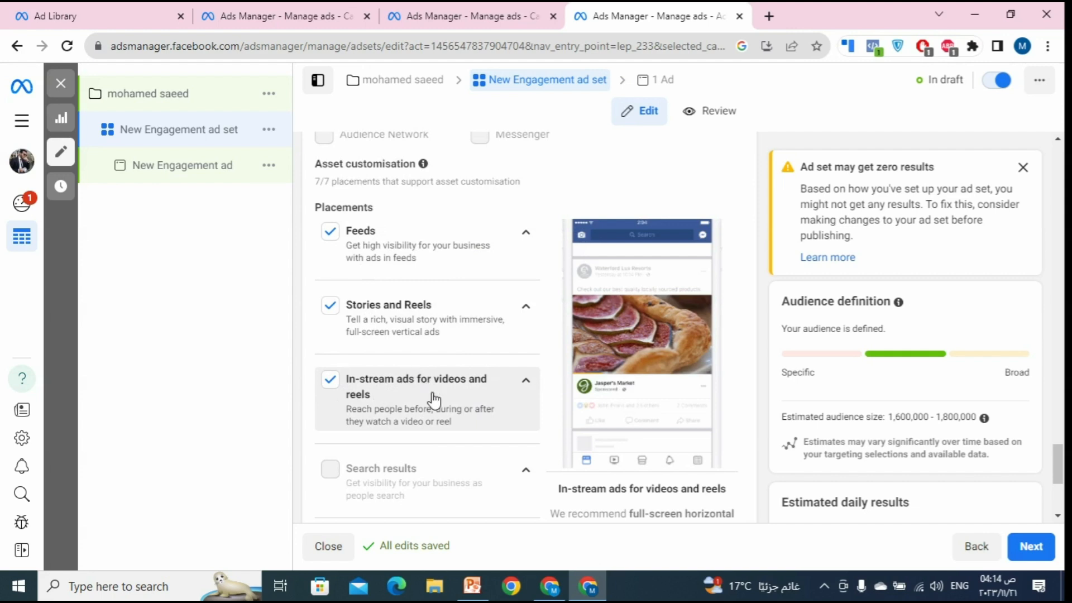
left_click(344, 389)
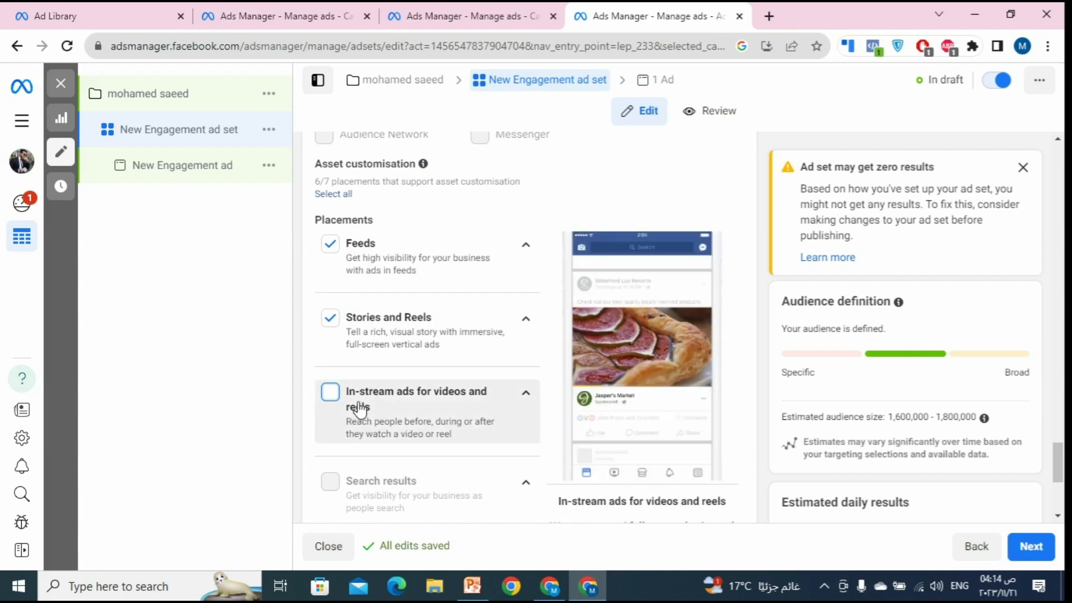
left_click(333, 393)
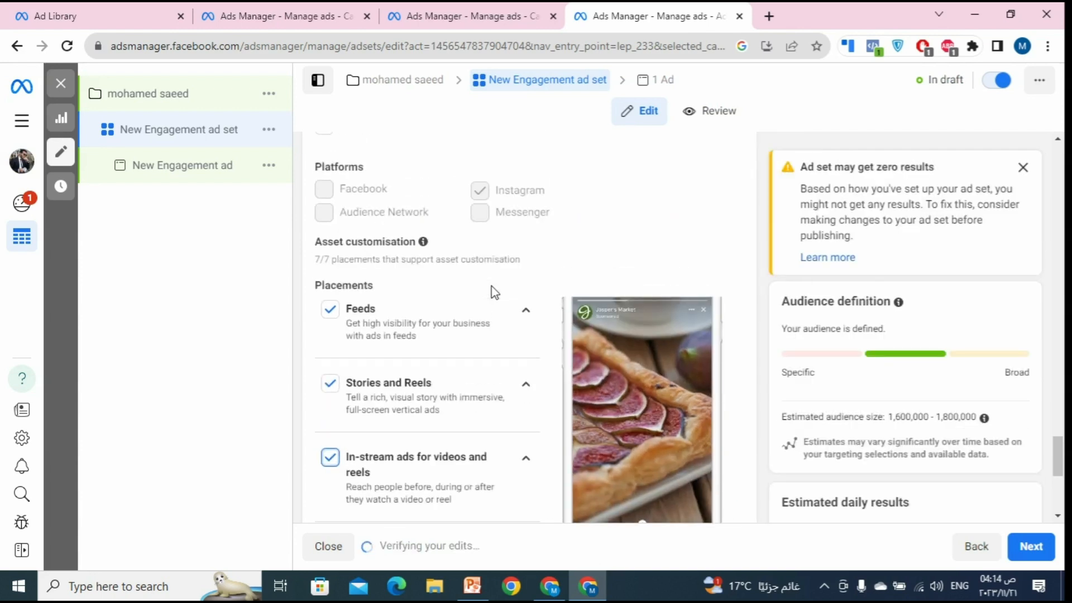
scroll(493, 290, "down", 5)
scroll(560, 263, "up", 15)
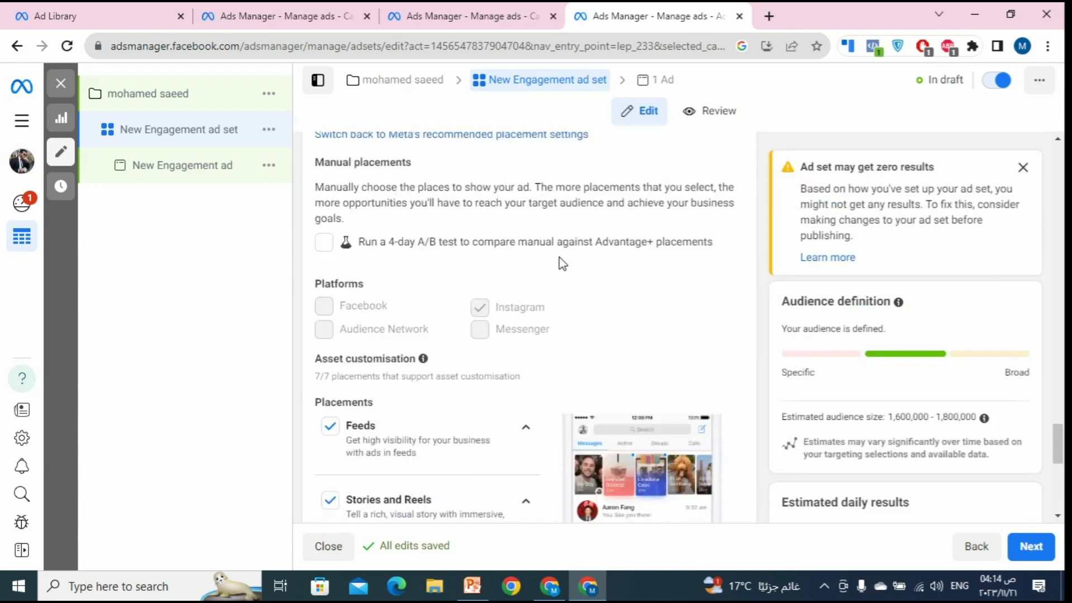
Step: Tick Messenger as a messaging app destination alongside Instagram
scroll(511, 317, "up", 10)
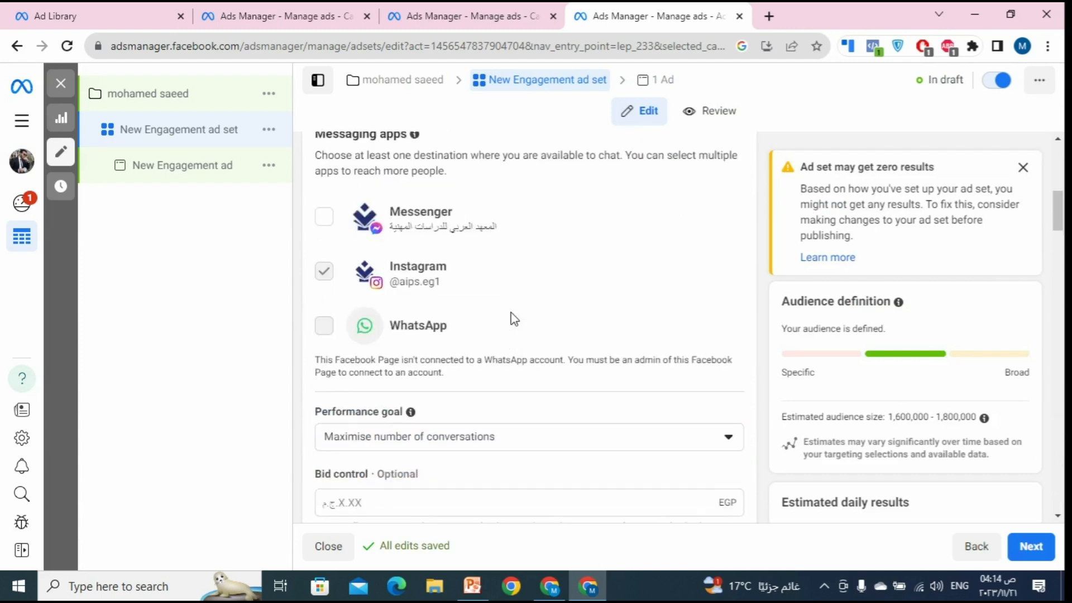
scroll(509, 313, "down", 4)
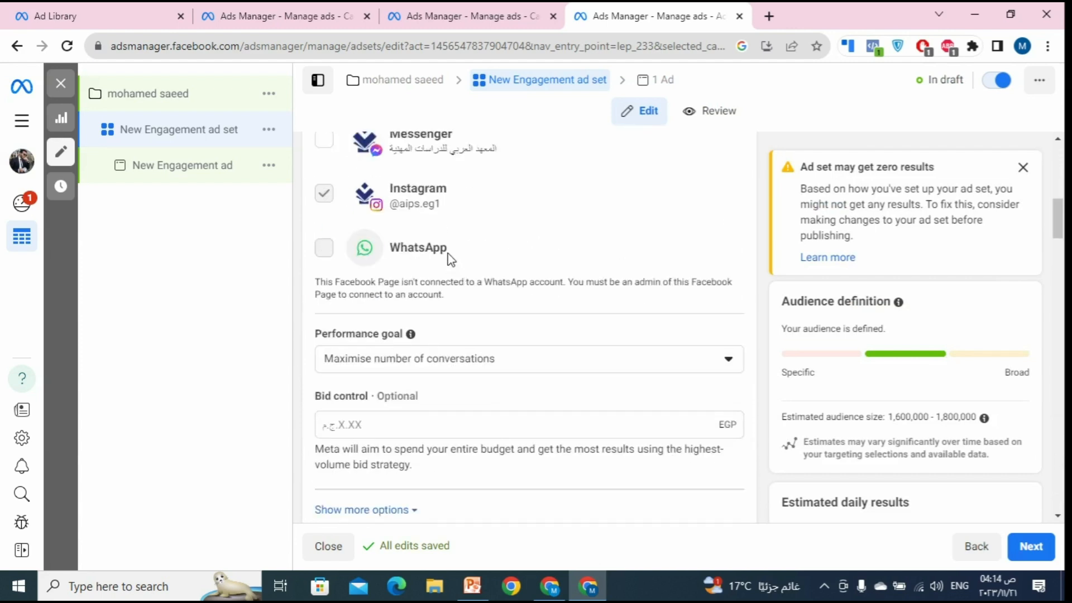
scroll(451, 258, "up", 2)
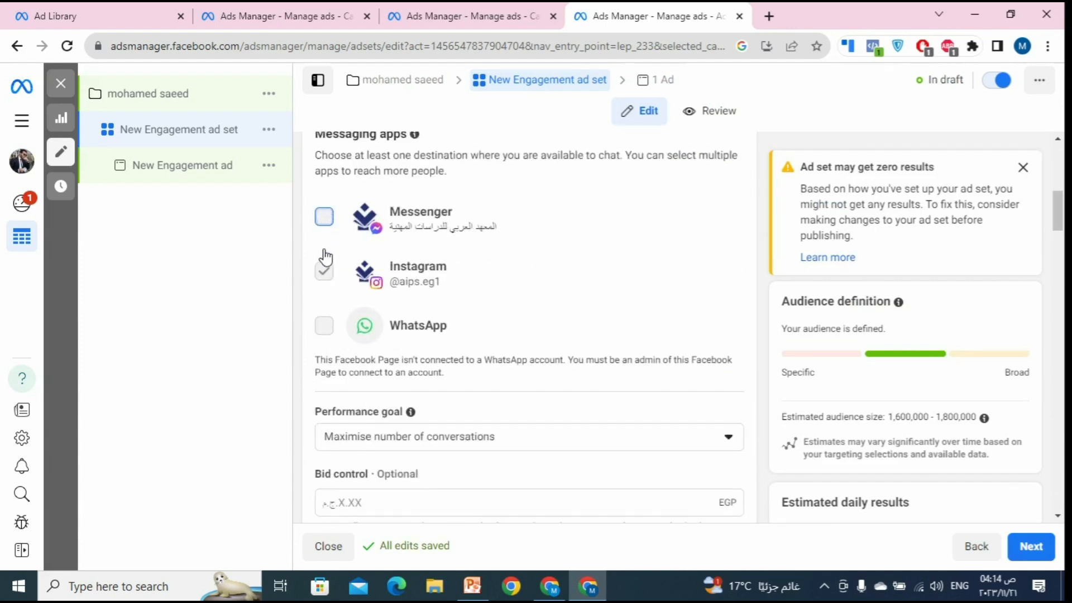
left_click(325, 260)
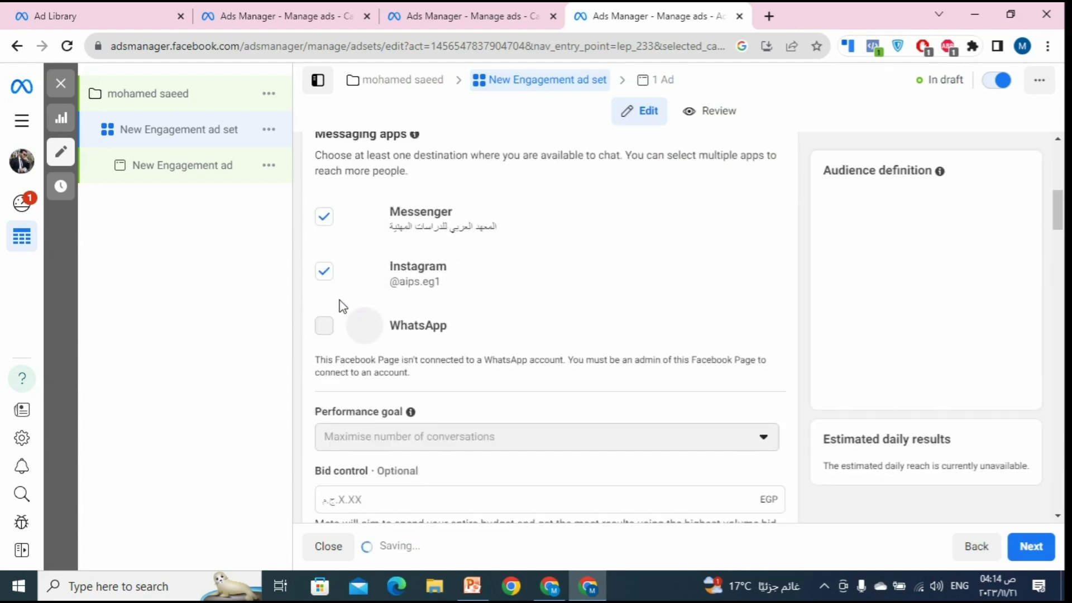
left_click(327, 275)
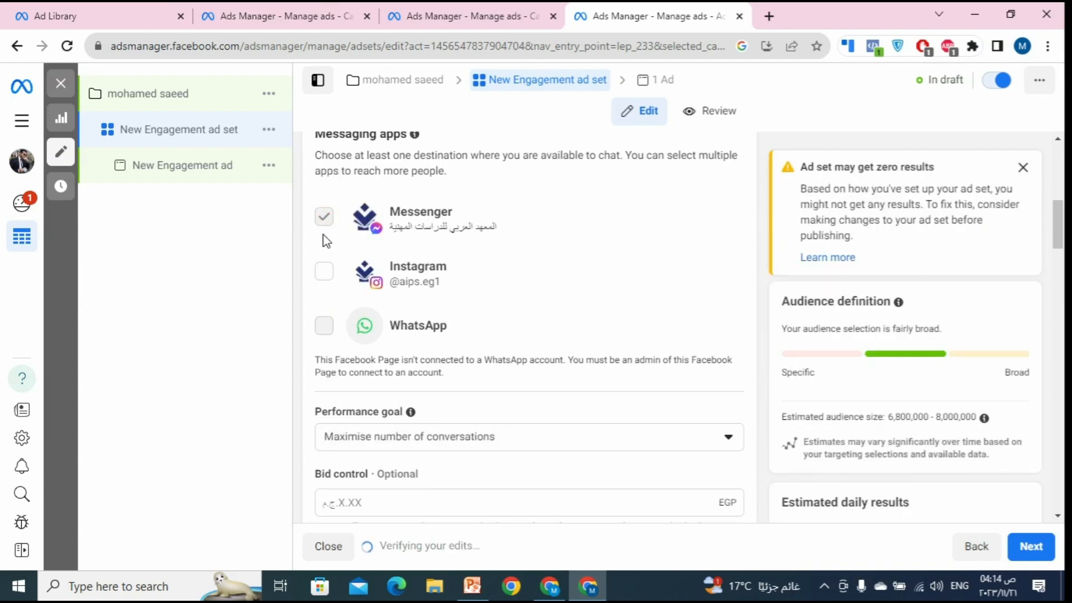
left_click(332, 276)
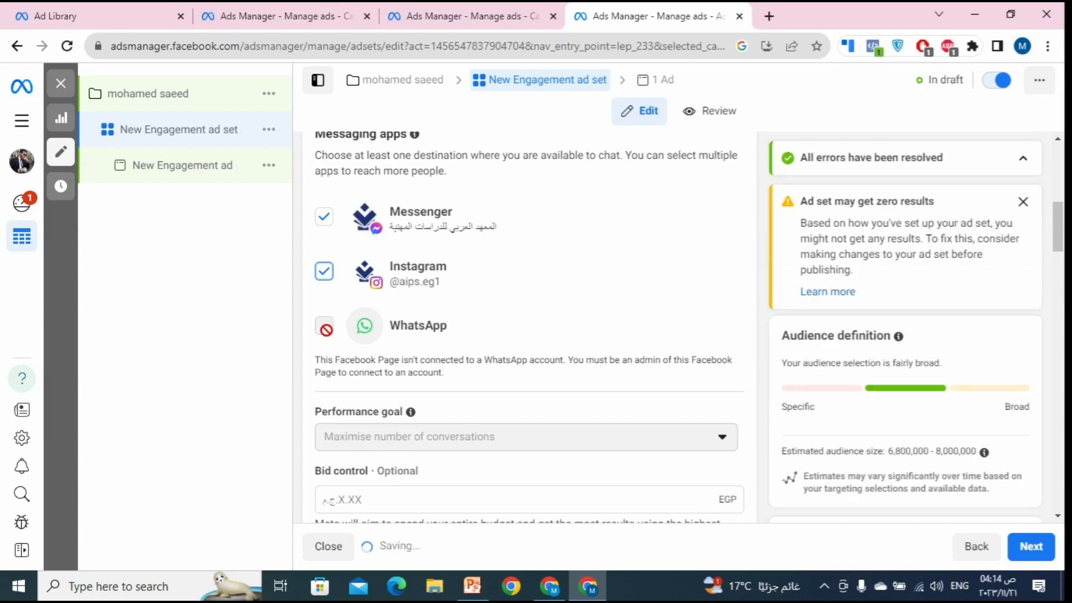
Step: Untick Instagram so Messenger is the only messaging app destination
scroll(474, 289, "up", 3)
scroll(475, 319, "down", 2)
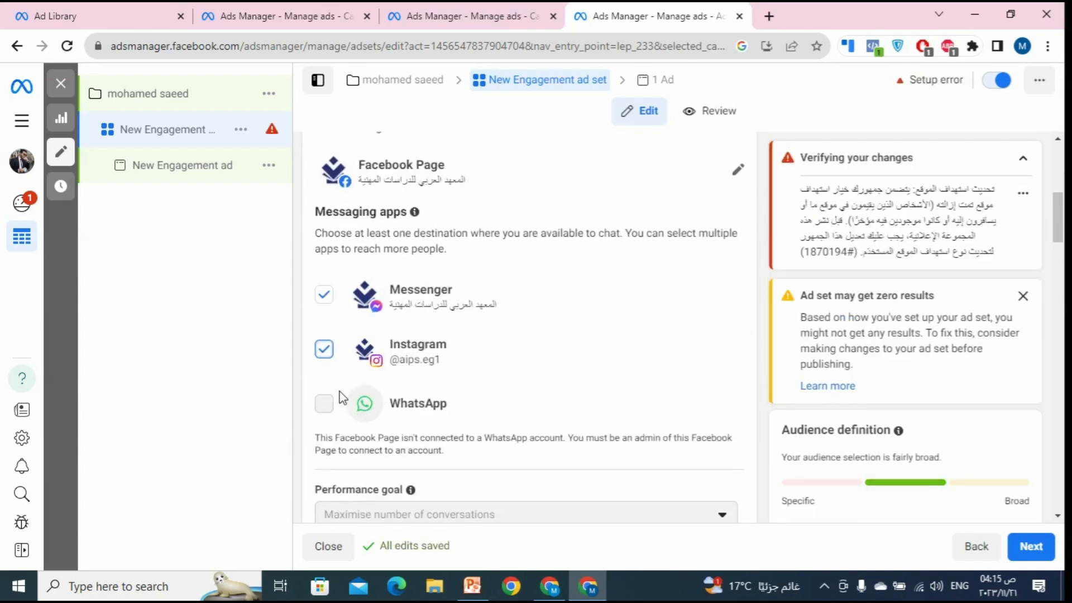
mouse_move(330, 412)
left_click(325, 349)
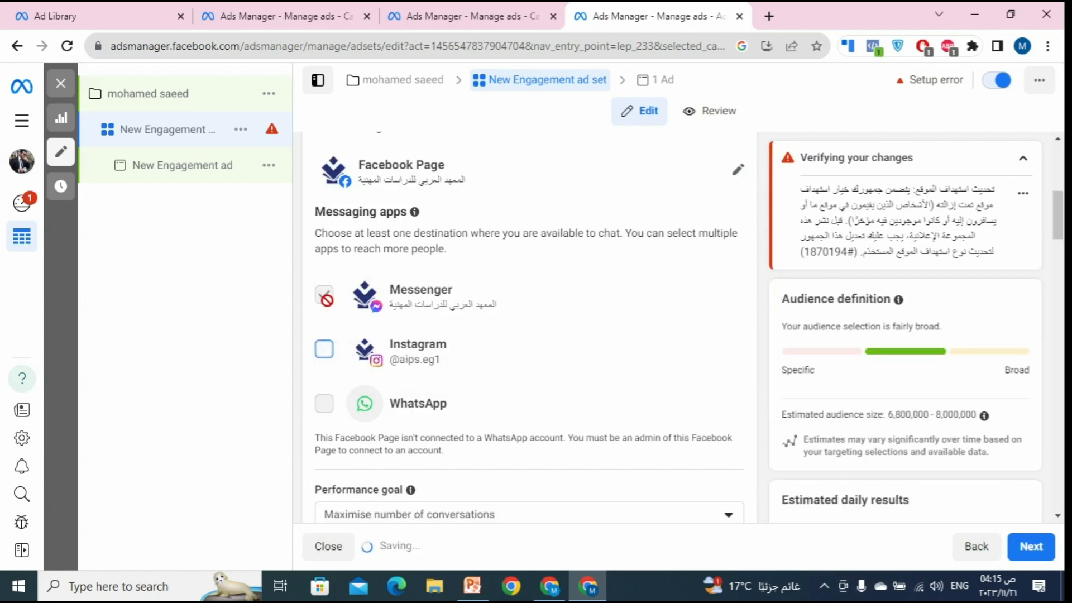
left_click(324, 349)
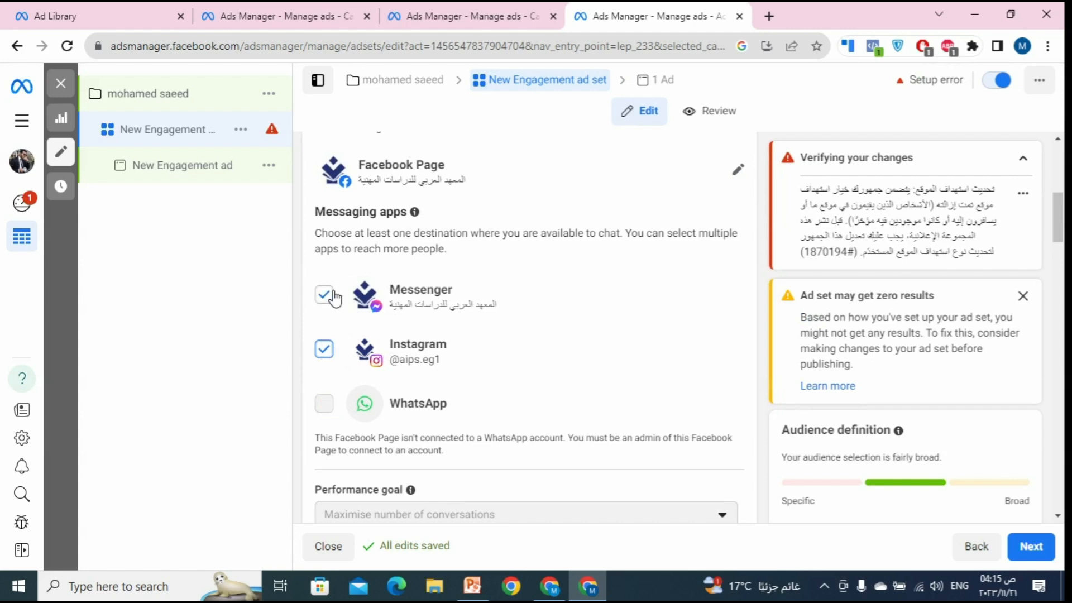
left_click(328, 355)
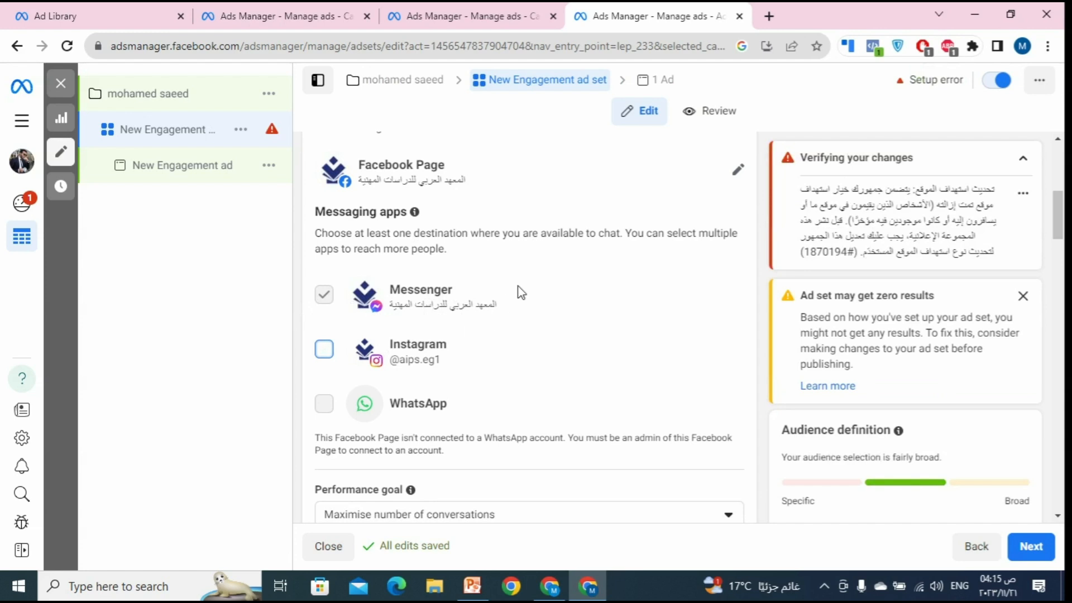
scroll(521, 291, "down", 20)
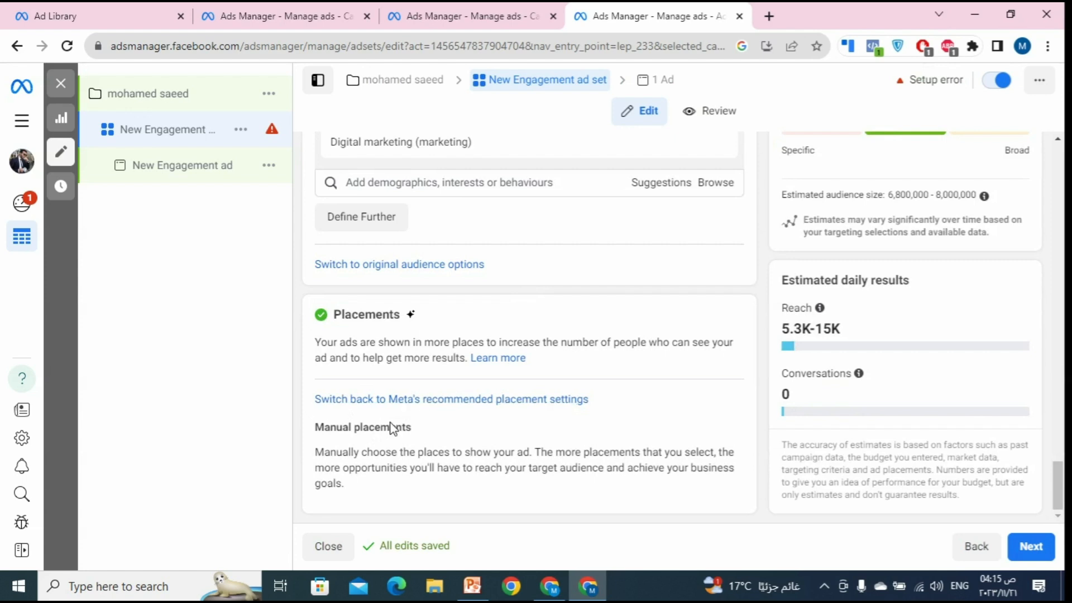
Step: Revert to Meta's recommended placements, then switch to manual with Facebook, Instagram, Audience Network and Messenger included
left_click(366, 399)
scroll(427, 422, "down", 5)
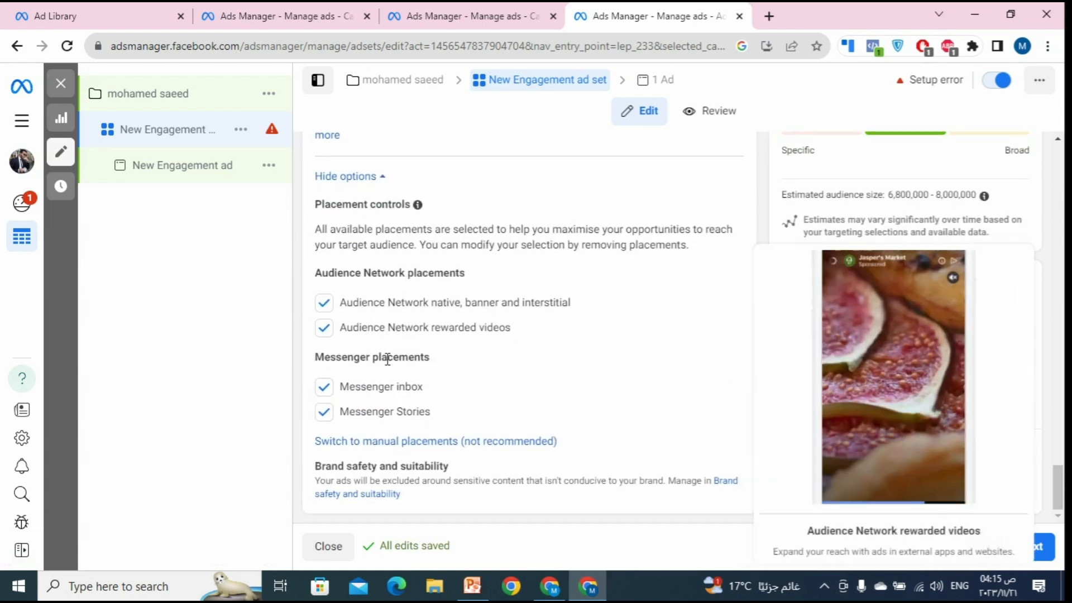
left_click(405, 450)
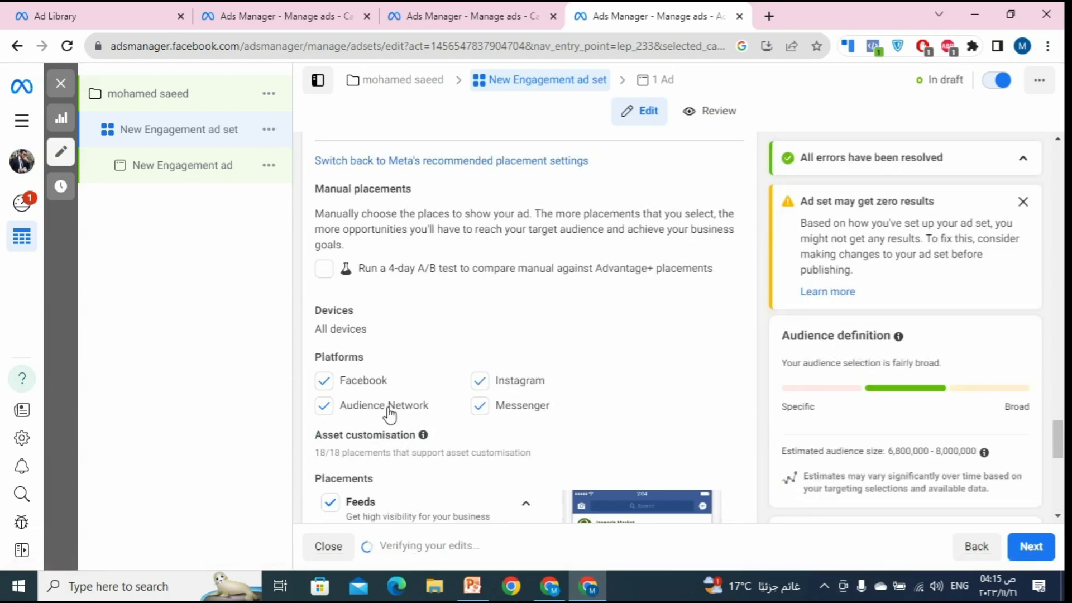
scroll(510, 290, "up", 20)
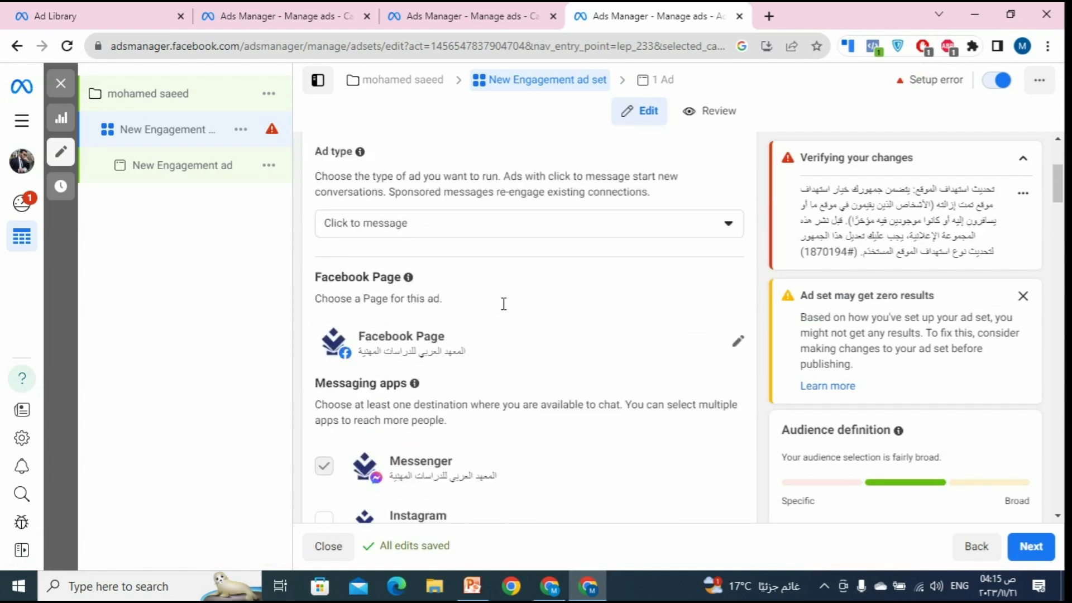
scroll(504, 303, "down", 2)
scroll(377, 370, "down", 12)
scroll(407, 325, "up", 8)
scroll(407, 319, "up", 4)
scroll(400, 318, "down", 18)
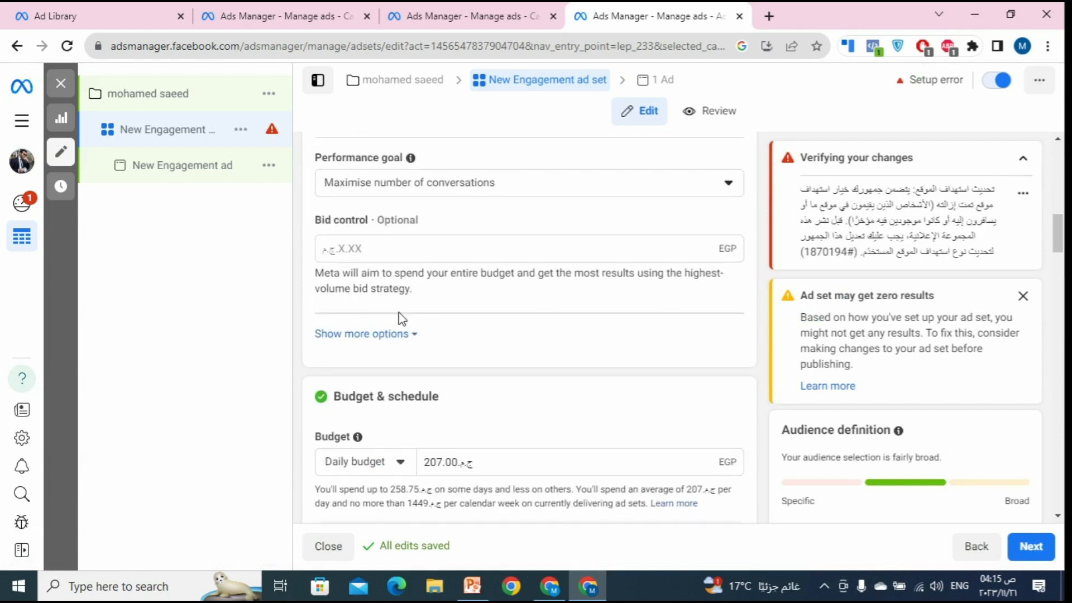
scroll(411, 316, "down", 14)
scroll(424, 312, "up", 6)
scroll(391, 290, "up", 2)
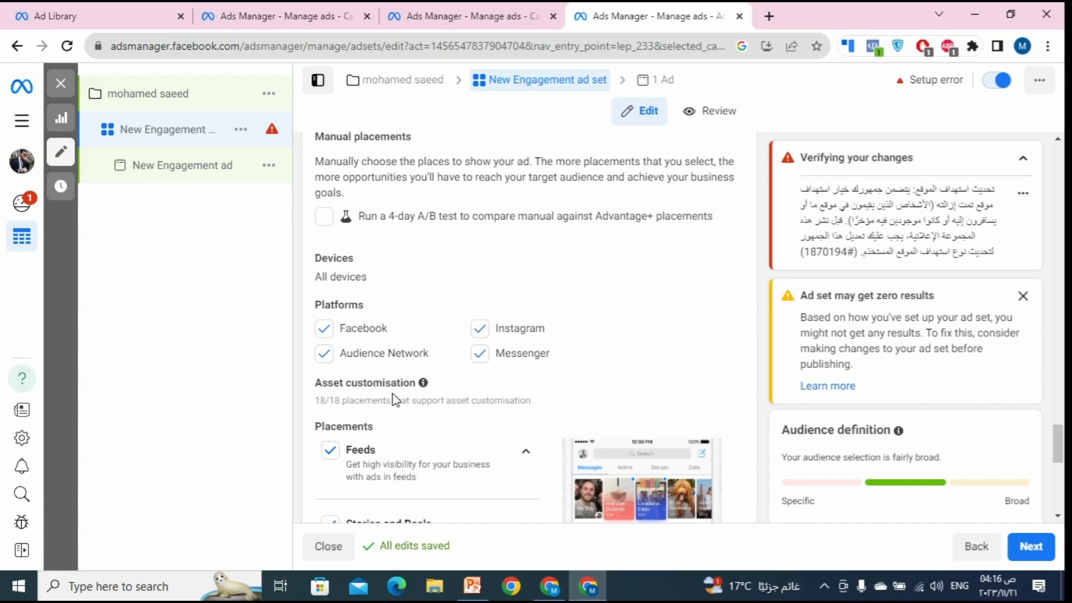
scroll(394, 400, "down", 3)
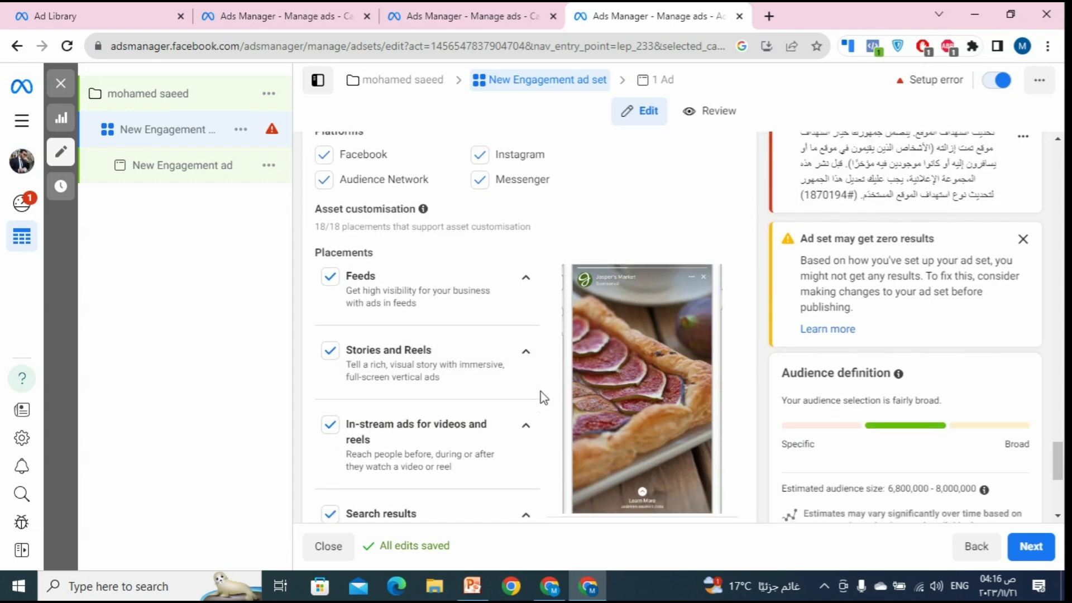
scroll(530, 401, "down", 5)
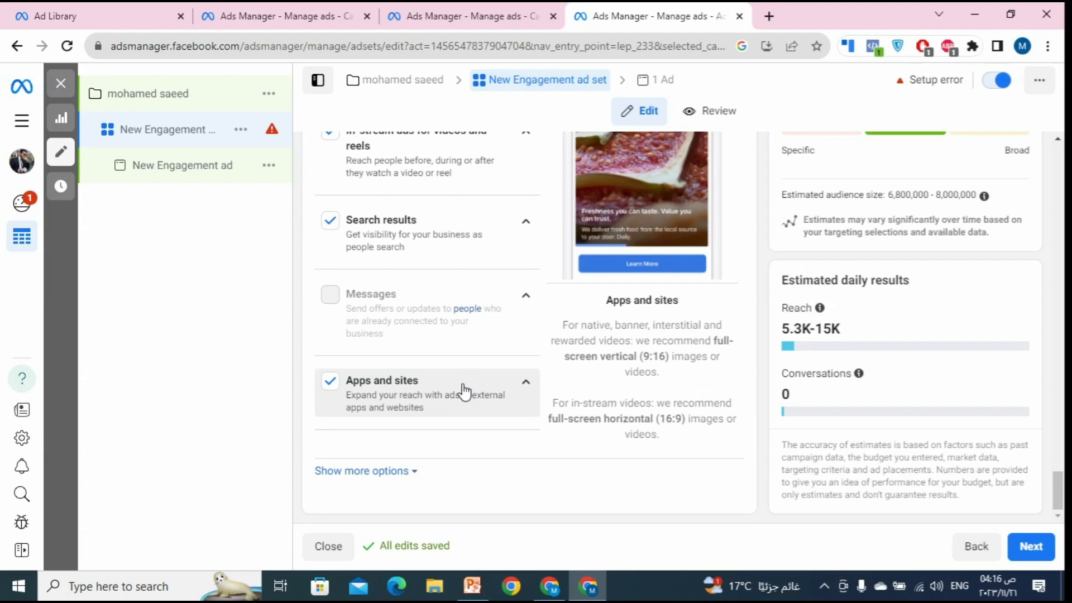
scroll(463, 391, "up", 15)
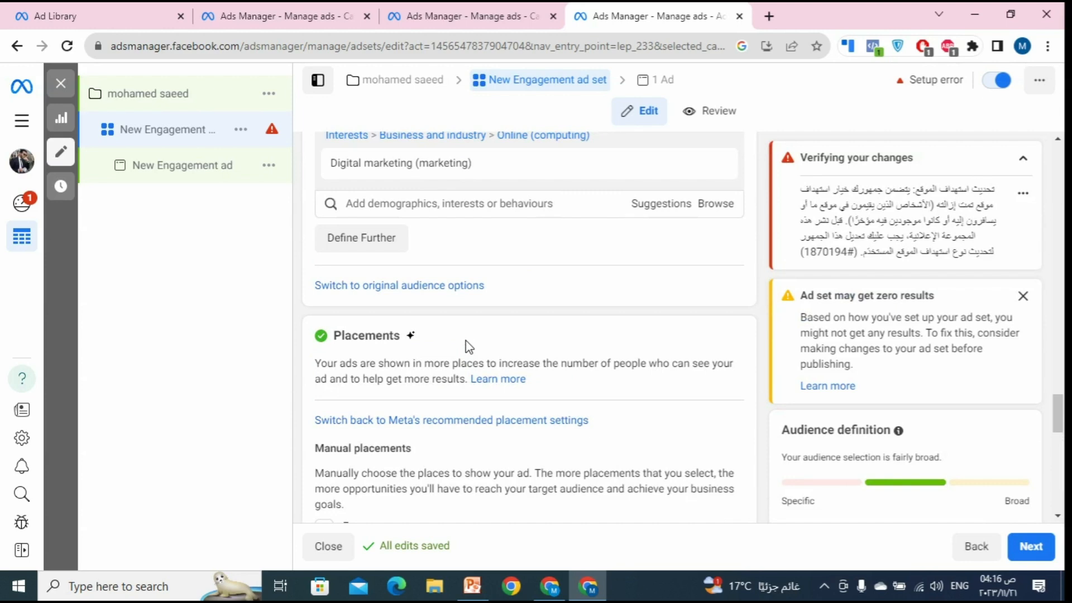
scroll(468, 347, "up", 6)
scroll(466, 363, "down", 20)
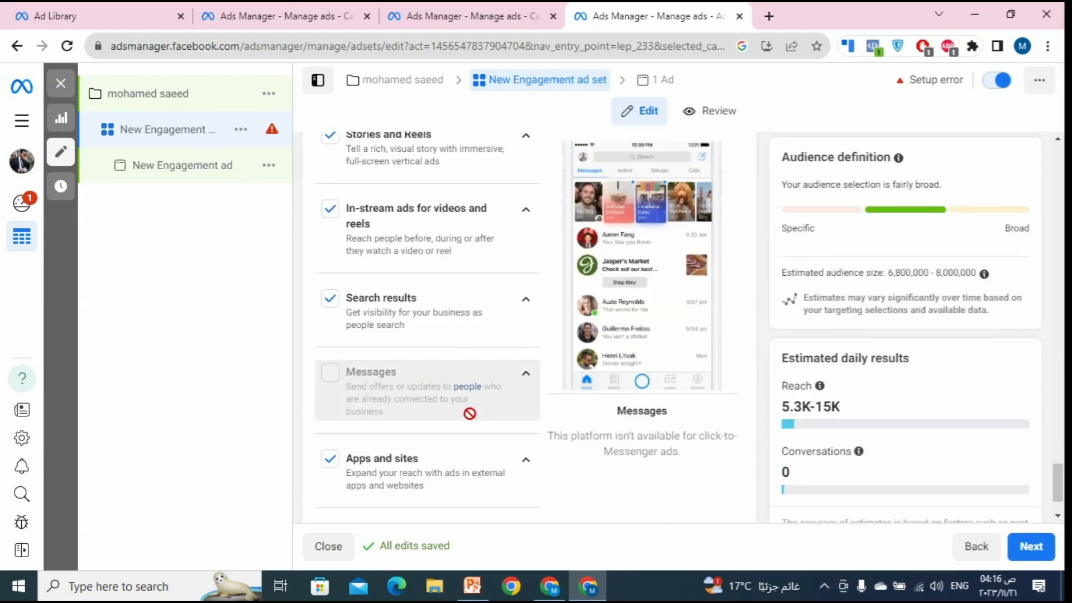
scroll(468, 391, "up", 15)
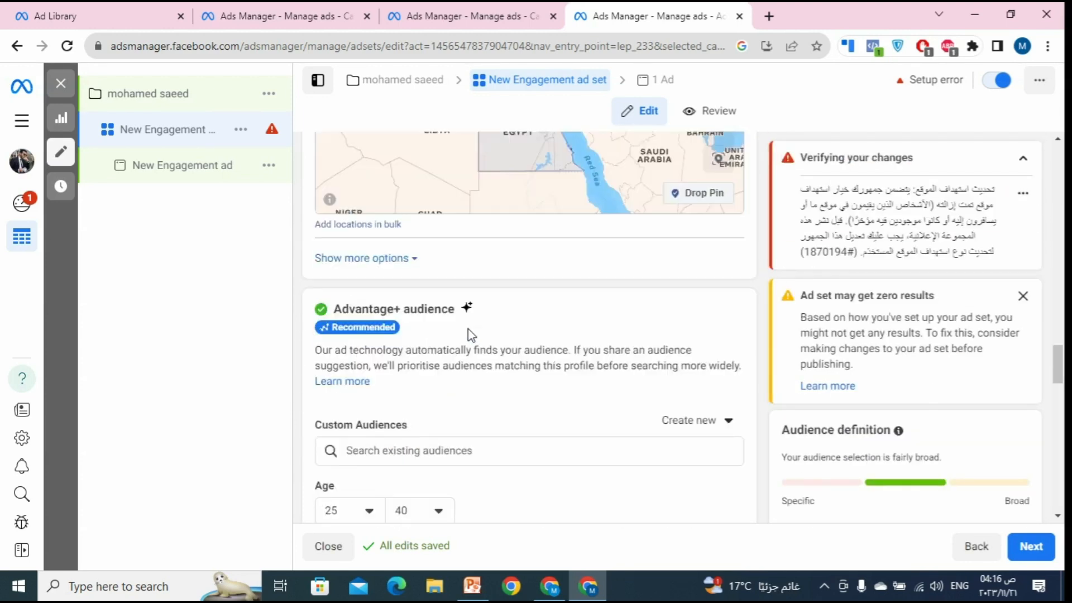
scroll(447, 333, "up", 4)
scroll(439, 310, "up", 2)
scroll(438, 369, "down", 2)
scroll(503, 391, "down", 4)
scroll(527, 402, "down", 1)
scroll(530, 369, "up", 7)
scroll(509, 335, "up", 15)
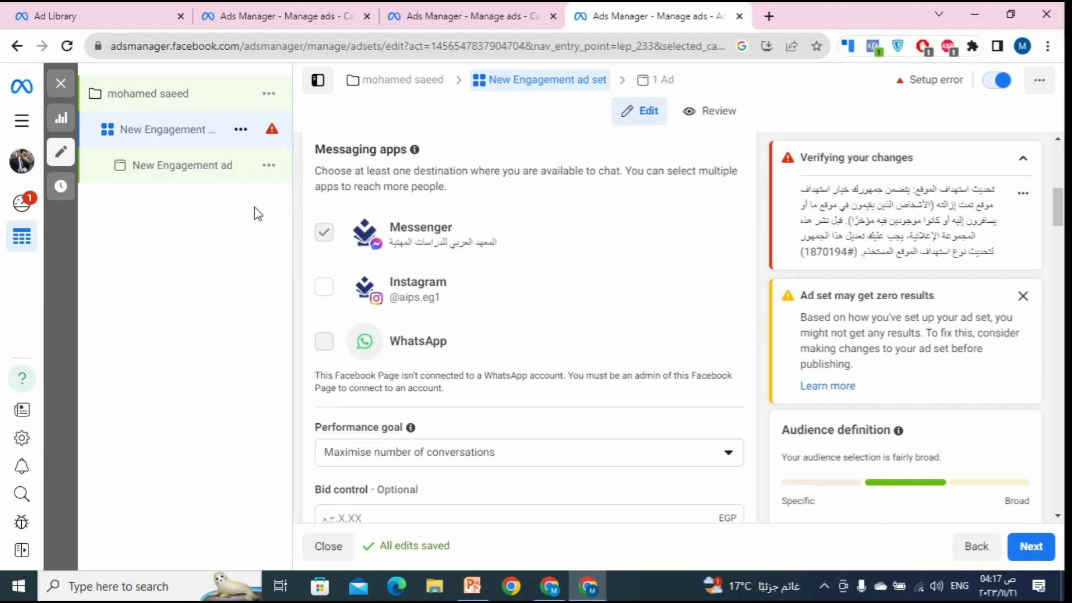
scroll(407, 342, "down", 15)
scroll(405, 489, "down", 10)
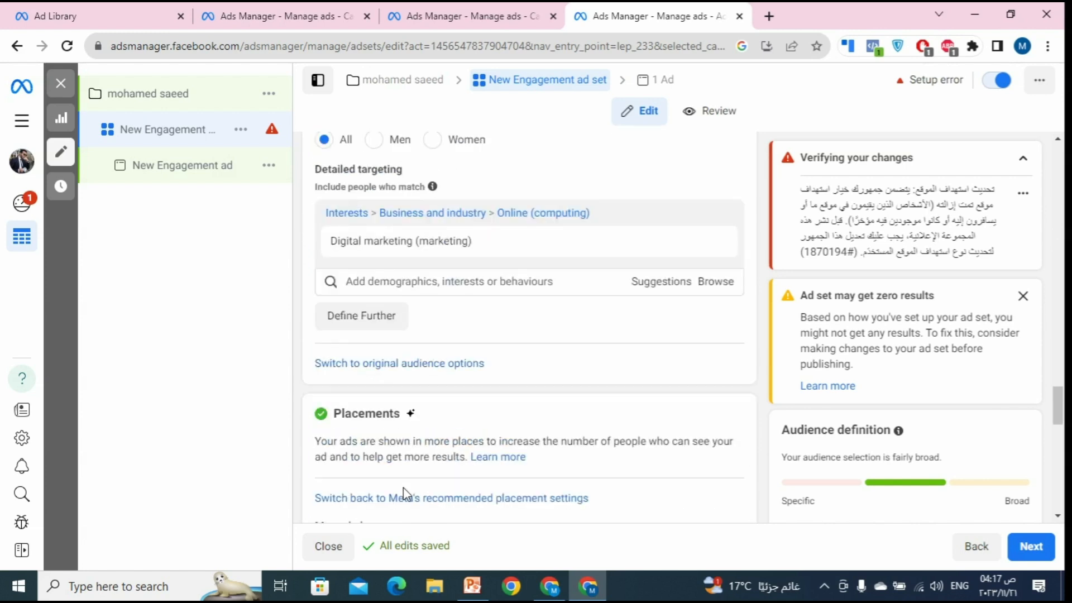
left_click(165, 174)
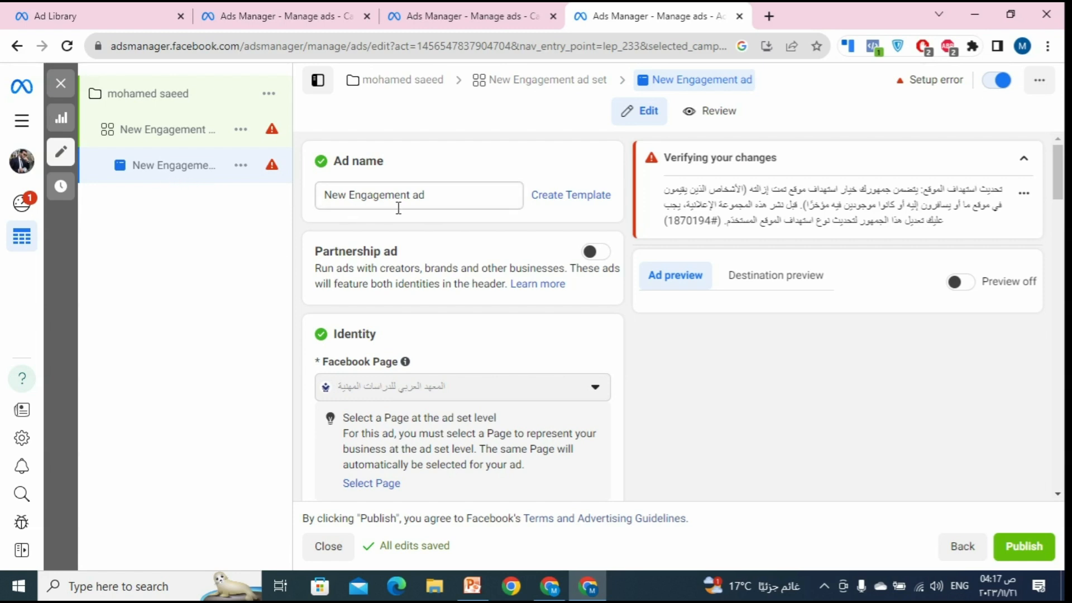
left_click(183, 138)
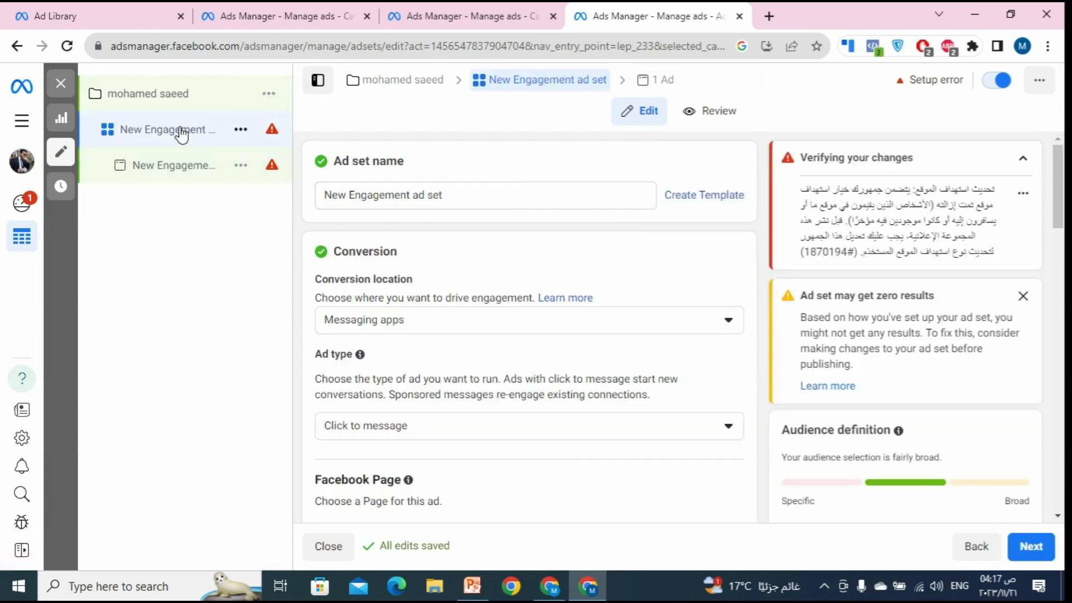
scroll(697, 385, "down", 10)
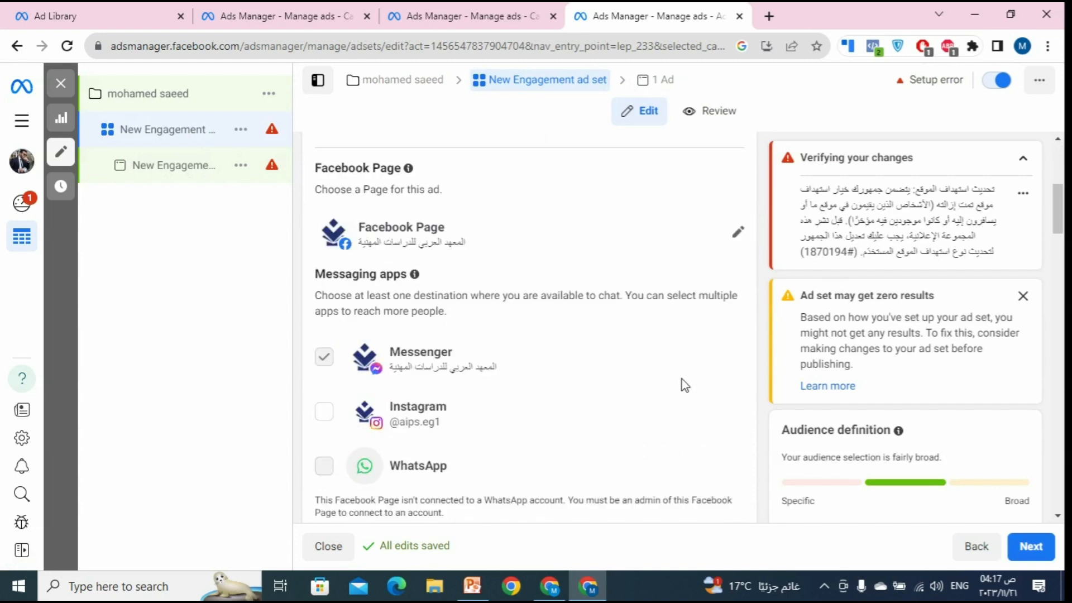
scroll(585, 351, "down", 15)
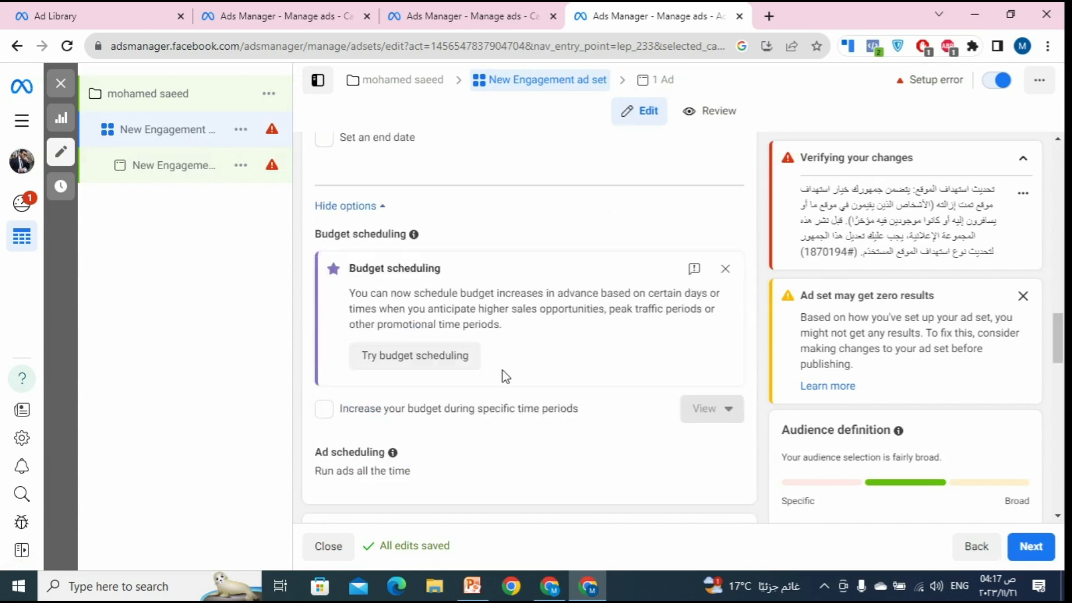
scroll(424, 372, "down", 8)
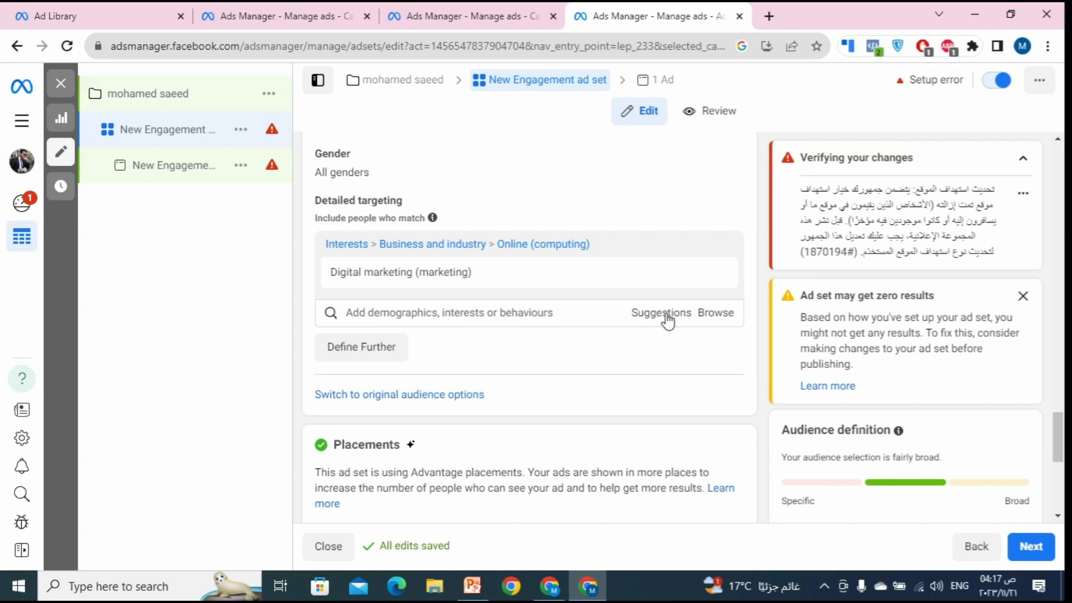
scroll(668, 321, "up", 2)
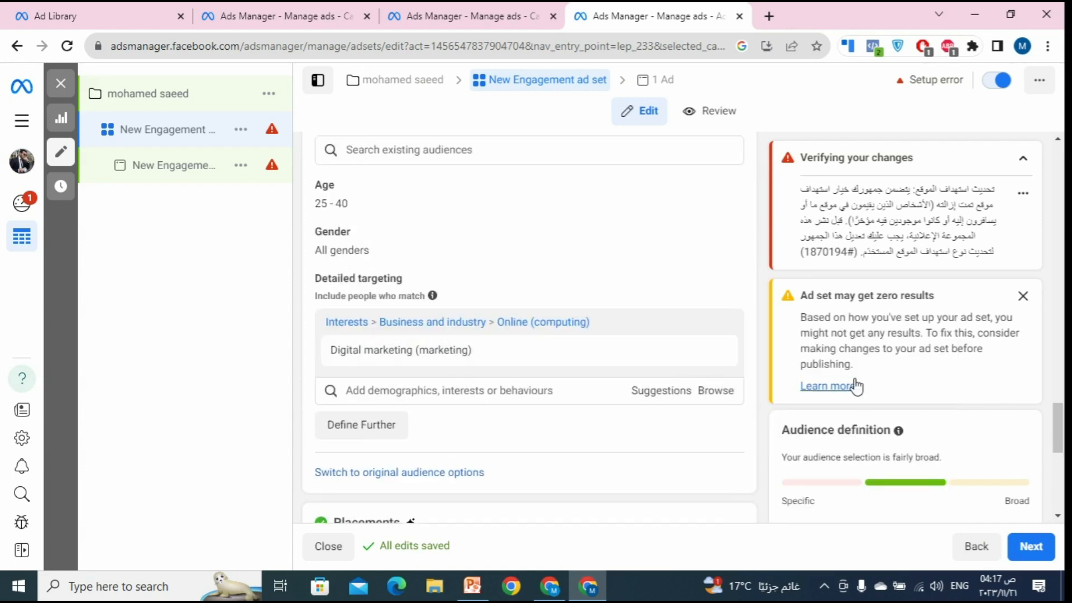
scroll(889, 438, "down", 5)
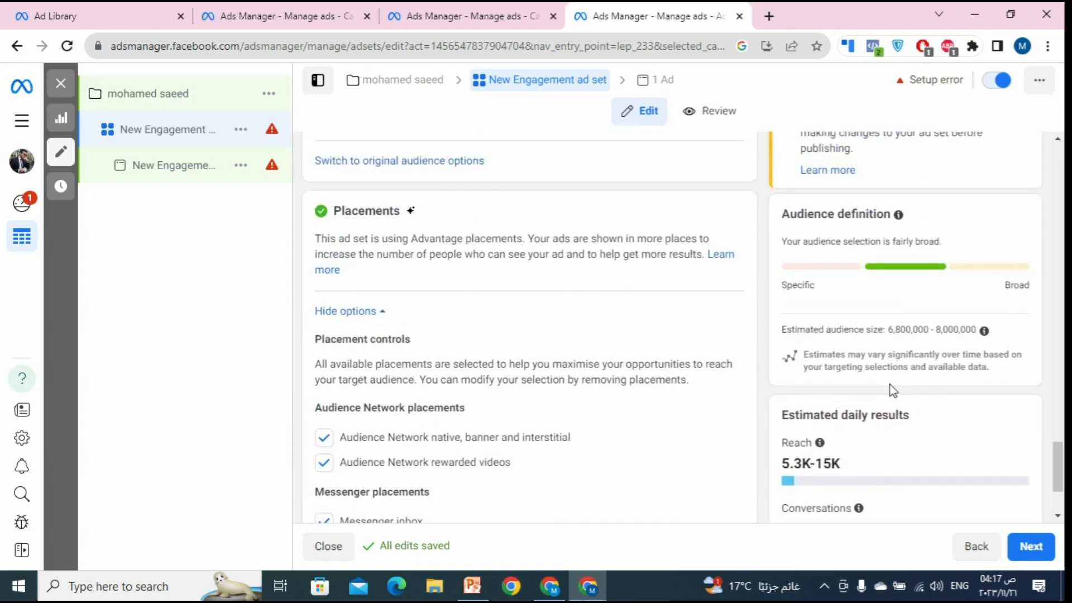
left_click_drag(897, 334, 945, 343)
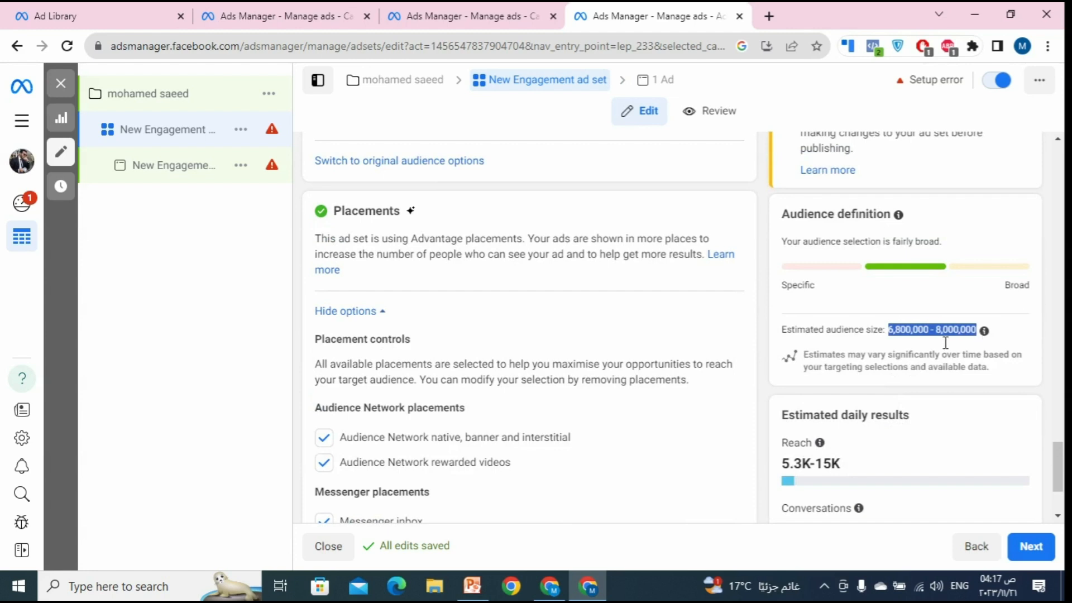
scroll(675, 316, "up", 4)
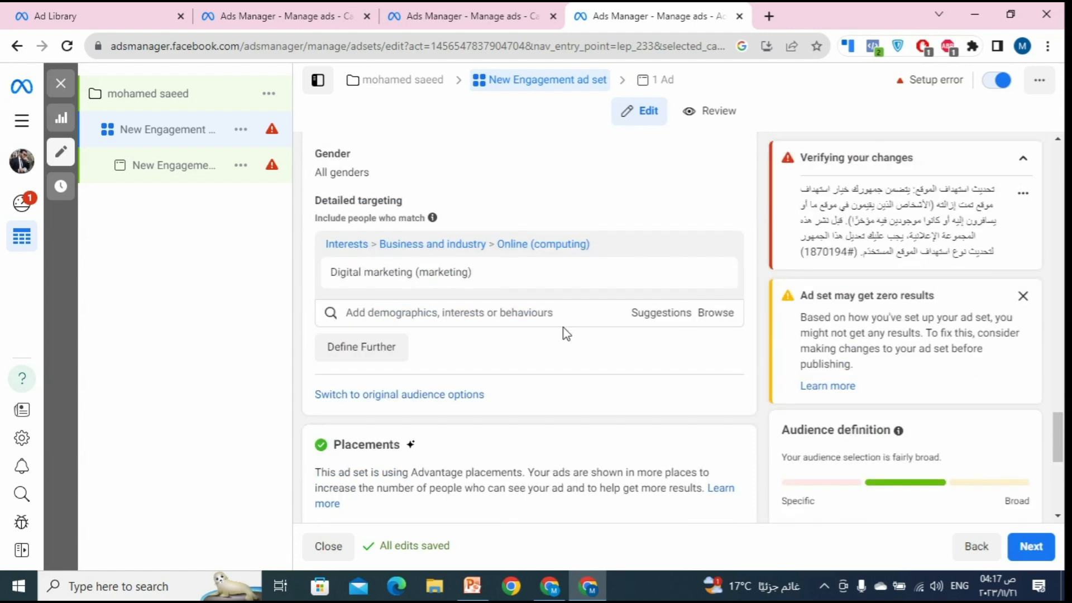
mouse_move(849, 318)
scroll(584, 273, "up", 6)
scroll(541, 321, "down", 5)
scroll(701, 416, "down", 8)
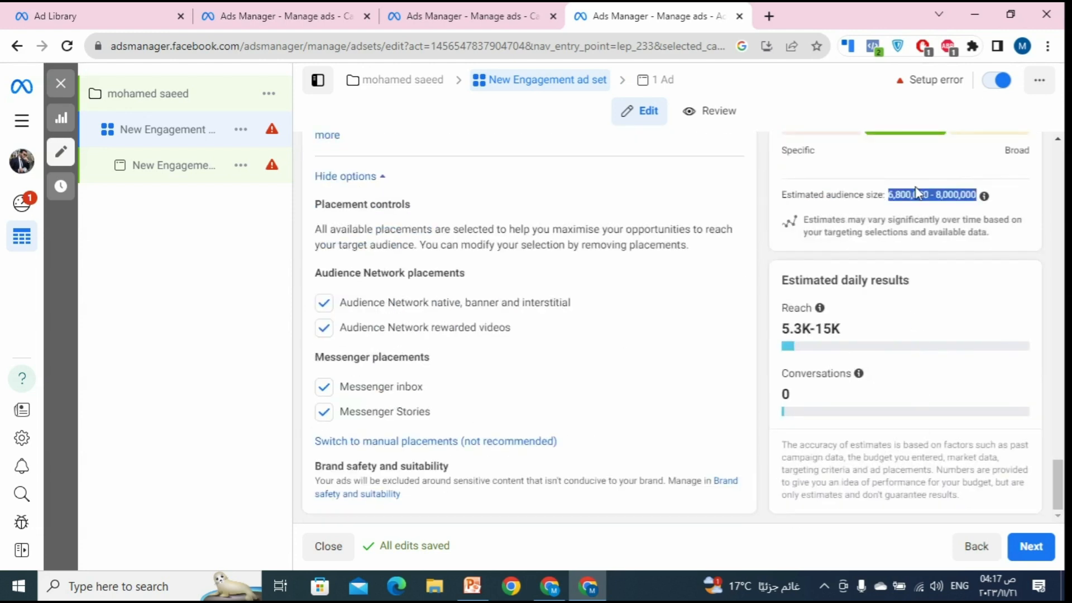
scroll(601, 313, "up", 9)
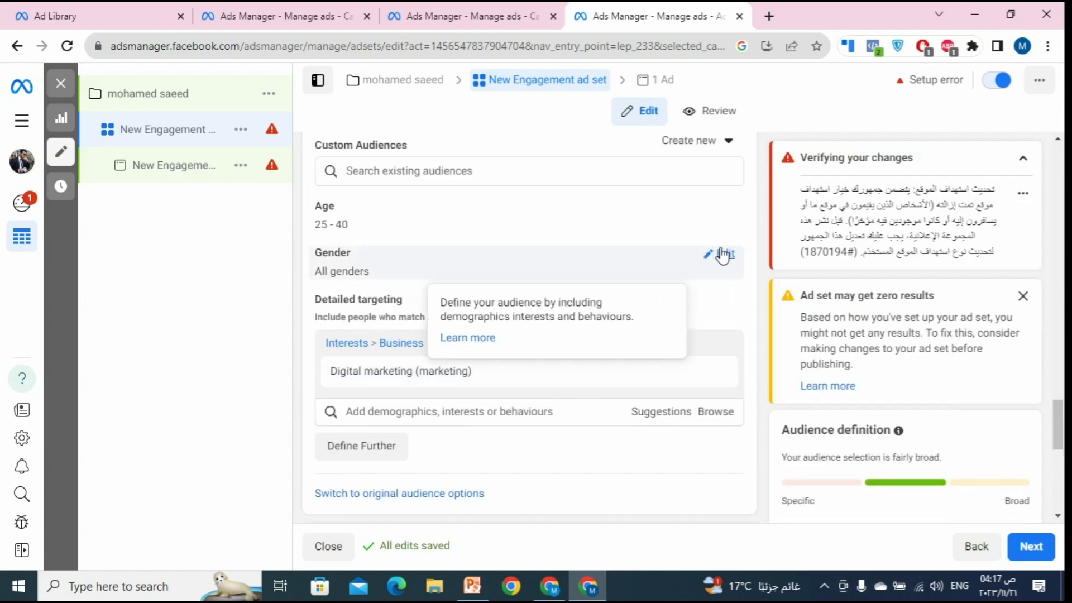
Step: Set the audience Gender to Men, keeping ages 25–40 and the Digital marketing interest
left_click(724, 254)
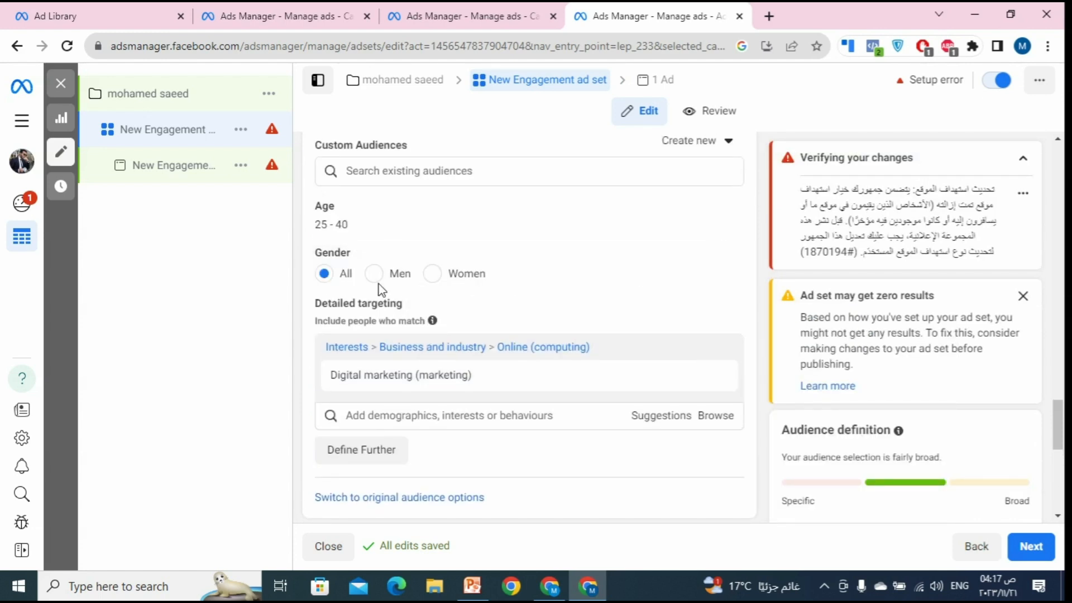
left_click(404, 278)
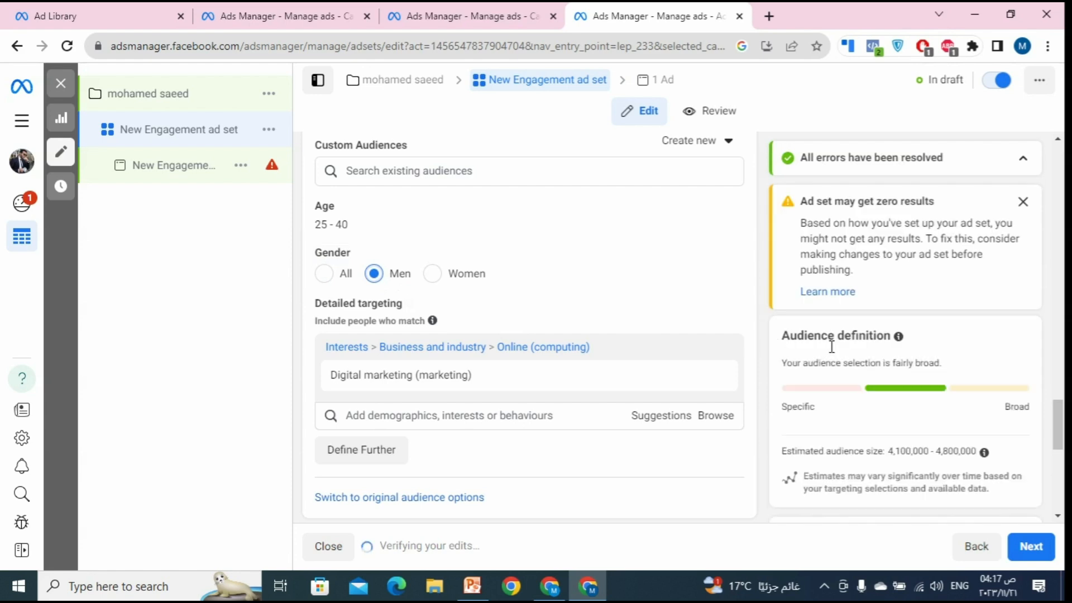
scroll(830, 346, "down", 2)
scroll(653, 360, "up", 3)
scroll(654, 363, "up", 8)
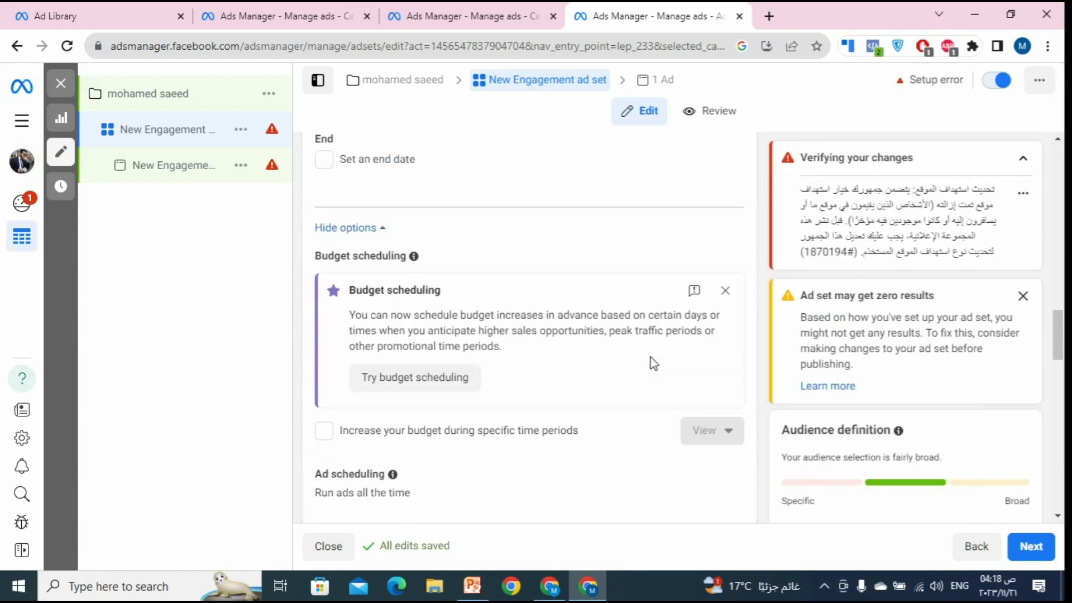
scroll(652, 364, "up", 8)
scroll(620, 371, "down", 4)
scroll(620, 370, "down", 10)
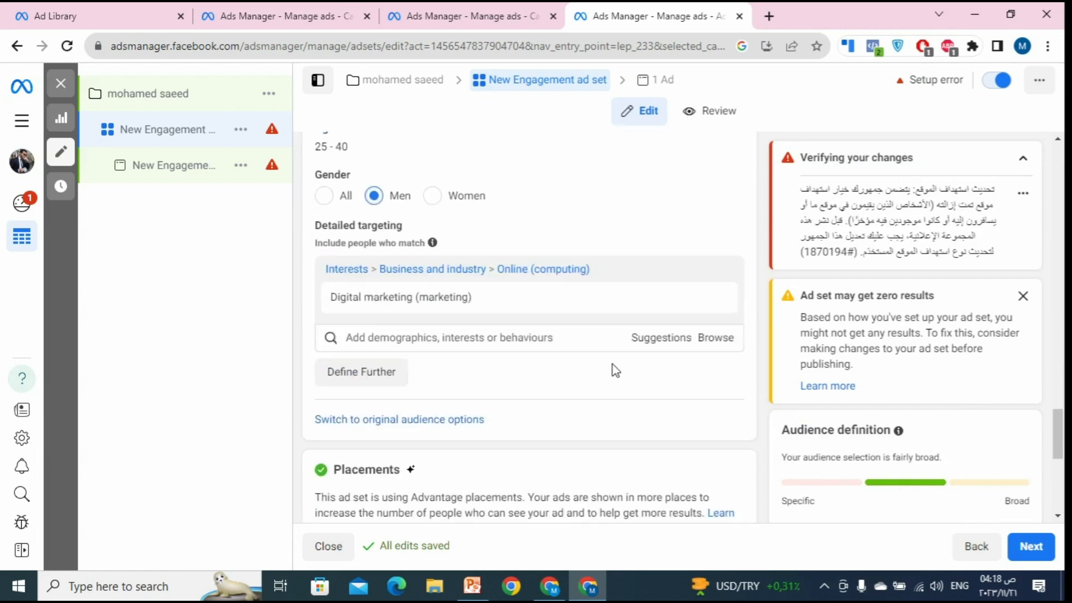
scroll(616, 370, "down", 3)
scroll(603, 388, "up", 2)
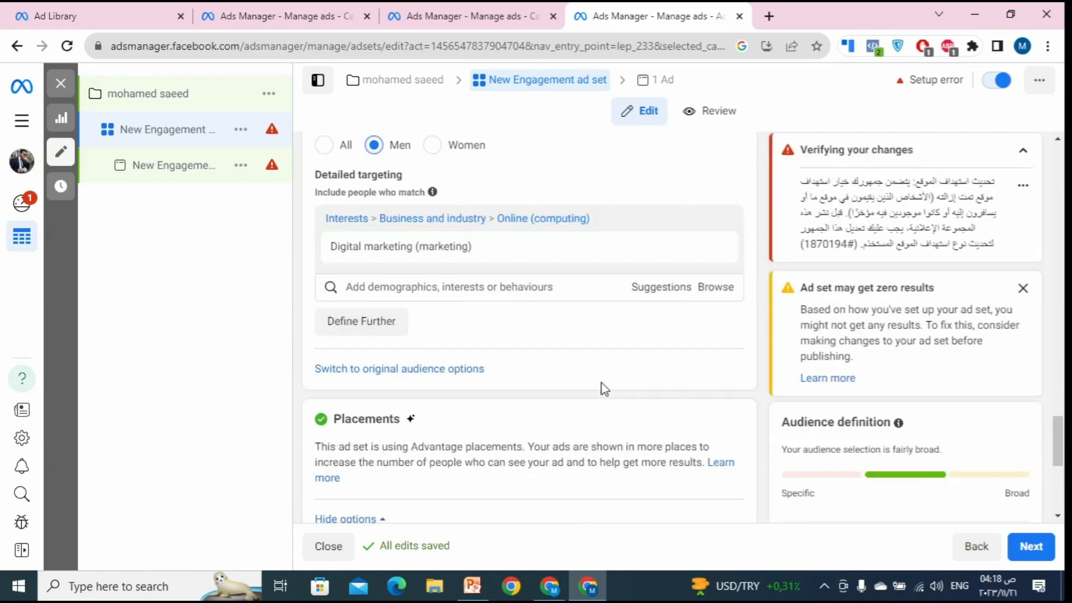
scroll(603, 388, "up", 3)
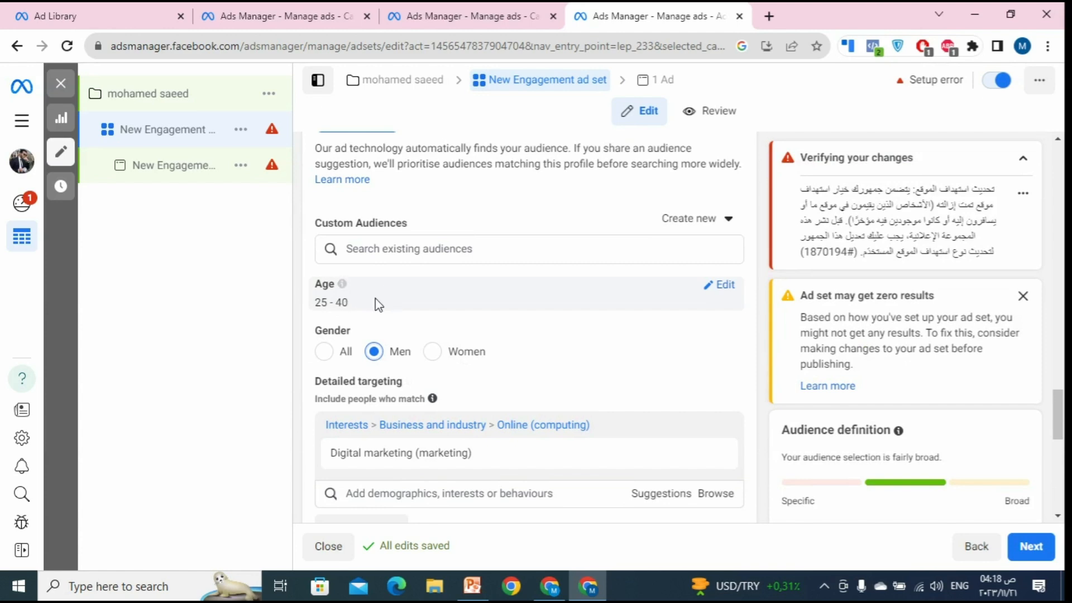
scroll(531, 375, "down", 3)
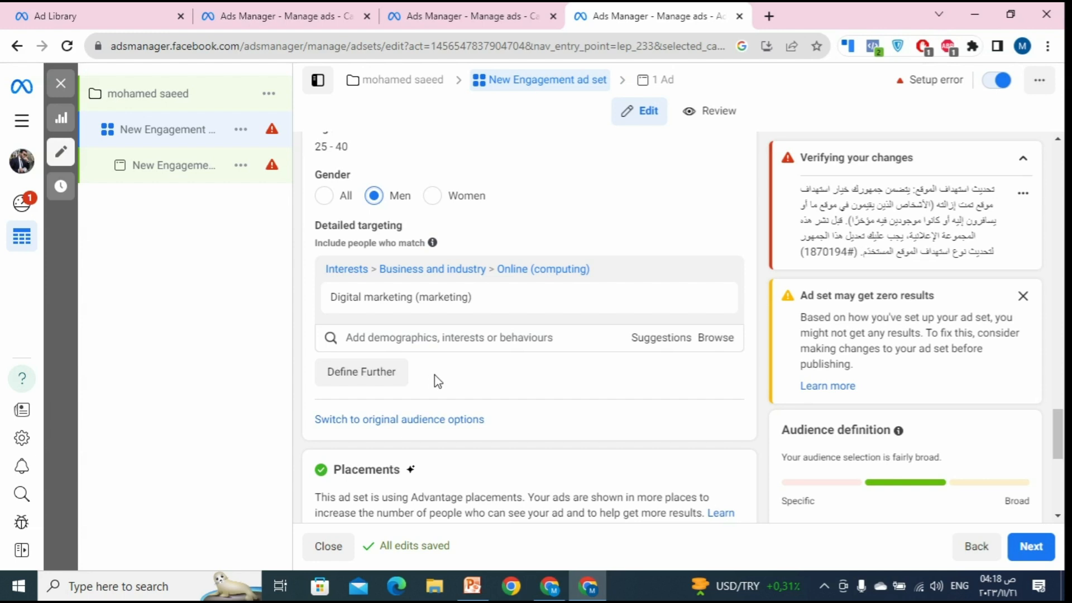
left_click(397, 379)
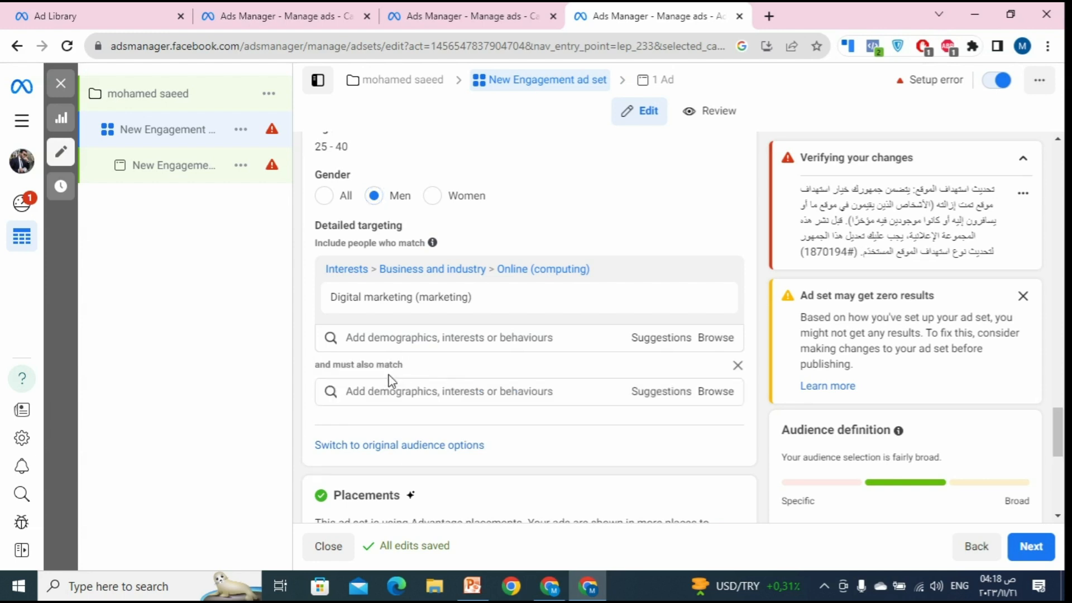
left_click(431, 400)
left_click(641, 400)
left_click(540, 389)
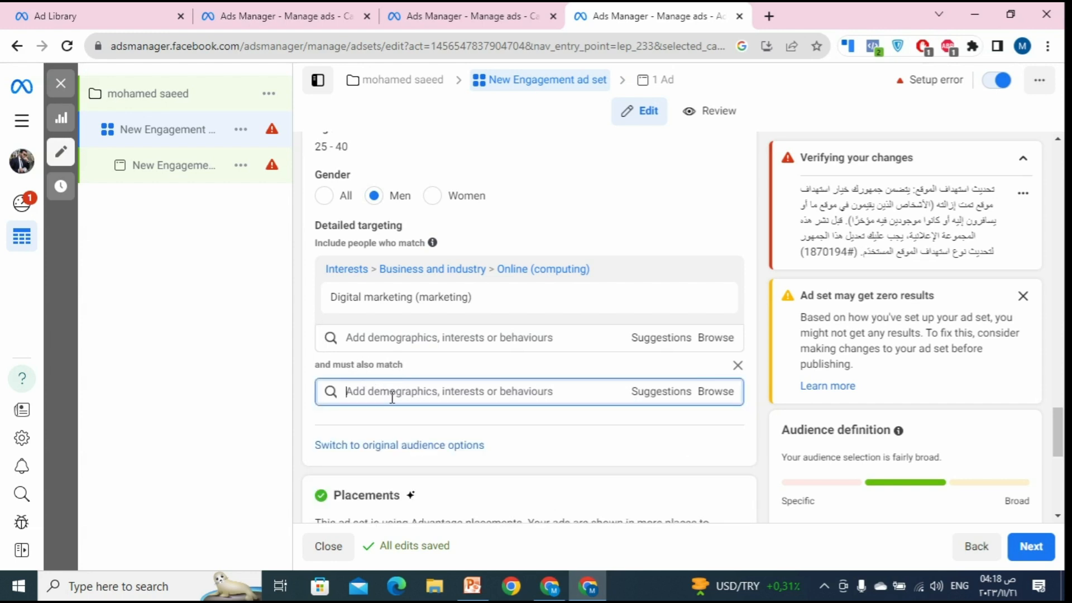
type("so")
type("co")
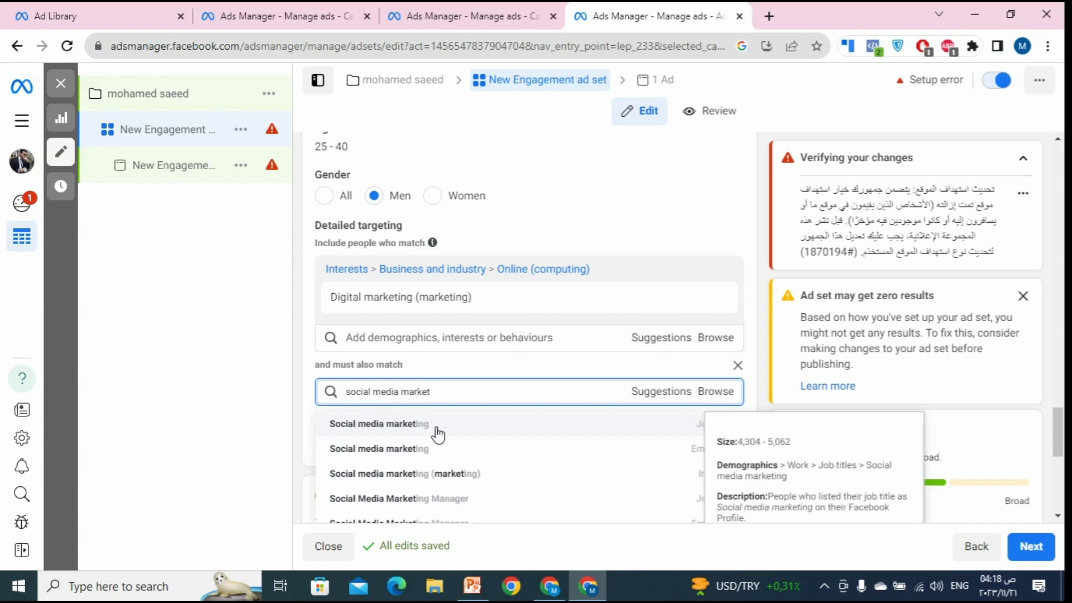
left_click(507, 479)
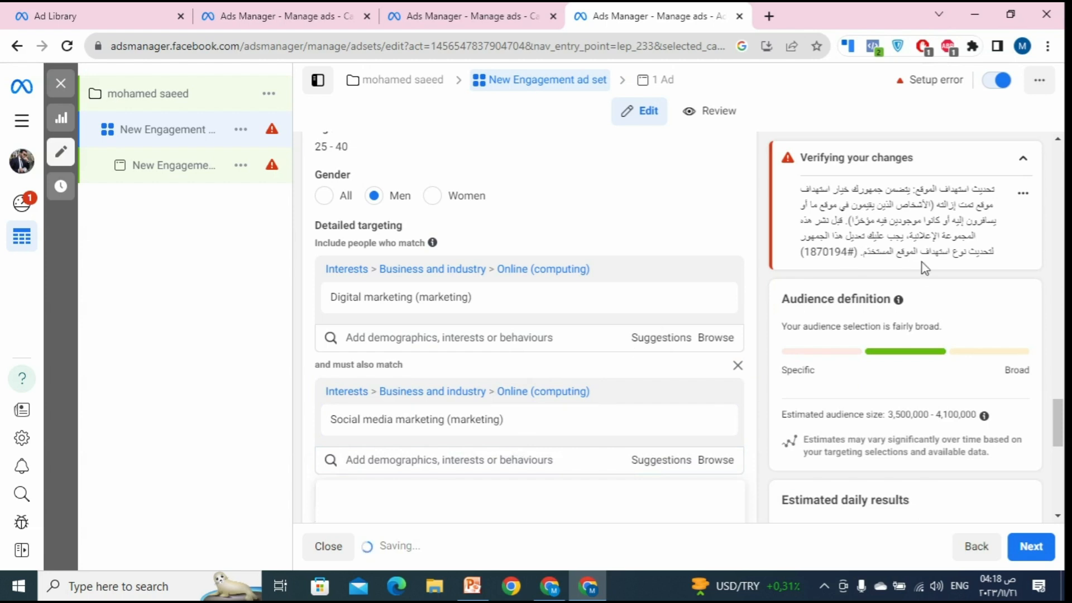
left_click_drag(888, 451, 980, 422)
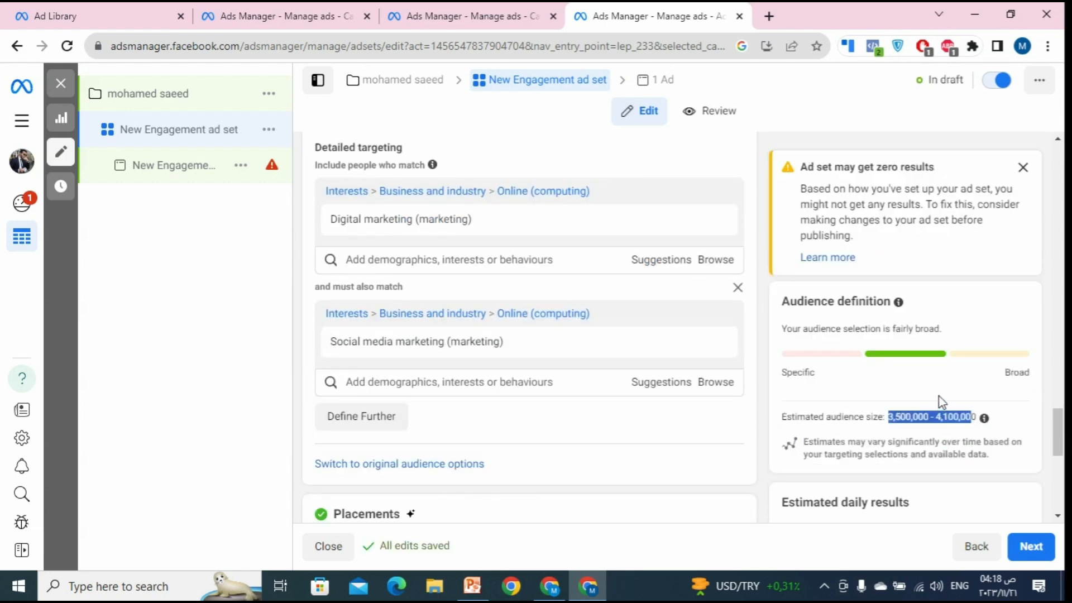
scroll(503, 307, "up", 2)
mouse_move(447, 295)
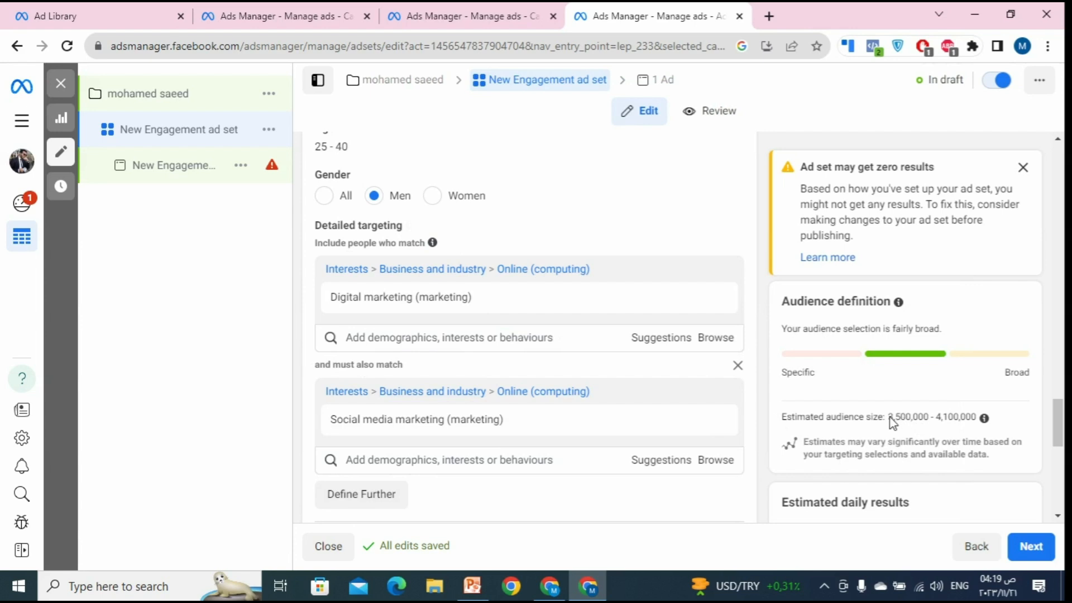
left_click_drag(889, 416, 943, 413)
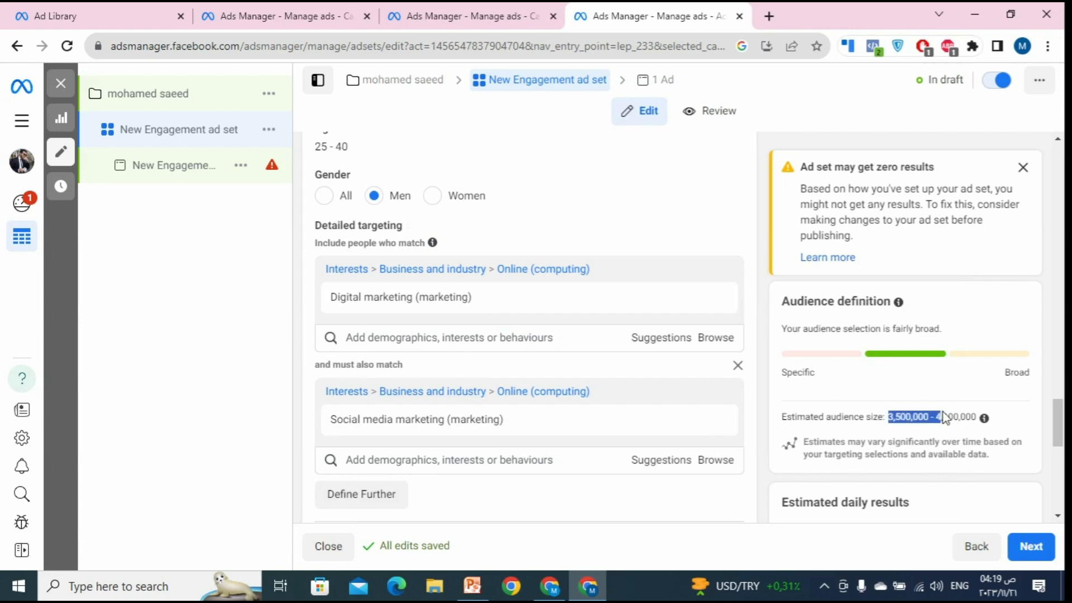
left_click(738, 365)
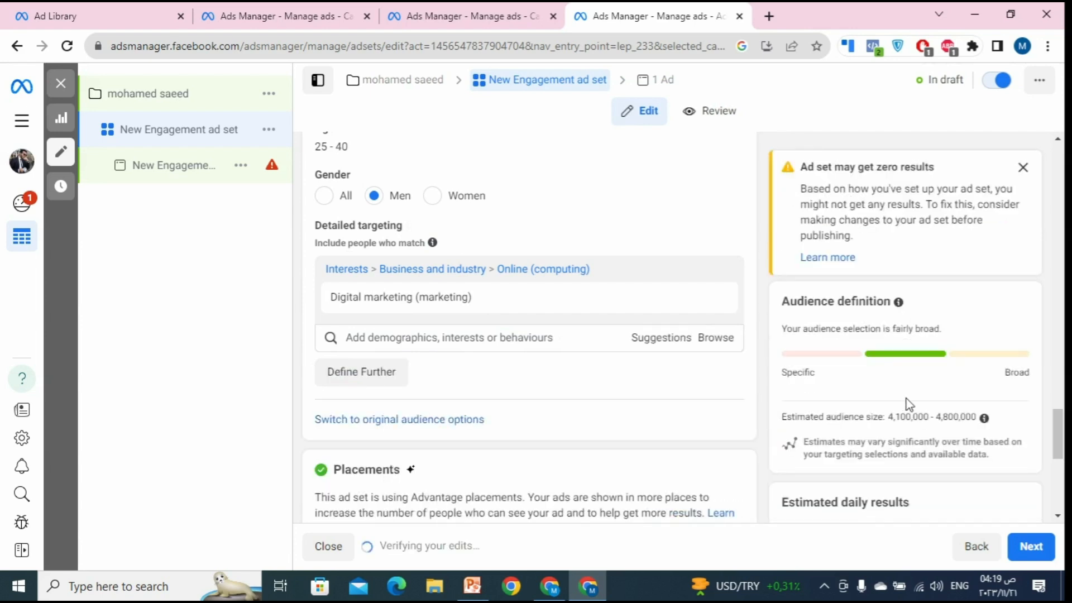
scroll(906, 399, "down", 1)
scroll(843, 400, "up", 3)
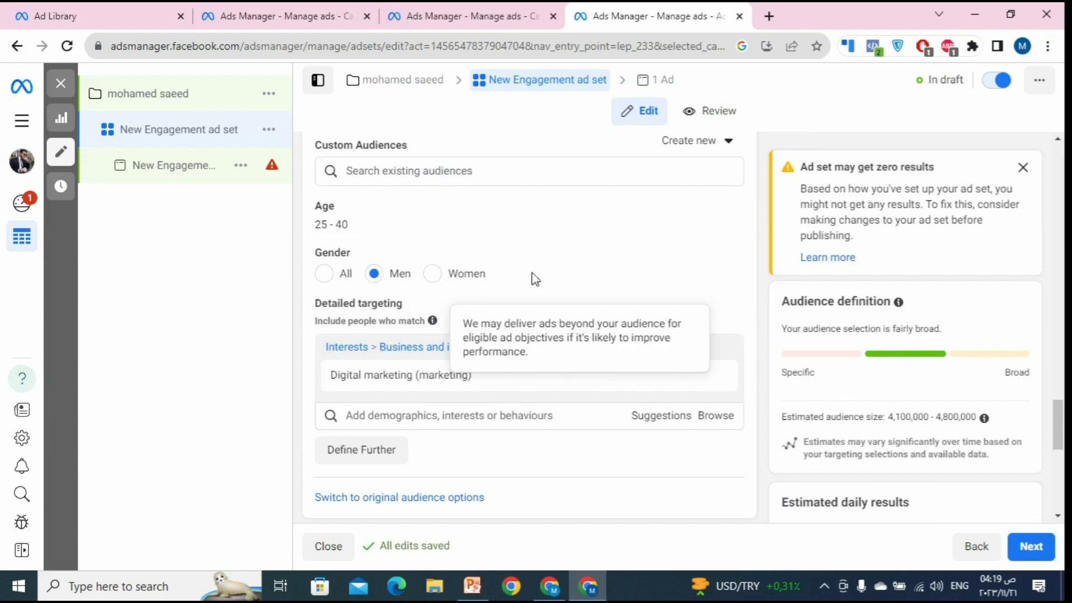
Step: Rename the ad to 'Design for Ads school (المعهد)'
left_click(176, 172)
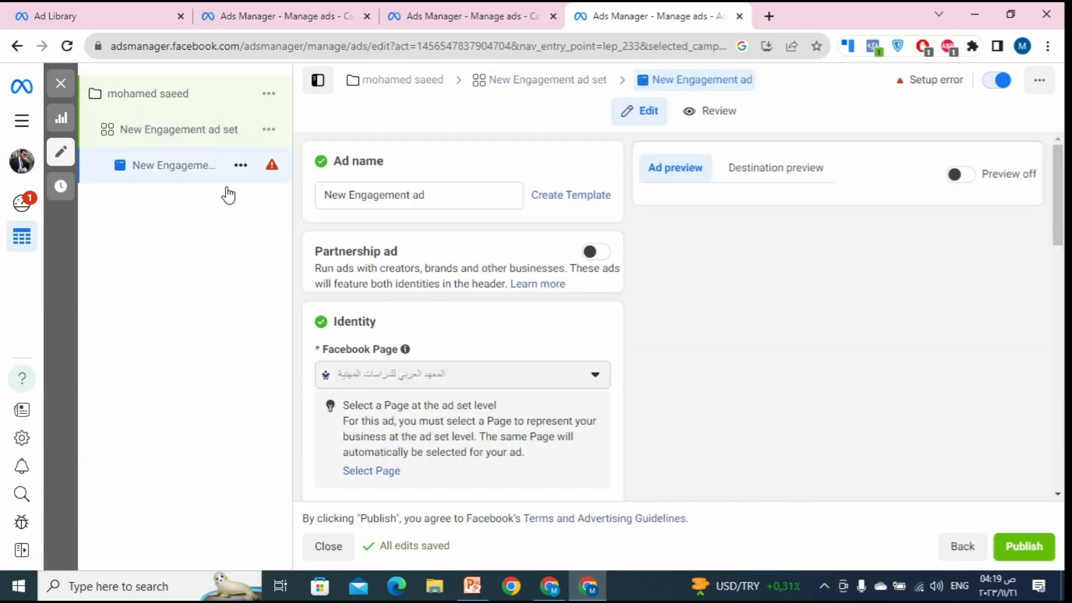
scroll(542, 272, "down", 8)
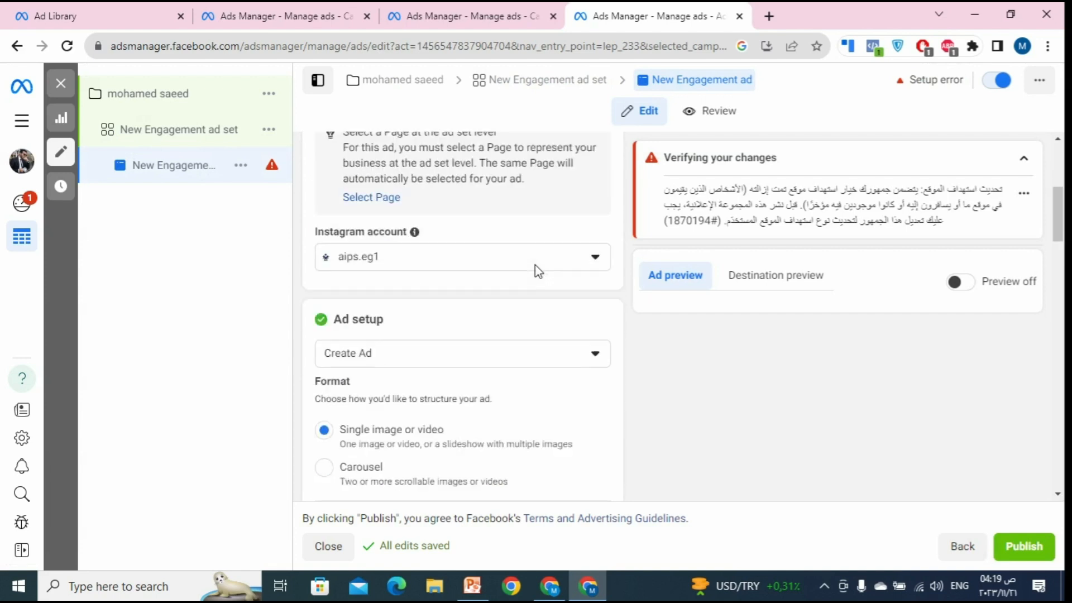
scroll(441, 292, "up", 6)
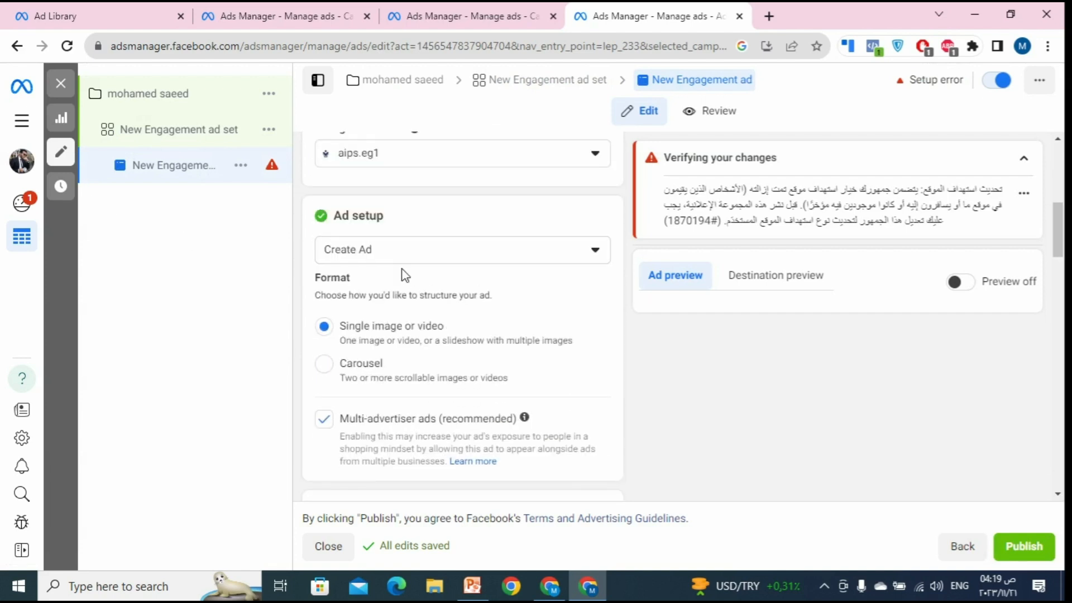
left_click(400, 206)
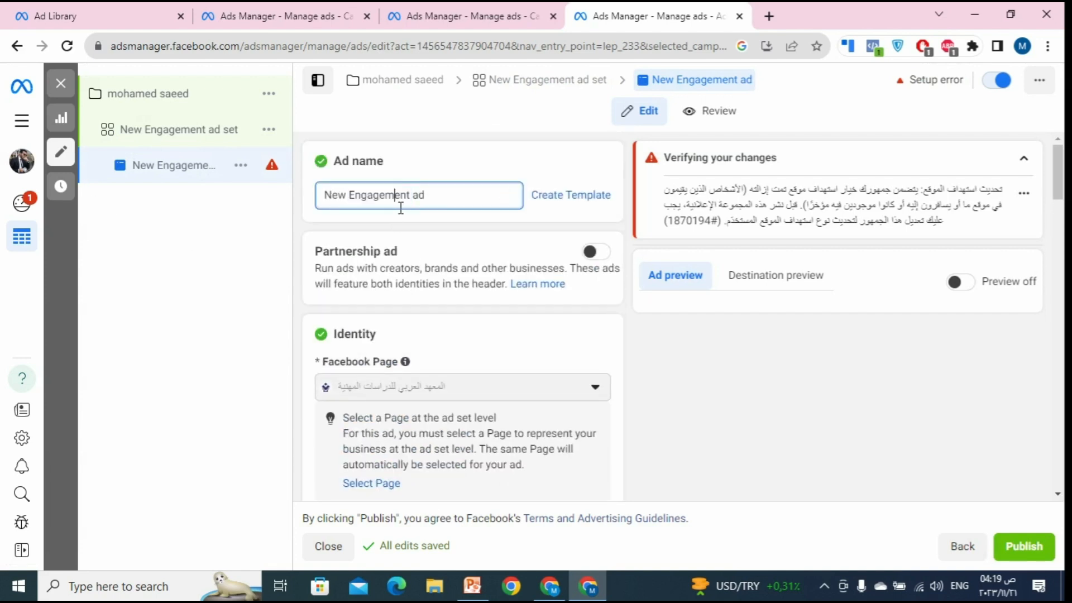
key("ctrl+a")
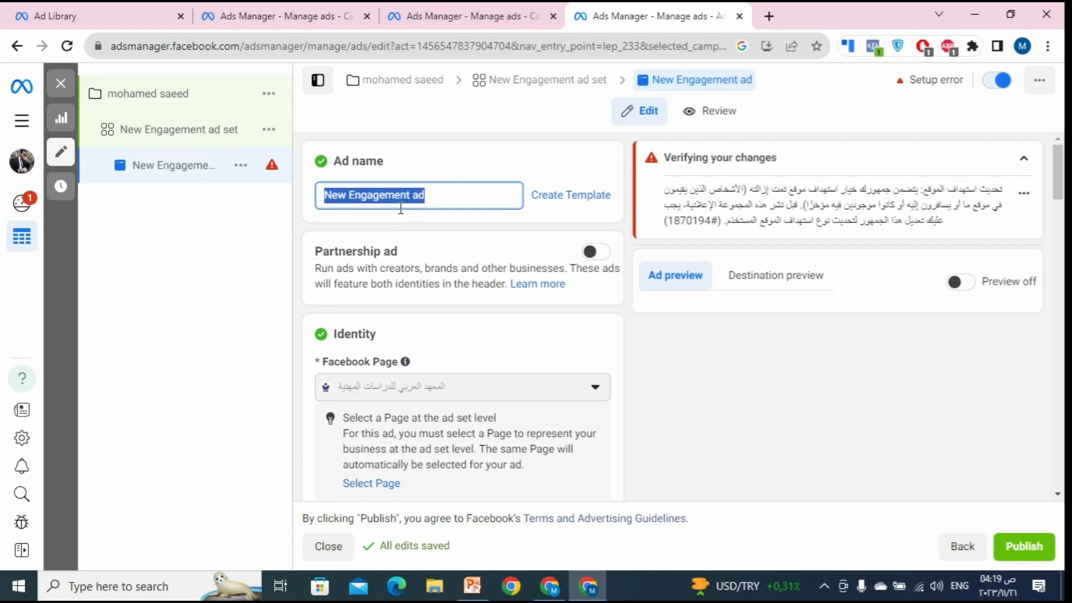
type("Ads ")
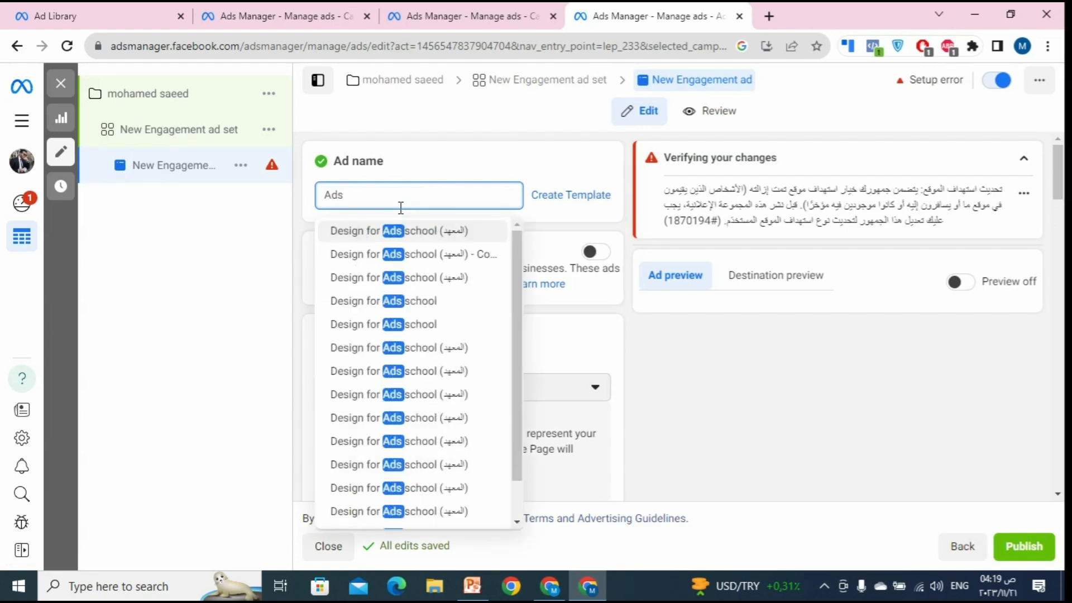
type("for")
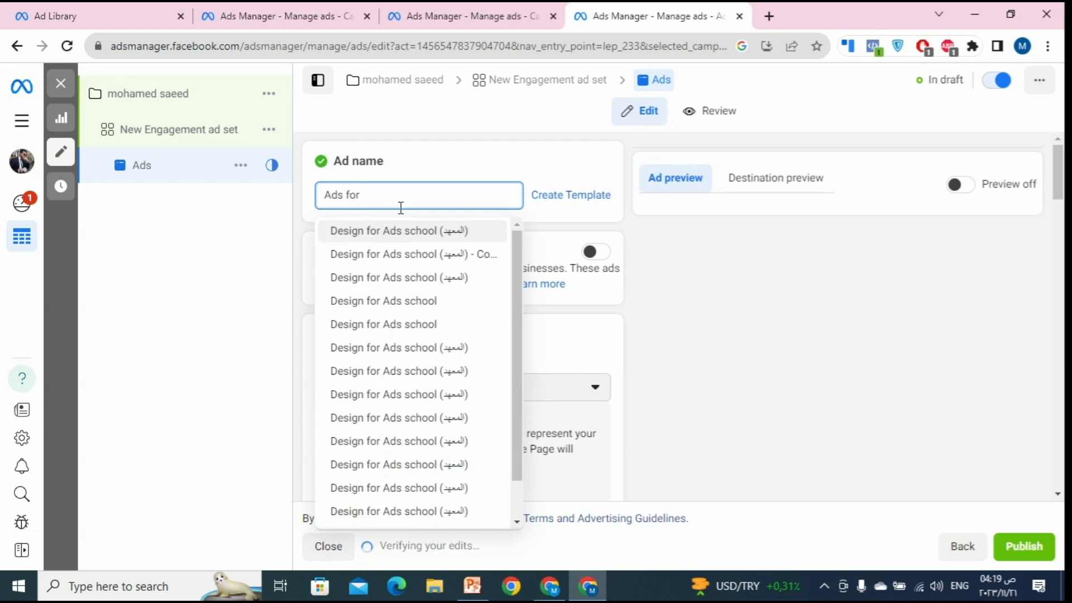
left_click(474, 239)
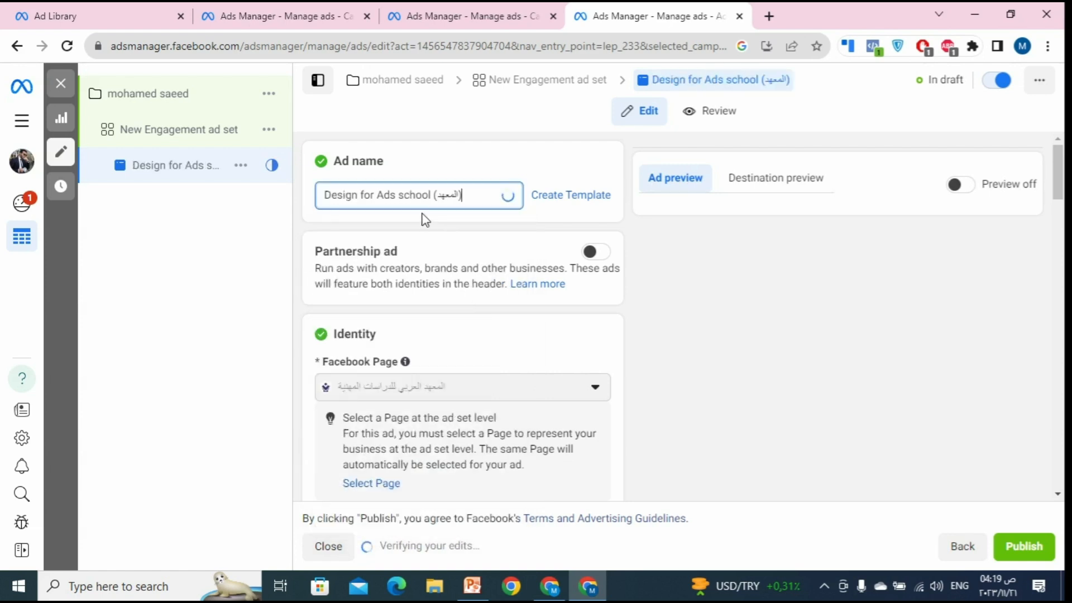
Step: Keep aips.eg1 selected as the ad's Instagram account
scroll(503, 234, "down", 4)
scroll(480, 285, "down", 2)
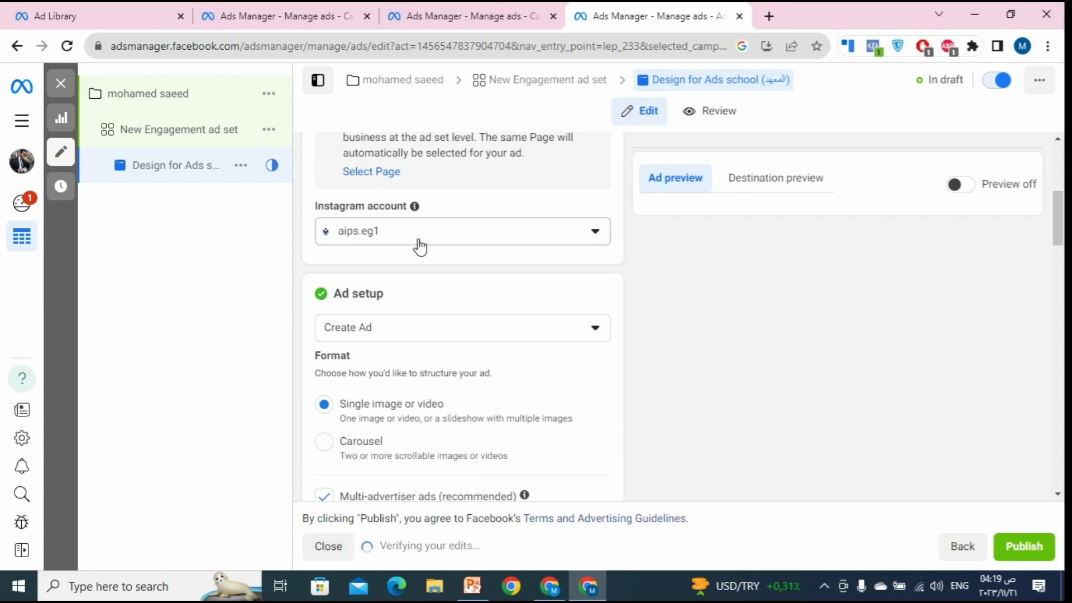
left_click(420, 246)
left_click(427, 310)
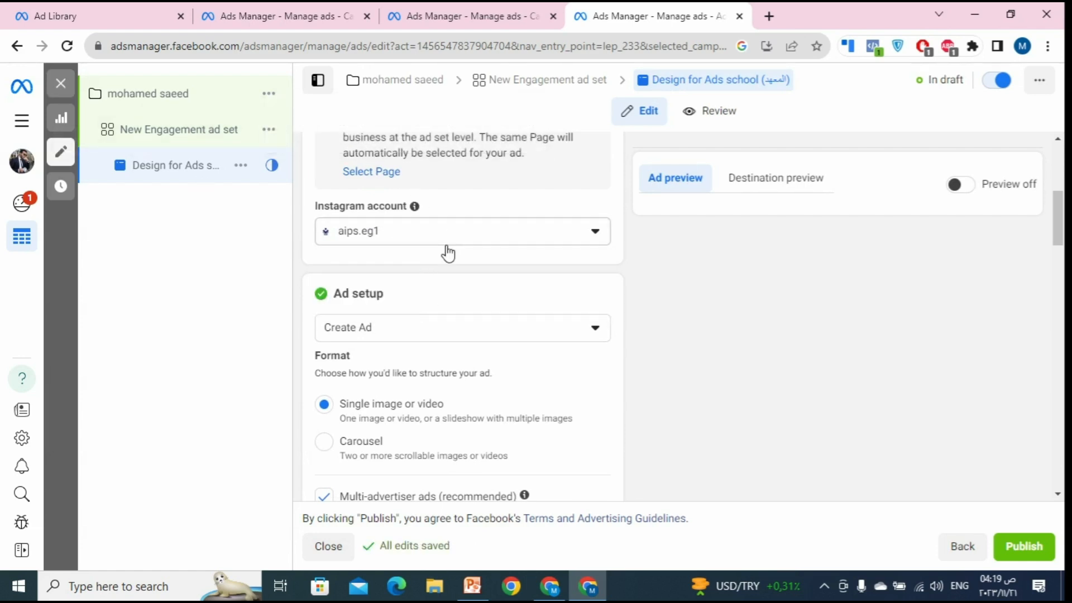
scroll(454, 238, "down", 1)
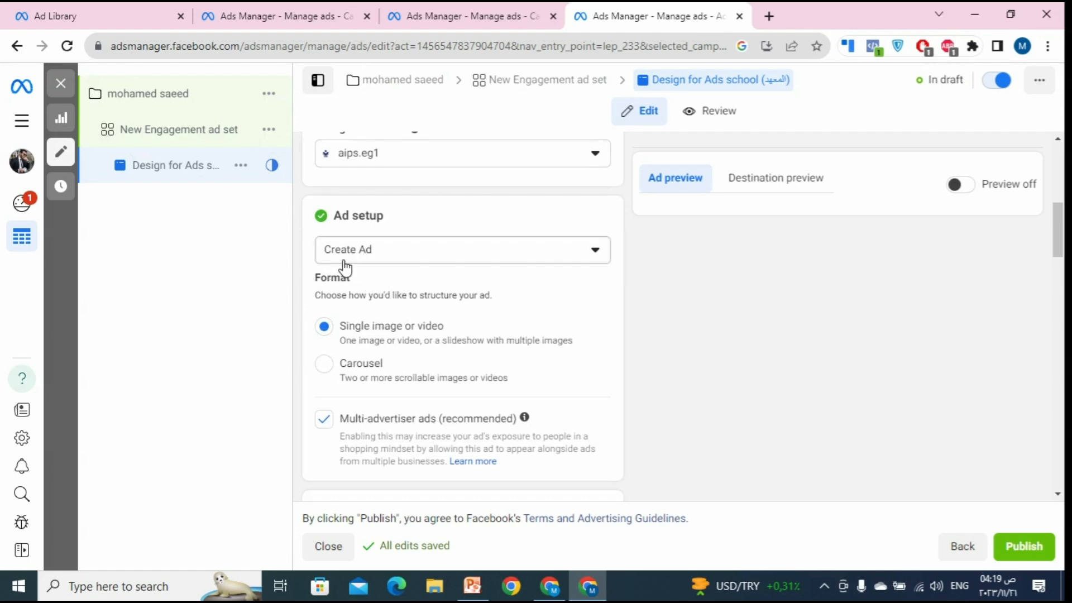
Step: Set Ad setup to 'Use existing post'
left_click(372, 262)
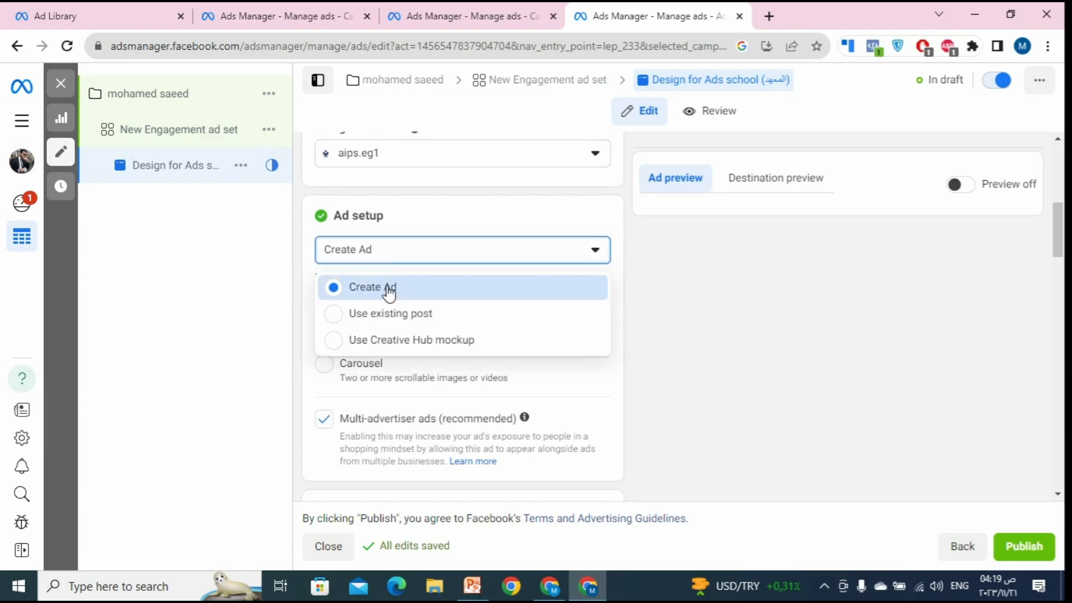
left_click(625, 298)
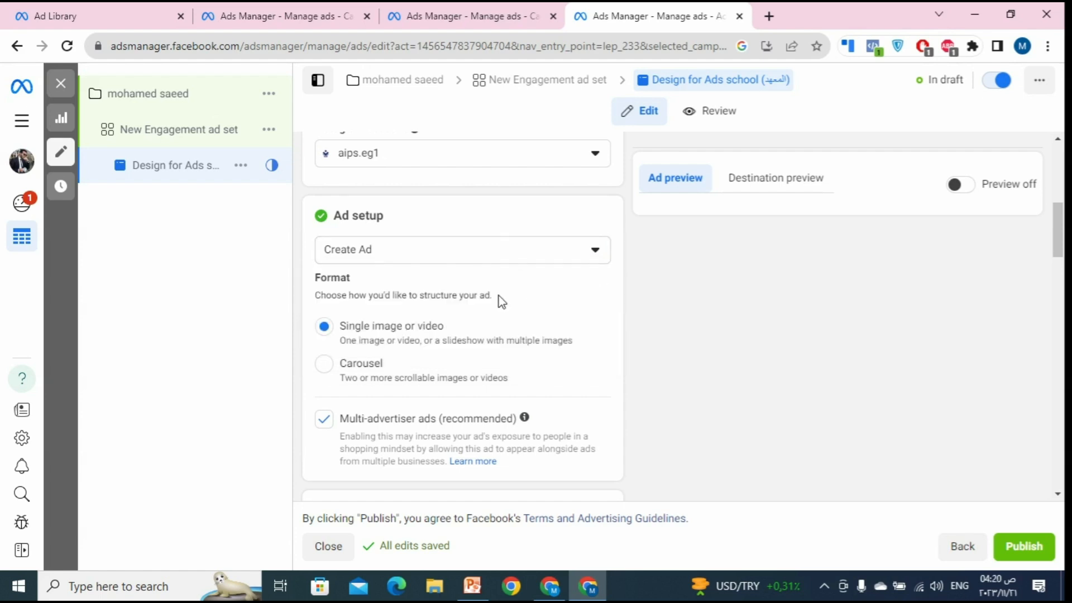
left_click(432, 258)
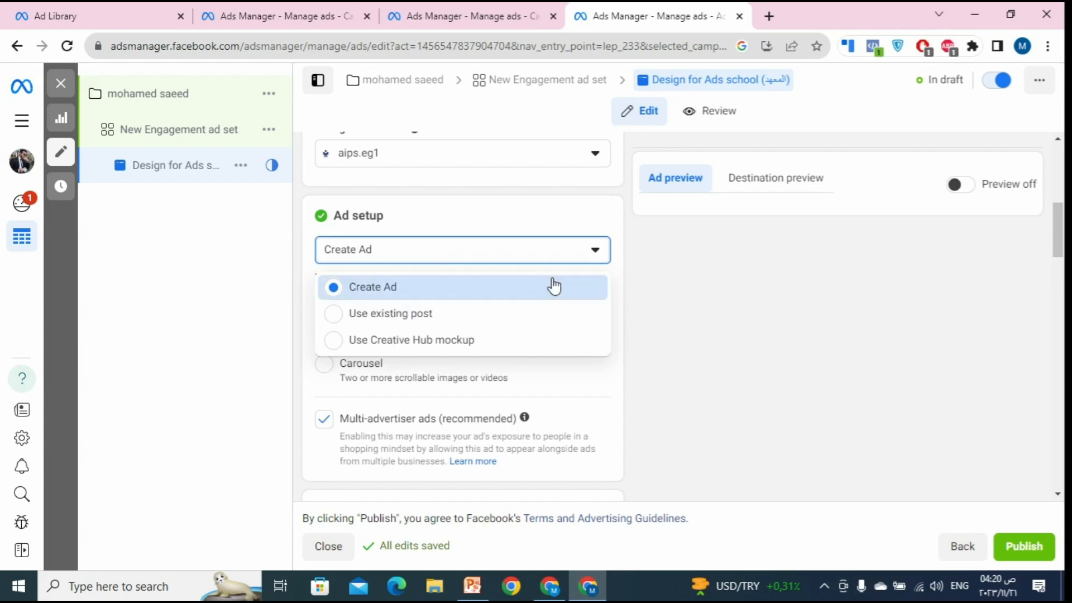
left_click(492, 315)
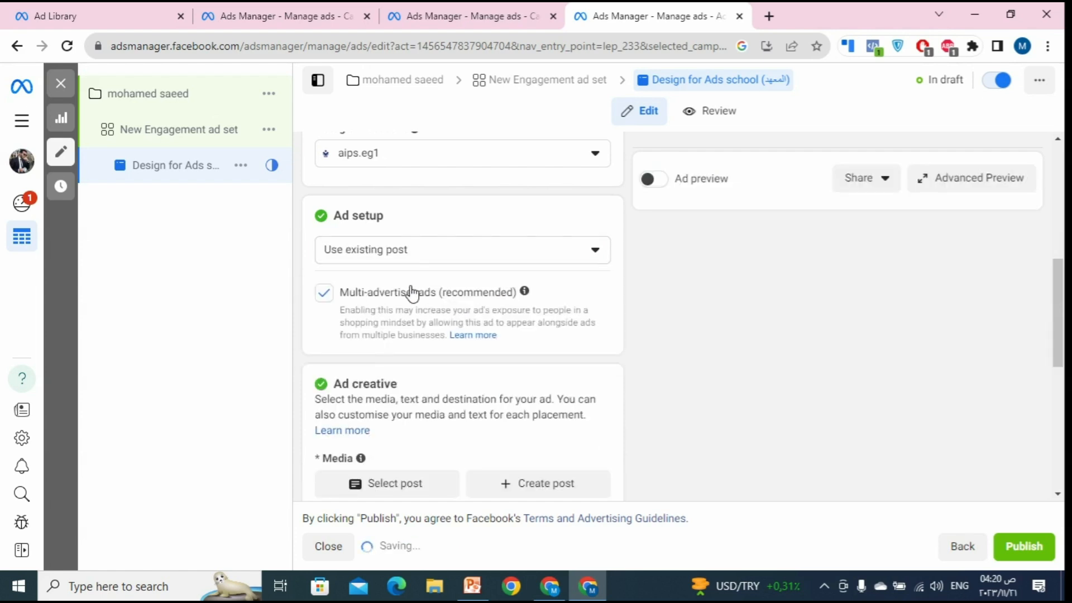
scroll(368, 369, "down", 6)
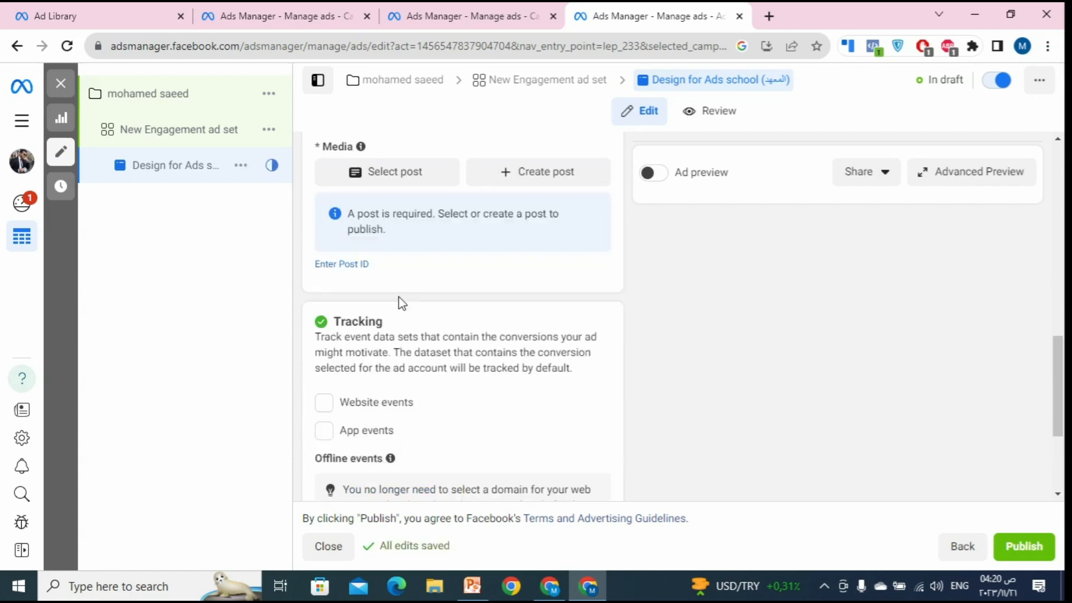
scroll(401, 301, "up", 5)
scroll(423, 424, "down", 1)
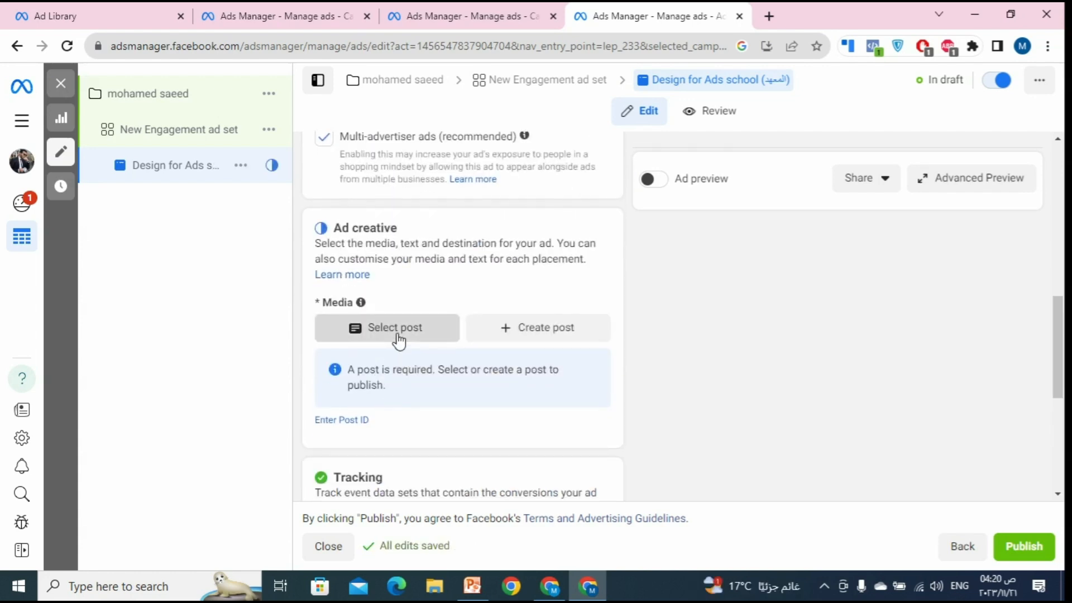
Step: Select the 5 Oct 2023 Facebook photo post as the ad's creative and confirm it
left_click(400, 338)
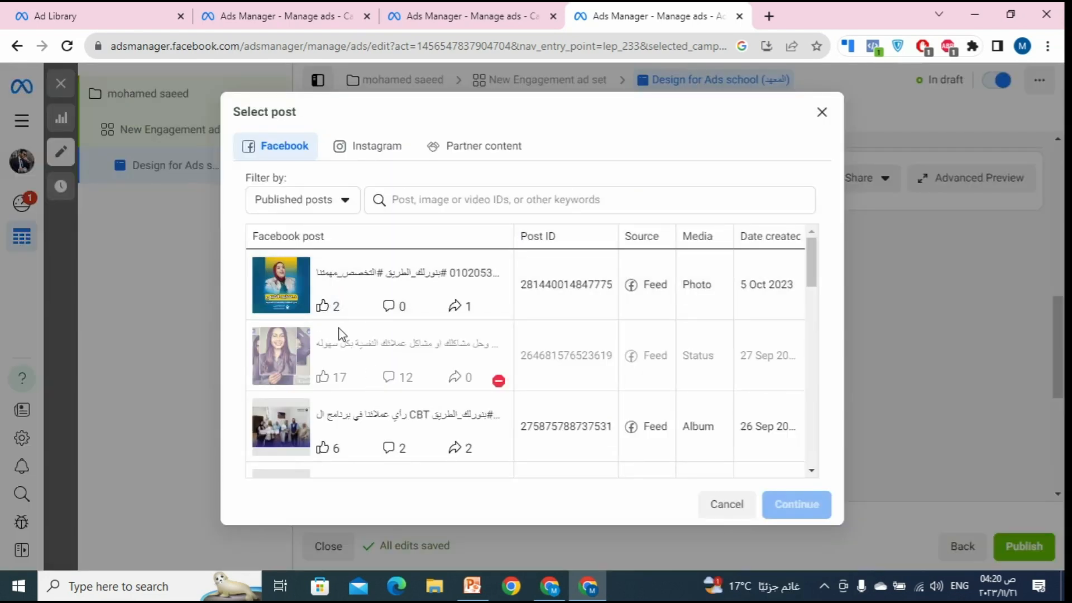
left_click(394, 315)
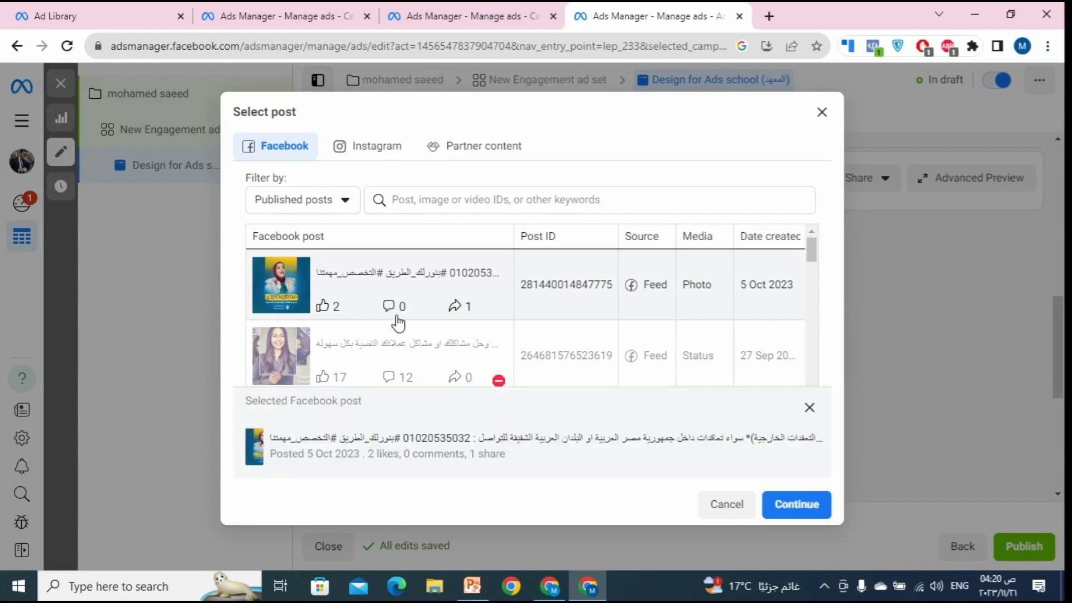
left_click(797, 506)
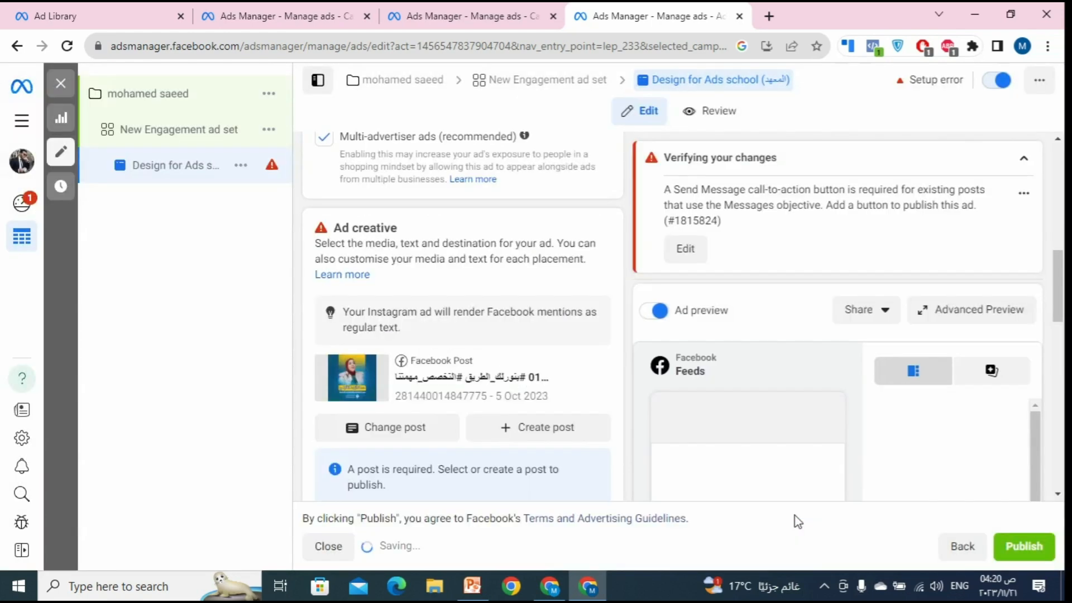
scroll(516, 358, "down", 8)
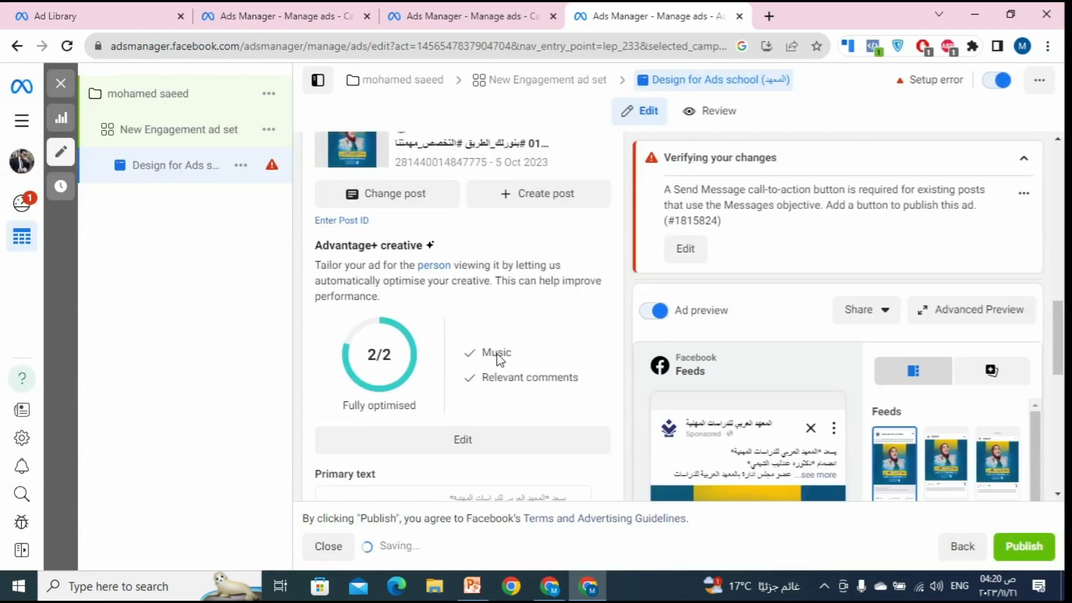
scroll(514, 368, "down", 2)
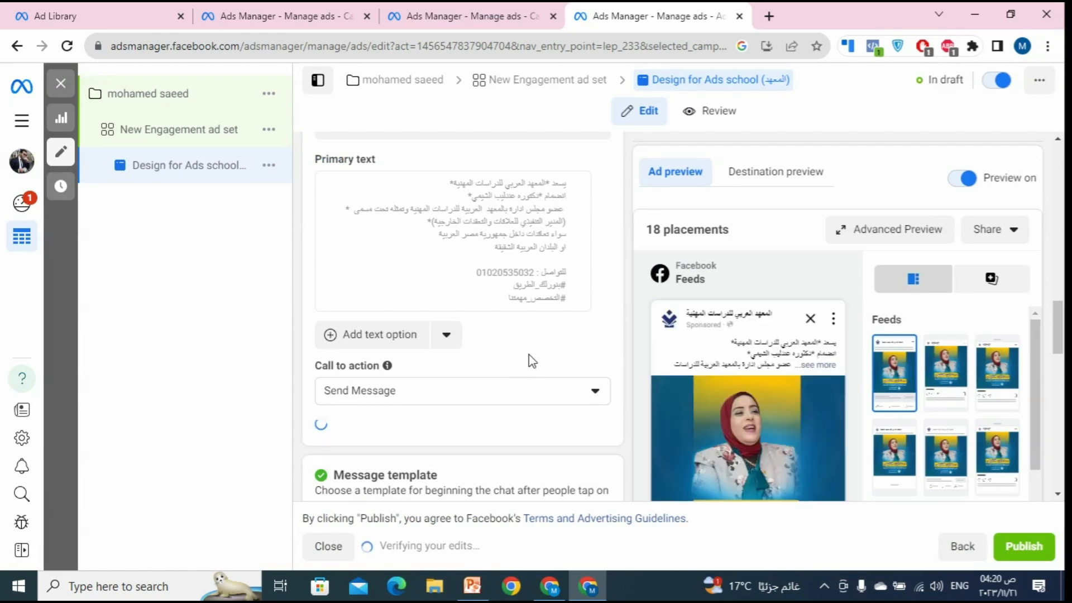
scroll(541, 353, "down", 3)
scroll(543, 353, "down", 3)
scroll(547, 355, "up", 14)
scroll(561, 360, "up", 10)
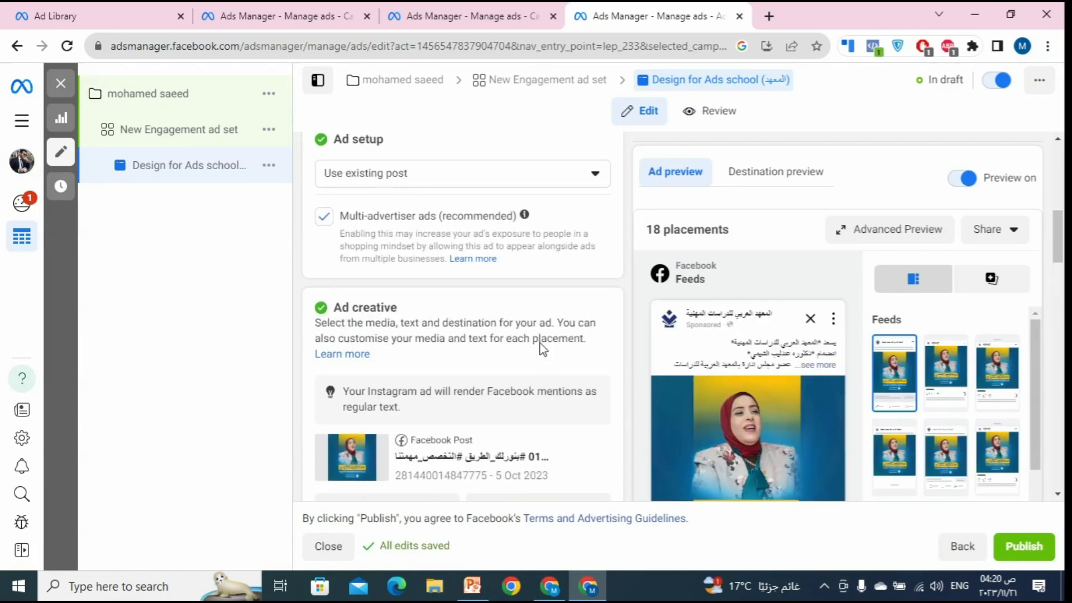
scroll(531, 364, "down", 3)
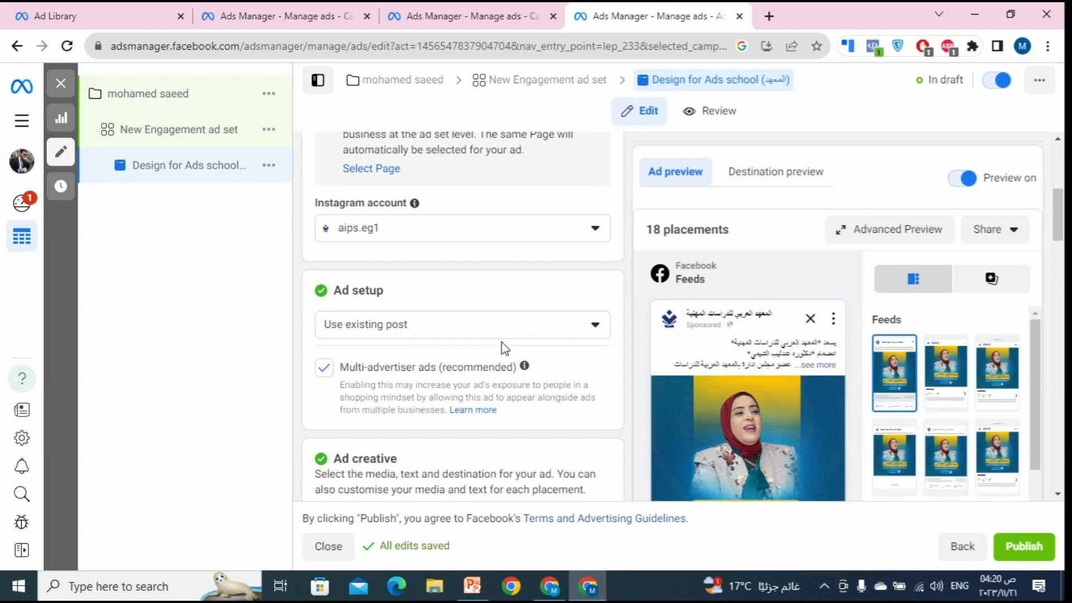
left_click(421, 329)
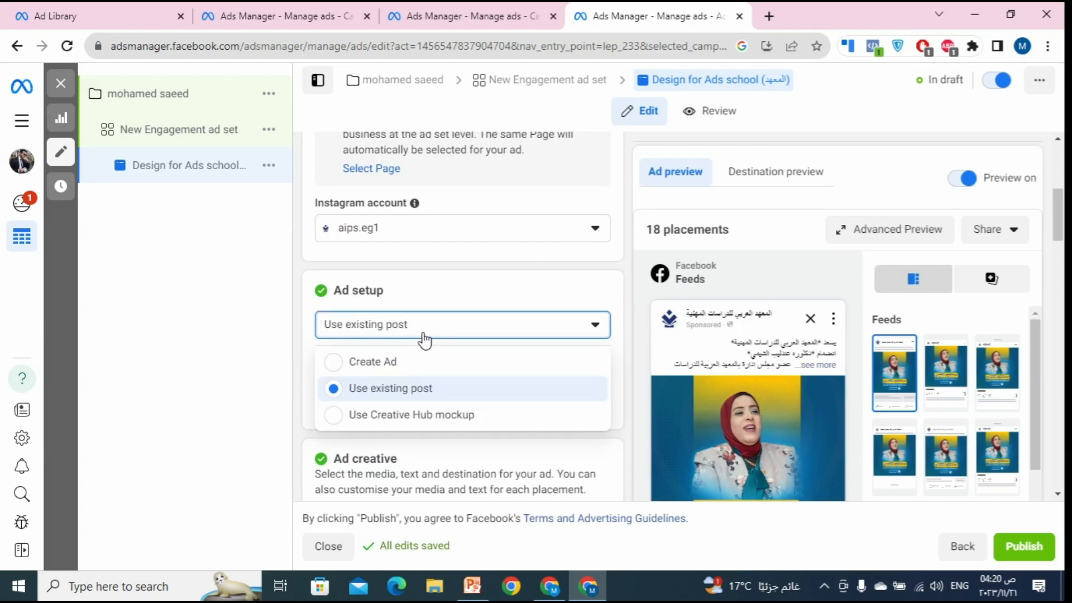
Step: Return to the new ad and bring up the Add media choices for image or video
left_click(390, 370)
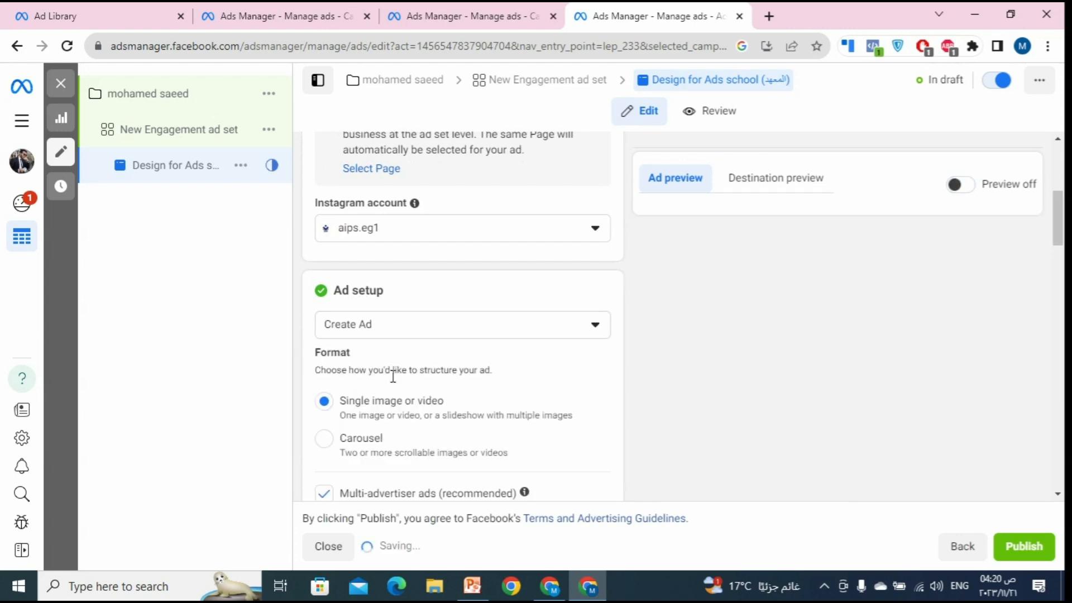
scroll(393, 376, "down", 3)
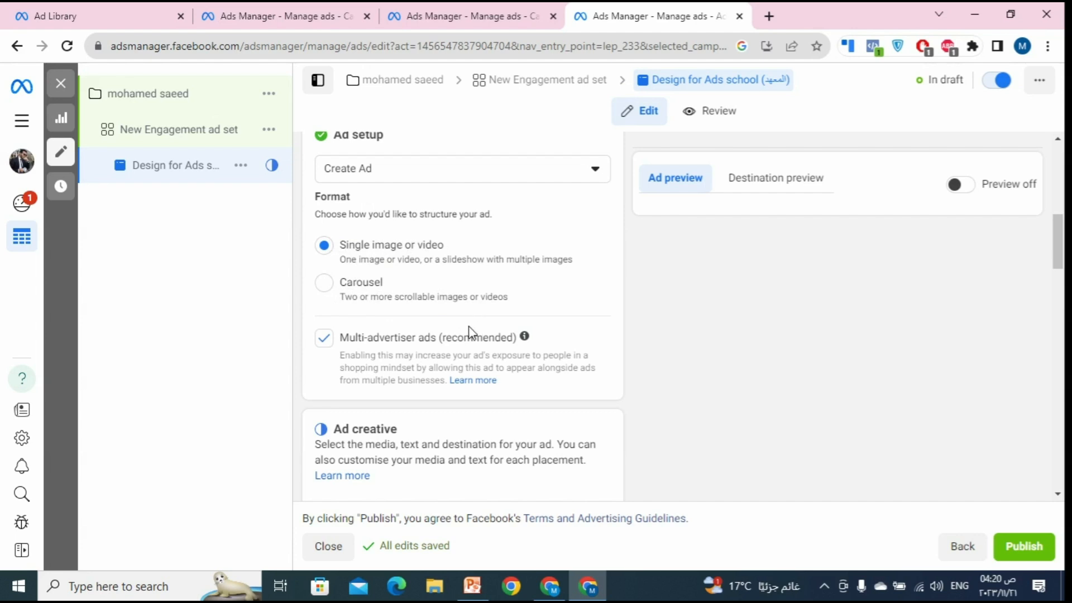
scroll(425, 357, "down", 5)
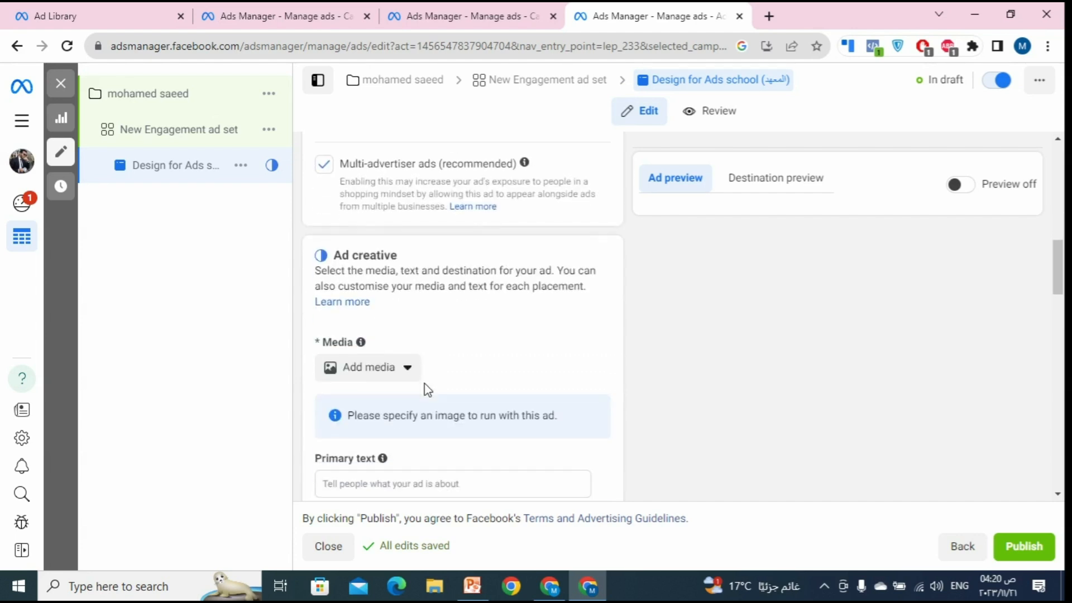
scroll(452, 240, "up", 3)
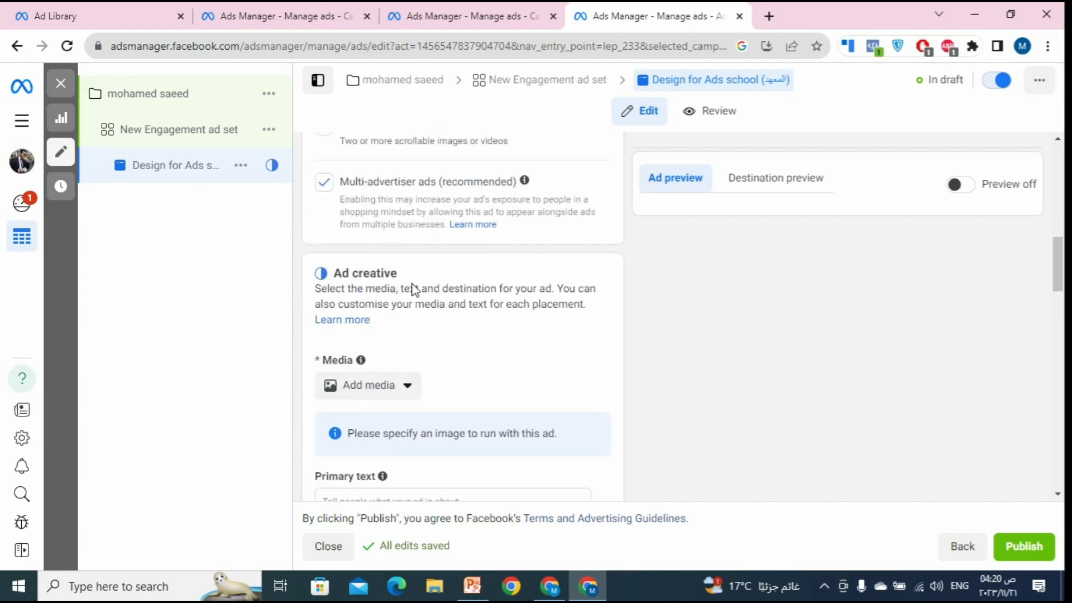
scroll(413, 289, "up", 5)
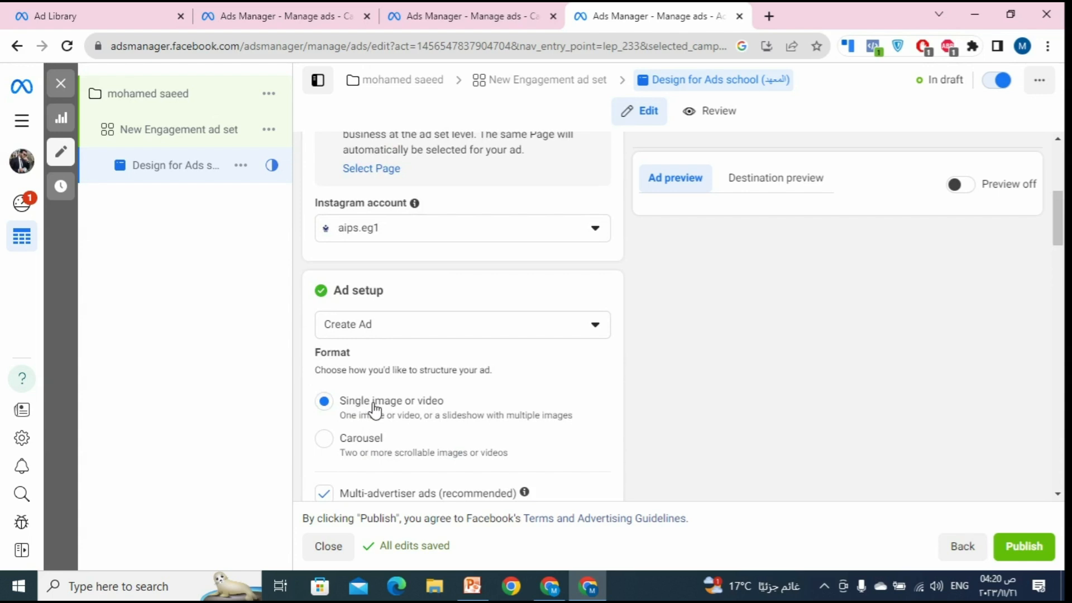
scroll(383, 409, "down", 4)
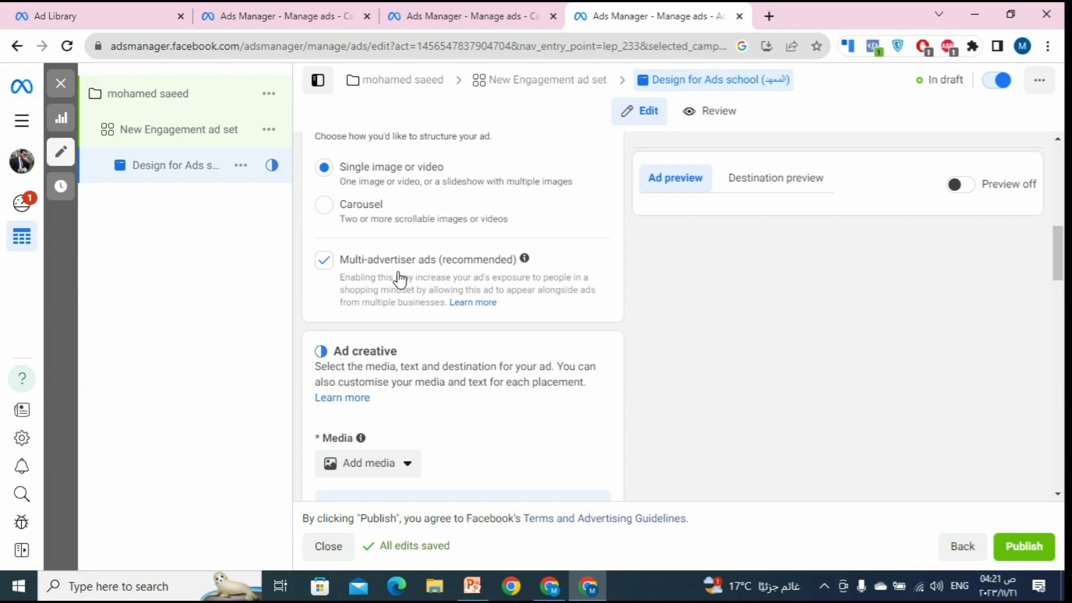
scroll(431, 282, "down", 4)
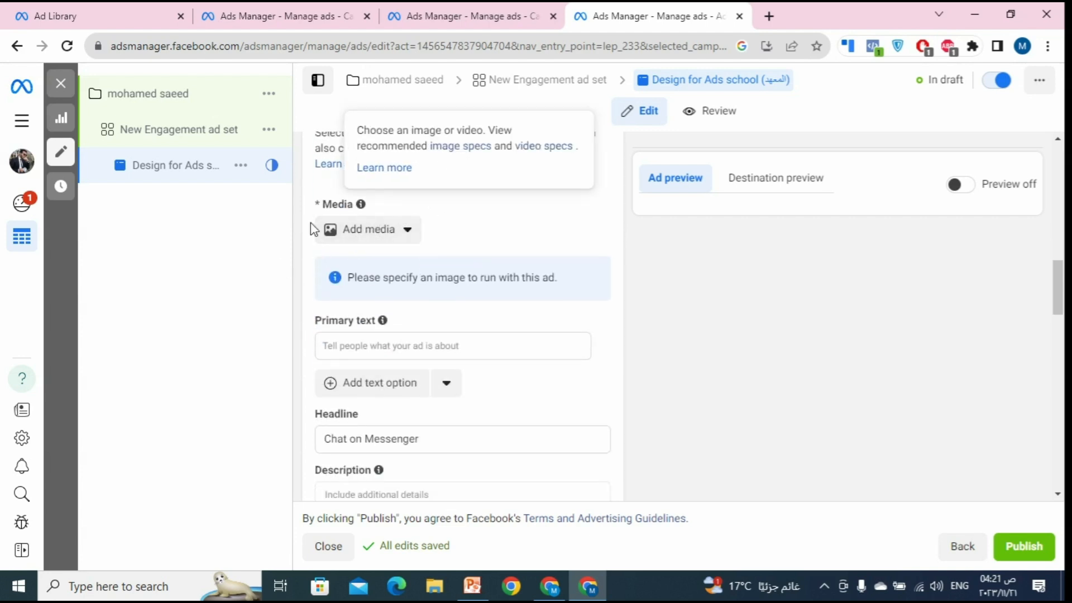
scroll(373, 236, "up", 1)
left_click(374, 312)
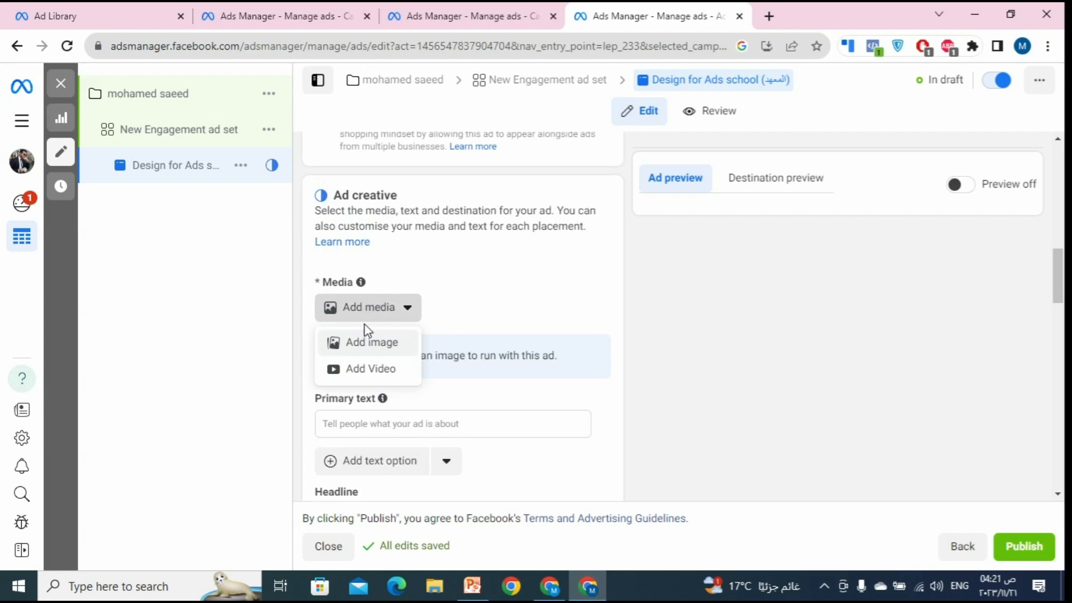
Step: Open the image picker, browse the Page, Instagram, Recommended and Account images, and start an upload
left_click(393, 347)
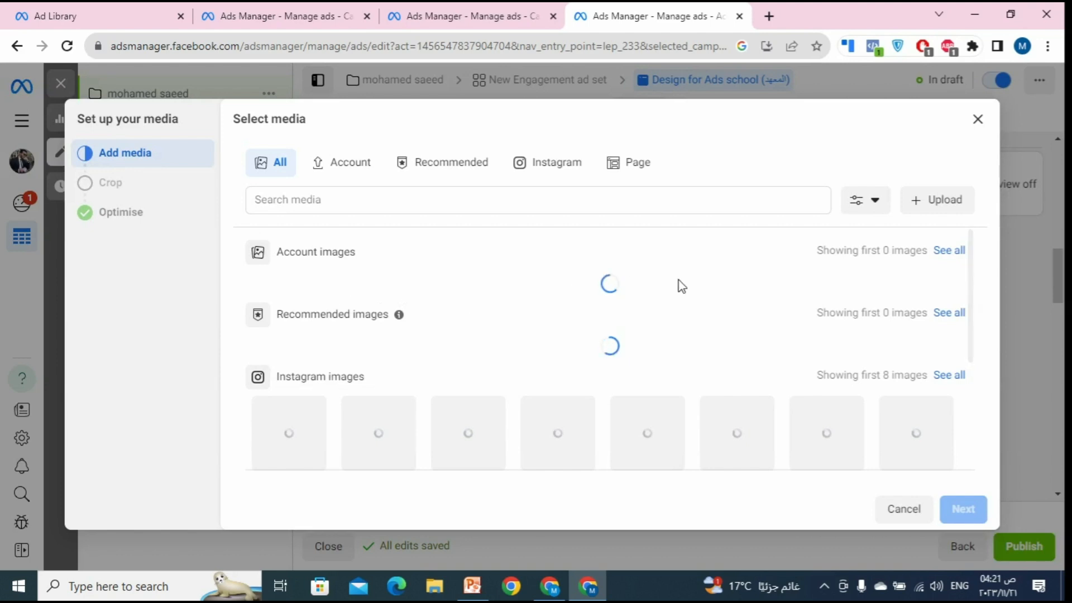
left_click(638, 171)
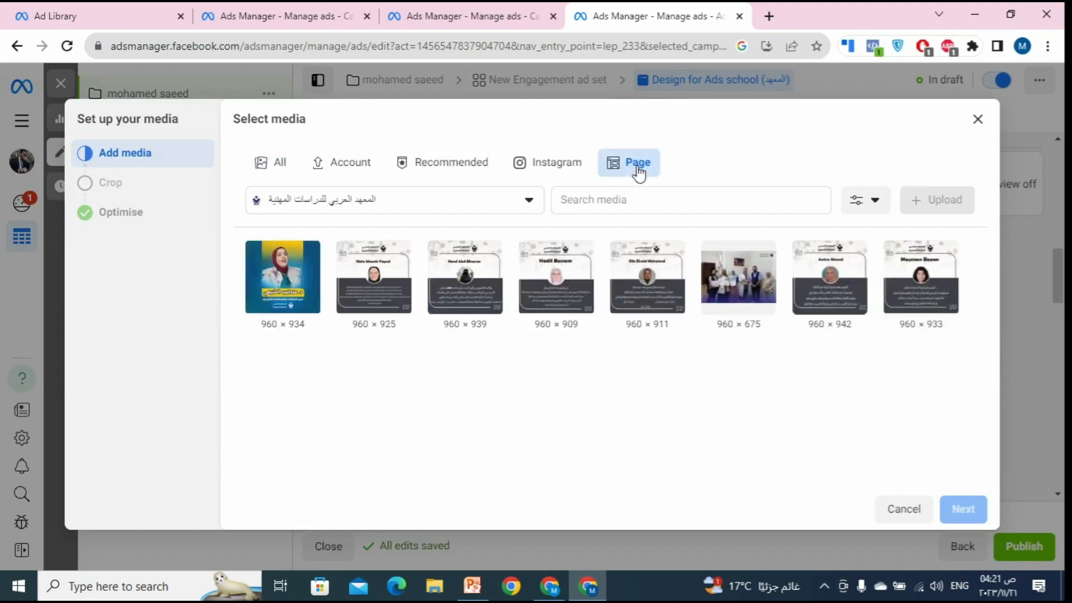
left_click(556, 167)
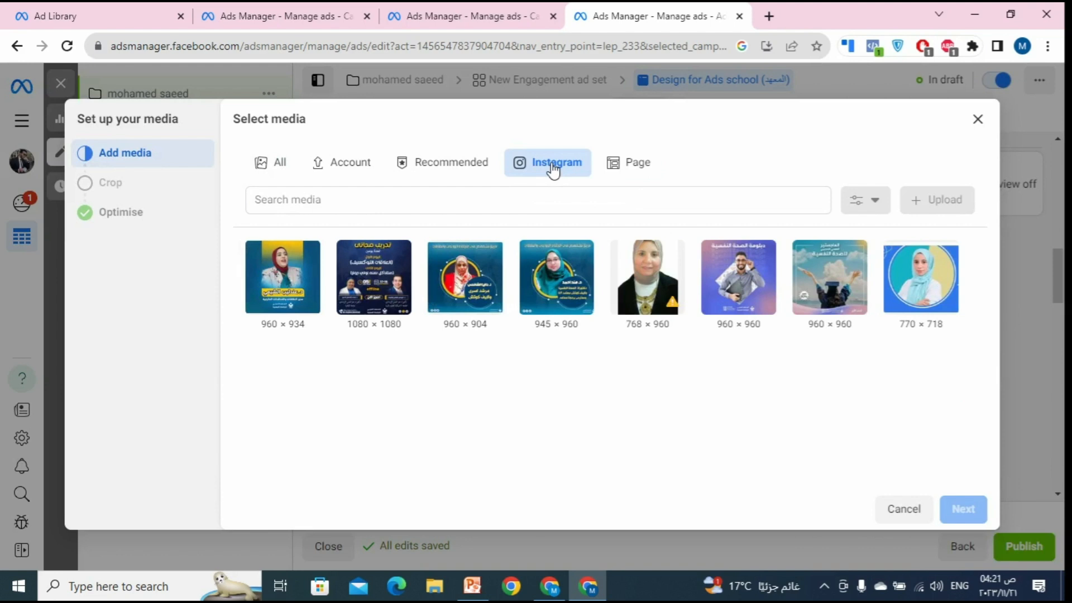
left_click(479, 168)
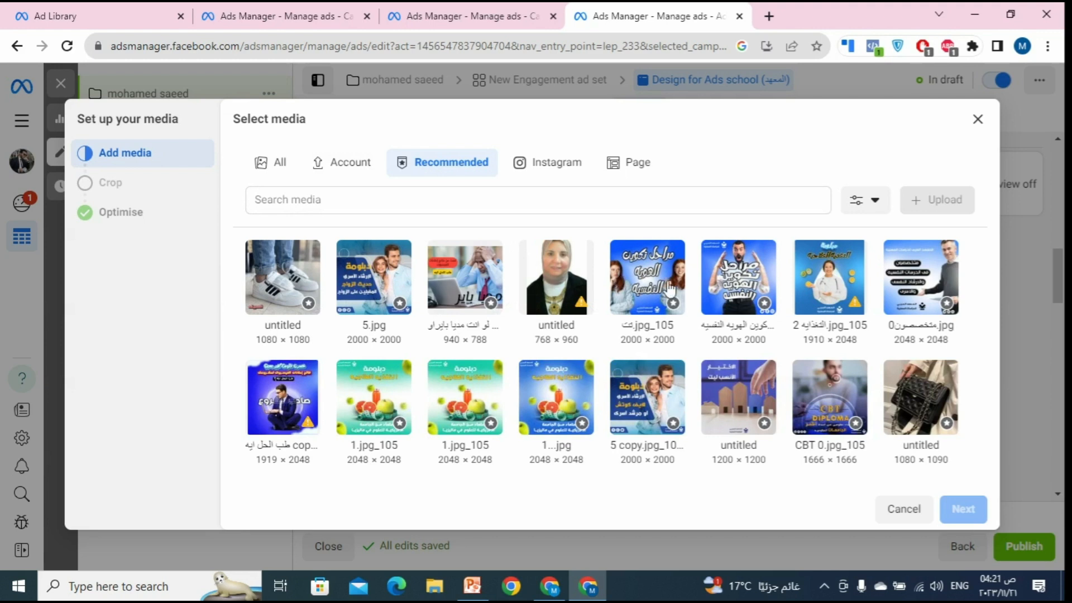
left_click(353, 167)
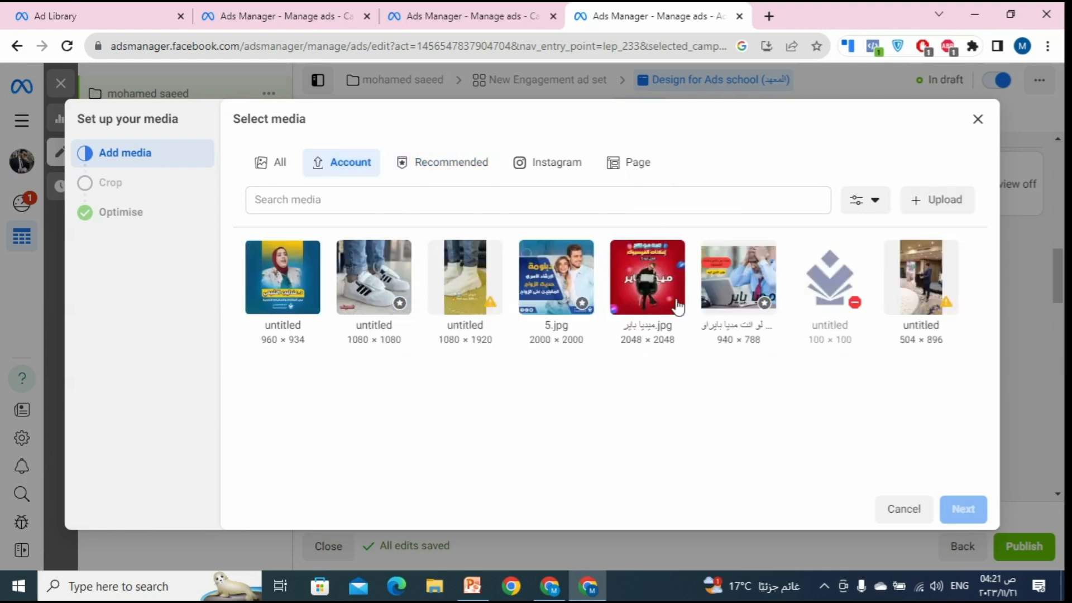
left_click(942, 202)
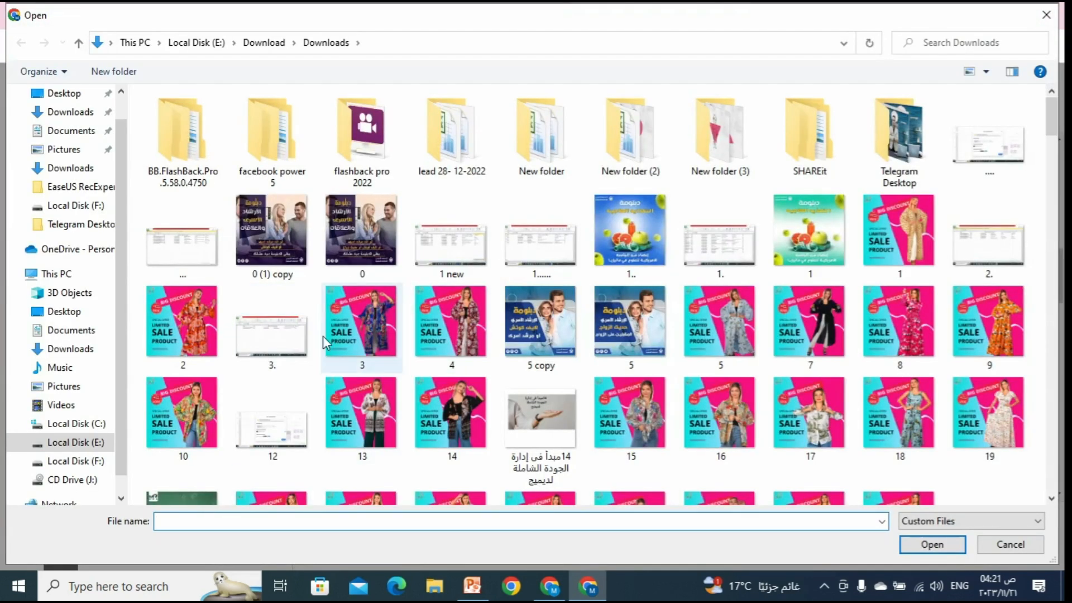
Step: Upload image file 0 to the ad account, then close the media picker
left_click(328, 231)
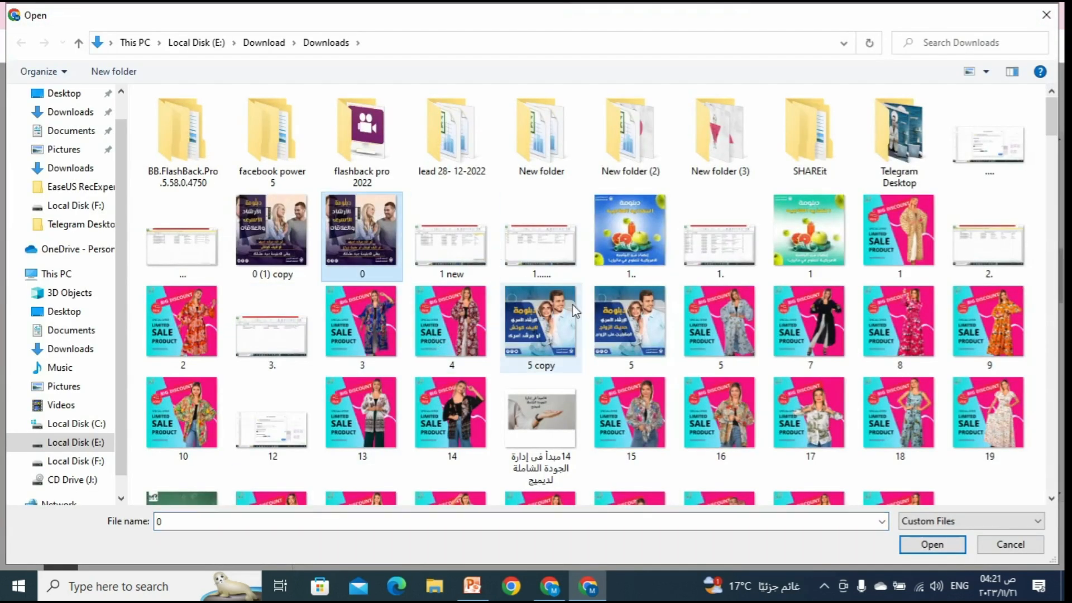
left_click(942, 546)
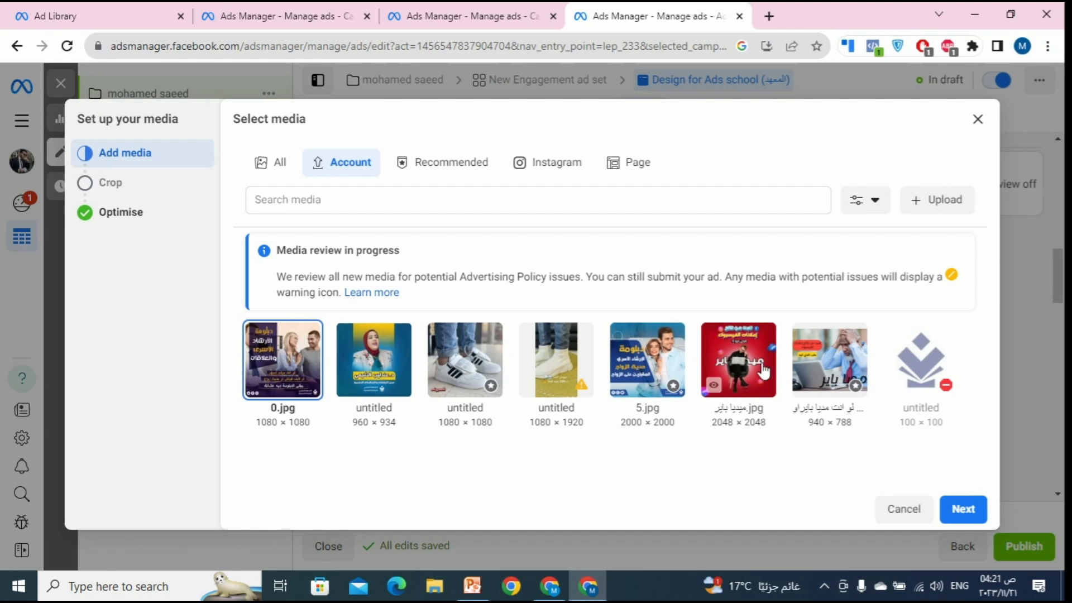
left_click(979, 120)
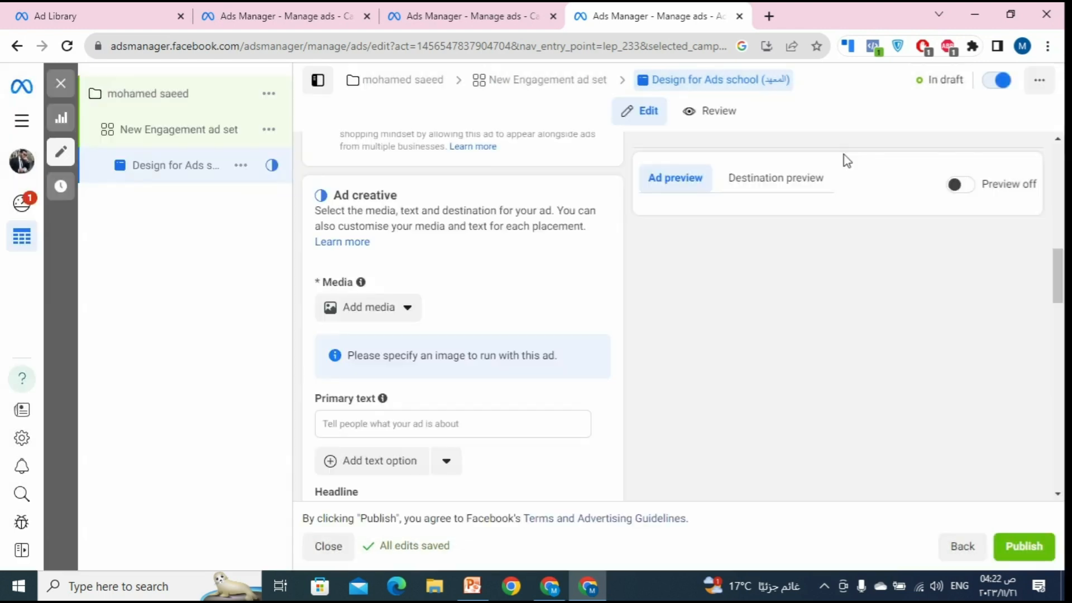
Step: Make the 720 × 1280 Page video the ad's media, accepting the trim, crop and optimisation steps
left_click(364, 309)
left_click(365, 370)
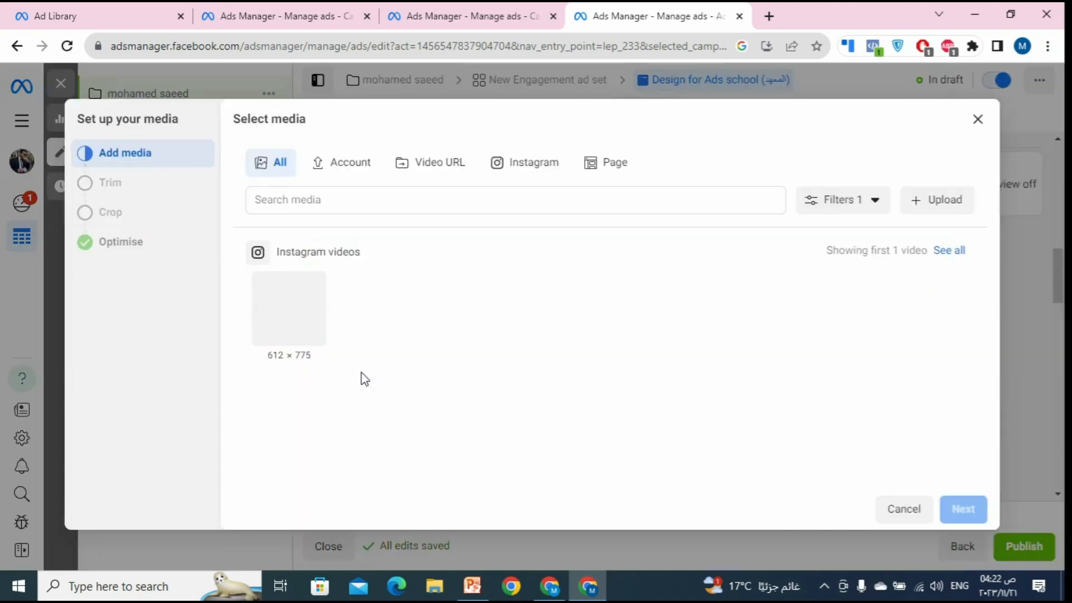
left_click(603, 169)
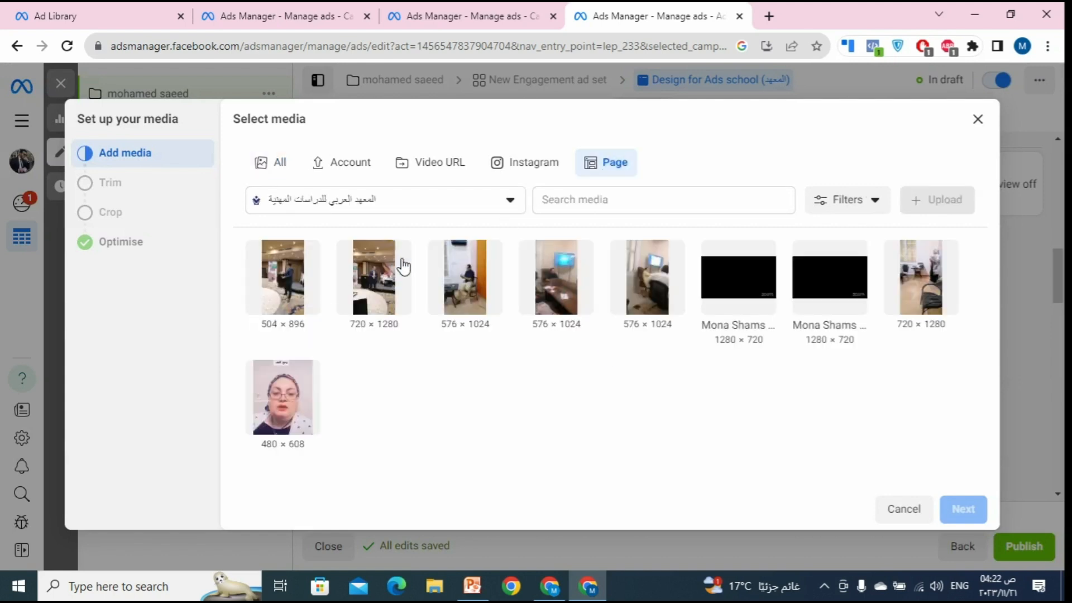
left_click(392, 291)
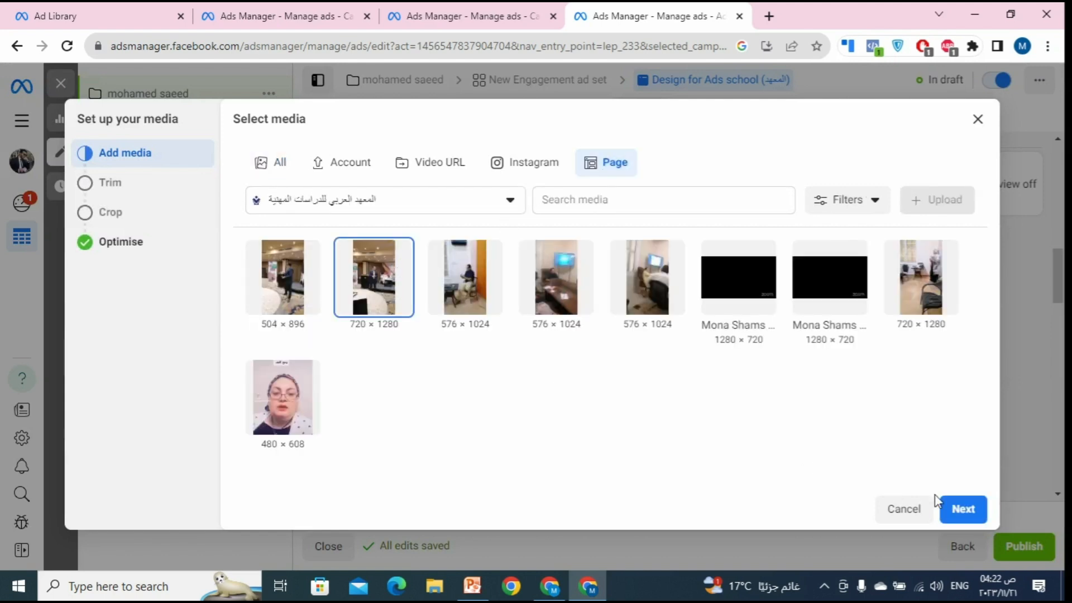
left_click(950, 508)
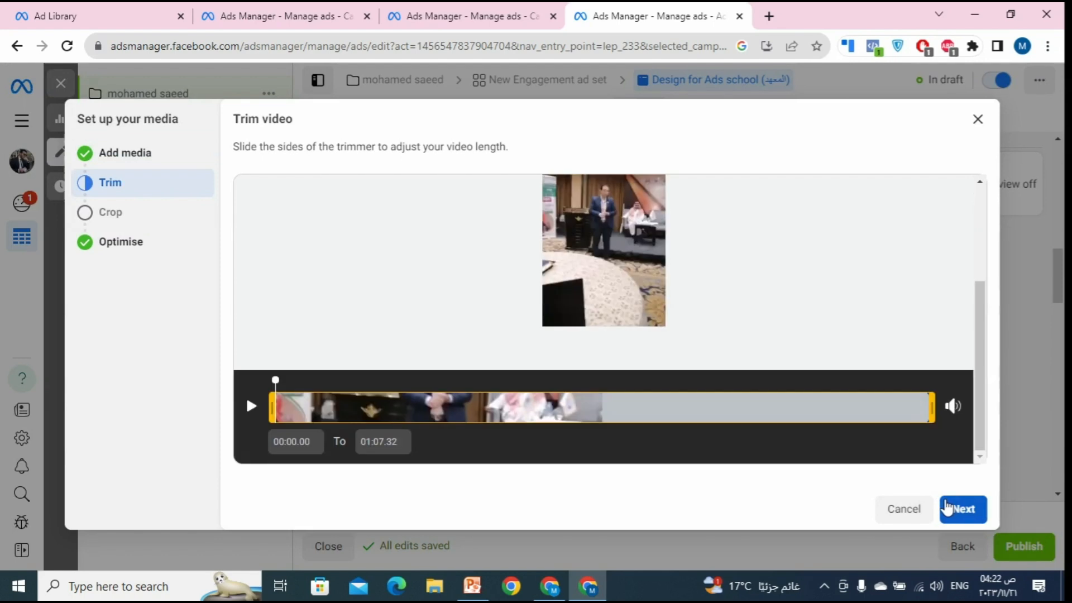
left_click(956, 508)
left_click(956, 508)
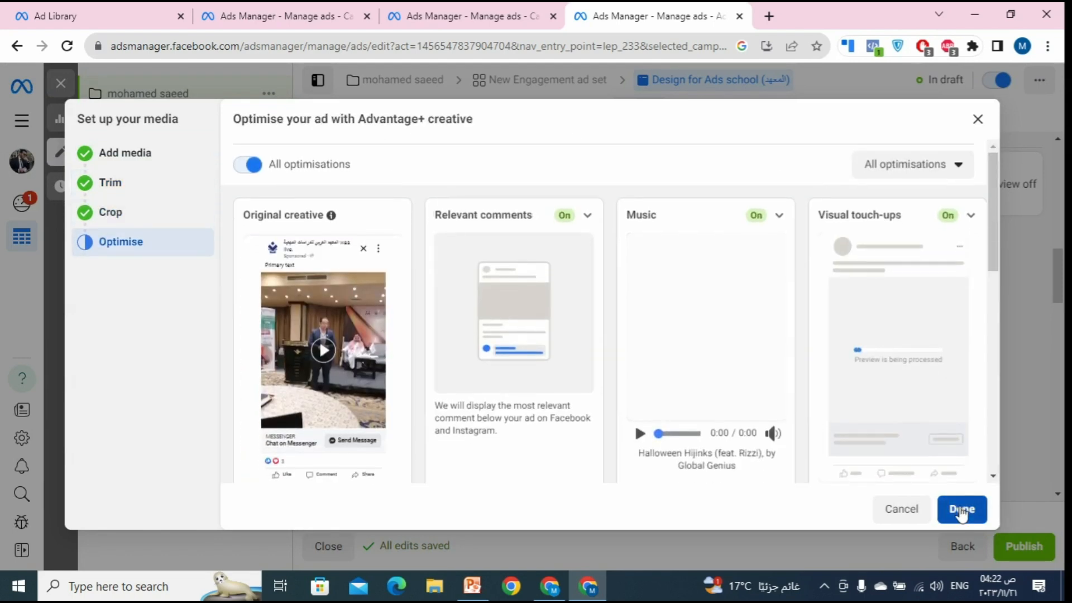
left_click(958, 508)
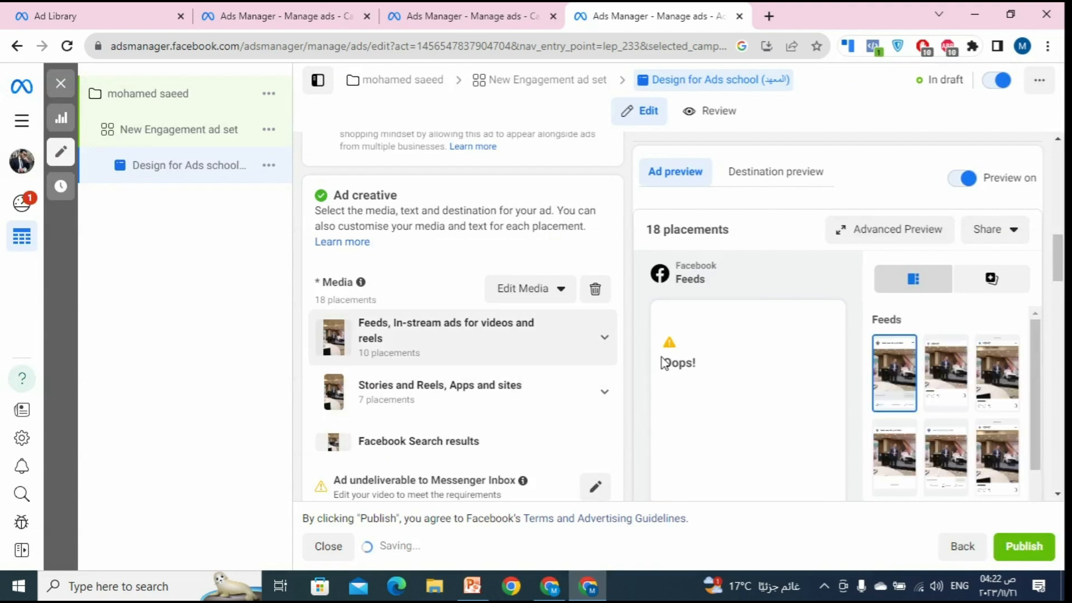
Step: Switch the ad format to Carousel and show the Add cards options for up to 10 cards
scroll(619, 350, "down", 3)
scroll(604, 347, "up", 3)
scroll(604, 347, "up", 4)
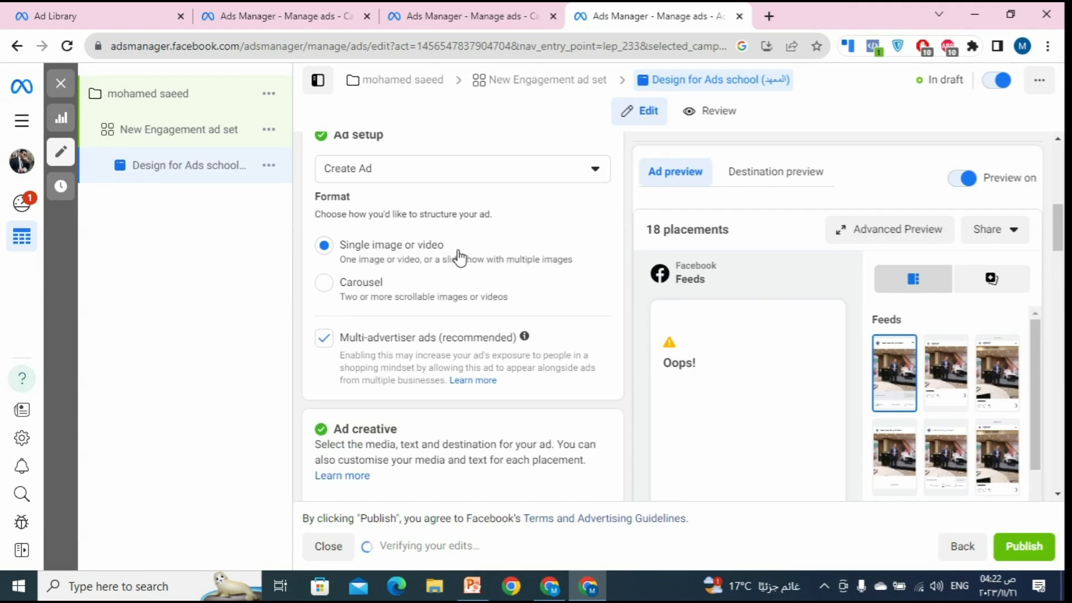
left_click(325, 283)
scroll(476, 277, "down", 5)
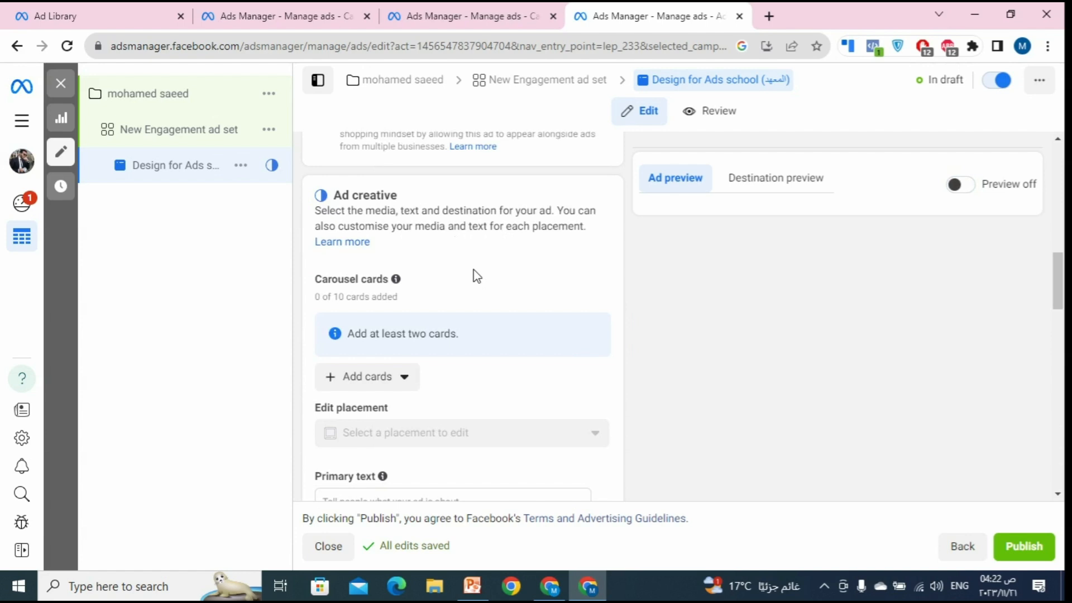
scroll(476, 276, "up", 1)
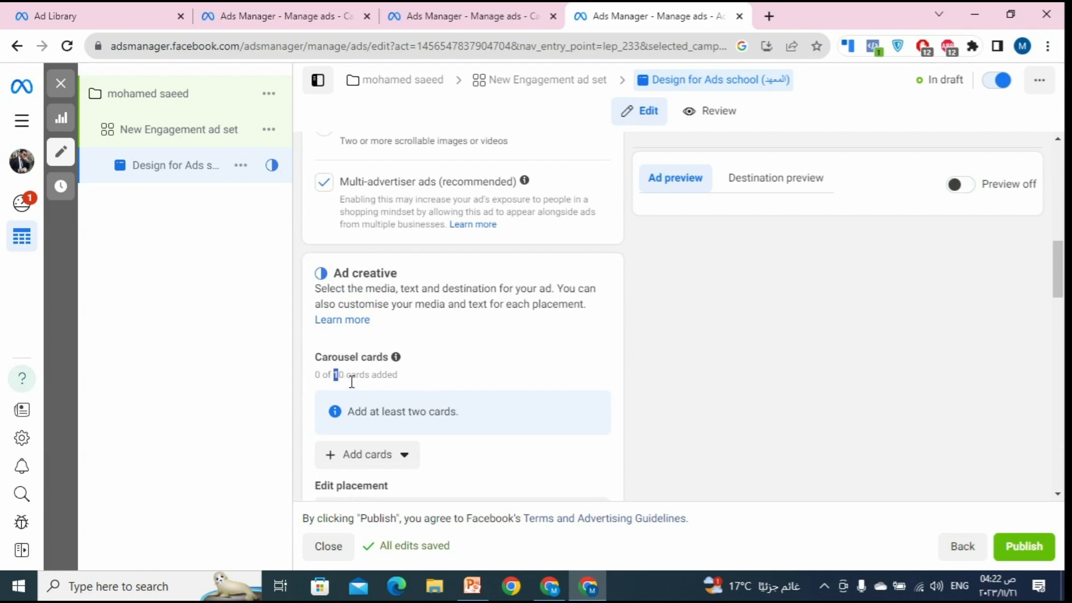
left_click_drag(352, 382, 399, 380)
left_click(367, 454)
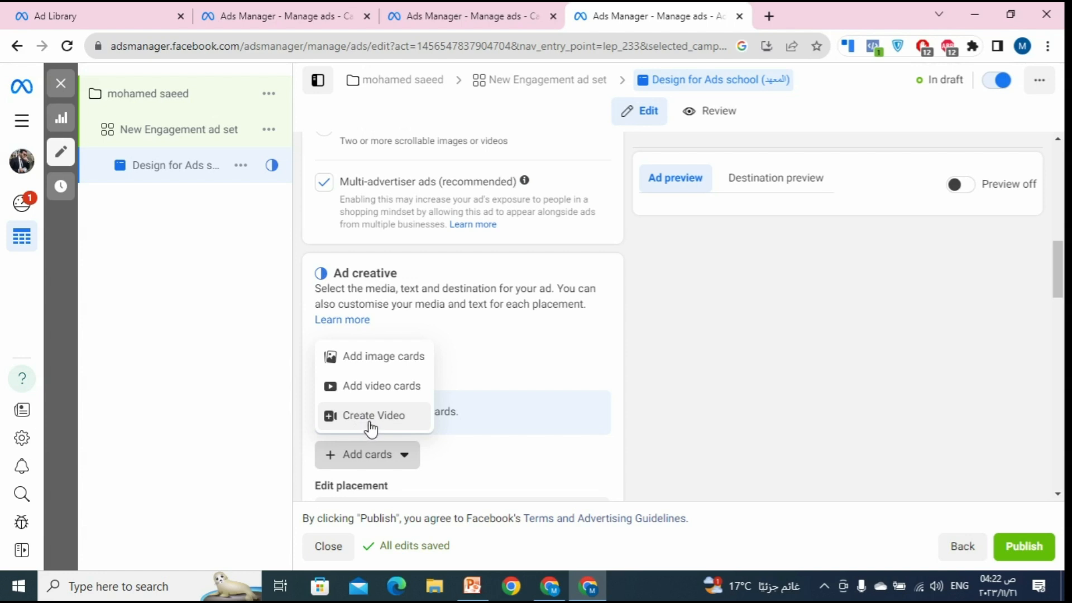
Step: Choose image cards and select ميديا باير.jpg, 0.jpg, 5.jpg, 1.jpg_105 and two recommended images
left_click(389, 367)
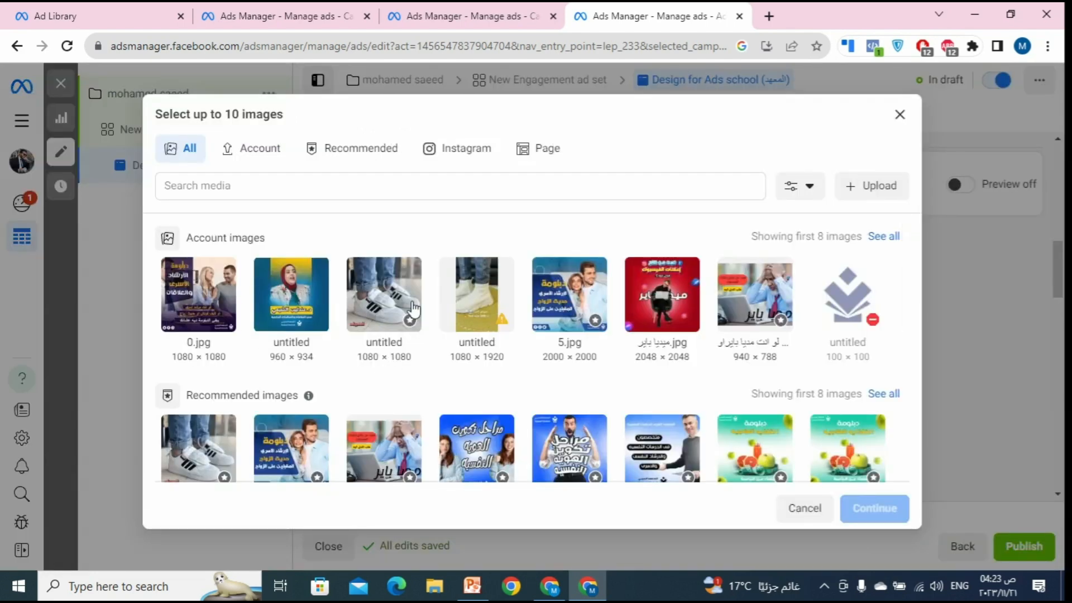
left_click(692, 346)
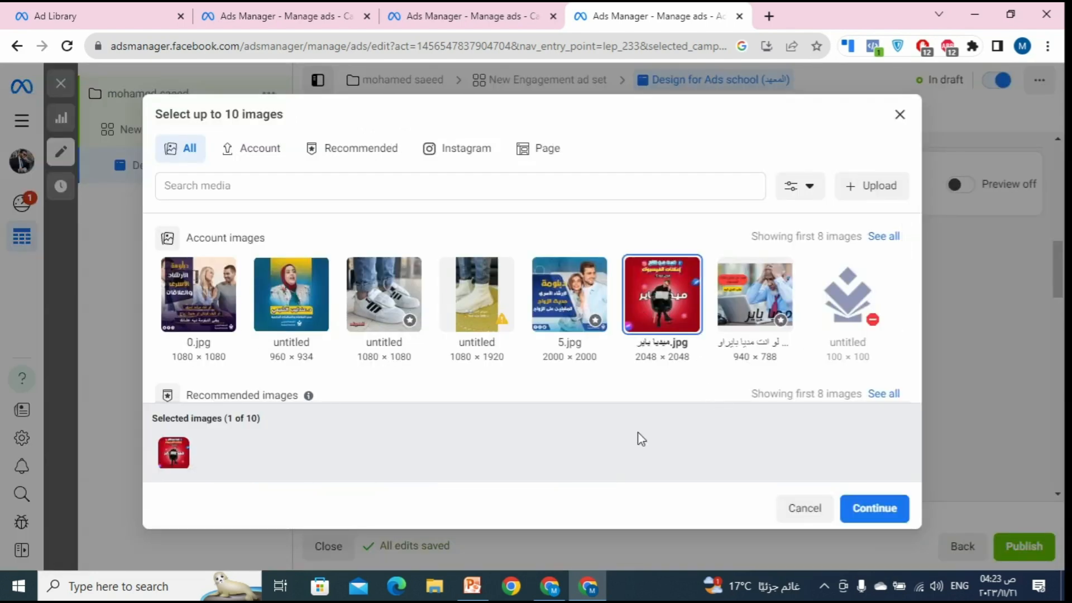
left_click(171, 323)
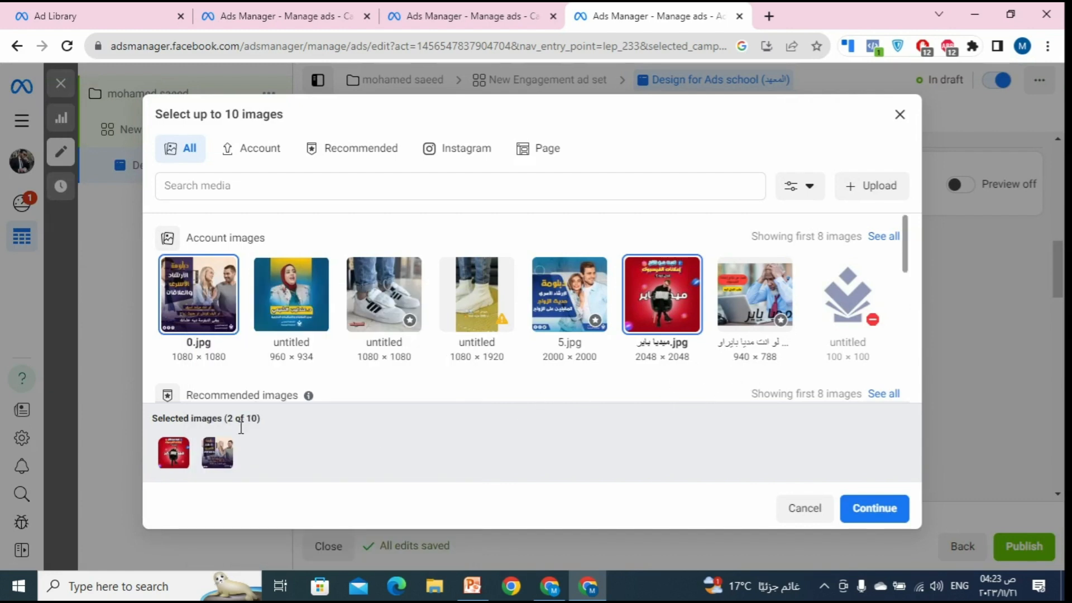
scroll(467, 311, "down", 3)
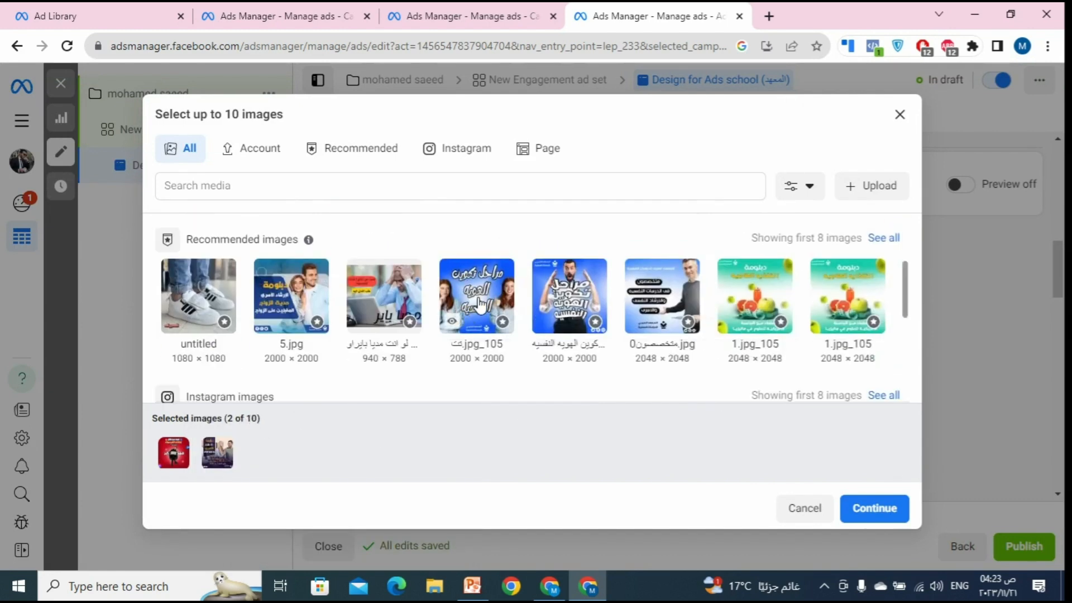
left_click(565, 302)
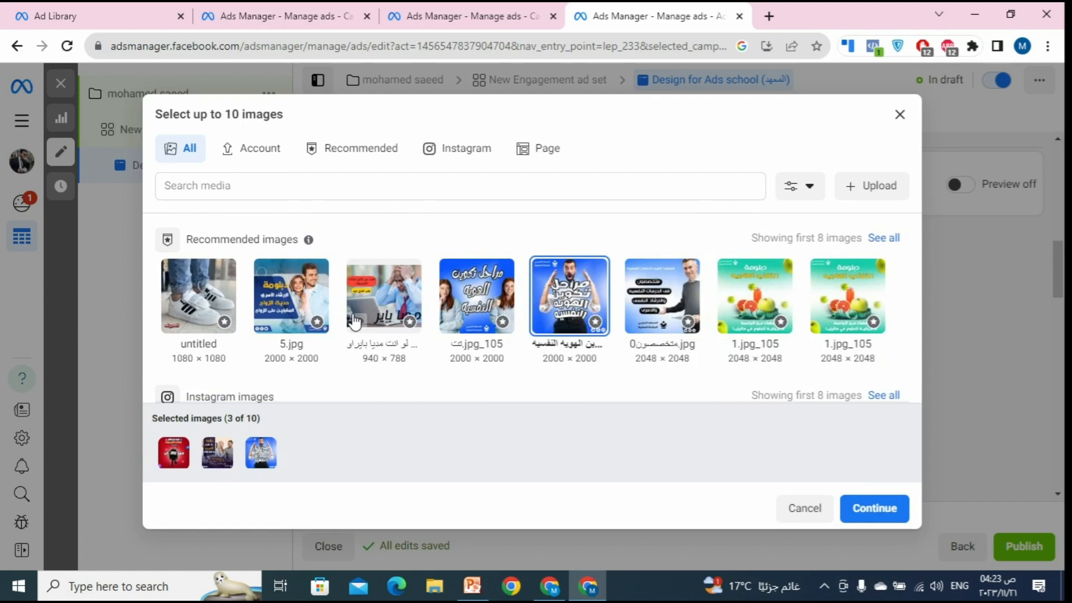
left_click(318, 299)
left_click(417, 307)
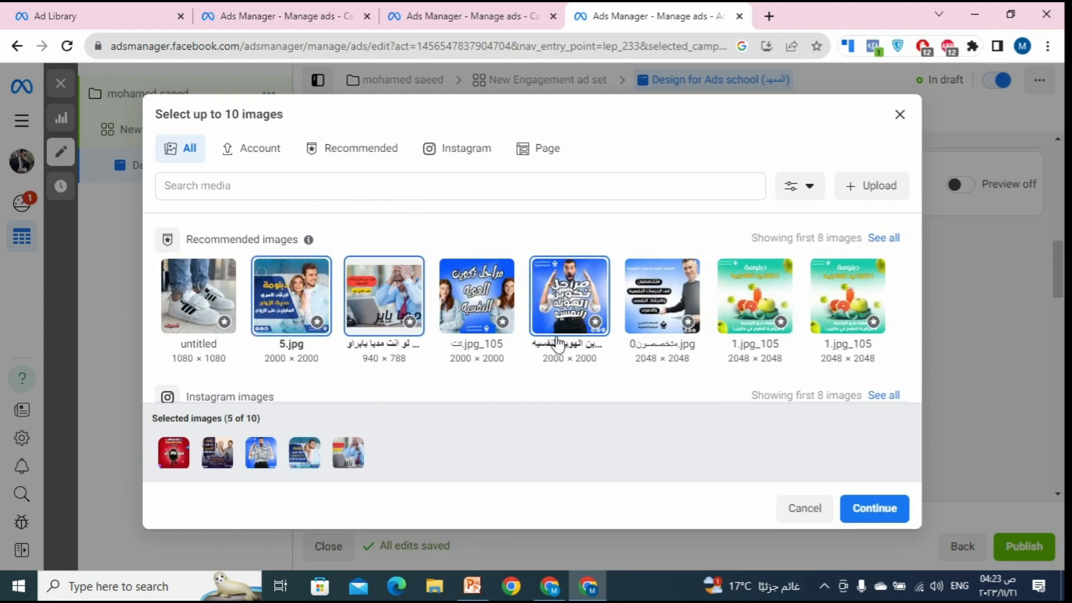
left_click(779, 332)
Step: Complete the ten picks with the 960 × 934 image, two 960 × 960 Instagram images and the 770 × 718 image
scroll(770, 331, "down", 5)
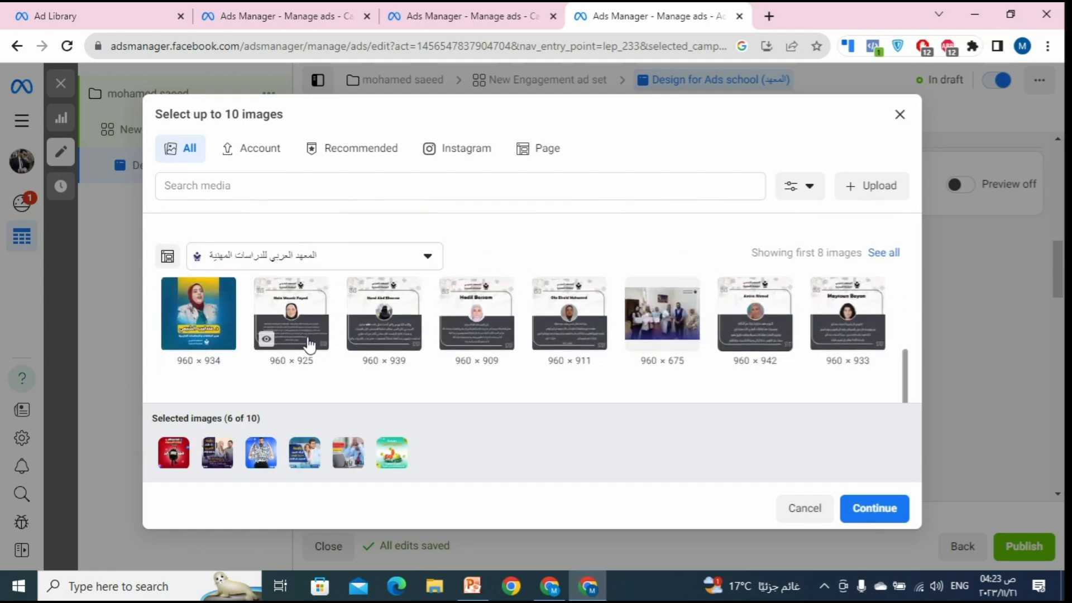
left_click(201, 321)
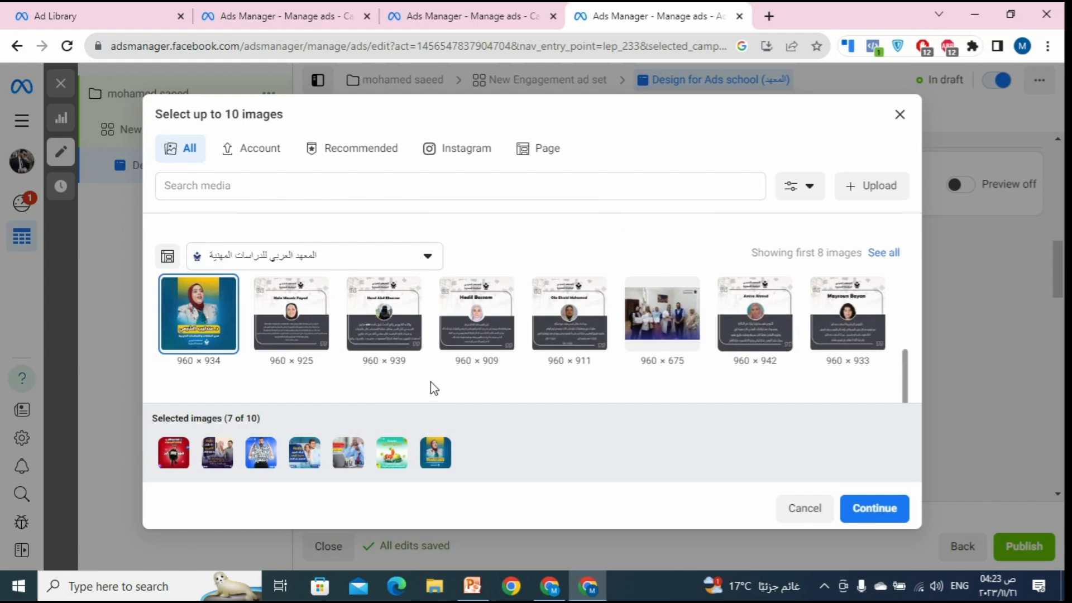
scroll(645, 386, "up", 3)
scroll(653, 389, "down", 2)
left_click(637, 334)
left_click(775, 337)
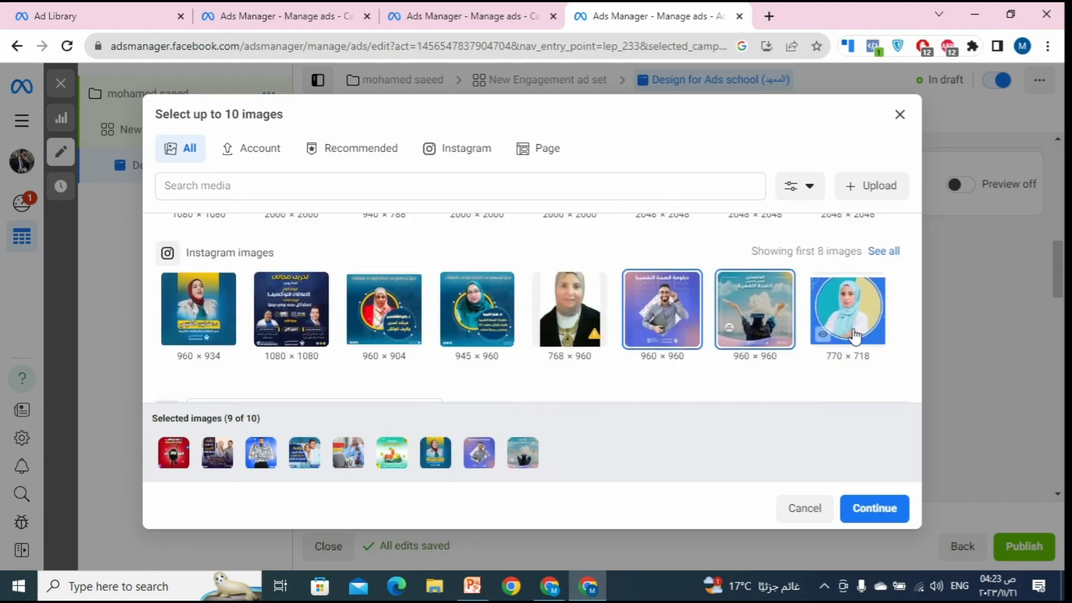
left_click(854, 335)
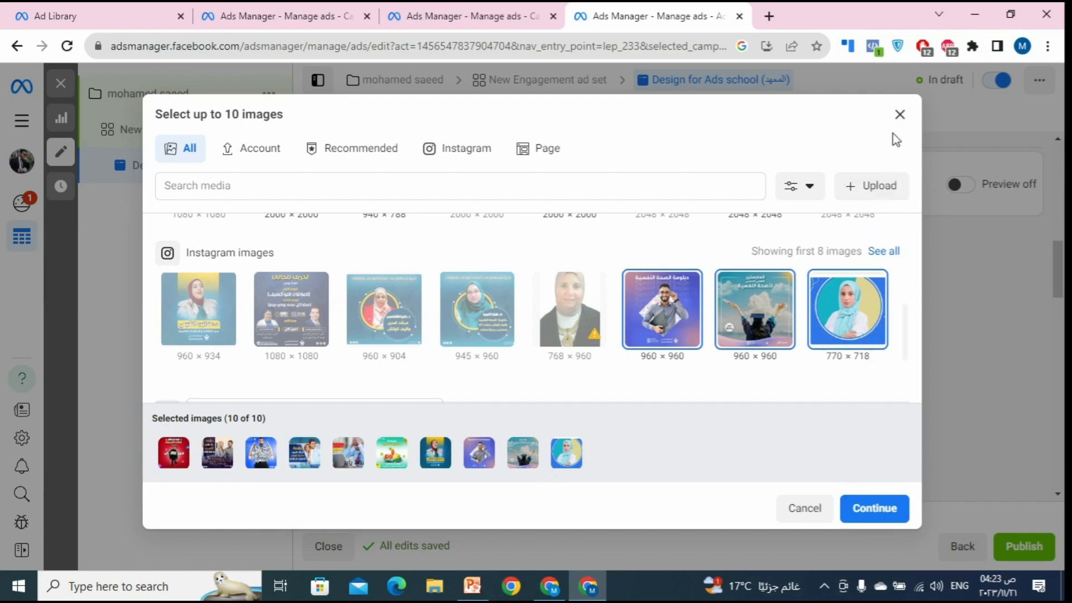
Step: Add the ten selected images as carousel cards and look over the card list
left_click(876, 507)
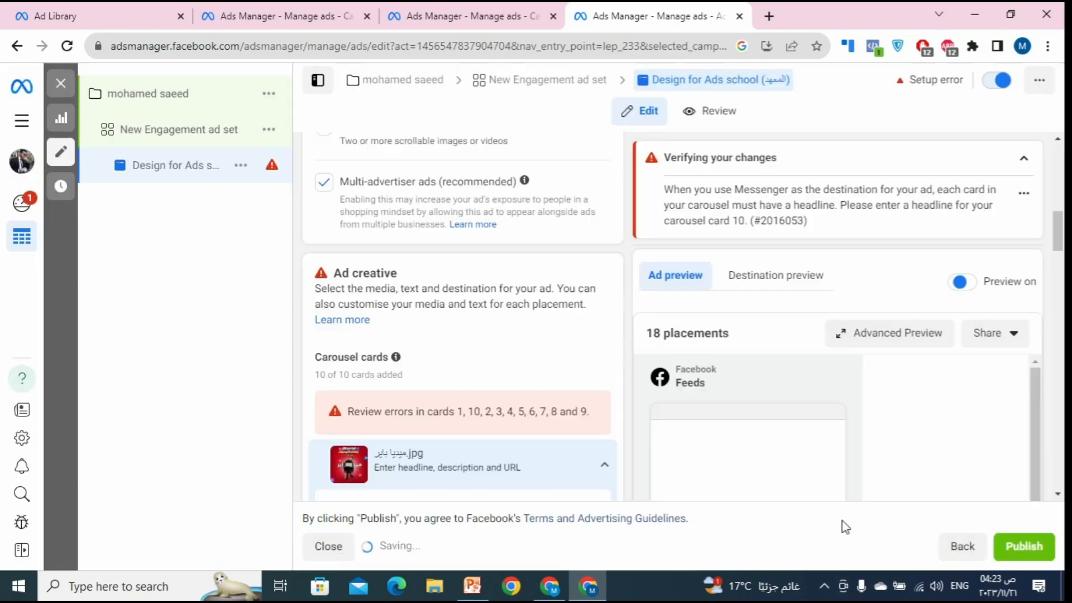
scroll(449, 338, "down", 10)
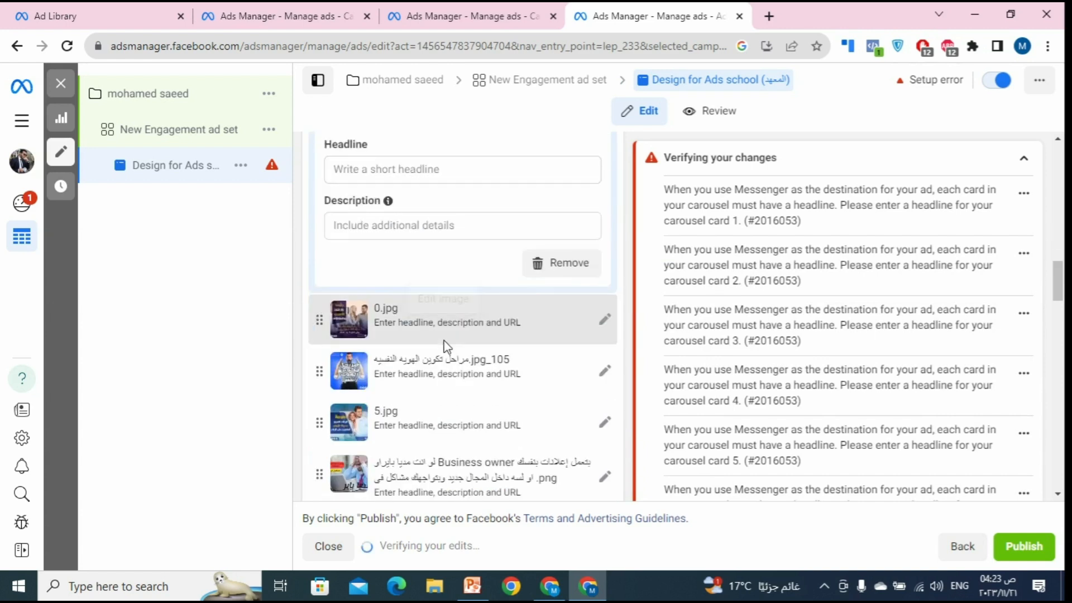
scroll(452, 346, "up", 5)
scroll(454, 350, "up", 4)
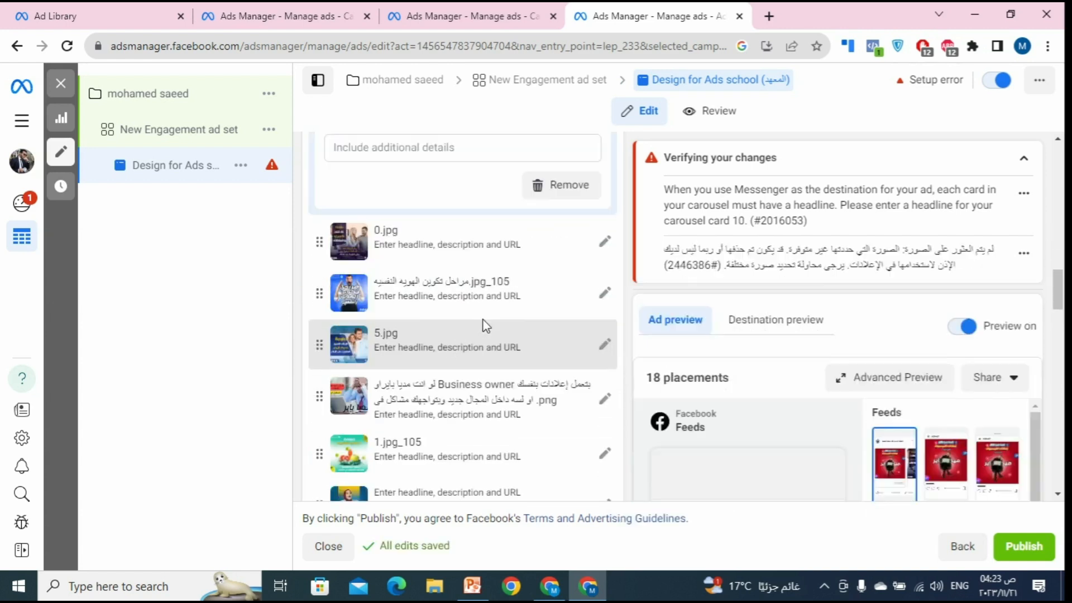
scroll(460, 335, "down", 2)
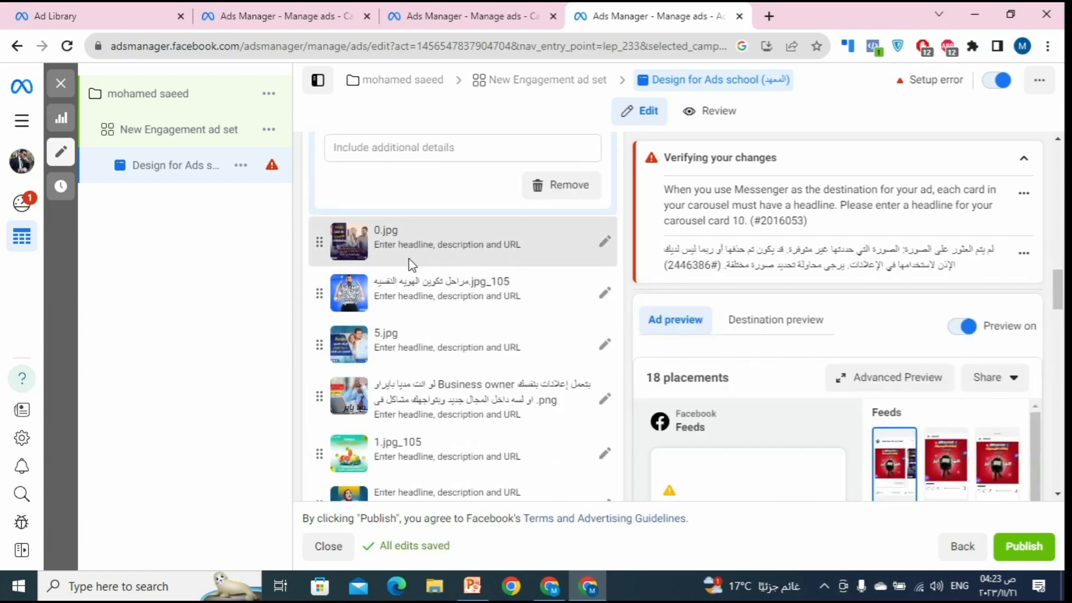
scroll(479, 296, "up", 5)
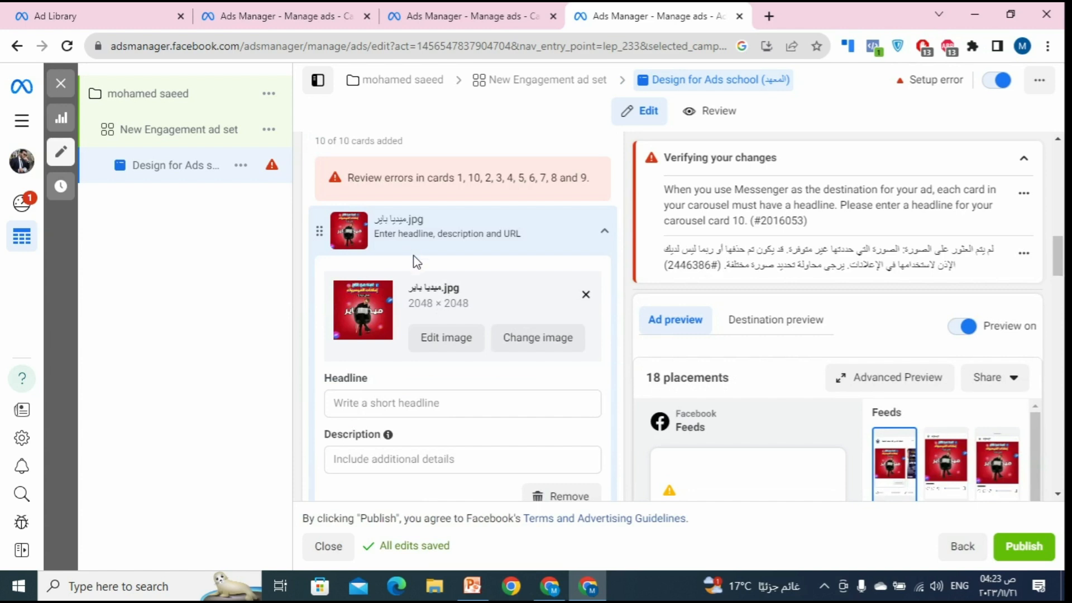
Step: Place the cursor in the first card's Headline field and scroll through the cards
left_click(378, 404)
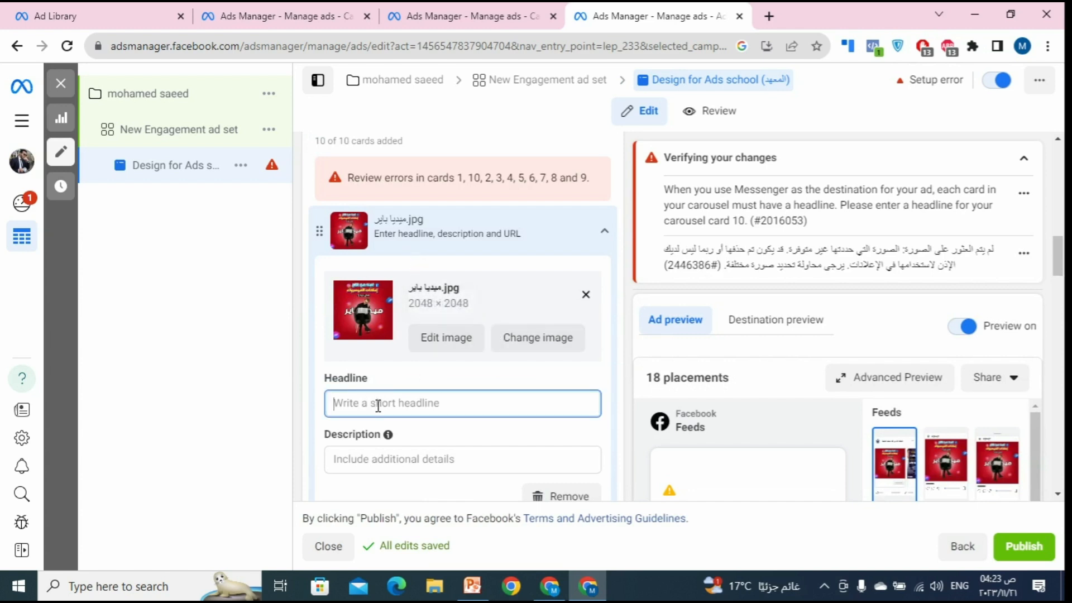
scroll(392, 406, "down", 10)
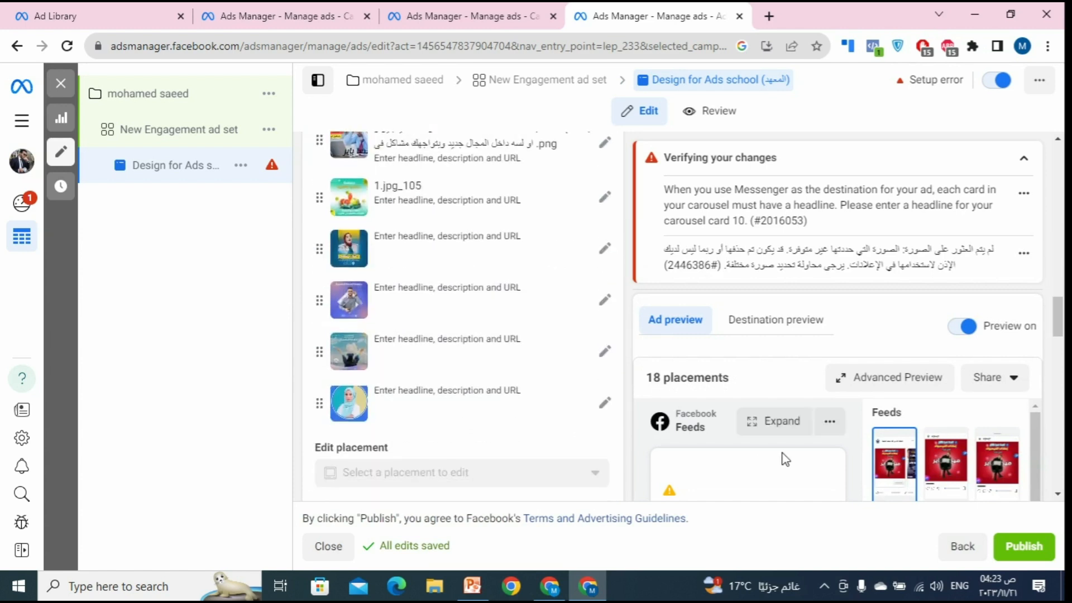
scroll(785, 458, "down", 10)
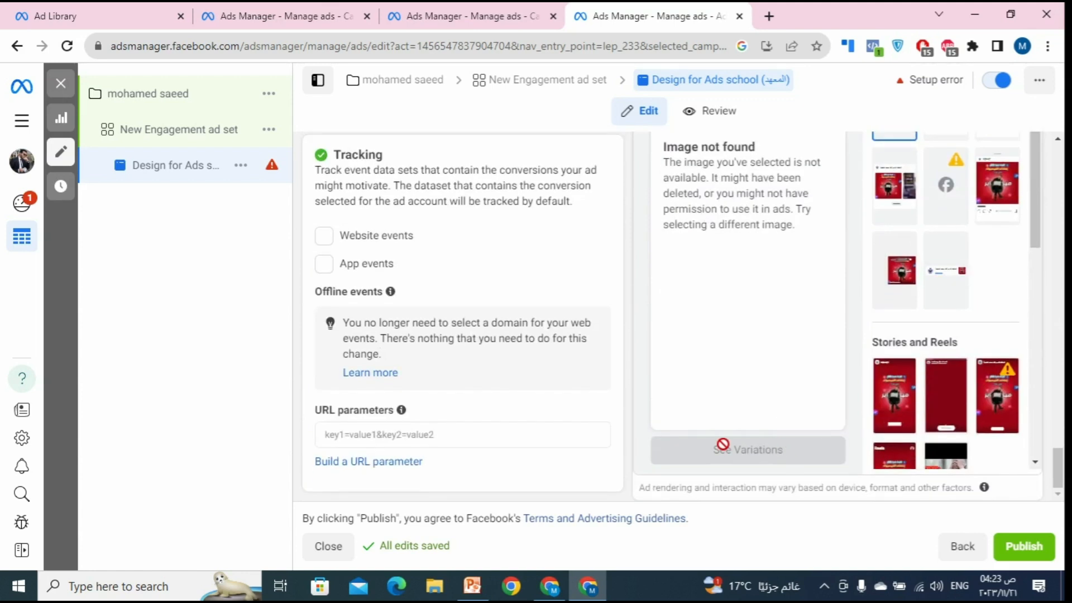
scroll(681, 416, "up", 10)
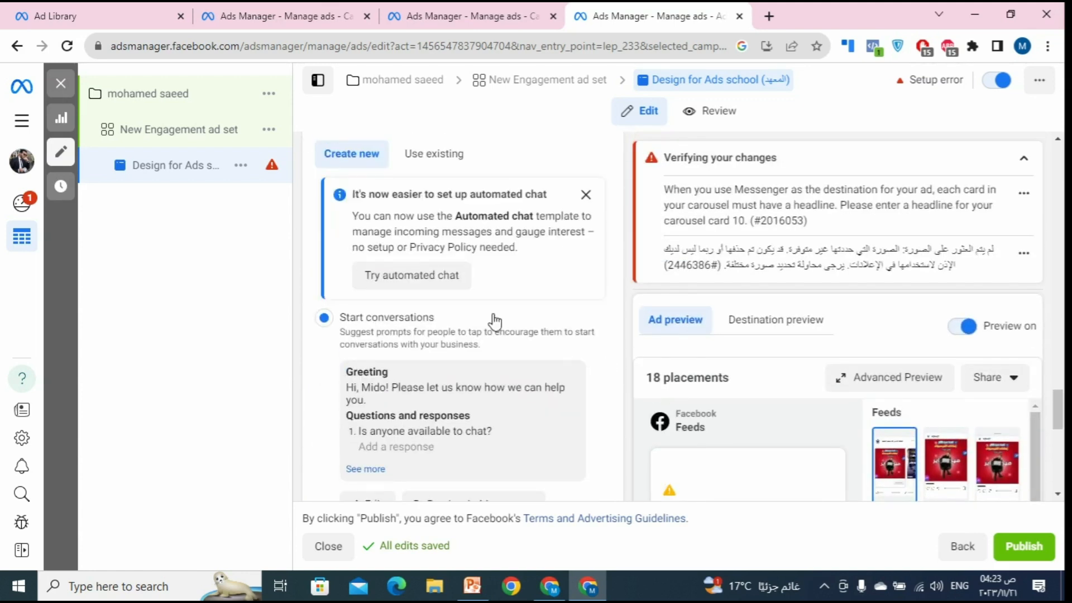
scroll(496, 308, "up", 4)
scroll(499, 307, "down", 12)
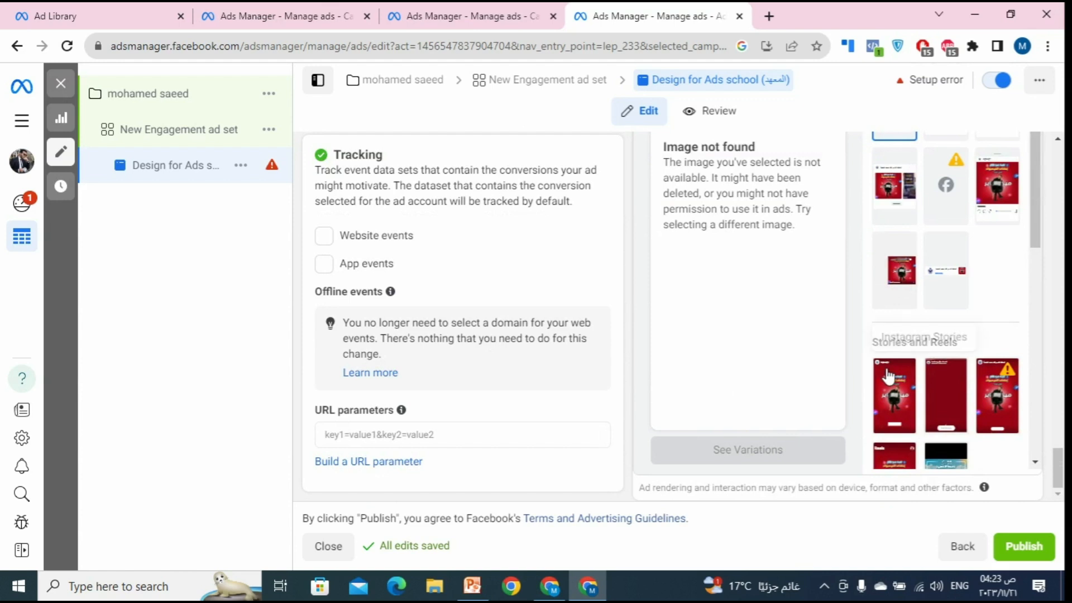
scroll(470, 347, "up", 15)
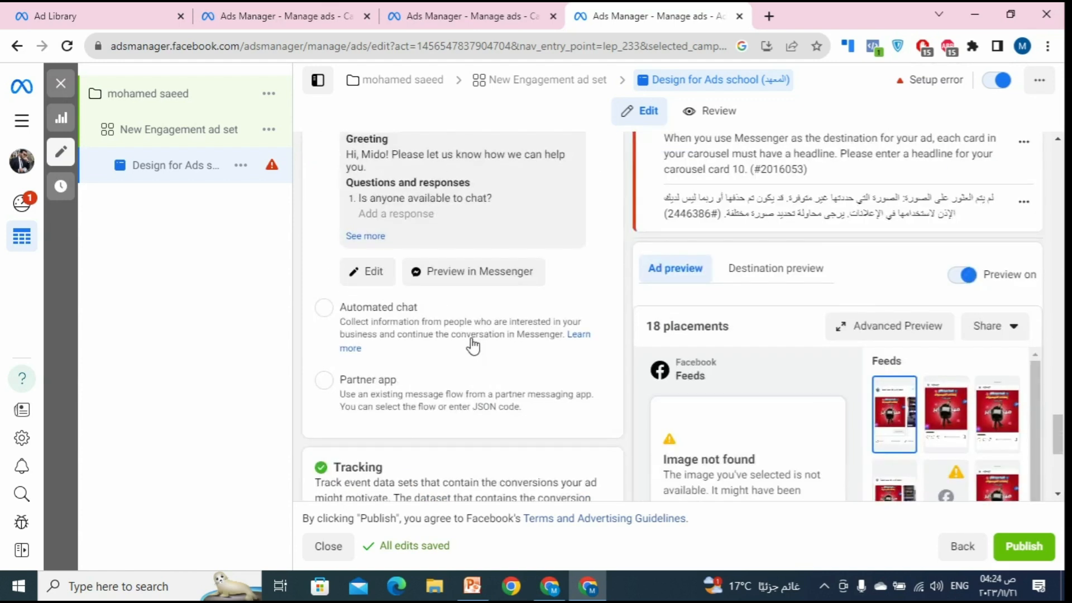
scroll(447, 337, "up", 5)
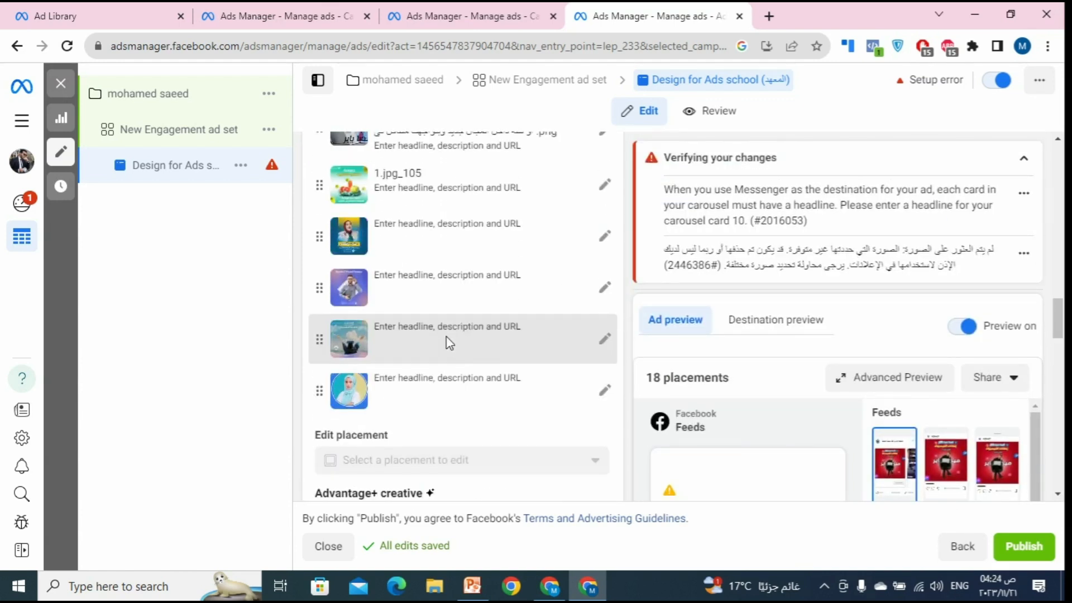
scroll(443, 290, "up", 3)
Step: Expand the ميديا باير.jpg card and clear the stray text from its Headline field
left_click(443, 286)
left_click(437, 370)
type("xd")
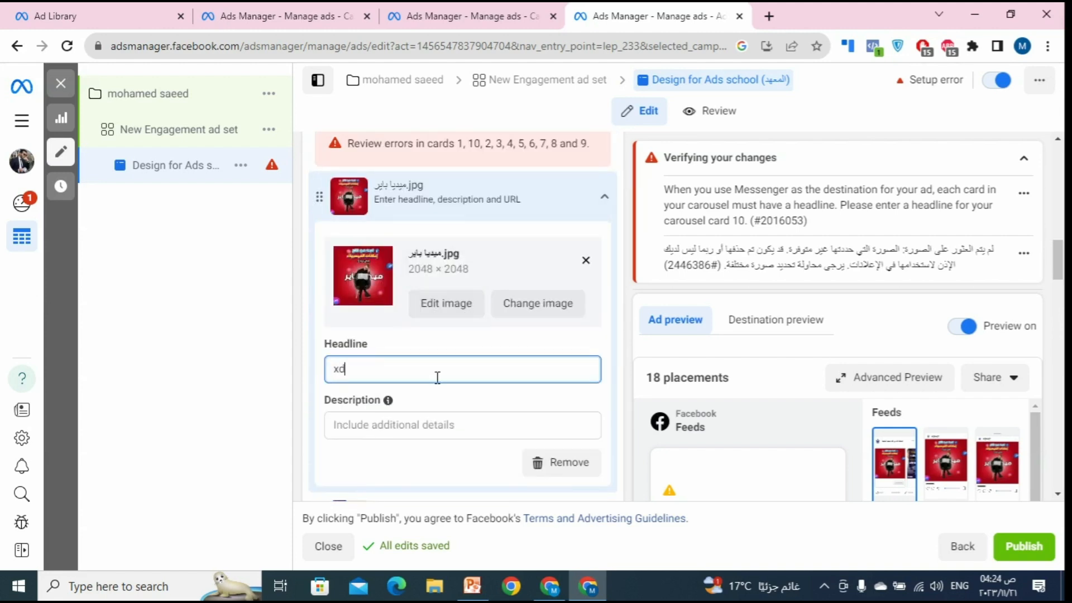
double_click(336, 368)
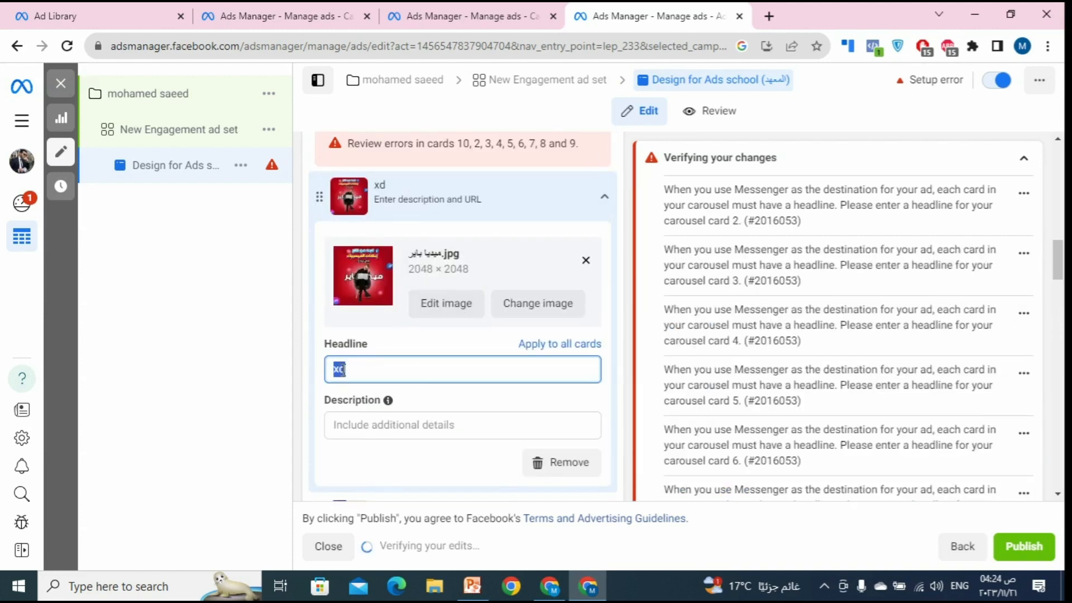
key("BackSpace")
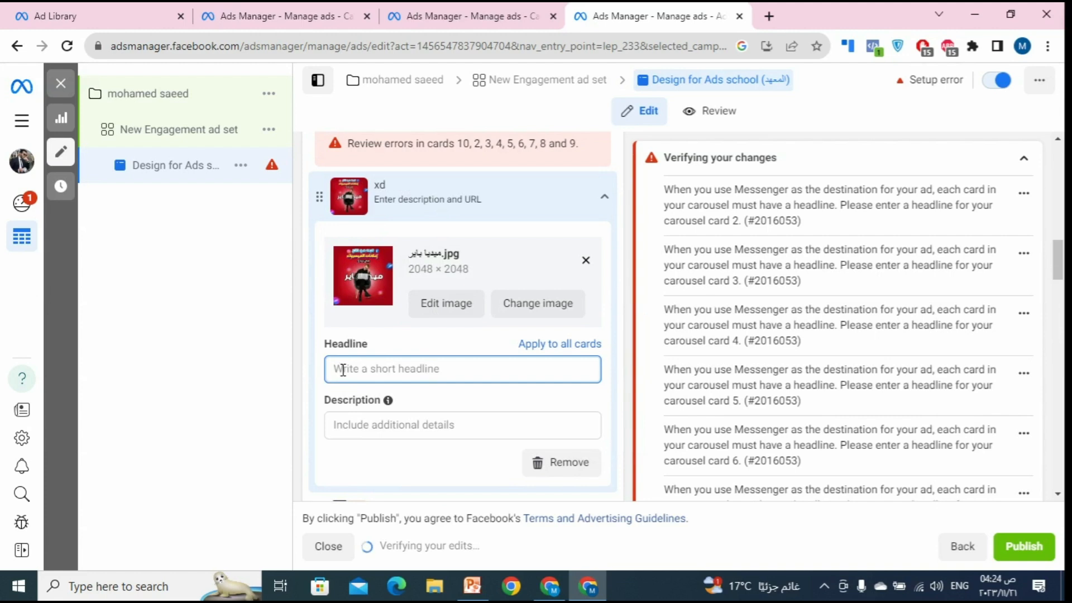
type("u")
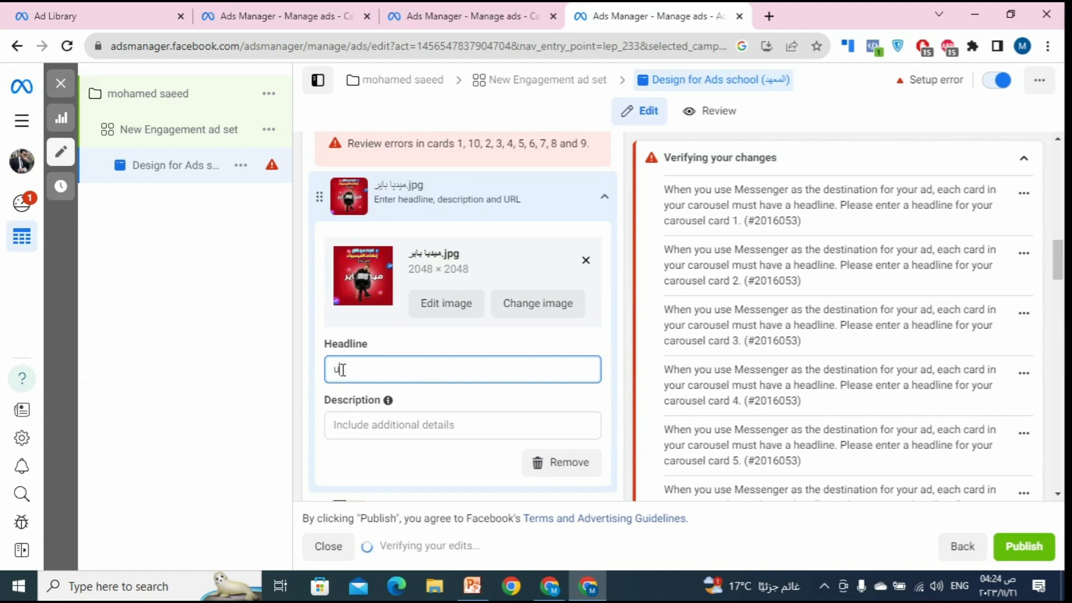
key("BackSpace")
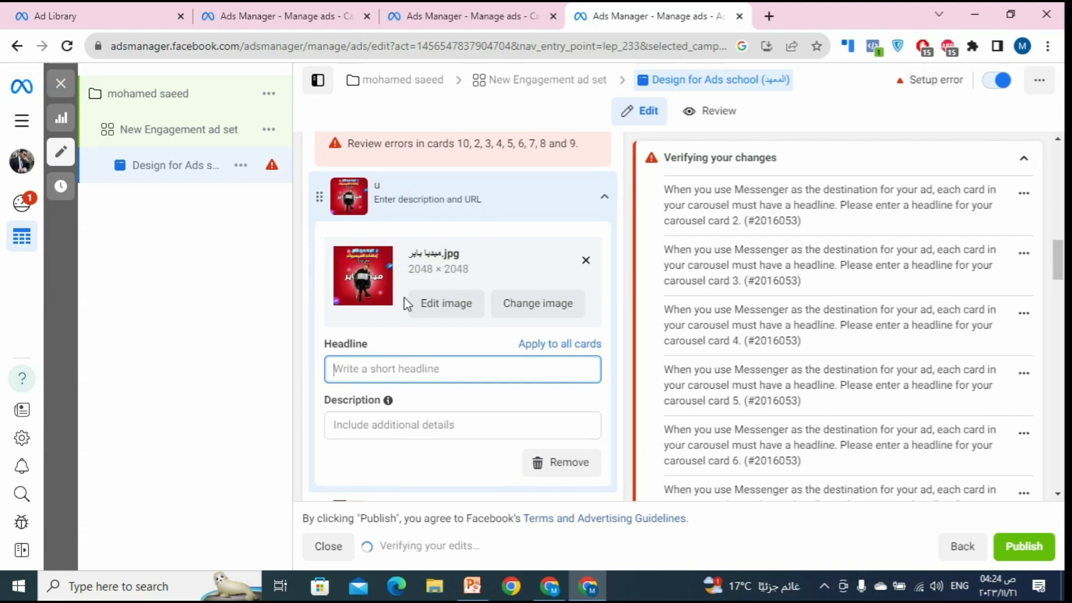
Step: Enter the headline عرض اليوم خصم 50% and scroll down to check the ad preview
type("ع")
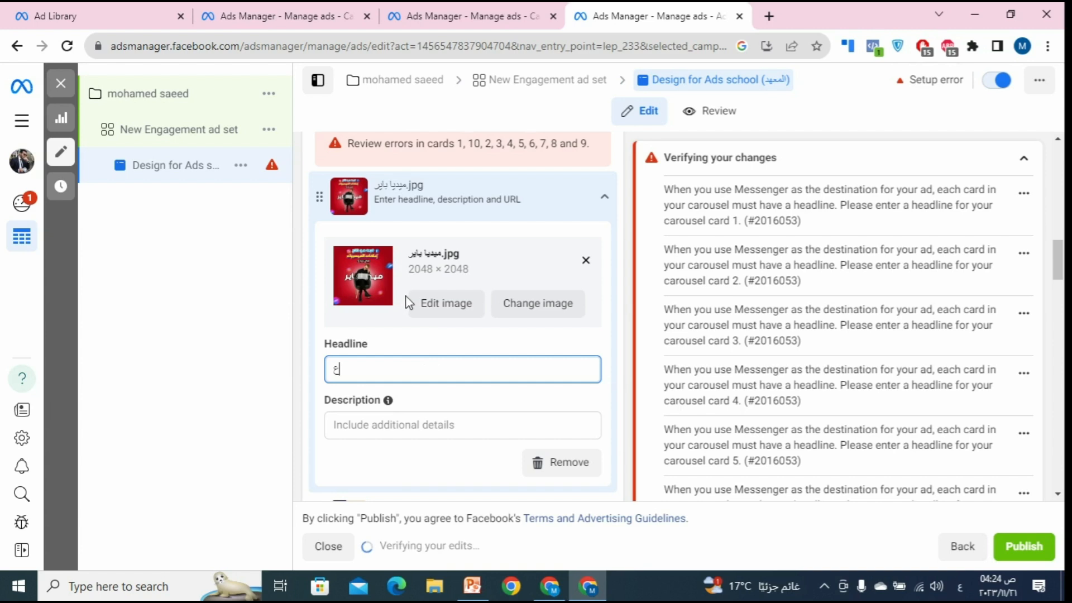
type("رض")
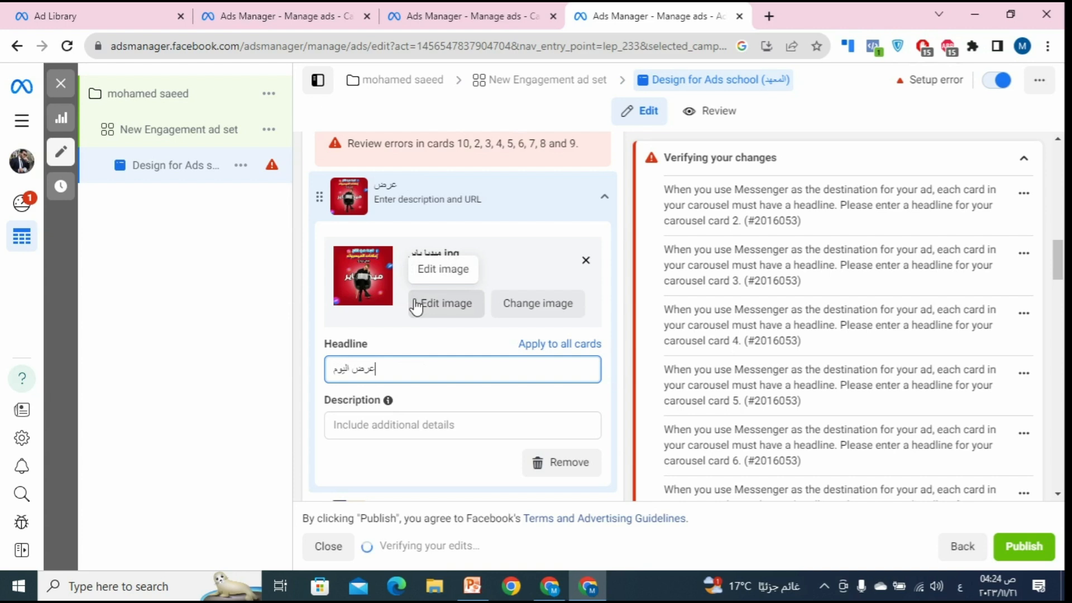
type("اليوم خصم 50%")
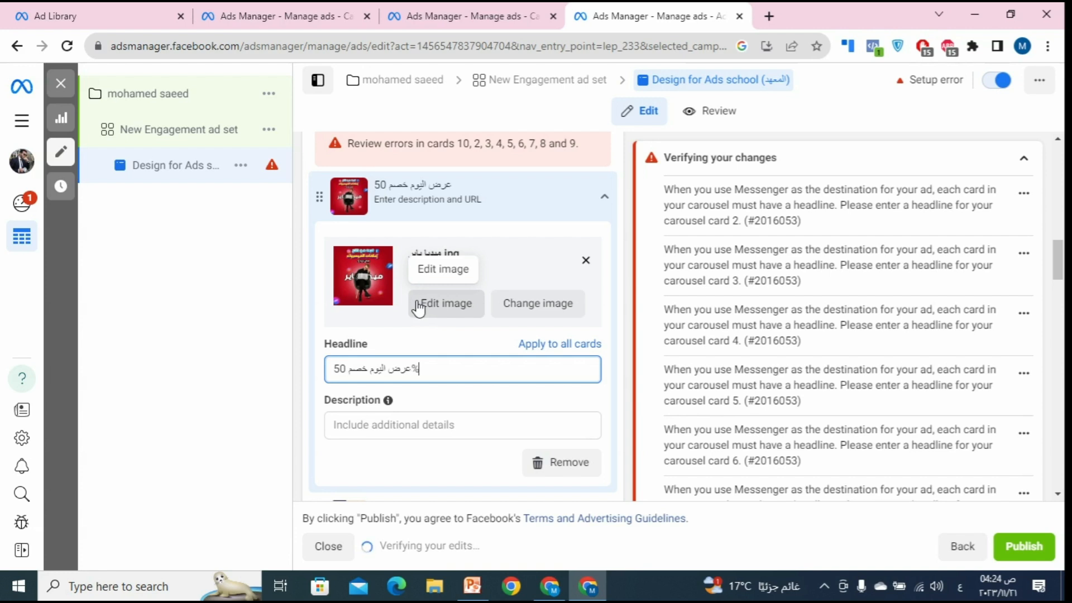
scroll(671, 229, "down", 19)
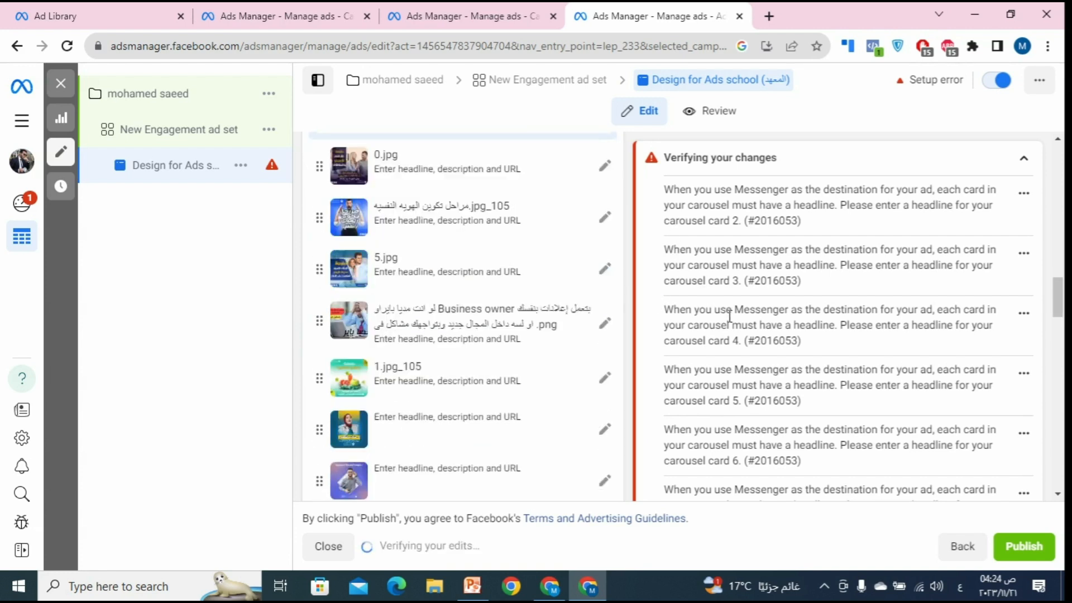
scroll(722, 311, "down", 5)
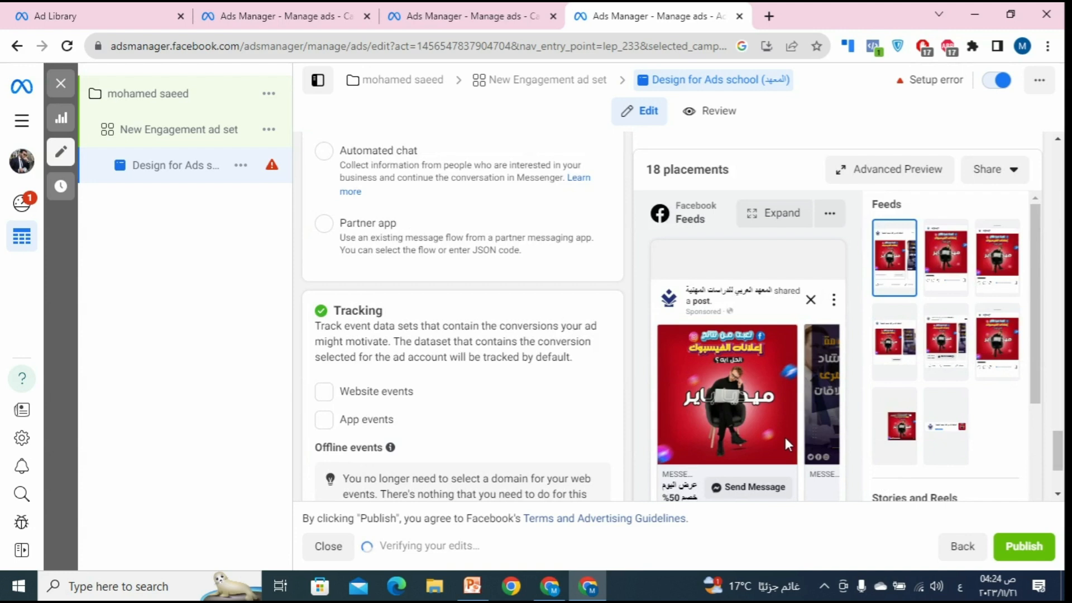
scroll(887, 325, "down", 3)
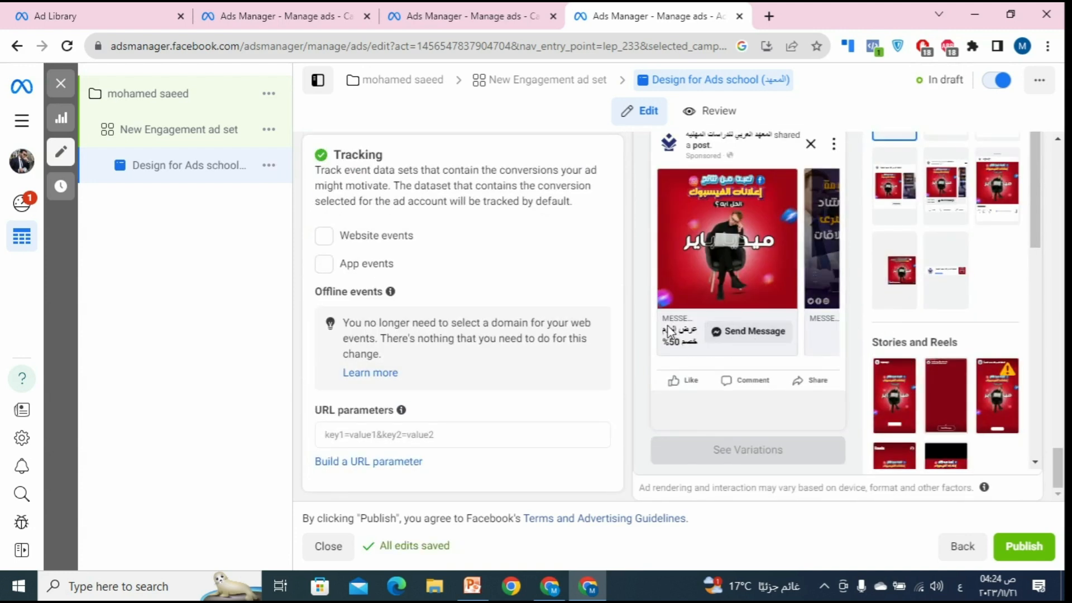
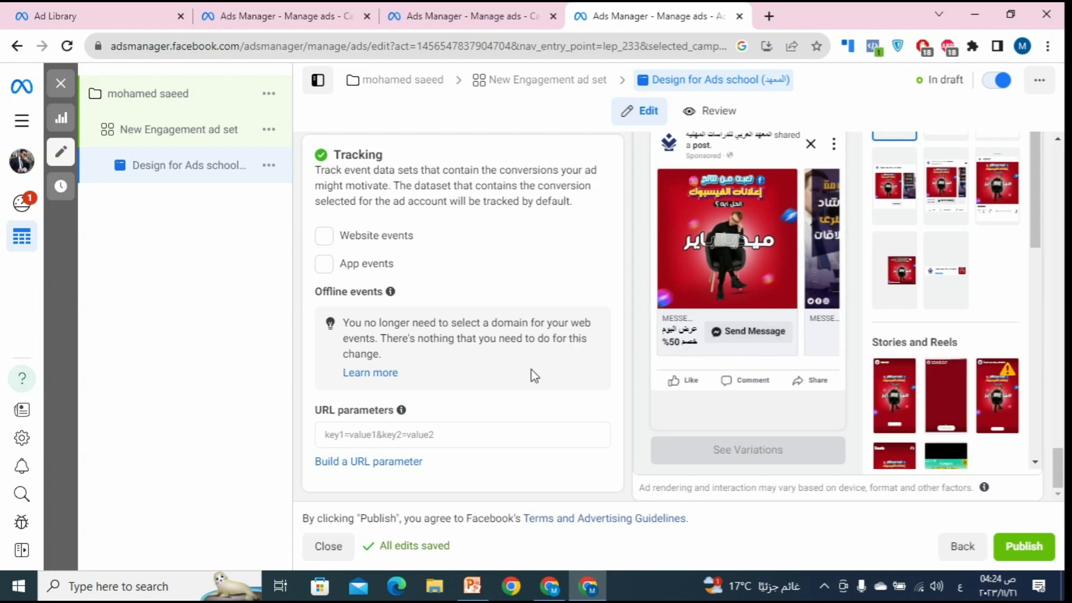
Step: Review the first card's headline 'عرض اليوم خصم 50%' and its still-empty description field
scroll(530, 375, "up", 10)
scroll(492, 313, "up", 4)
scroll(495, 347, "down", 10)
scroll(489, 355, "up", 15)
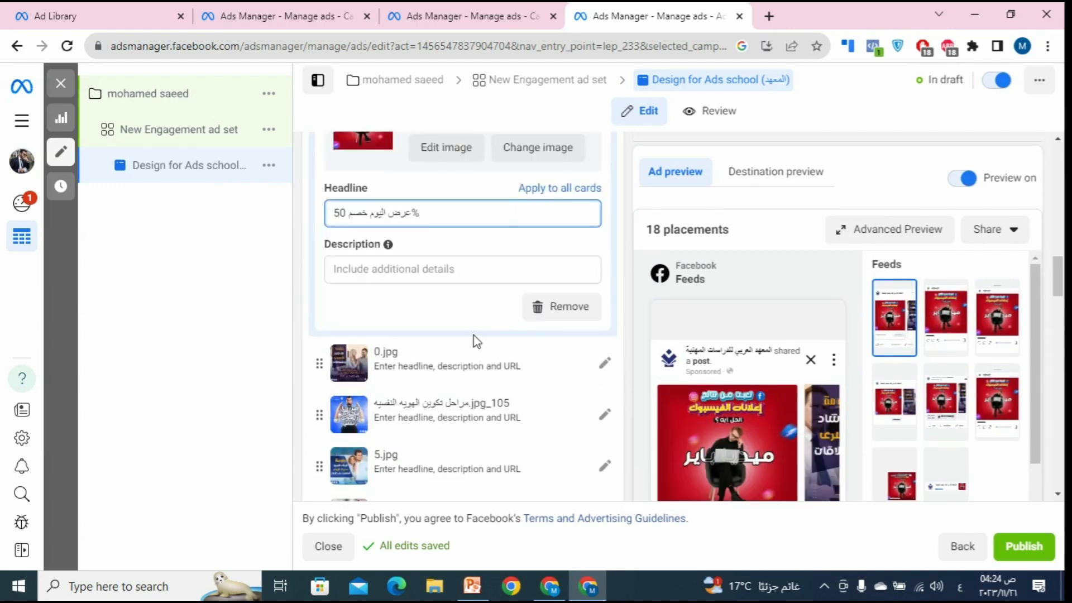
left_click(424, 270)
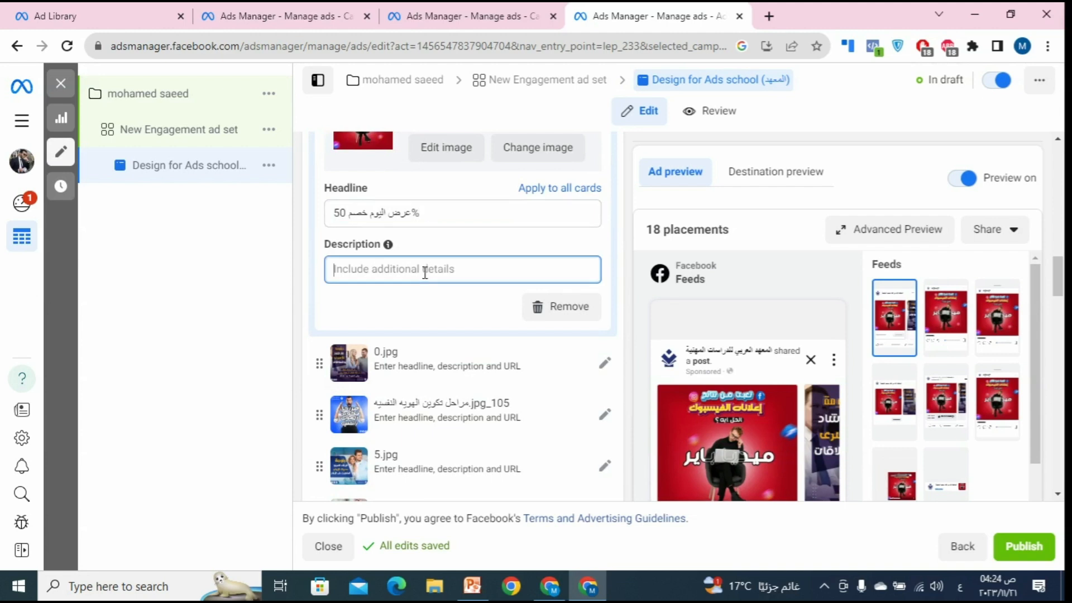
left_click_drag(459, 222, 365, 233)
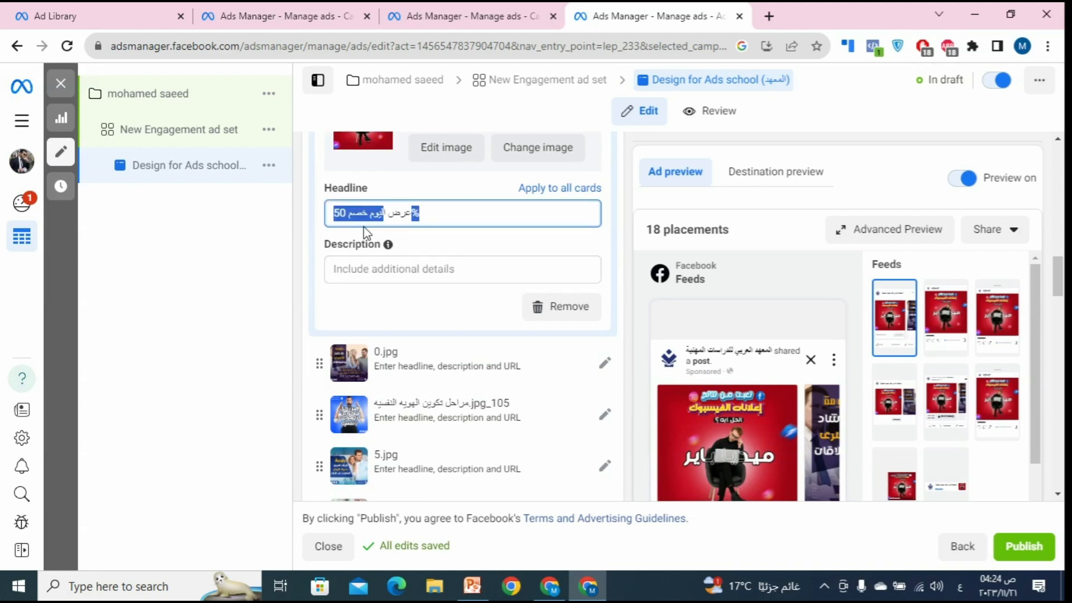
left_click(361, 270)
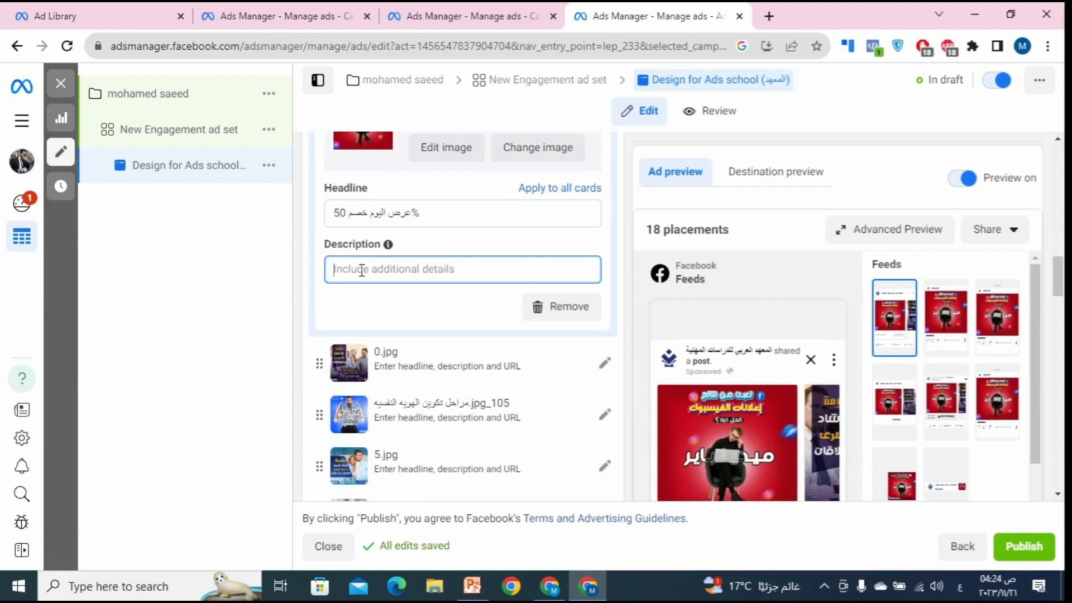
triple_click(376, 228)
left_click(397, 279)
Step: Scroll through the carousel card list to locate the 0.jpg card
scroll(444, 290, "down", 3)
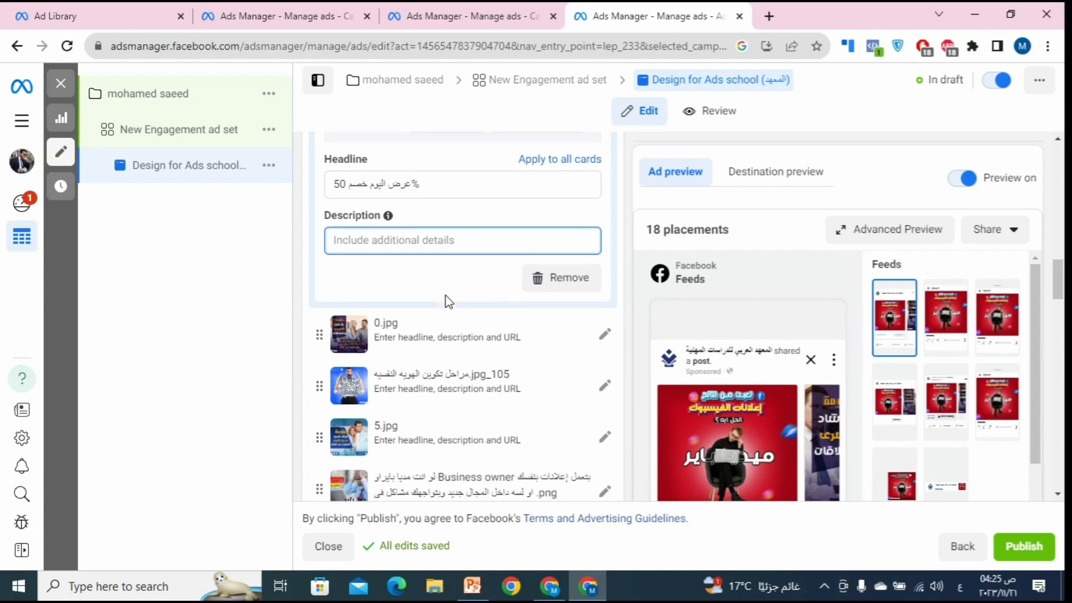
scroll(447, 296, "up", 1)
scroll(447, 293, "down", 1)
scroll(448, 294, "up", 15)
scroll(433, 270, "up", 2)
scroll(433, 268, "down", 10)
scroll(446, 311, "down", 5)
scroll(449, 311, "up", 8)
scroll(441, 306, "down", 3)
scroll(504, 355, "down", 3)
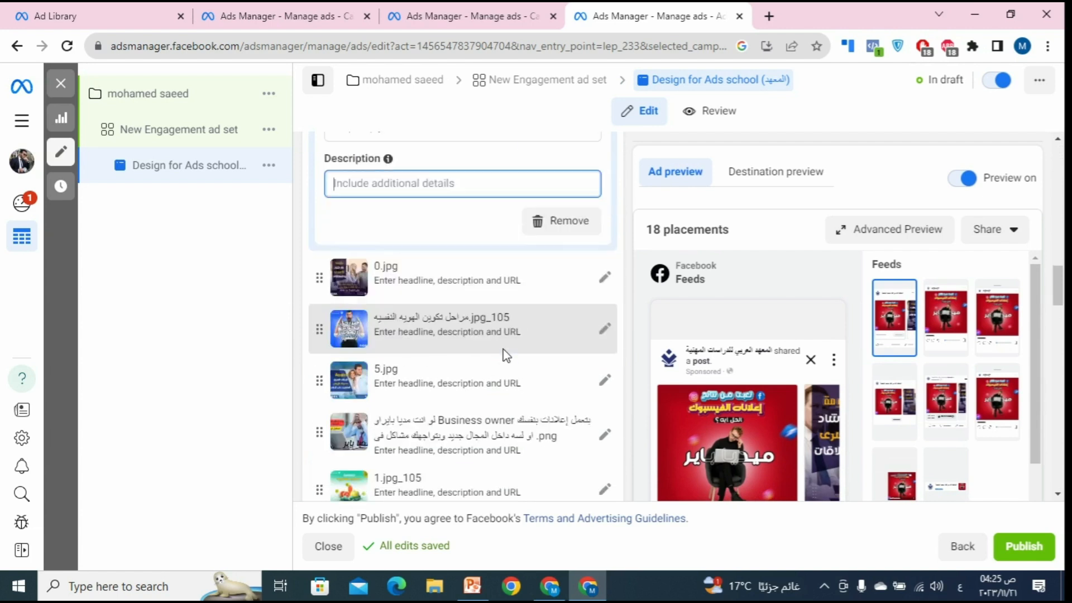
Step: Remove the 0.jpg, 5.jpg and 1.jpg_105 cards from the carousel
left_click(565, 259)
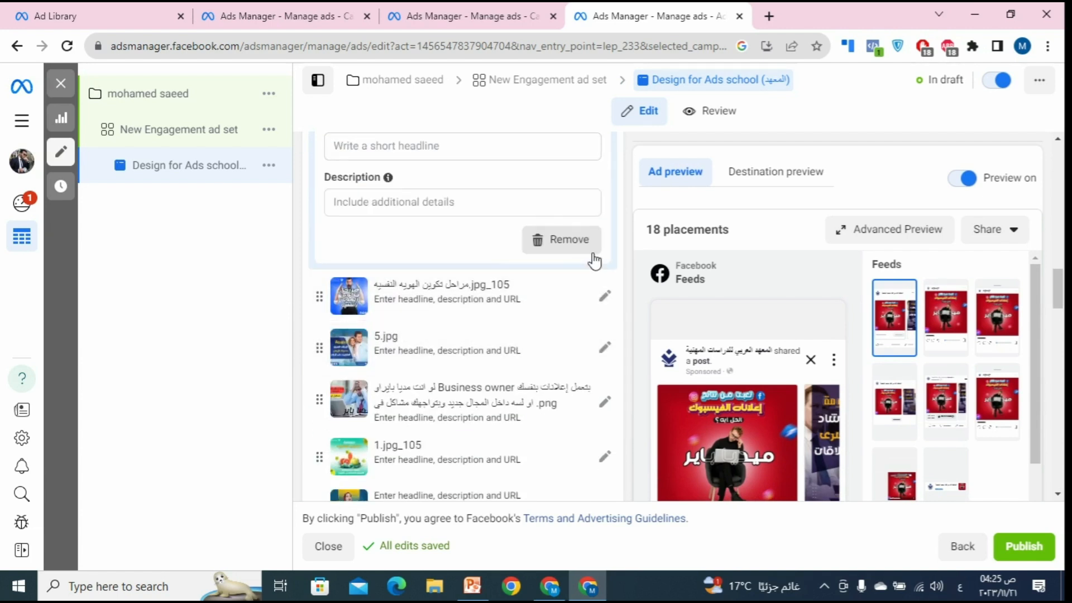
left_click(576, 258)
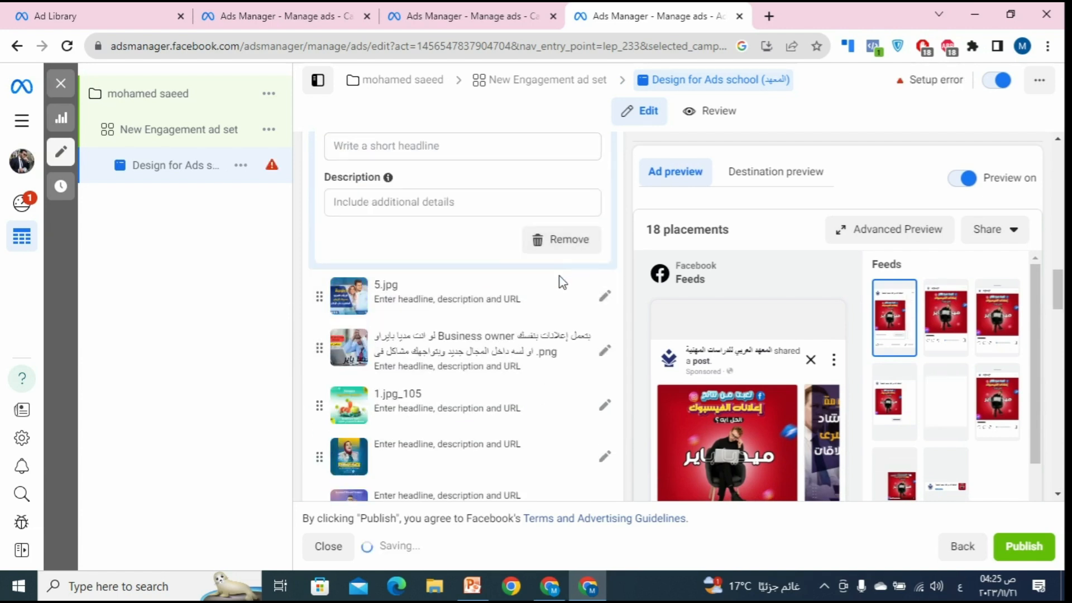
left_click(533, 312)
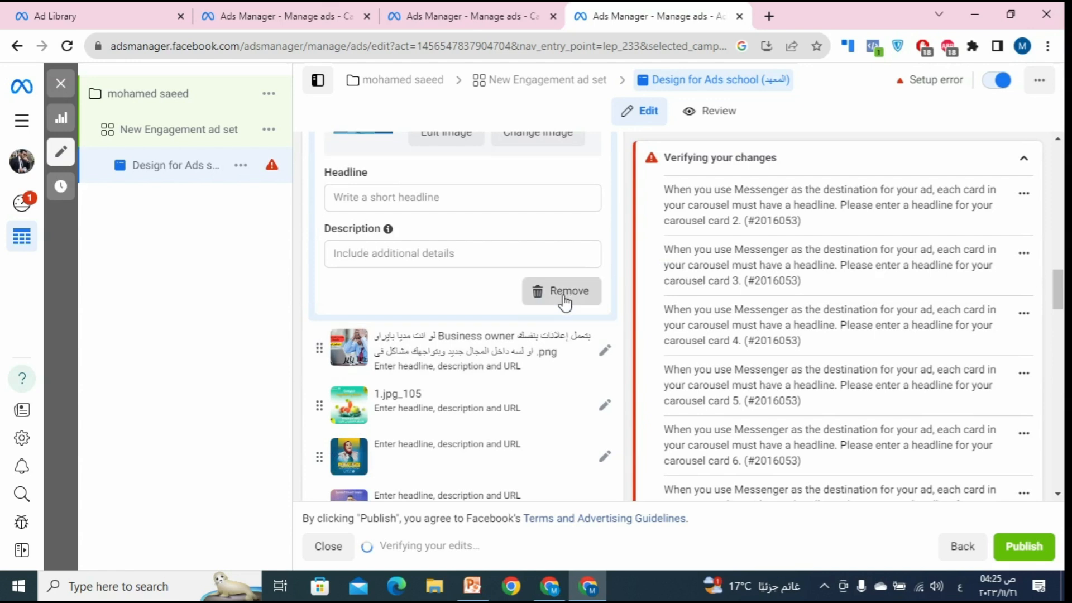
left_click(541, 344)
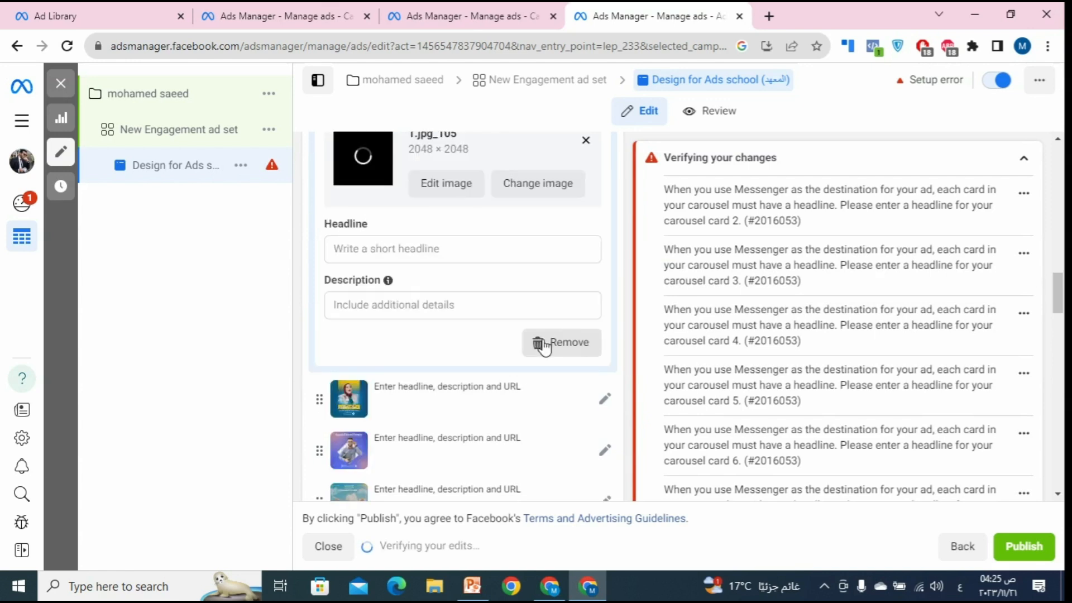
left_click(545, 344)
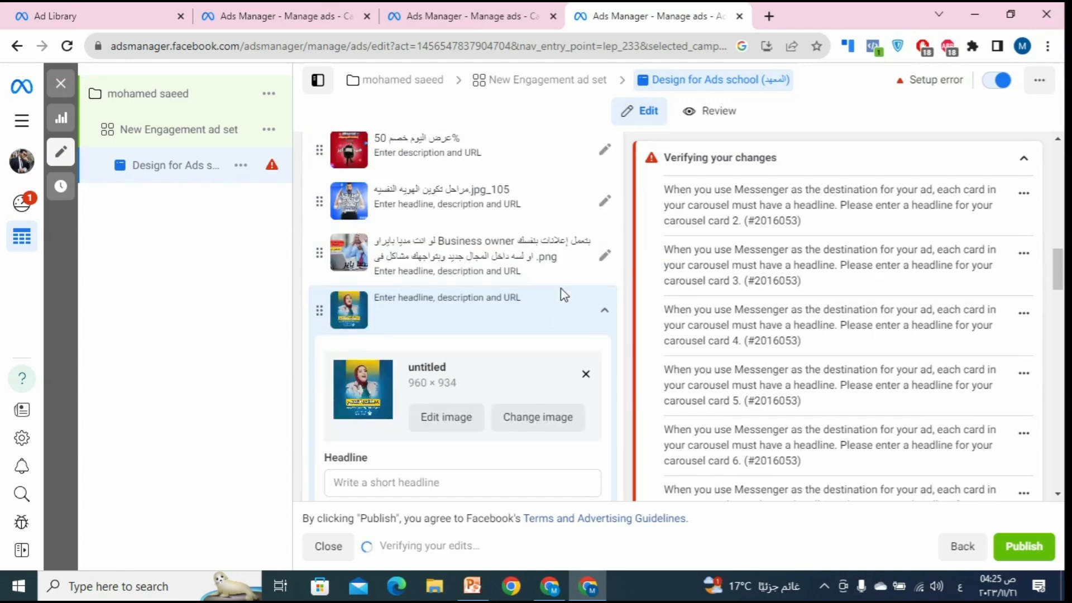
Step: Add the 720×1280 video from the Page as a new carousel card
scroll(562, 294, "down", 6)
scroll(545, 295, "up", 3)
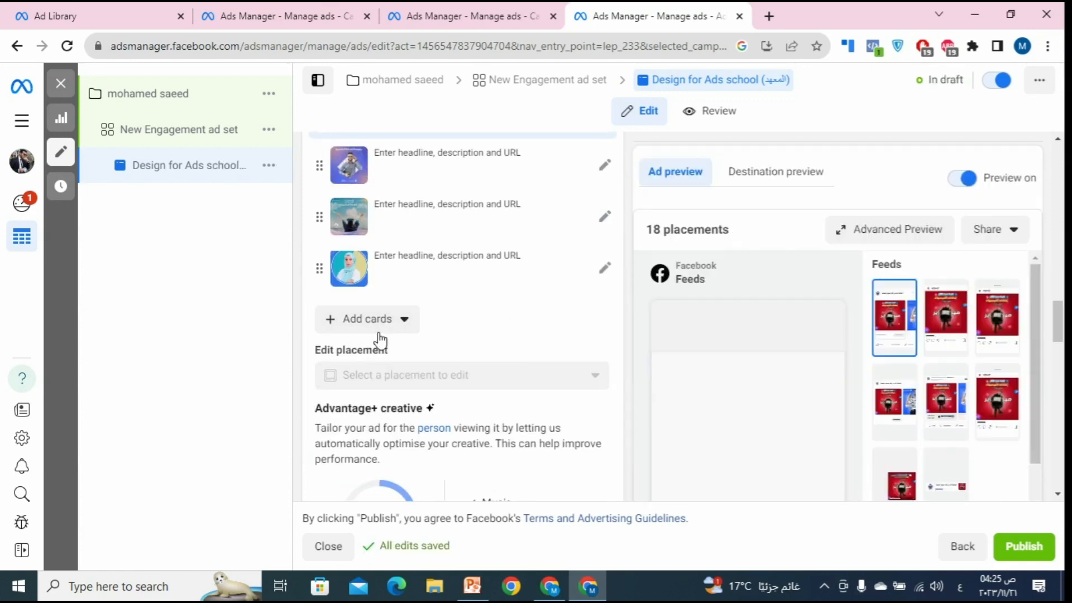
left_click(379, 330)
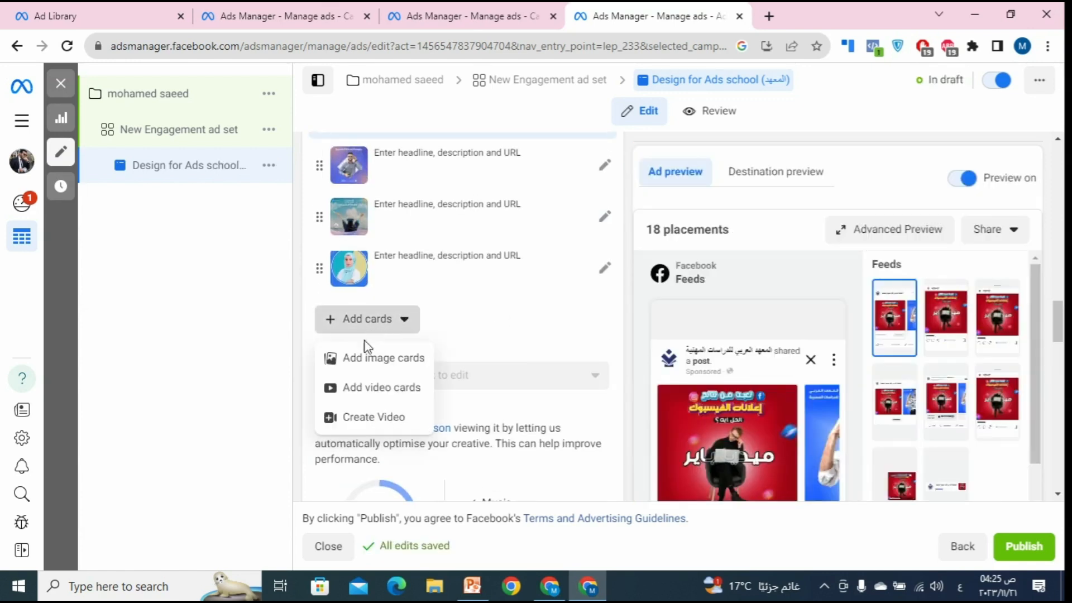
left_click(373, 389)
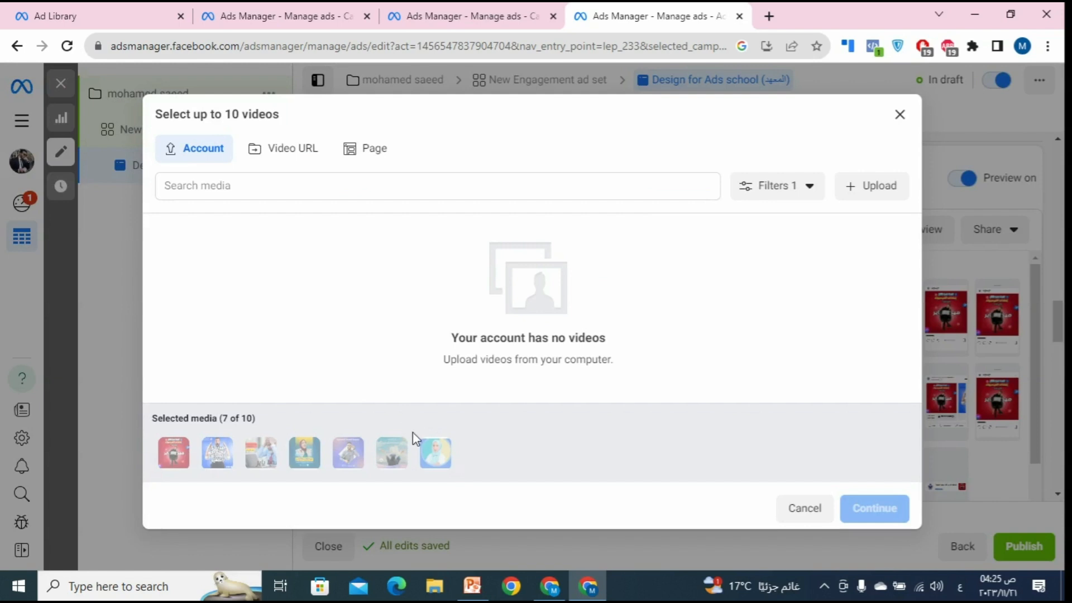
left_click(365, 151)
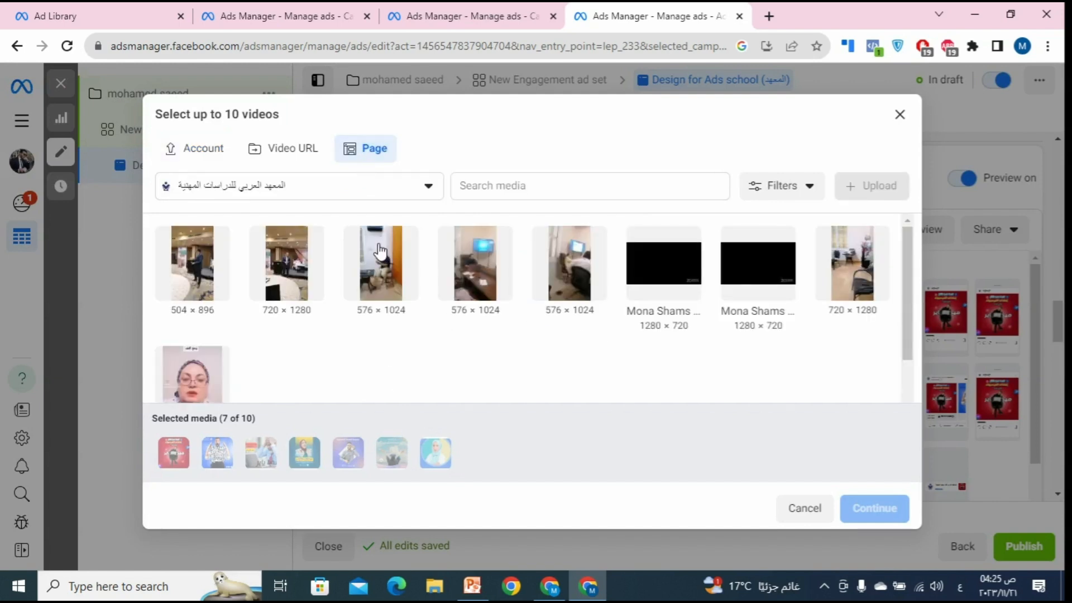
left_click(312, 282)
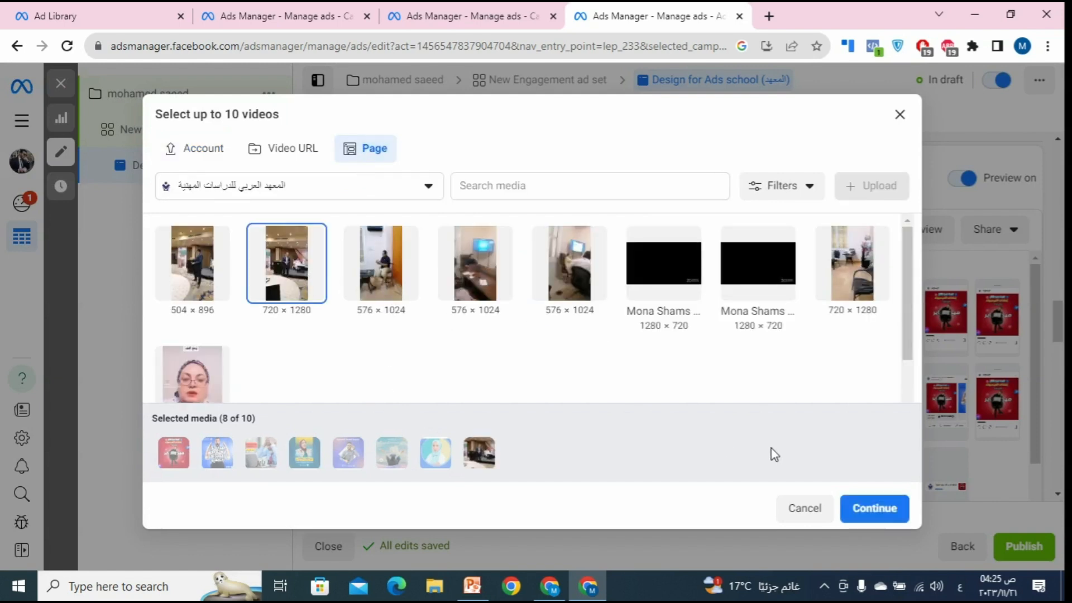
left_click(867, 523)
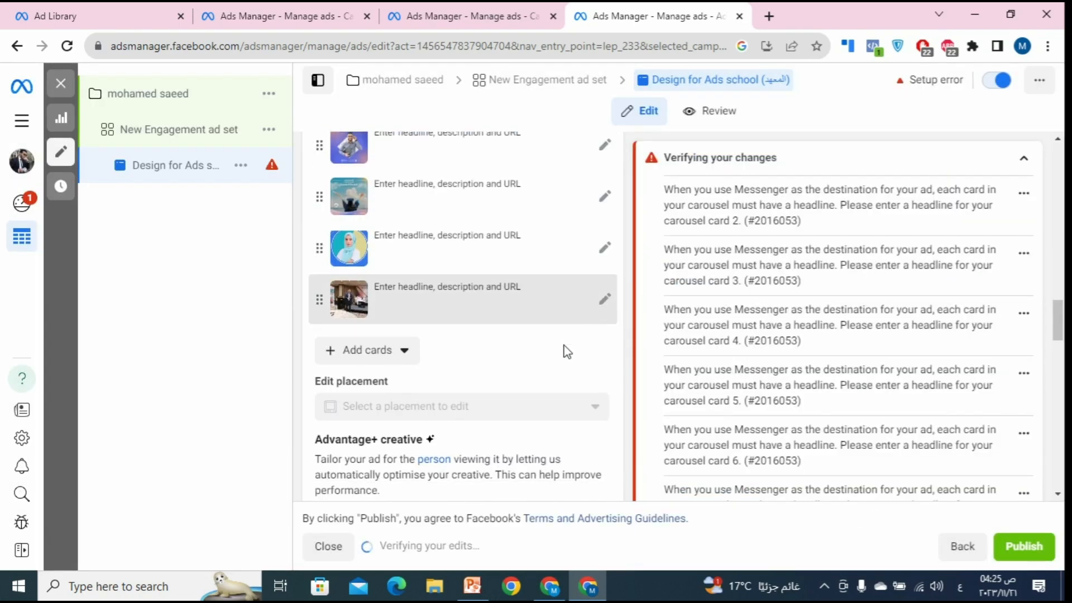
scroll(564, 353, "down", 5)
scroll(569, 353, "up", 5)
scroll(569, 353, "up", 1)
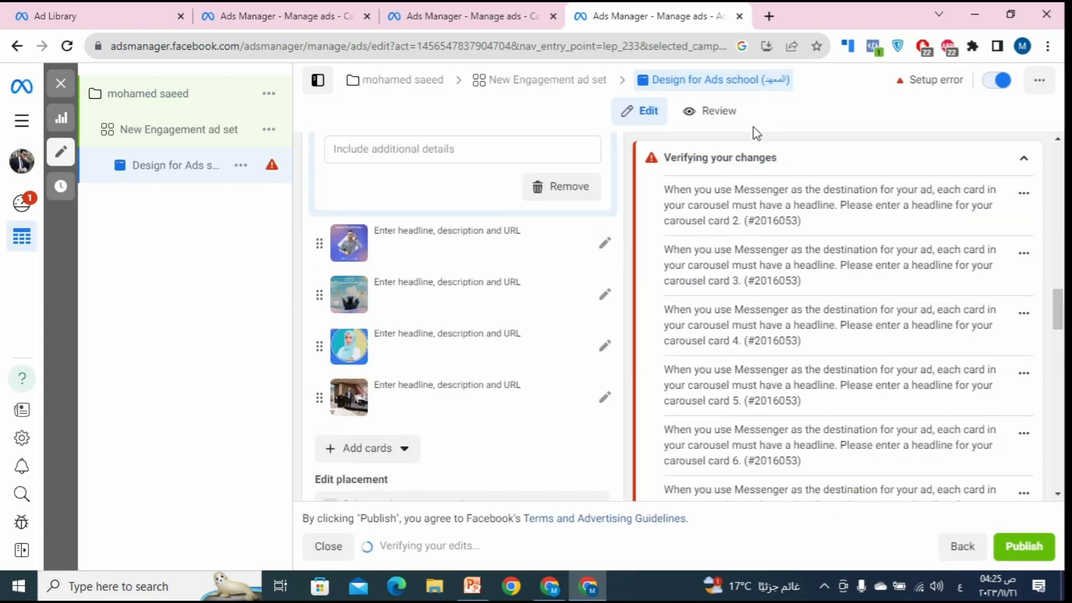
scroll(611, 245, "down", 1)
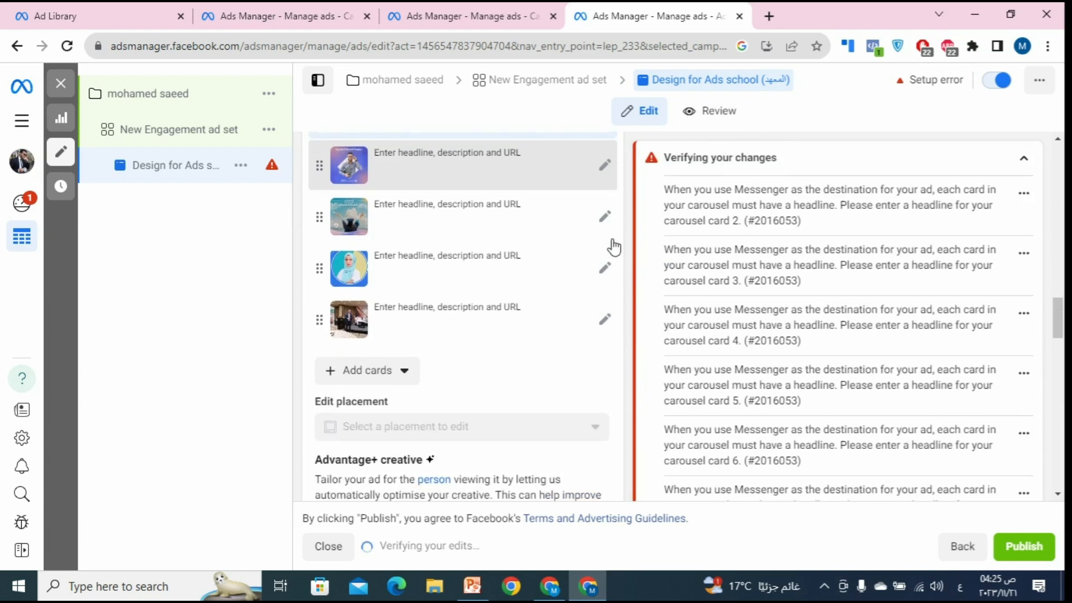
scroll(459, 354, "down", 7)
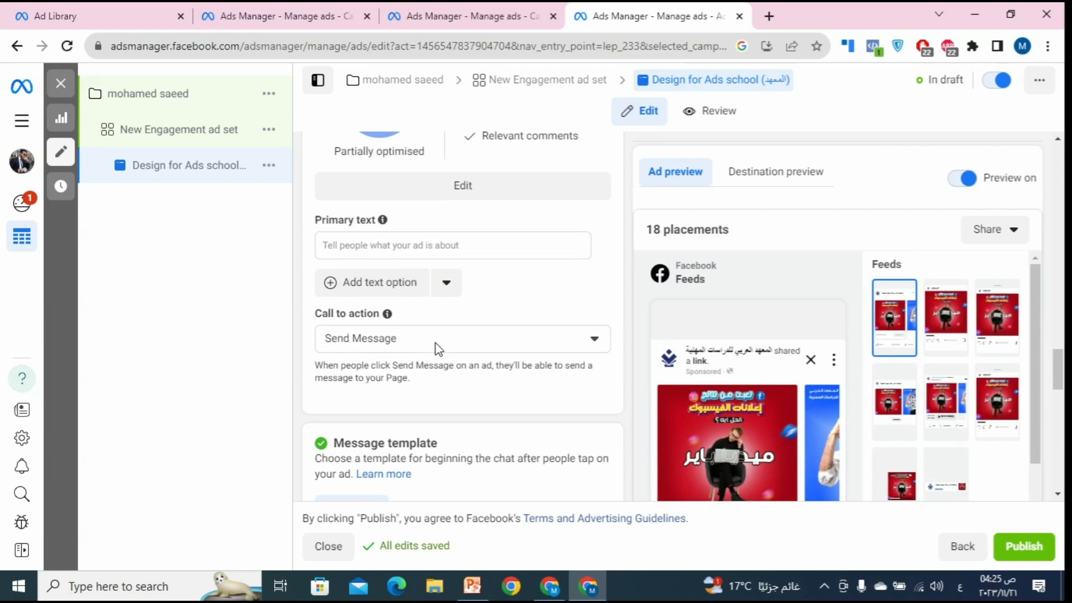
scroll(436, 349, "down", 2)
scroll(436, 350, "up", 3)
scroll(443, 352, "down", 3)
scroll(444, 349, "down", 10)
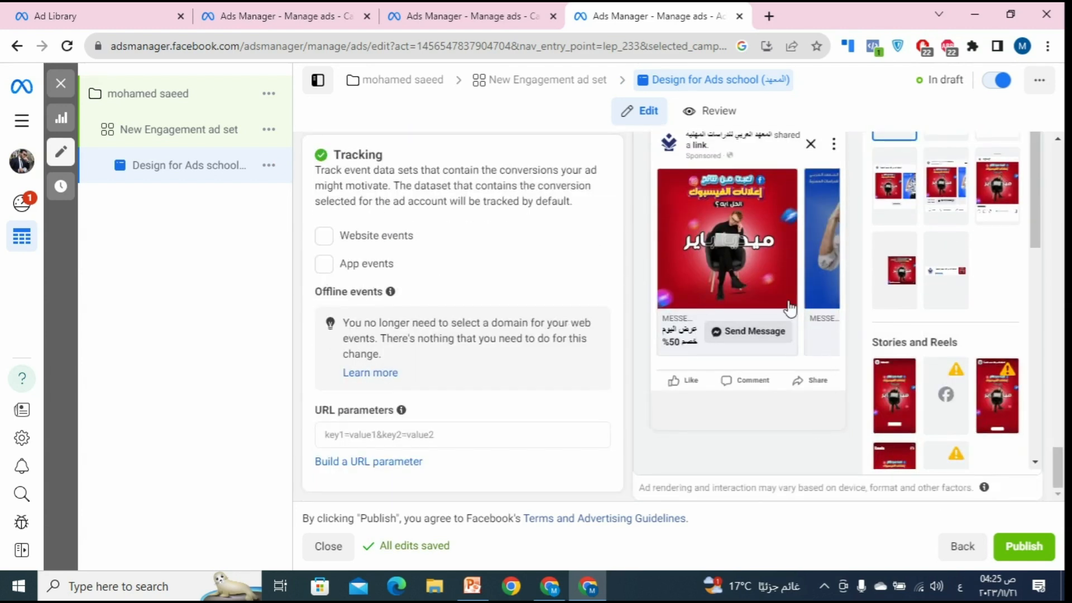
scroll(728, 343, "up", 1)
scroll(727, 343, "up", 5)
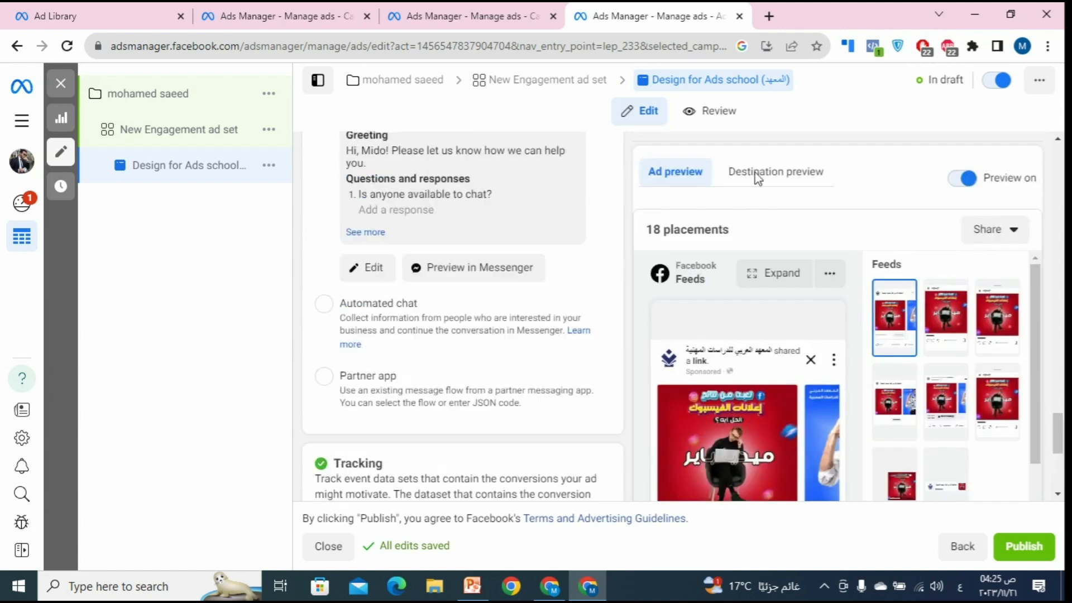
scroll(520, 360, "up", 2)
scroll(493, 355, "up", 10)
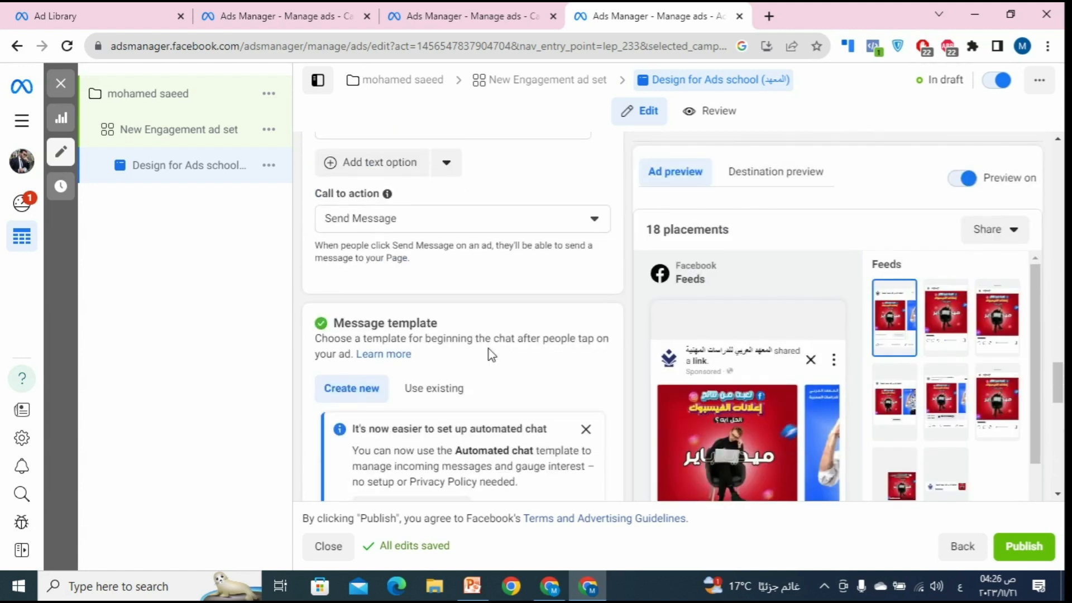
Step: Clear the images from the hijab, man, and 770×718 image cards
left_click(478, 325)
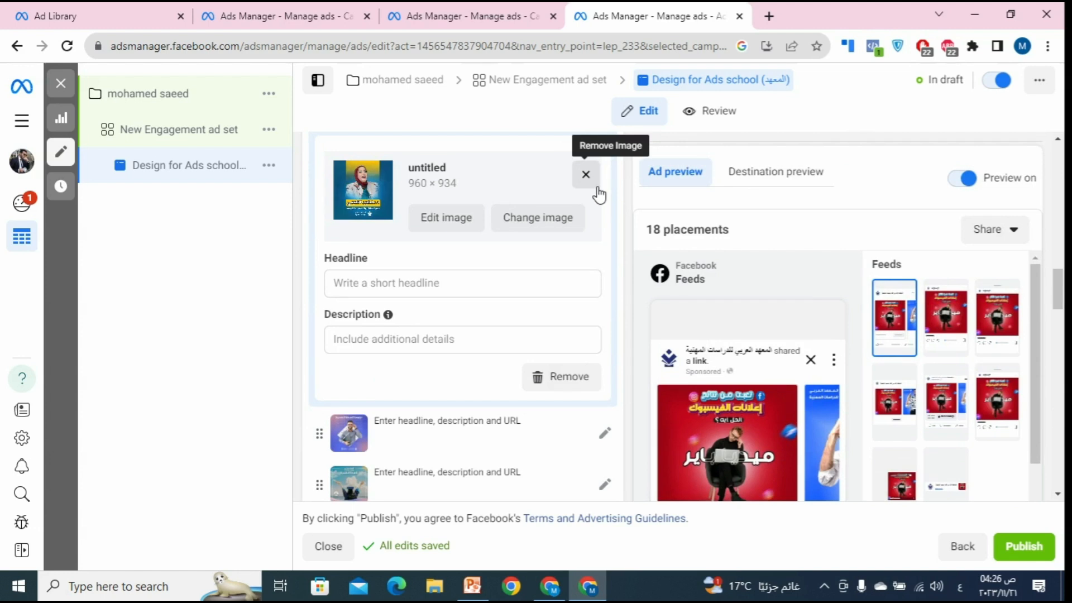
left_click(597, 188)
left_click(602, 373)
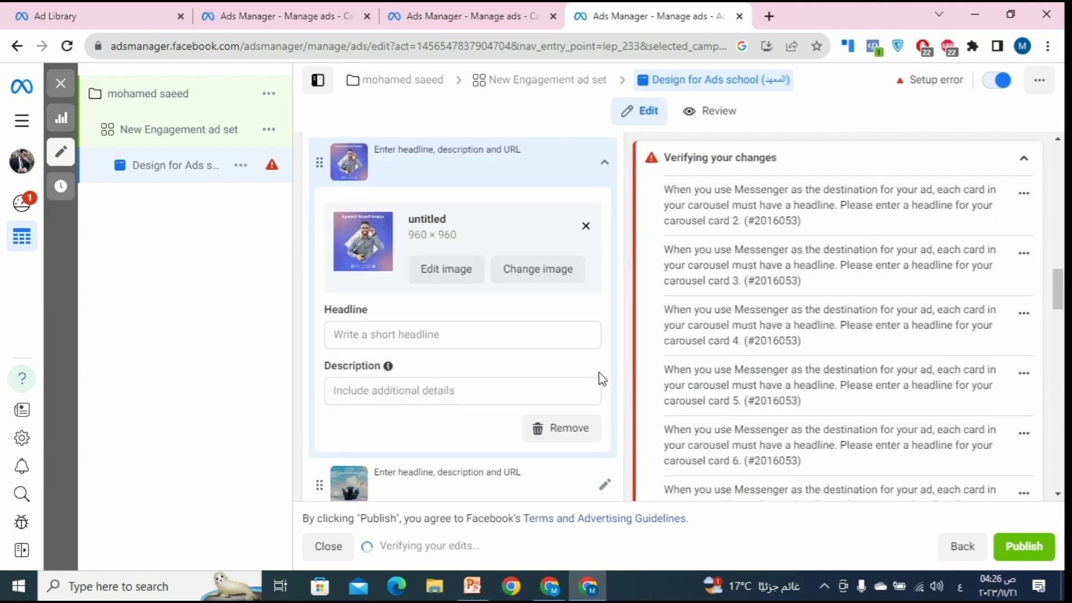
left_click(586, 226)
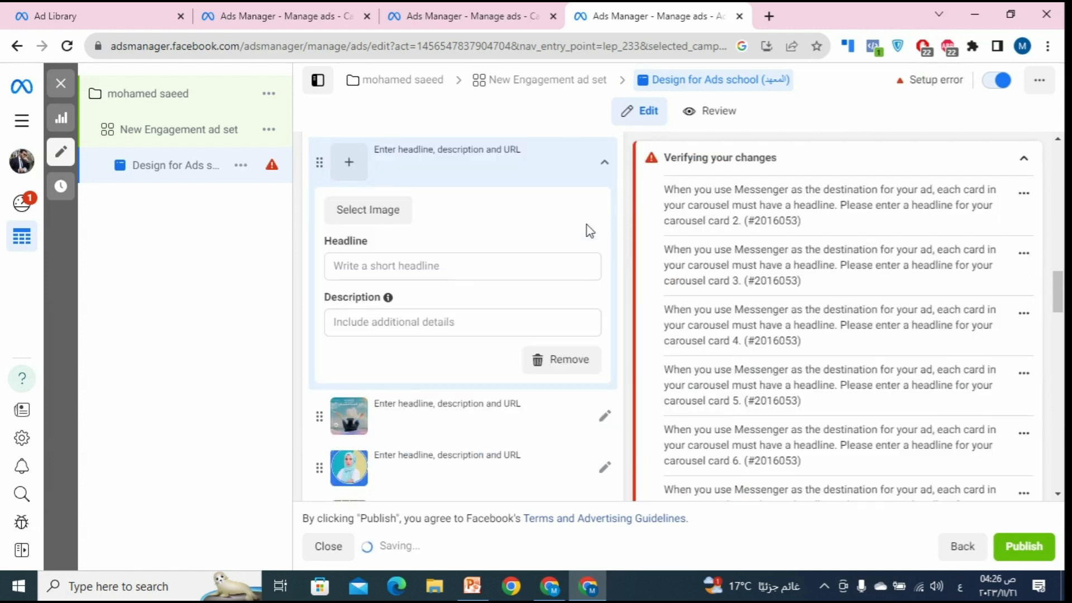
left_click(594, 430)
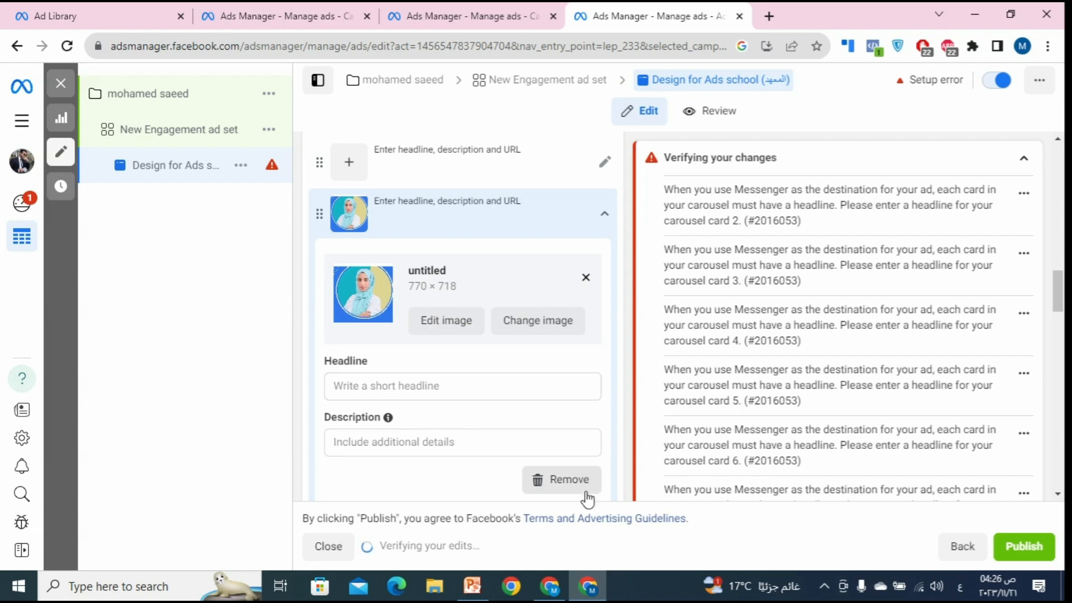
left_click(557, 478)
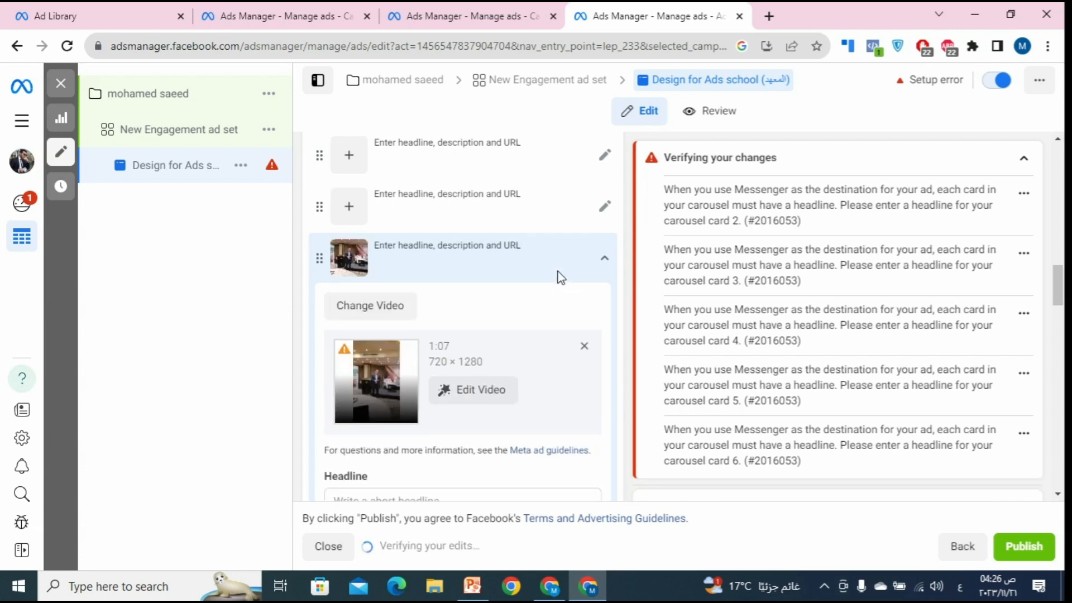
Step: Remove the offer image from the first 50% offer card, then collapse and reopen it
left_click(602, 267)
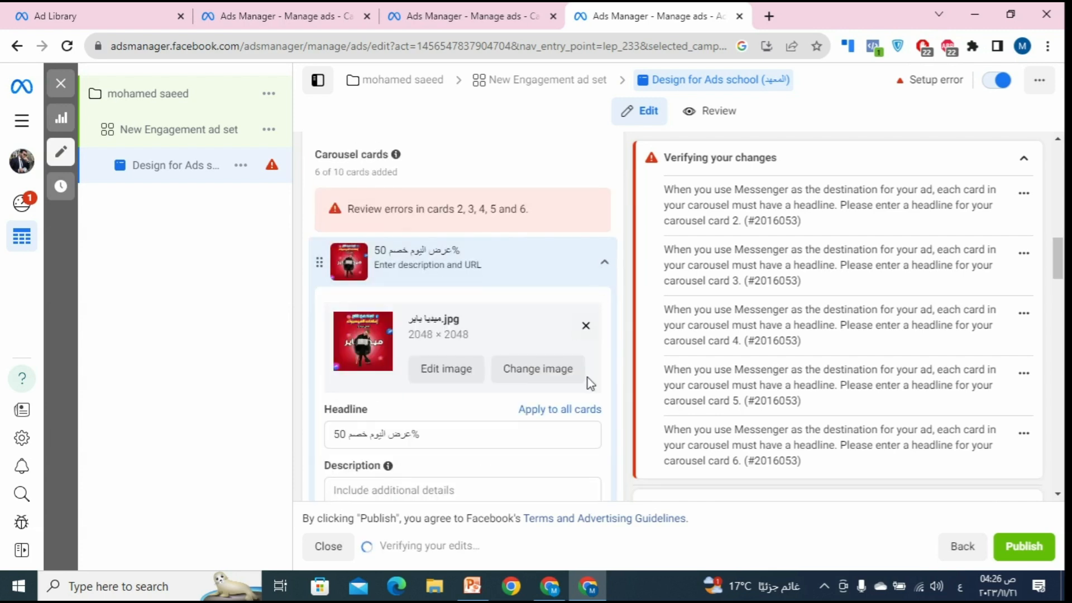
scroll(587, 391, "down", 1)
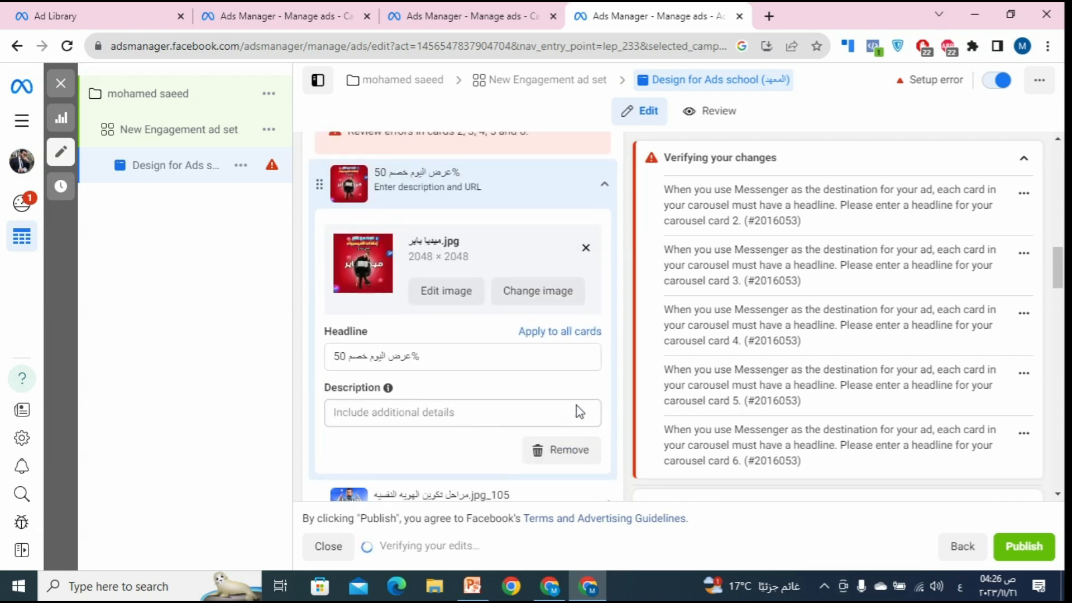
left_click(586, 248)
left_click(605, 192)
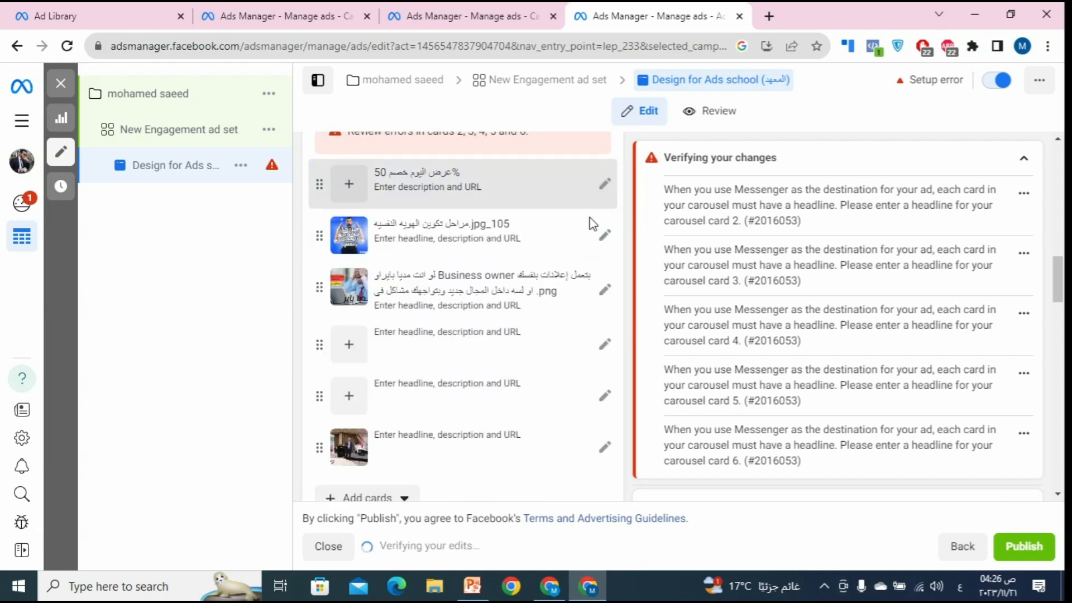
left_click(605, 184)
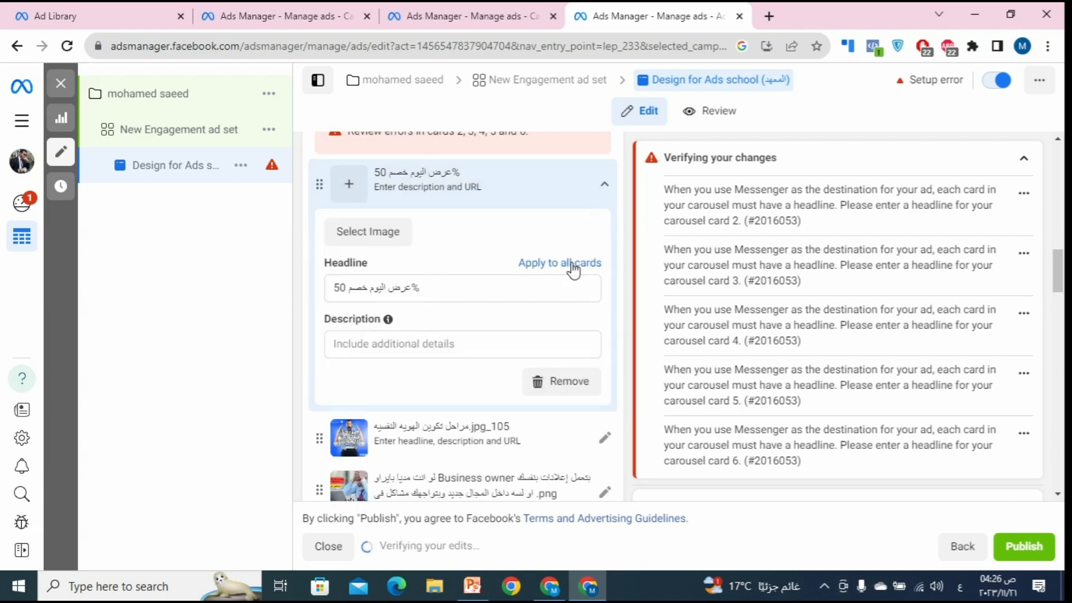
Step: Delete the imageless, jpg_105 and Business owner cards, then check the video card's settings
left_click(565, 391)
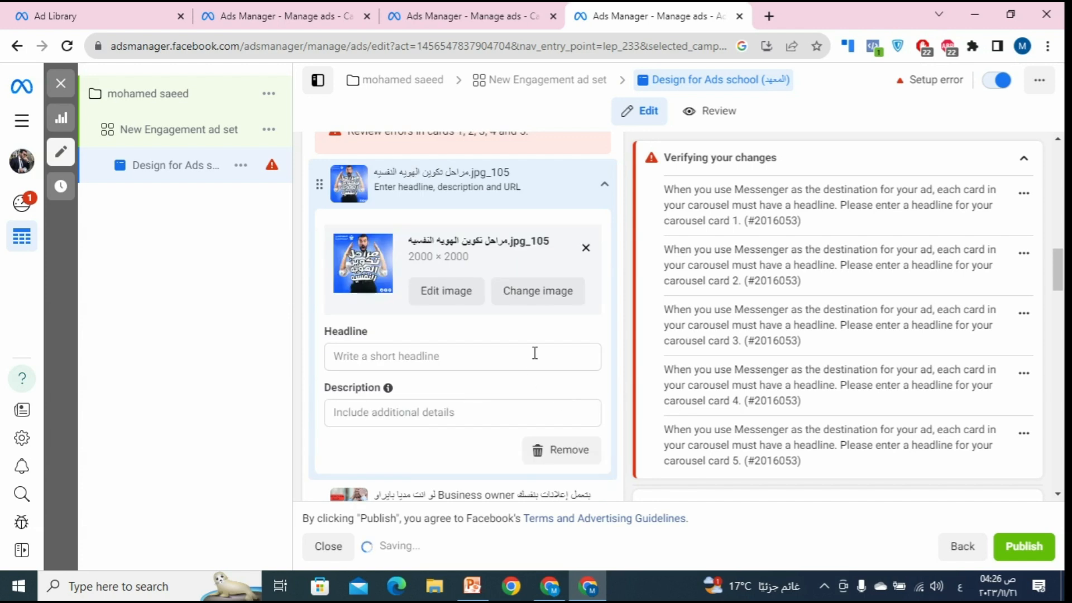
left_click(556, 466)
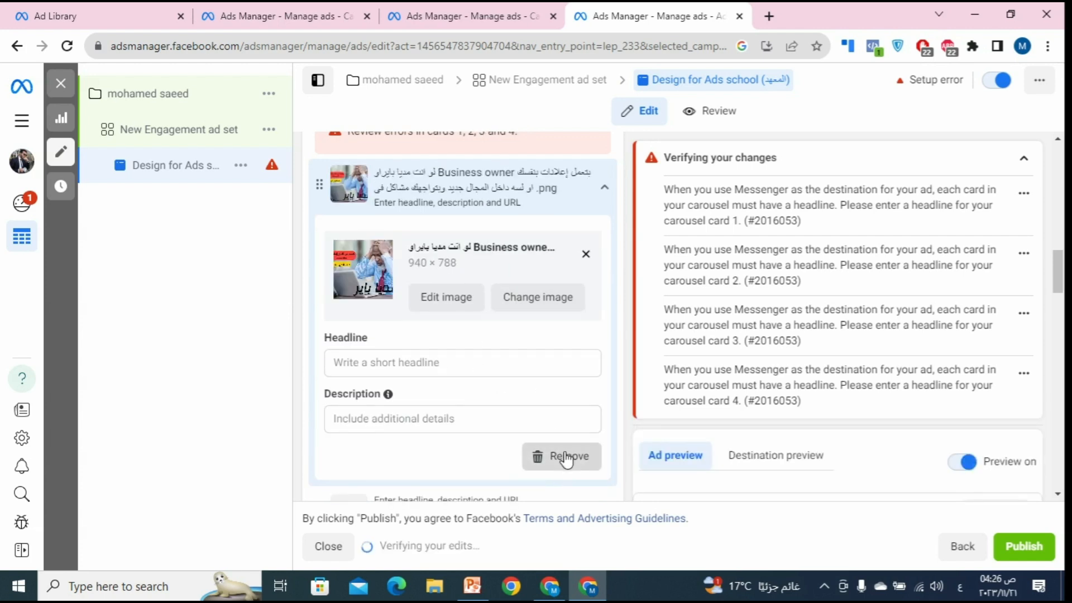
left_click(561, 456)
scroll(545, 430, "down", 3)
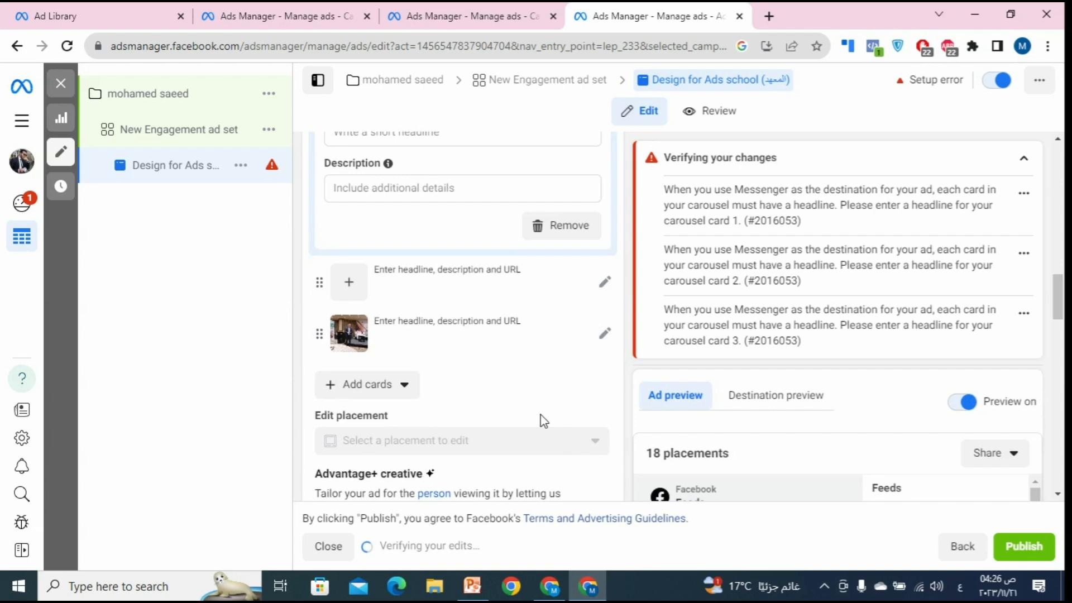
left_click(549, 338)
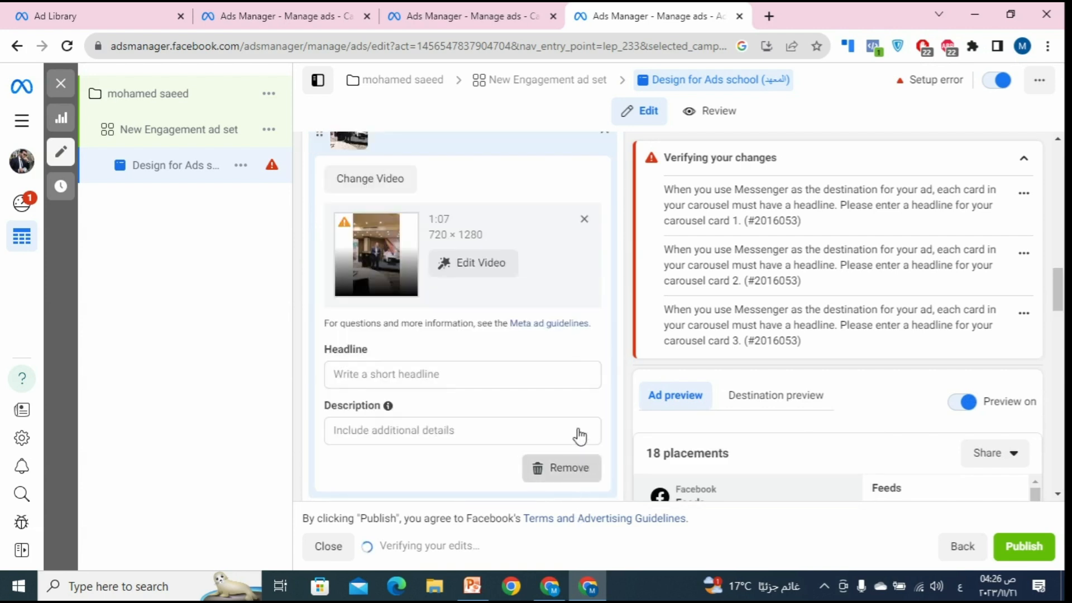
scroll(545, 387, "up", 15)
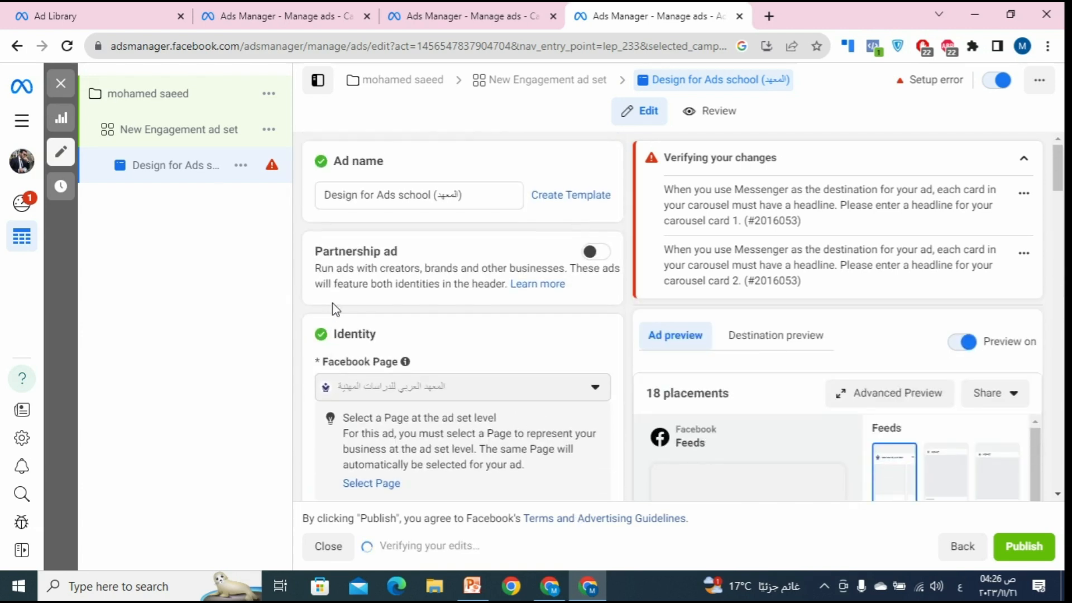
scroll(333, 302, "down", 8)
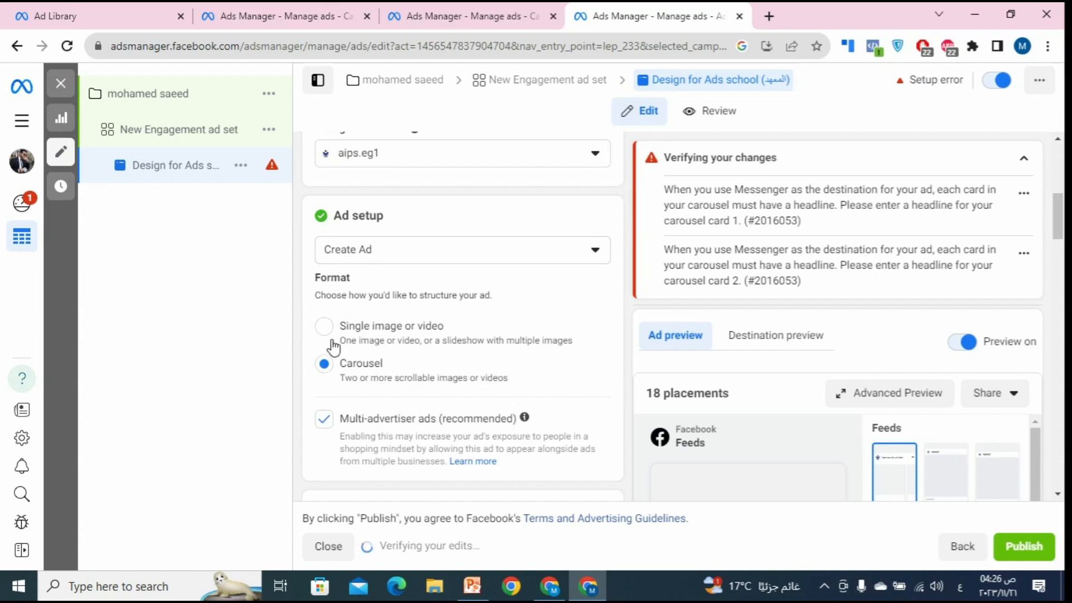
Step: Switch the format to Single image or video and add ميديا باير.jpg as the image
left_click(356, 334)
scroll(383, 311, "down", 8)
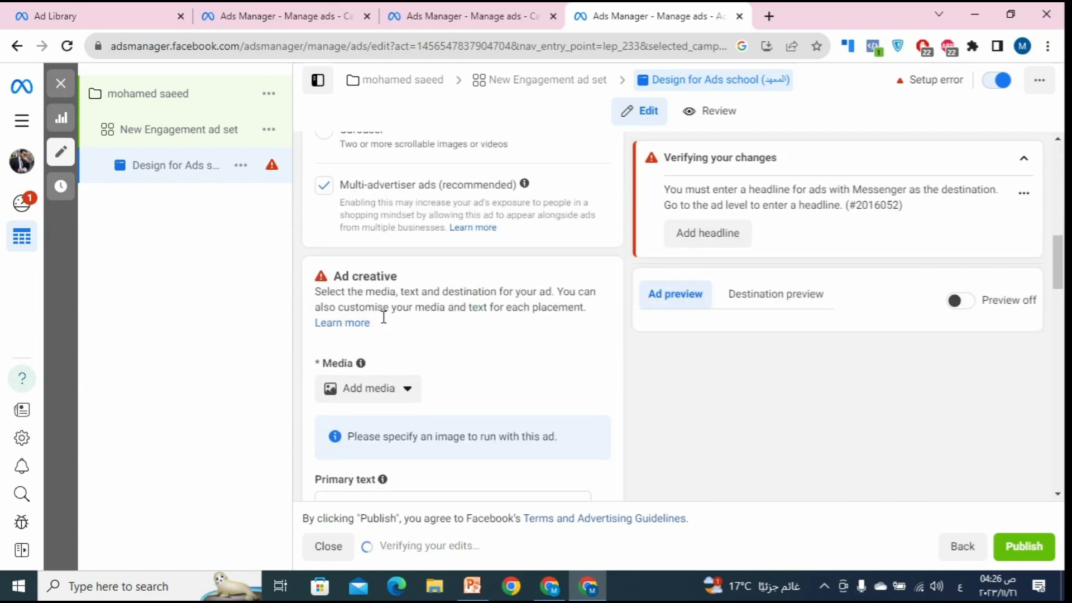
scroll(435, 296, "up", 3)
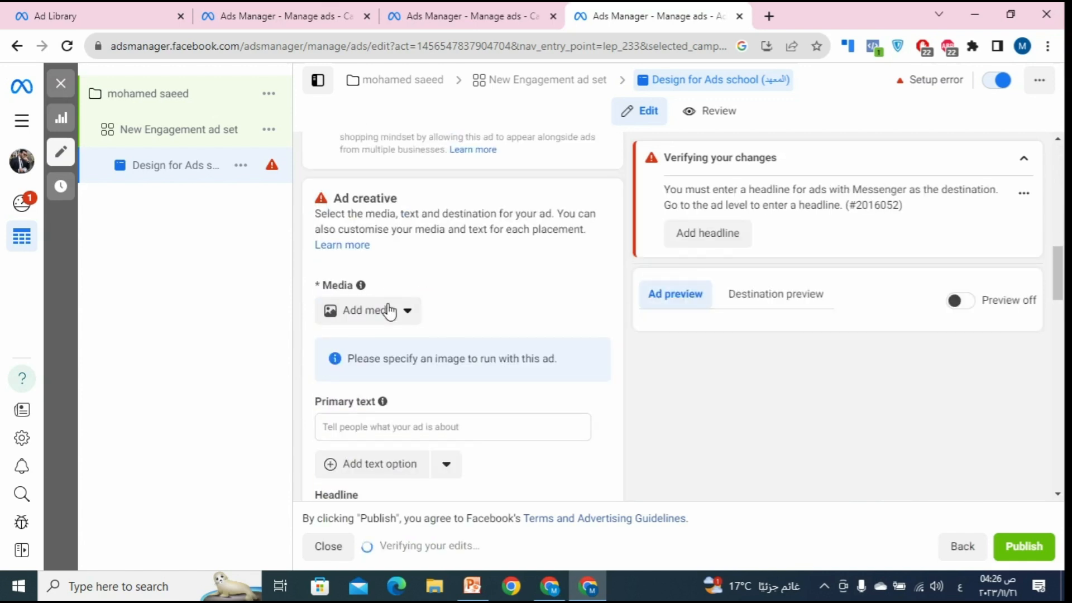
left_click(392, 316)
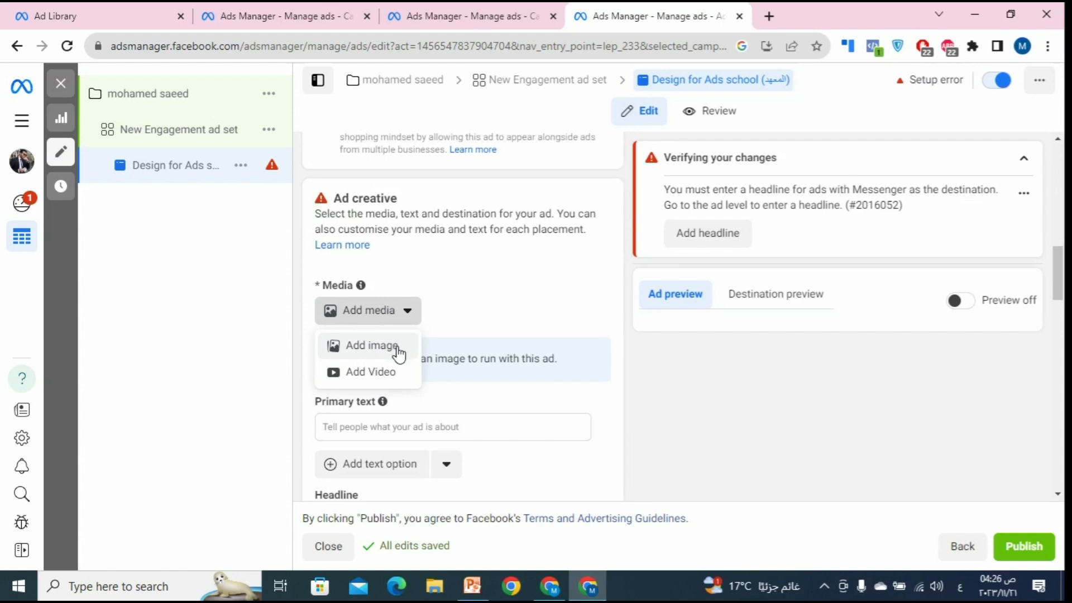
left_click(399, 353)
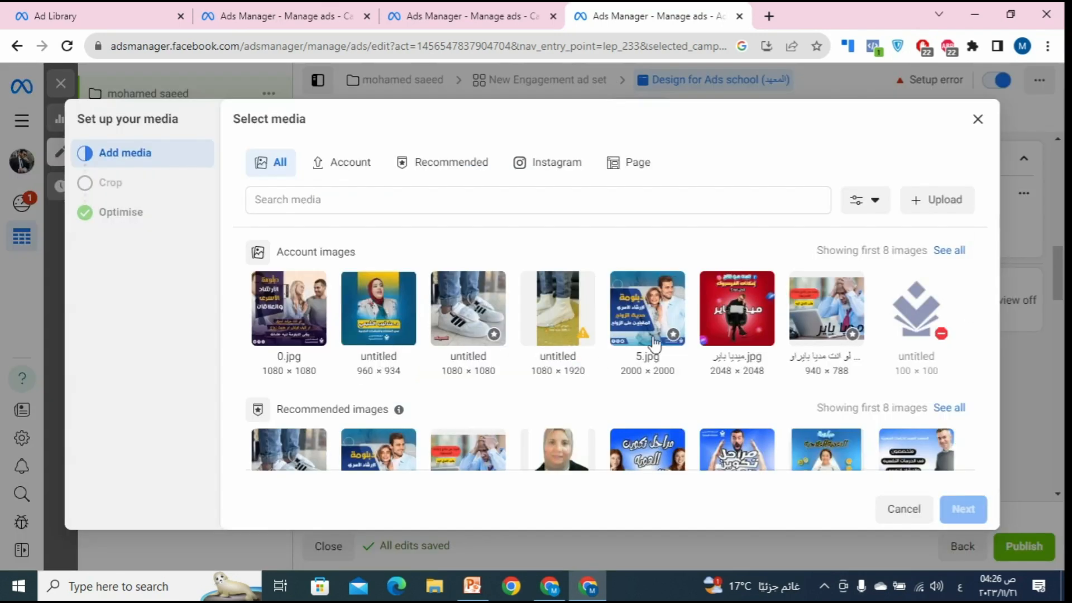
left_click(760, 325)
left_click(963, 508)
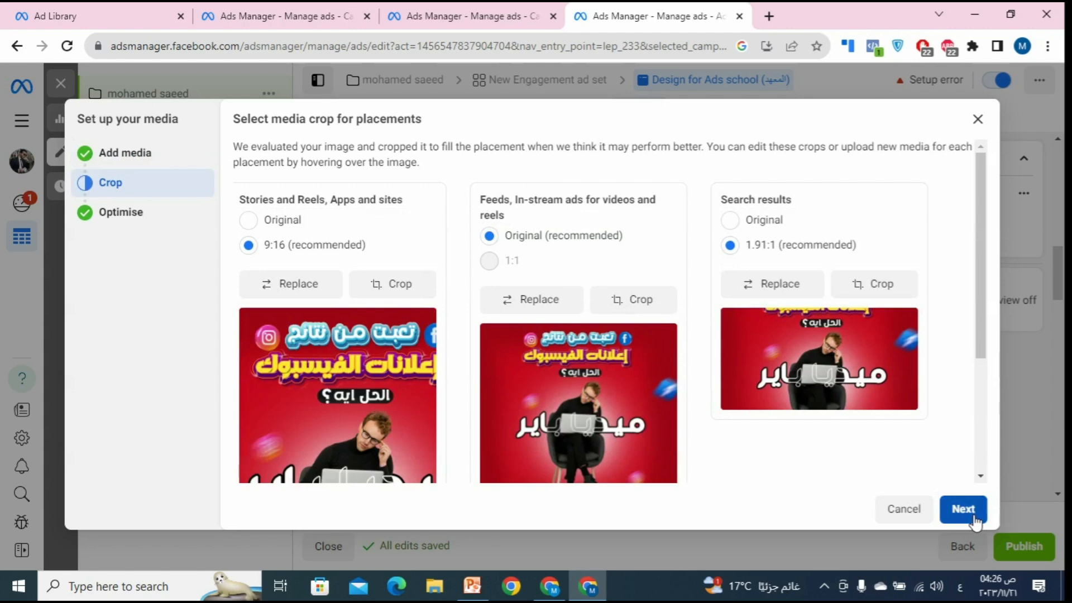
left_click(964, 509)
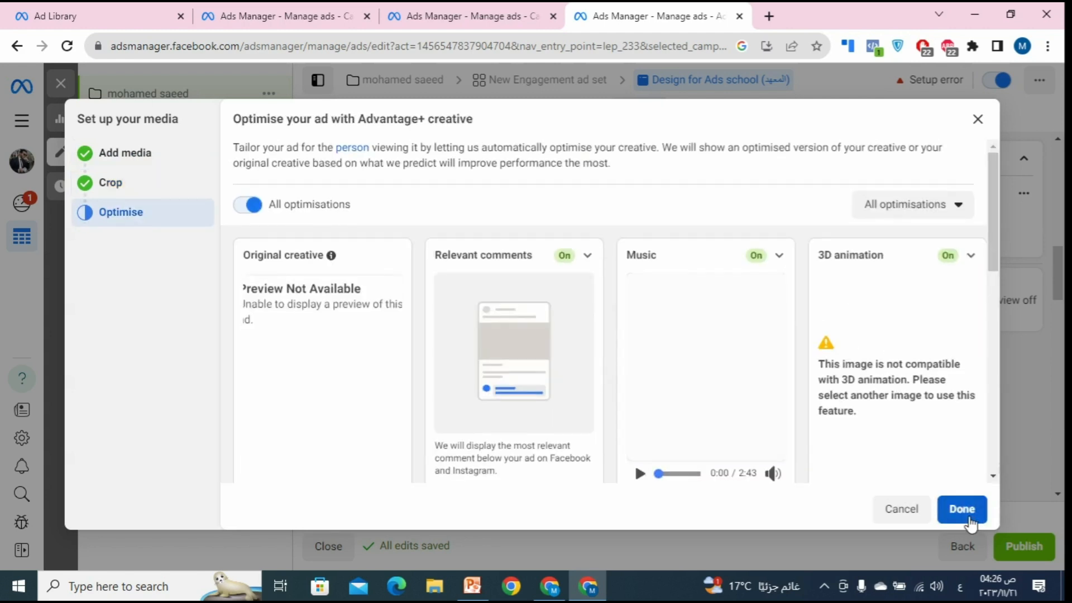
Step: Finish the media setup and enter the headline 'خصم 50% على كورسورس', correcting its last letters
left_click(968, 518)
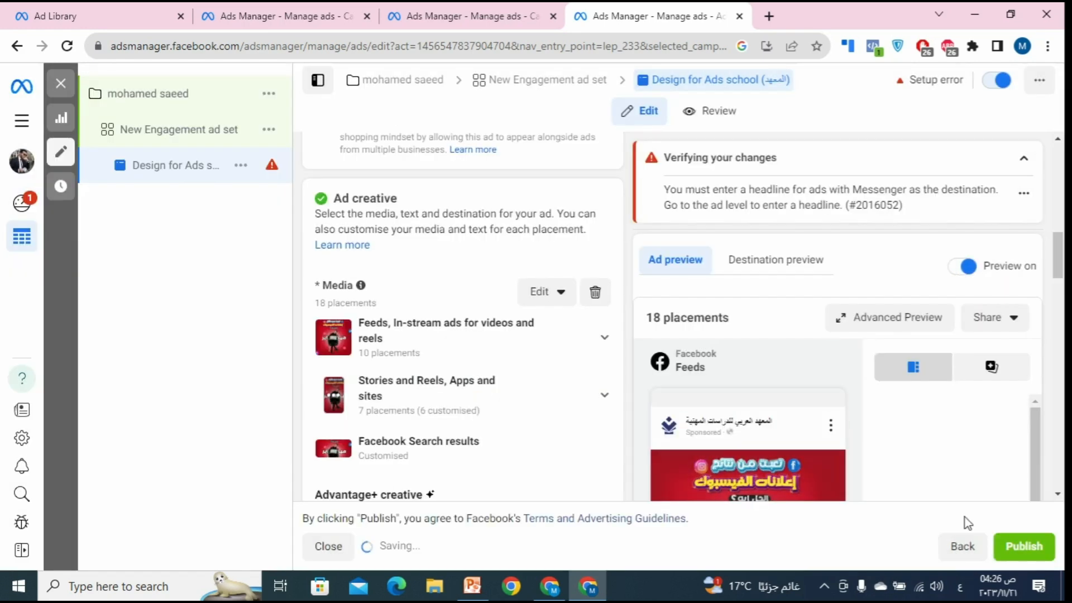
scroll(514, 366, "down", 5)
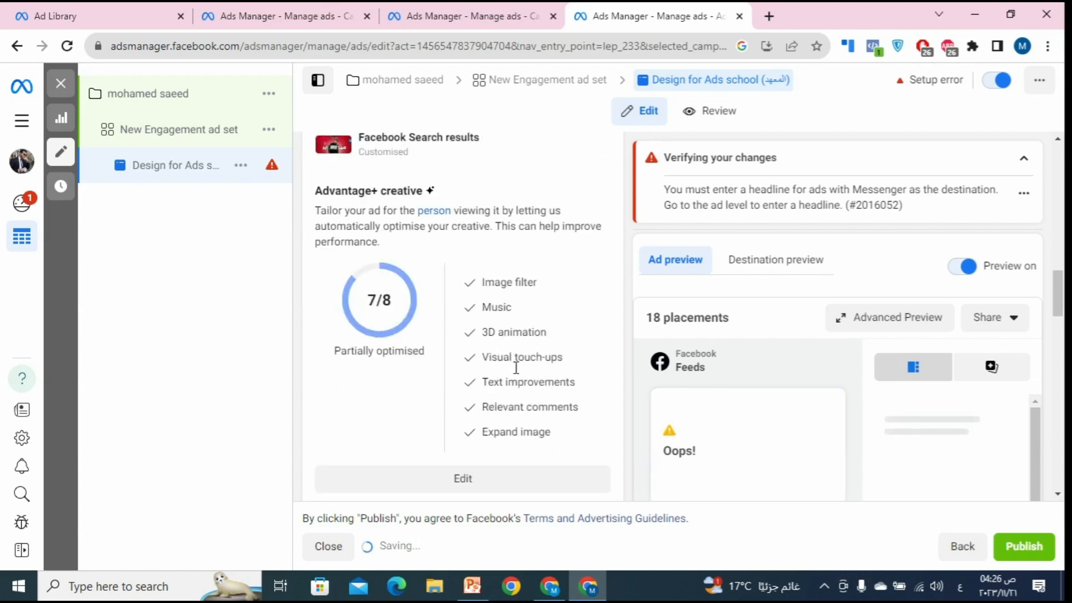
scroll(516, 367, "down", 4)
left_click(358, 391)
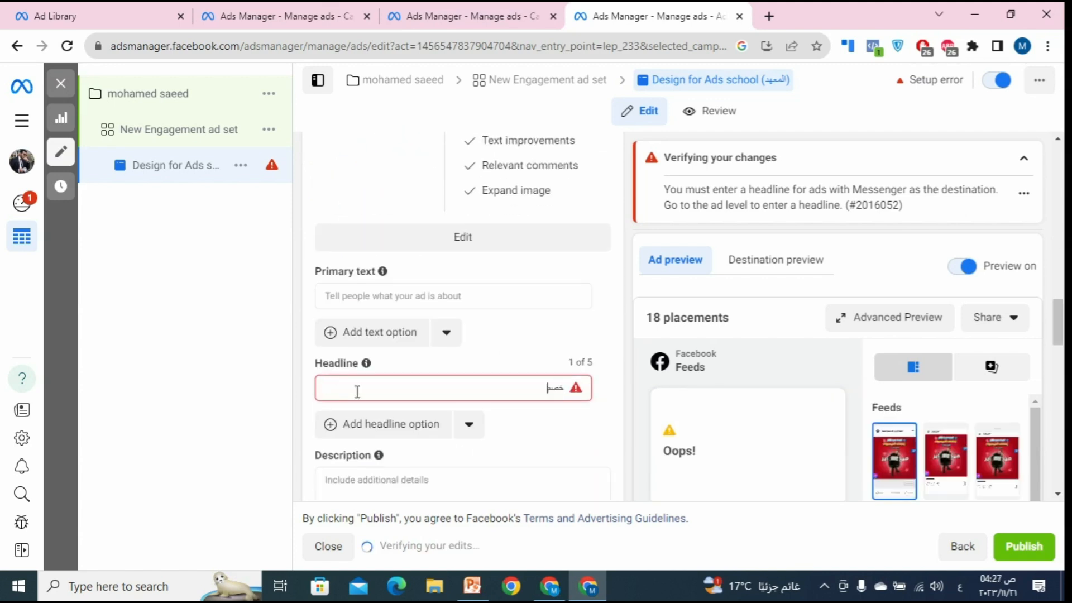
type("خصم 50% على")
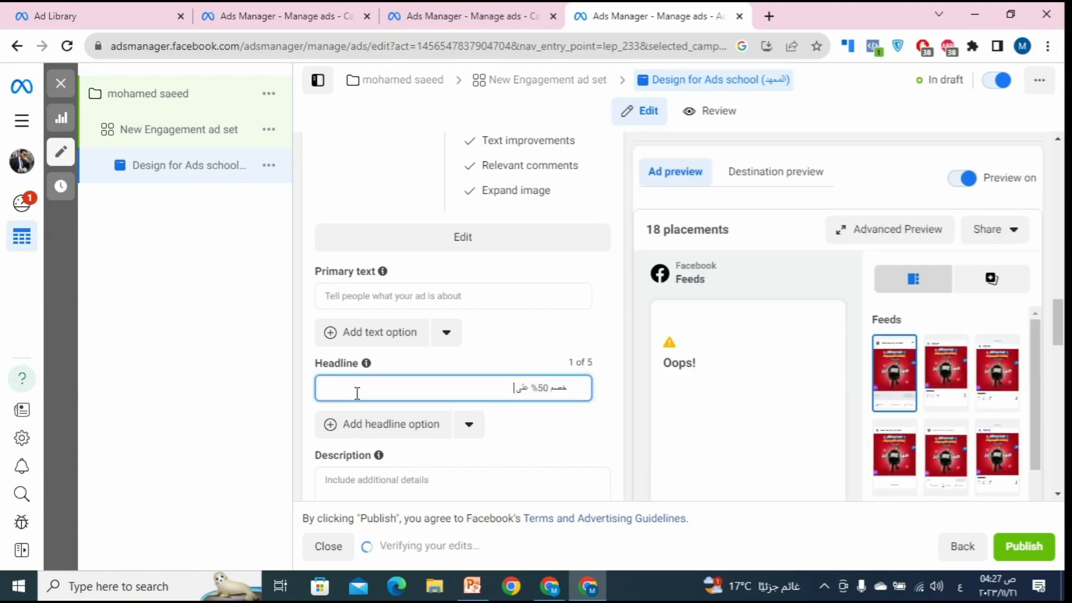
type(" كورسورس")
key("BackSpace")
key("BackSpace")
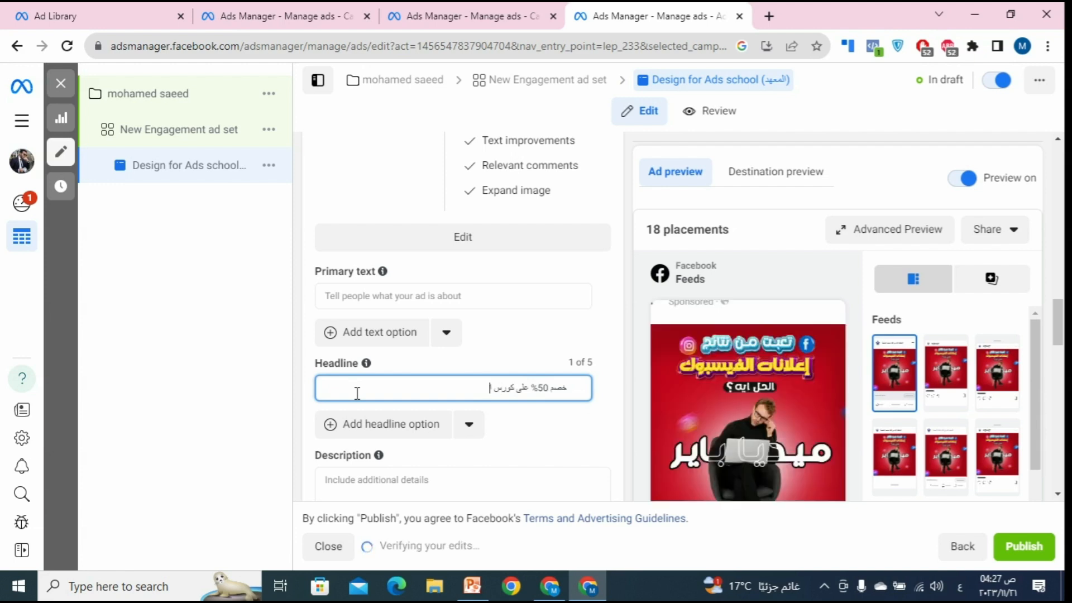
type("اعلانات الفيسبوك")
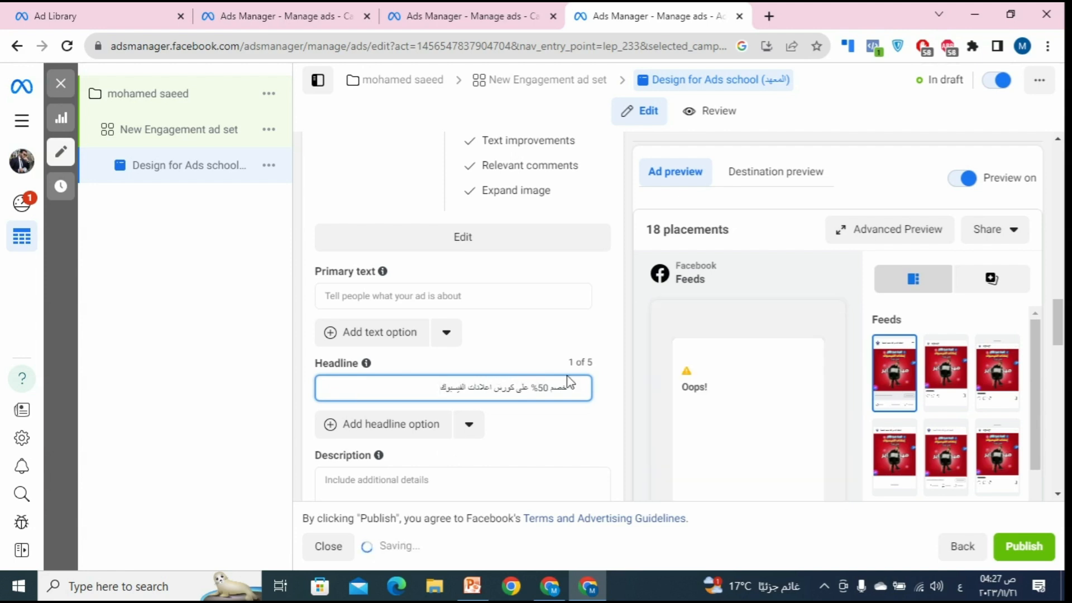
Step: Shorten the headline to 'خصم 50' by removing 'على كورس'
scroll(625, 413, "down", 1)
scroll(638, 398, "down", 3)
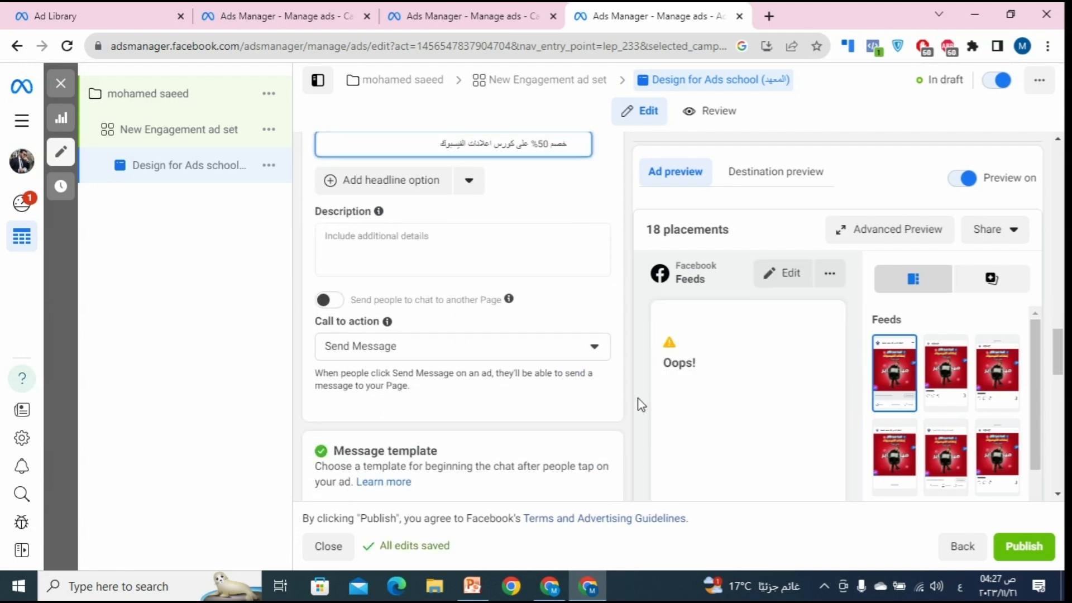
scroll(639, 399, "up", 4)
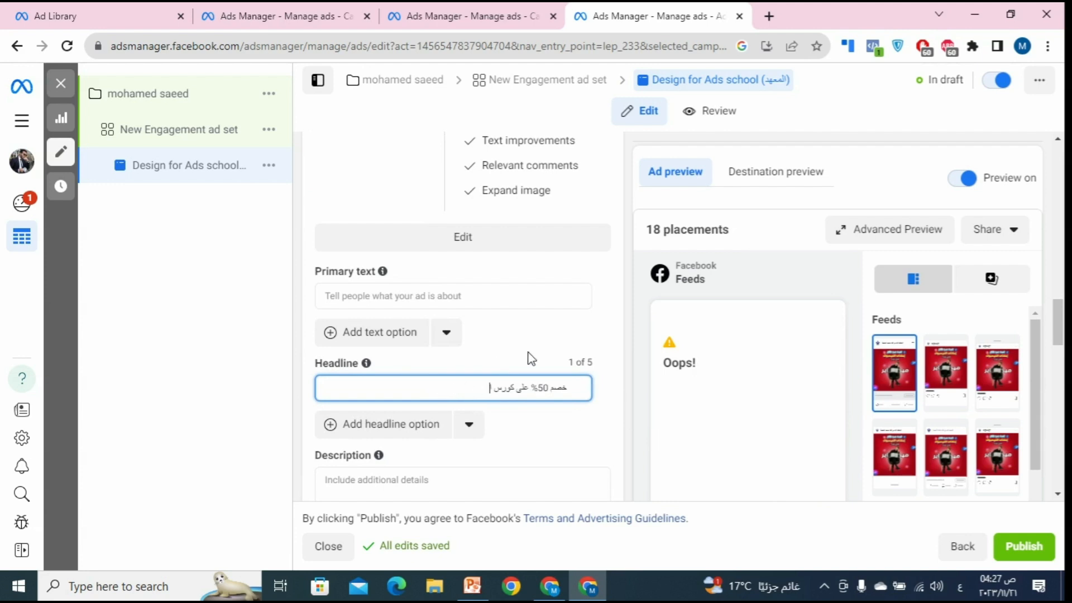
key("BackSpace")
key("BackSpace")
key("BackSpace")
key("BackSpace")
key("BackSpace")
key("BackSpace")
key("BackSpace")
key("BackSpace")
key("BackSpace")
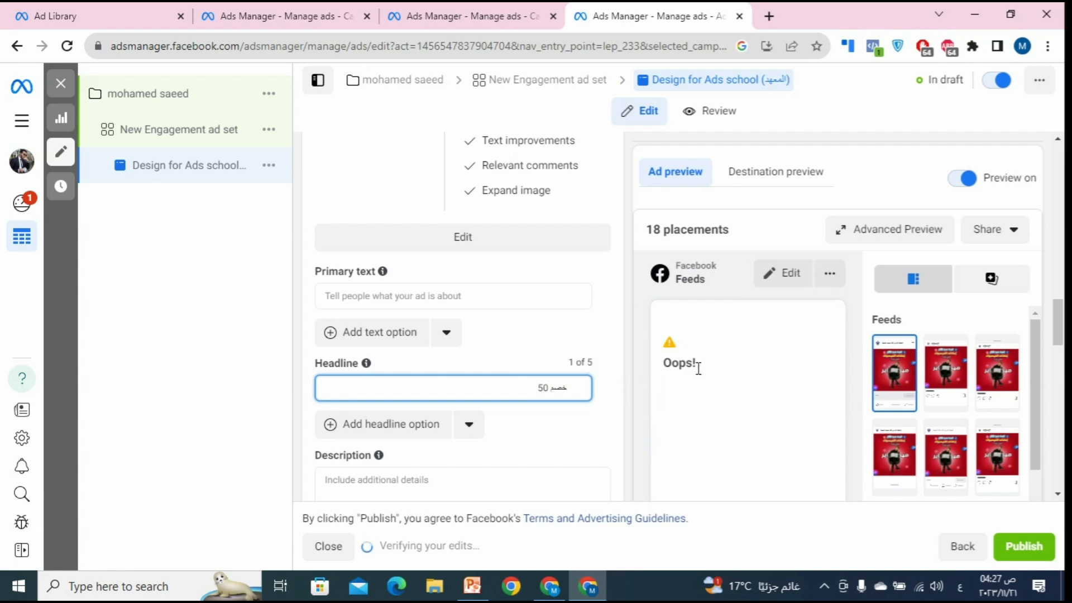
scroll(707, 385, "up", 4)
scroll(708, 385, "down", 2)
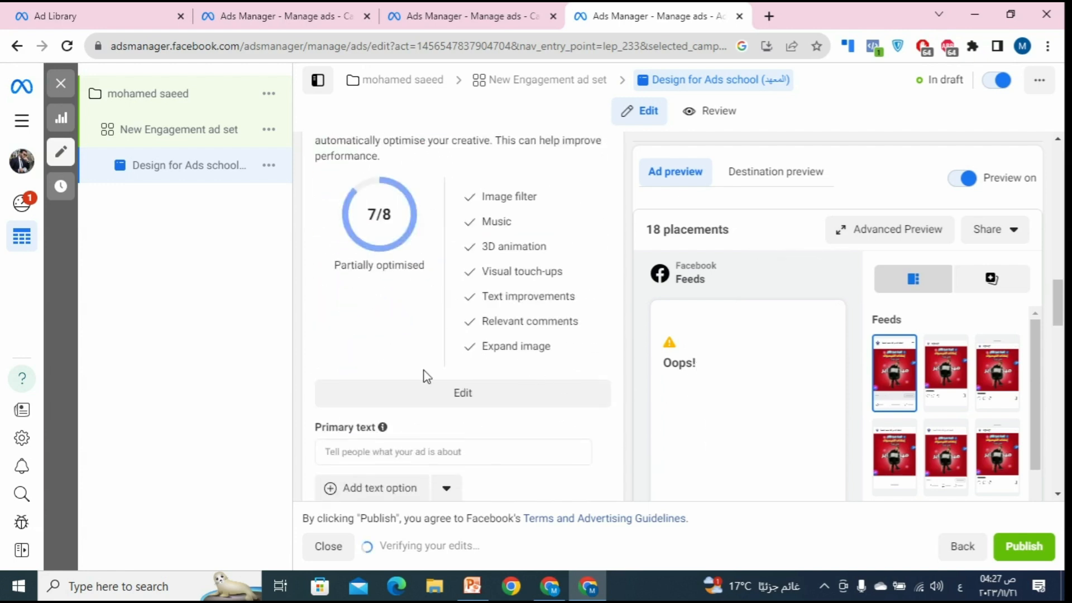
Step: Turn on all Advantage+ creative optimisations and save, reaching 8/8 fully optimised
left_click(452, 402)
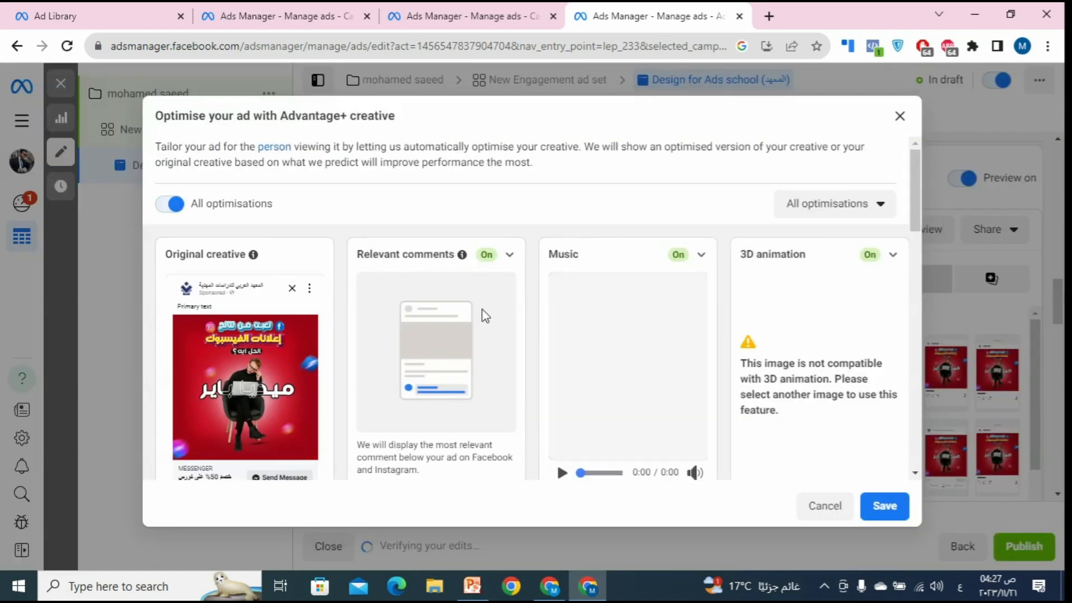
scroll(523, 303, "down", 2)
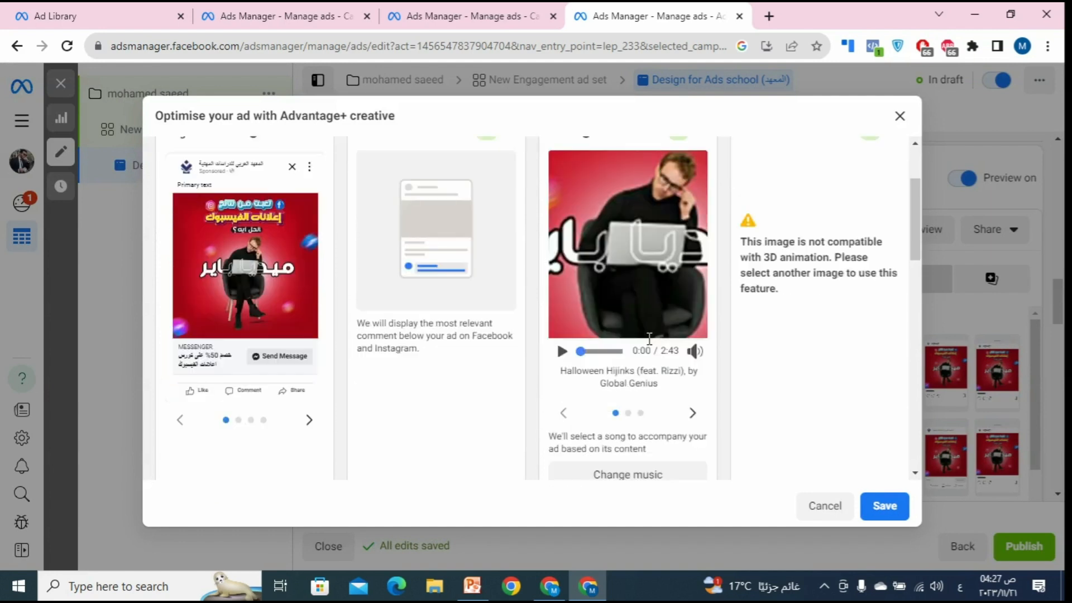
scroll(647, 335, "down", 3)
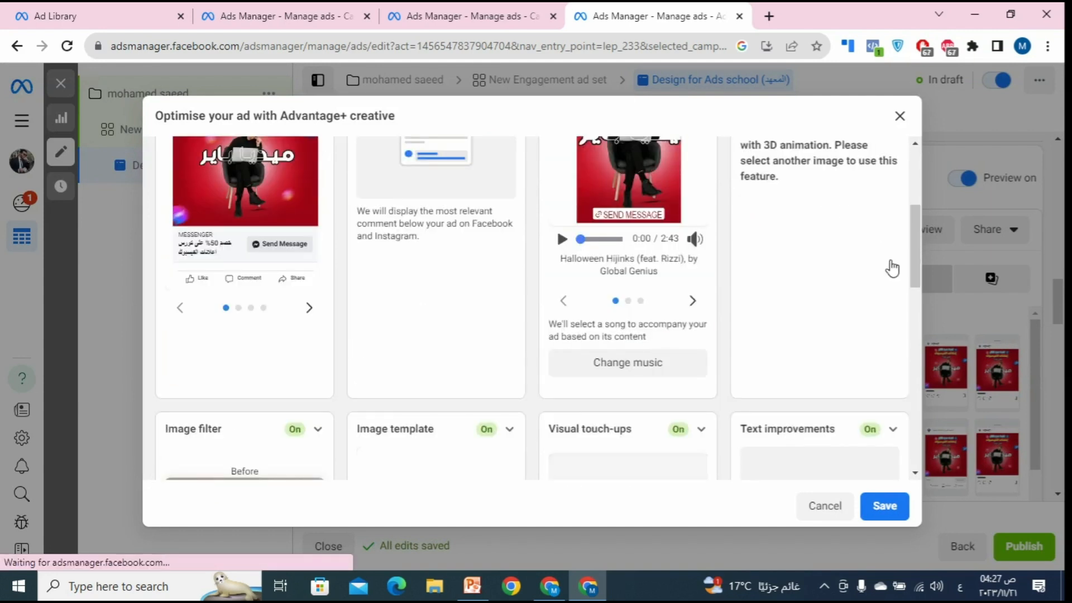
scroll(890, 268, "up", 5)
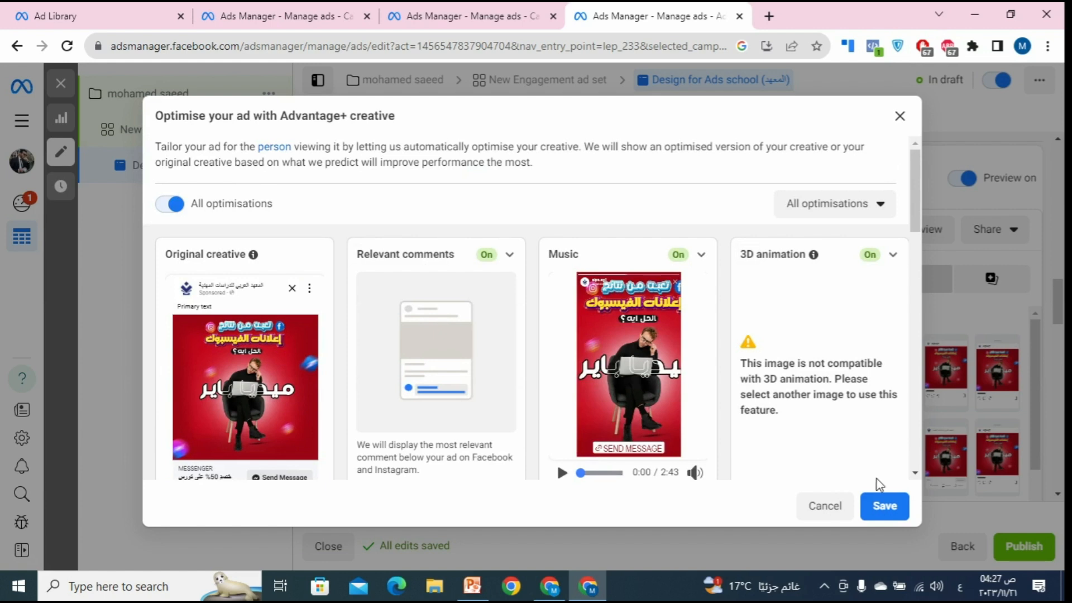
left_click(877, 505)
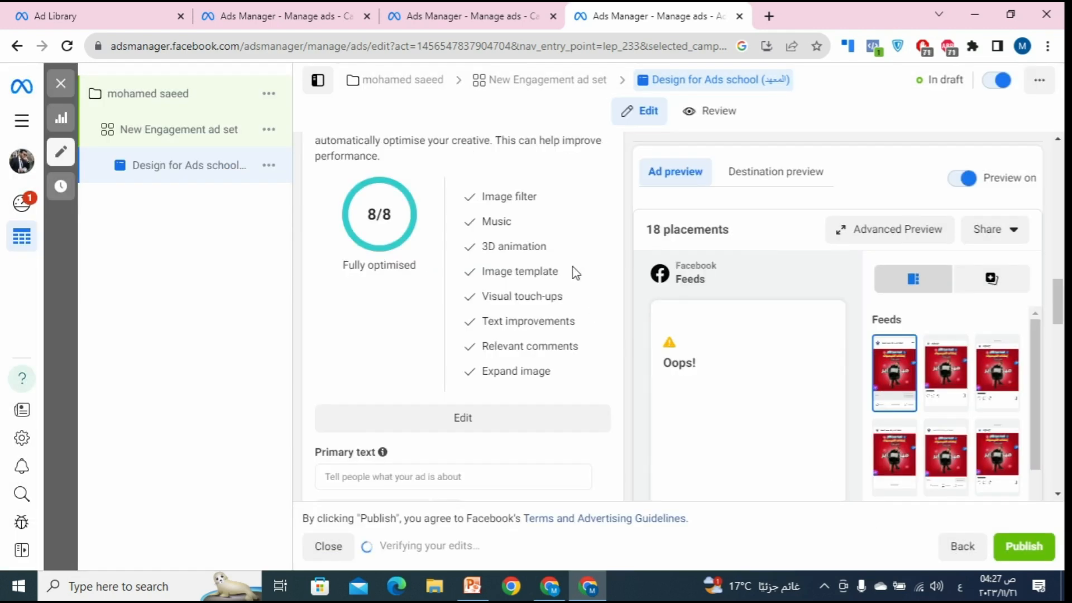
scroll(576, 274, "down", 8)
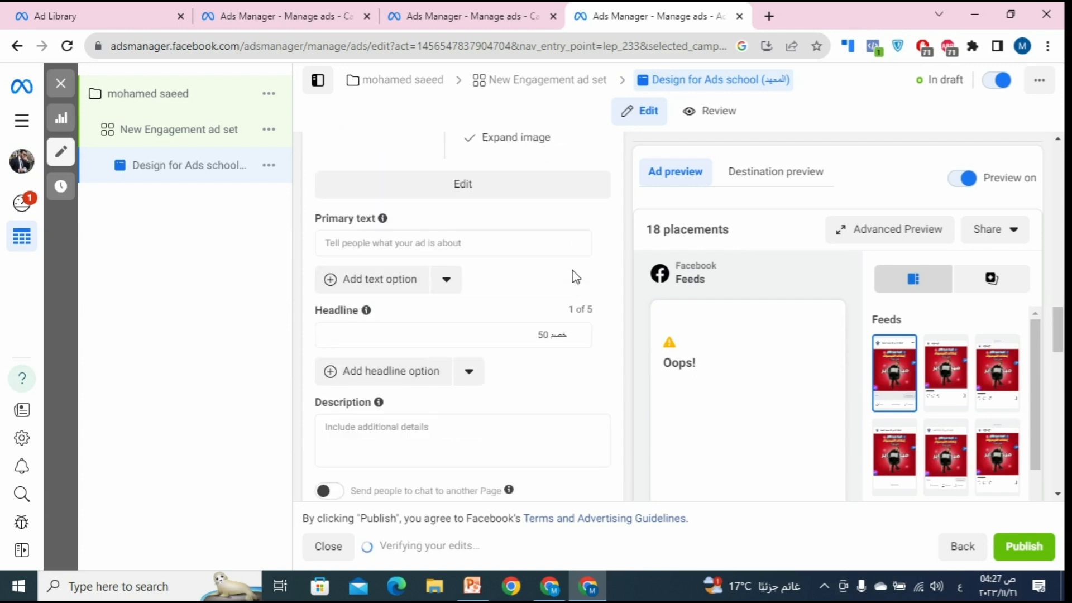
scroll(603, 303, "down", 5)
scroll(597, 299, "up", 6)
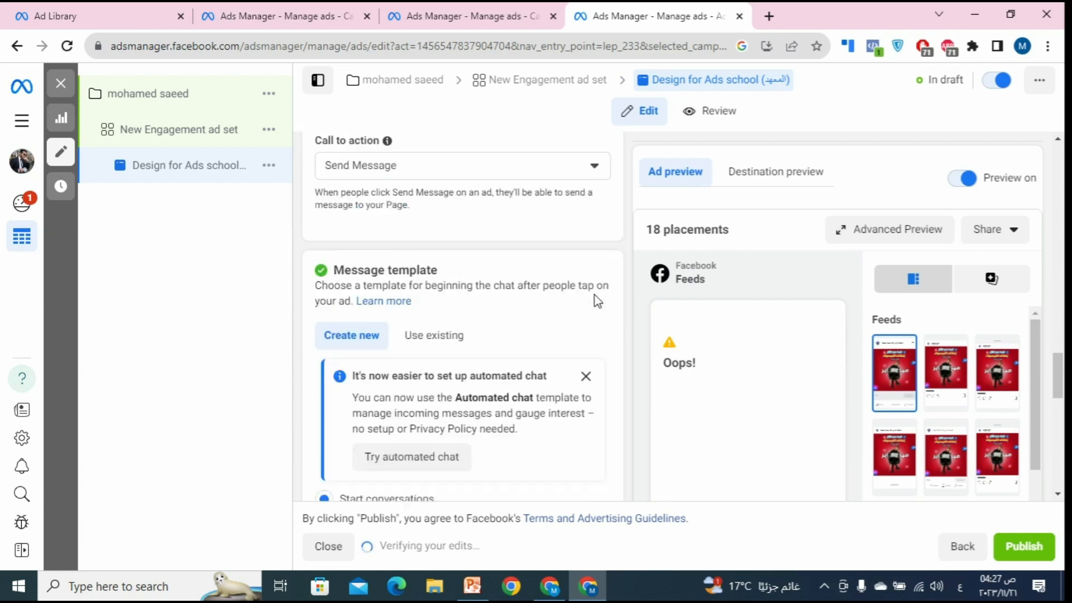
scroll(595, 297, "up", 10)
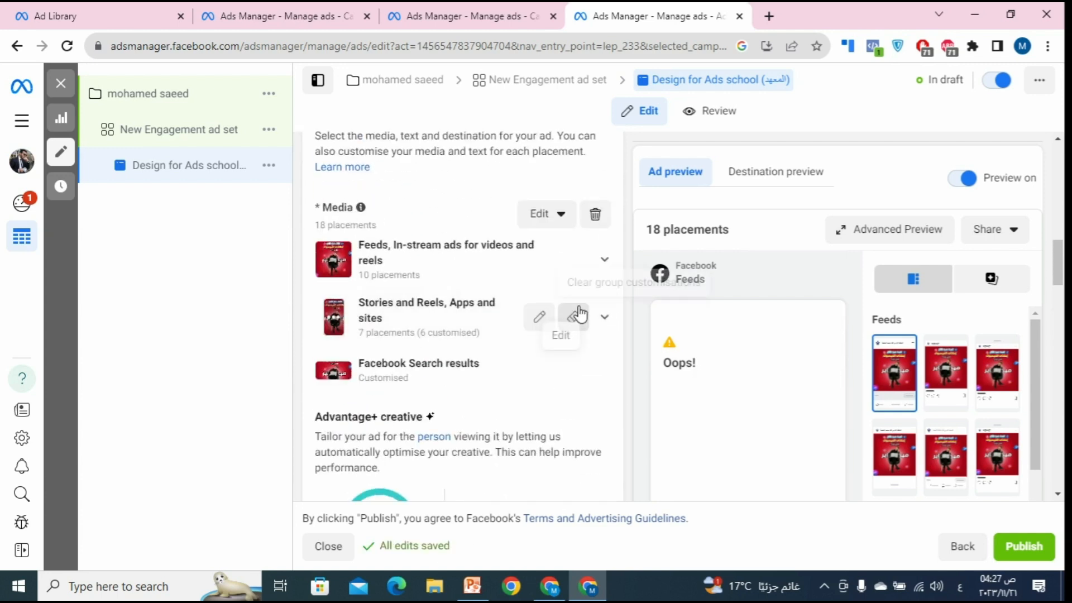
Step: Abandon turning the image into a video and open the ad image for editing
left_click(555, 218)
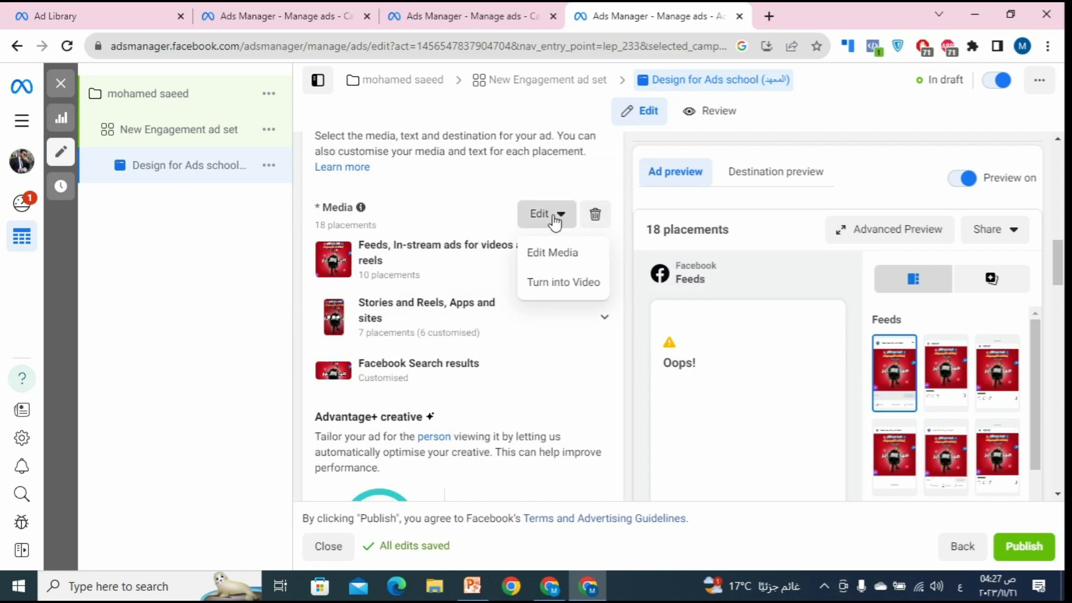
left_click(575, 298)
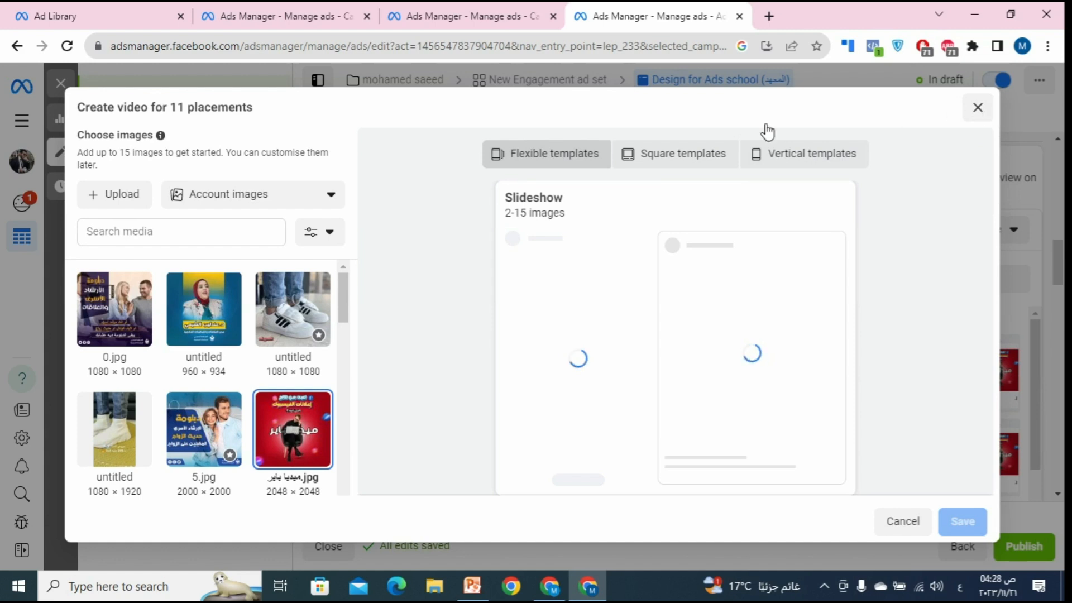
key("Escape")
left_click(553, 215)
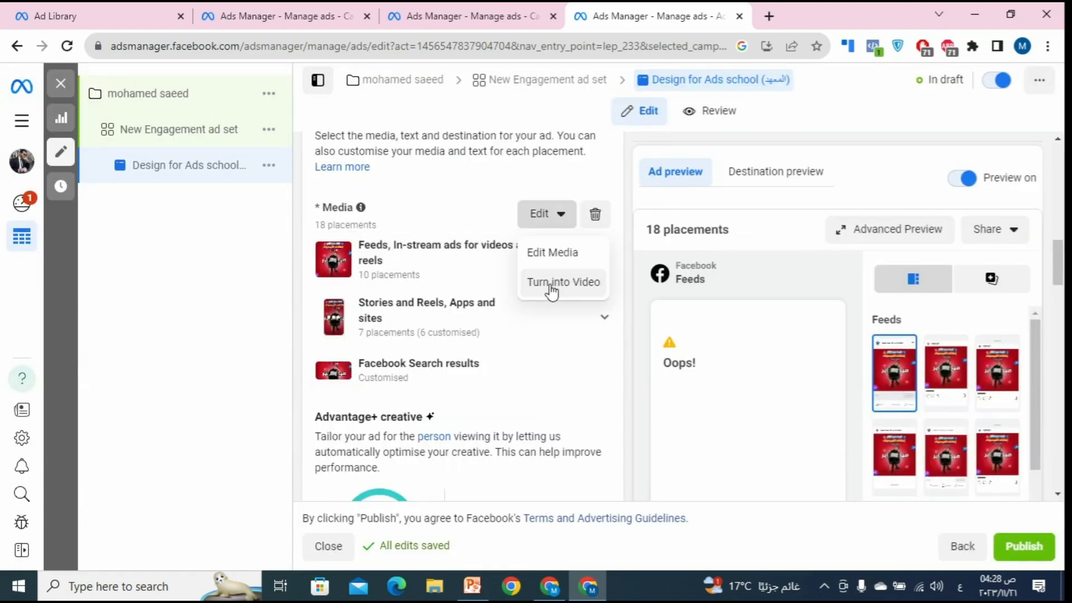
left_click(561, 254)
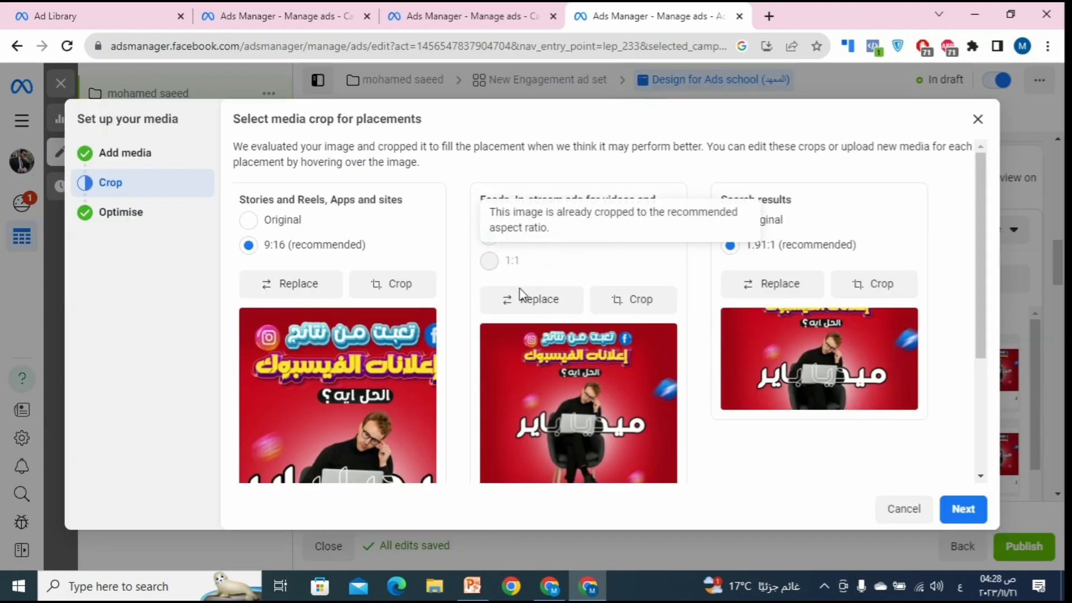
Step: Replace the ad's image with 0.jpg
left_click(150, 162)
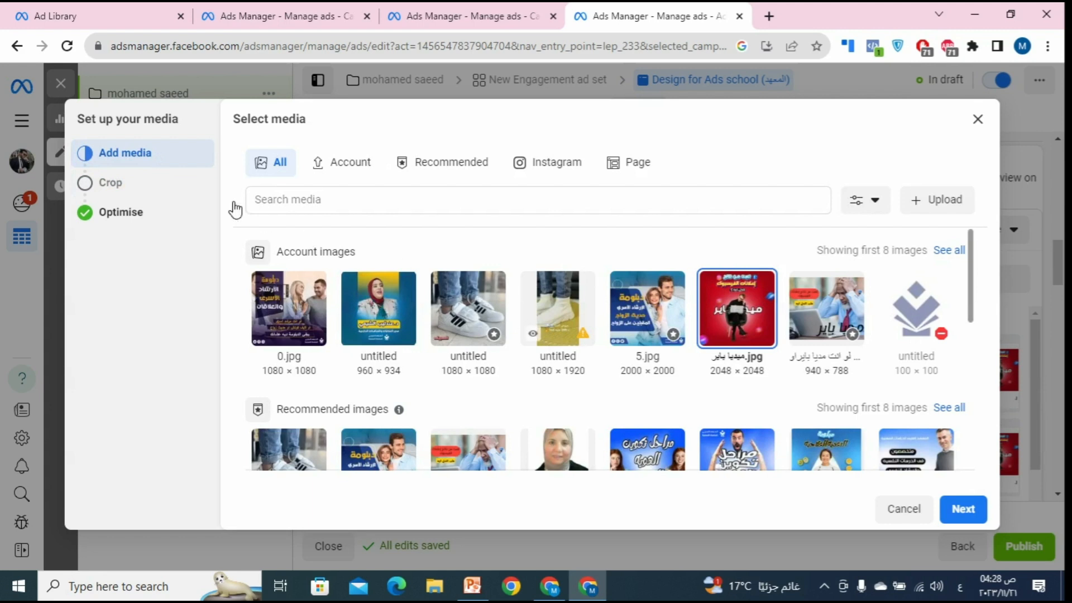
left_click(133, 187)
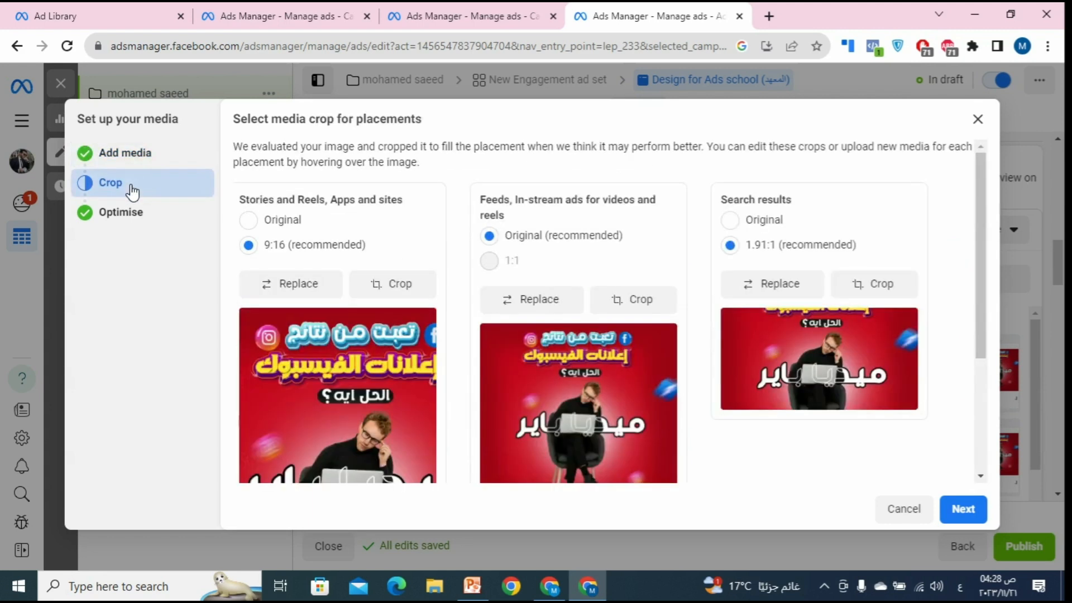
left_click(124, 155)
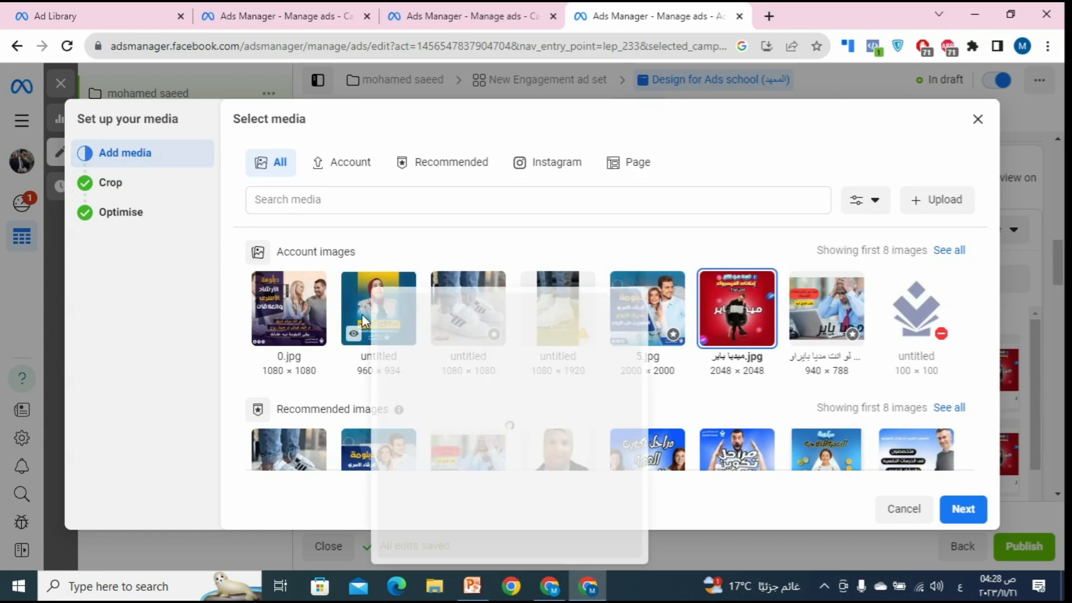
left_click(264, 333)
left_click(961, 509)
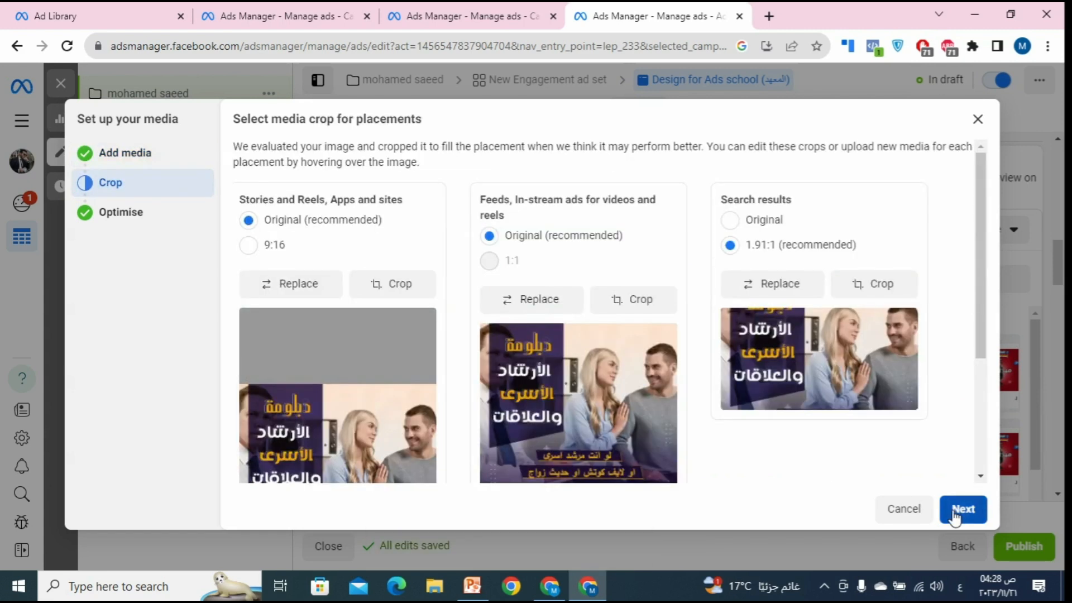
Step: Keep the Original crop for Search results and finish the media setup
left_click(956, 517)
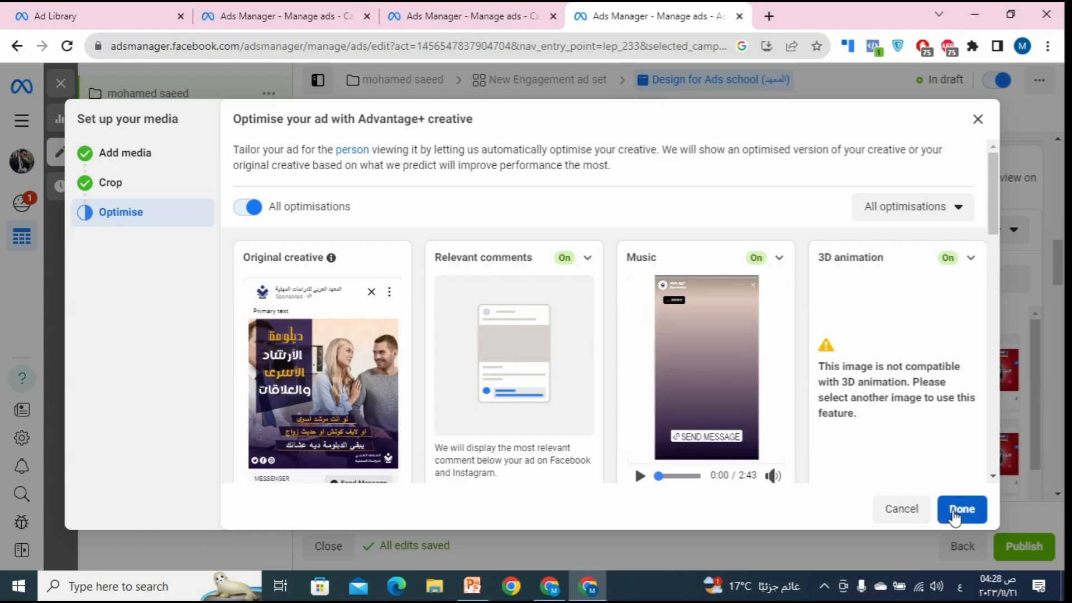
left_click(107, 182)
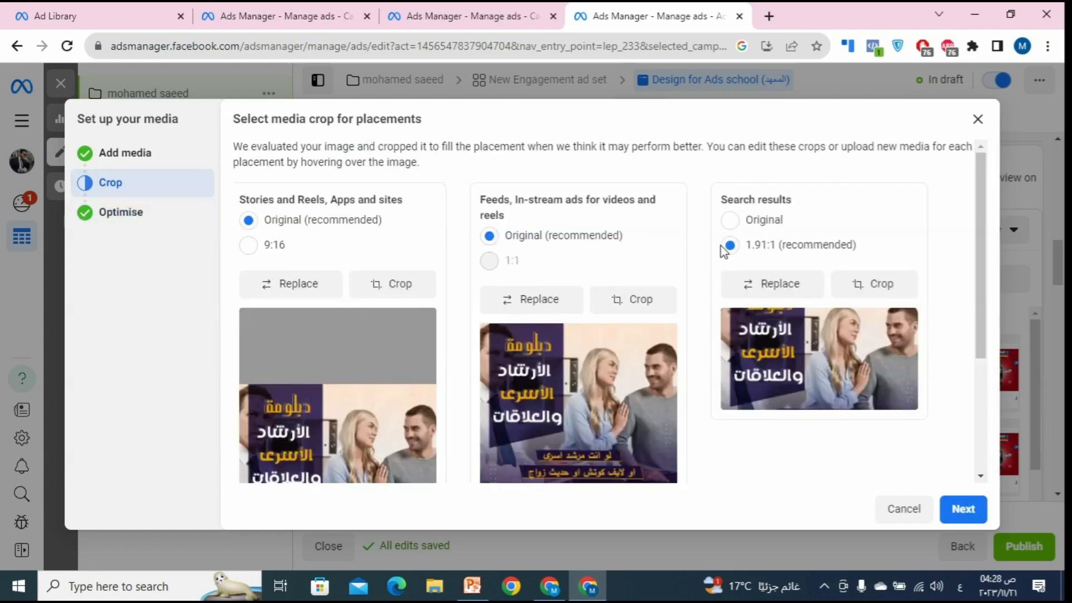
left_click(770, 222)
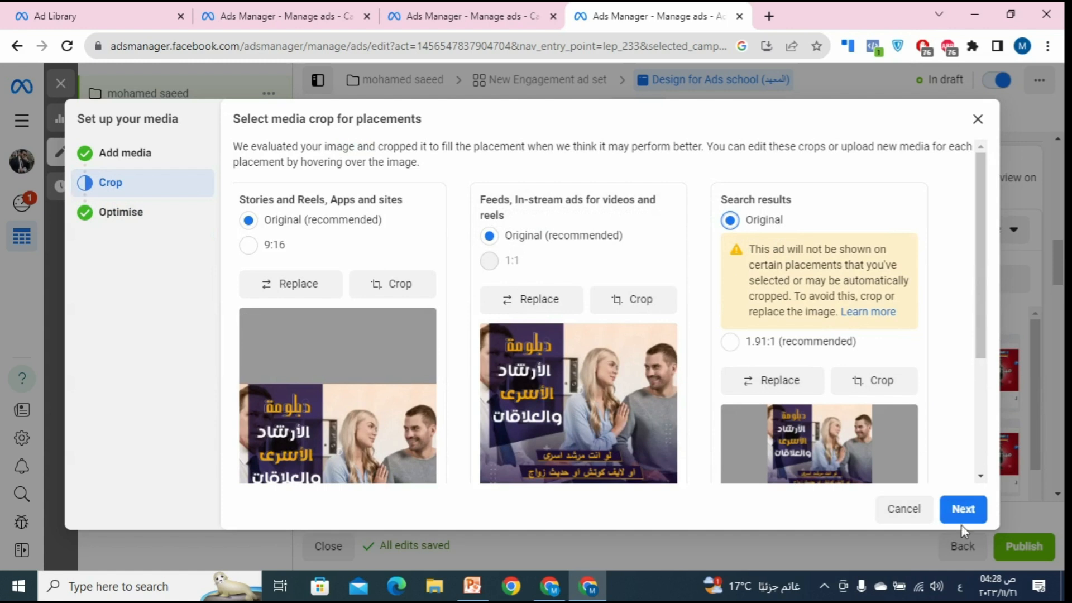
left_click(967, 511)
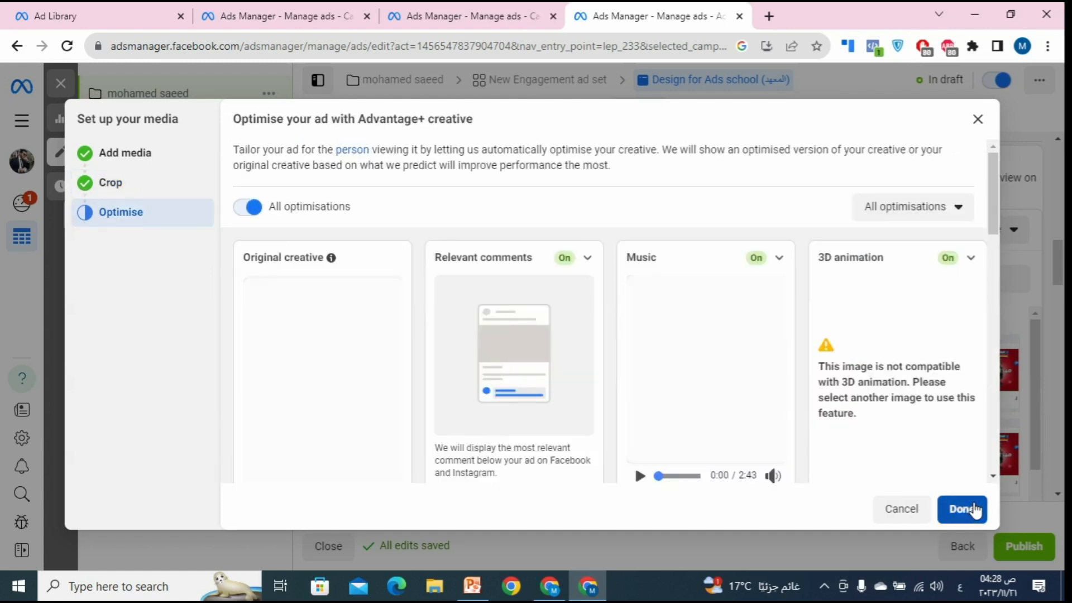
left_click(962, 509)
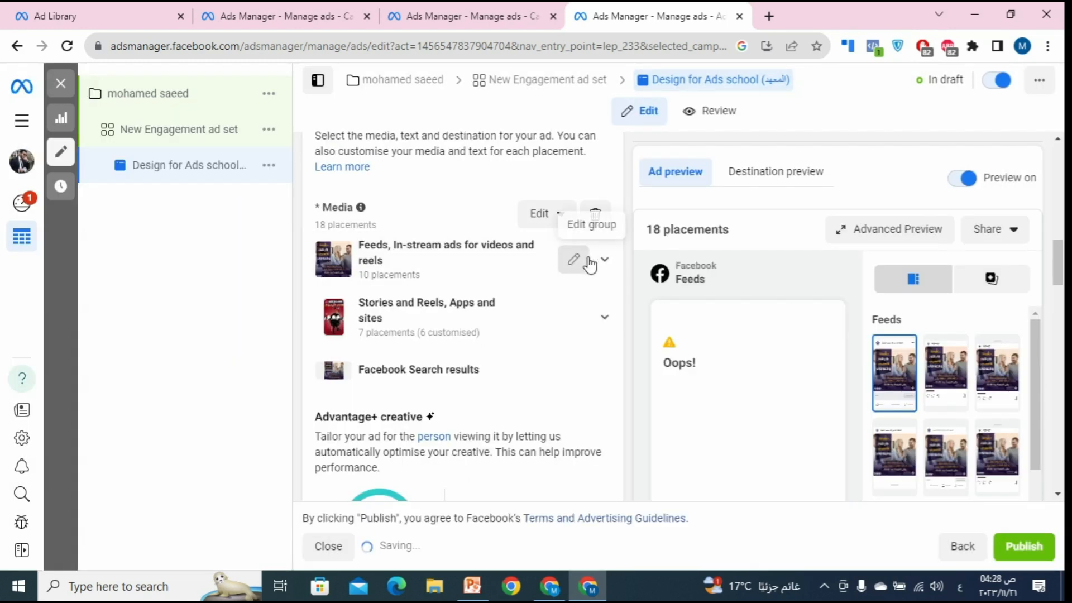
Step: Paste the copied text into the ad's Primary text field
scroll(675, 354, "down", 1)
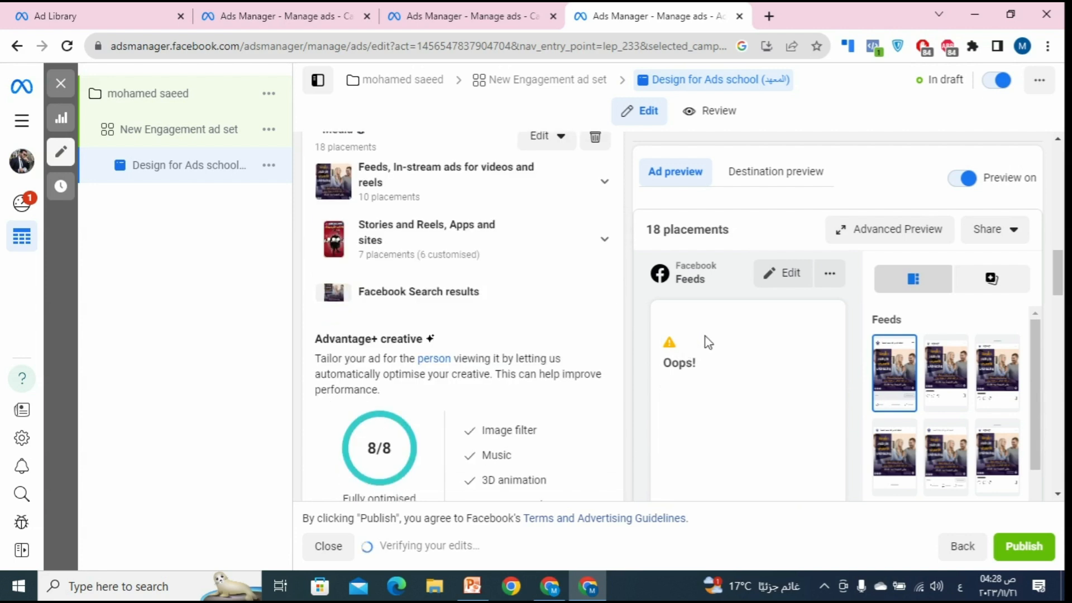
scroll(608, 255, "down", 5)
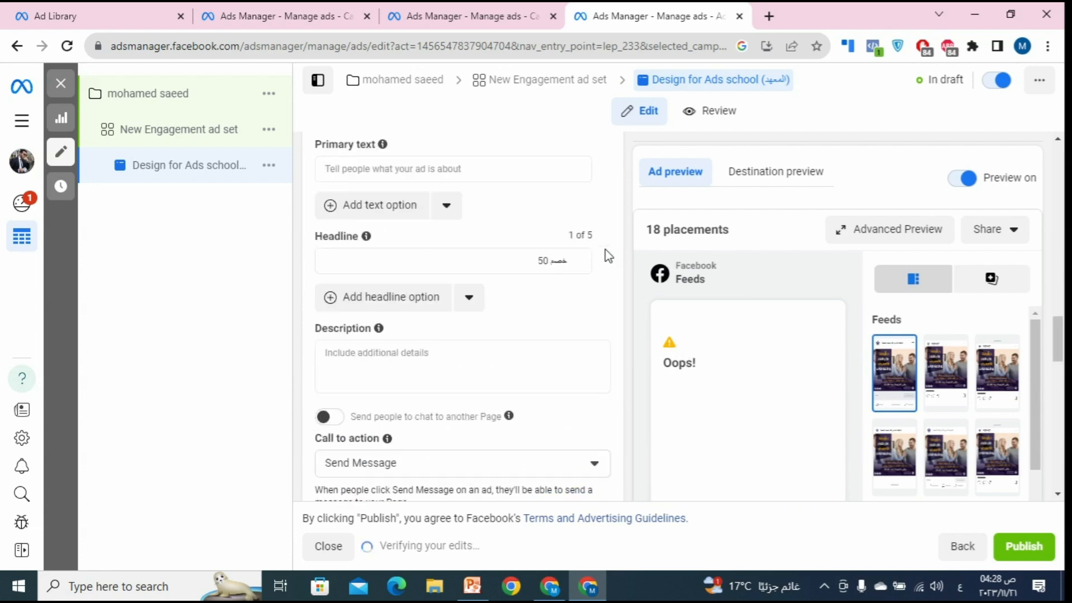
scroll(607, 256, "up", 2)
scroll(606, 255, "down", 4)
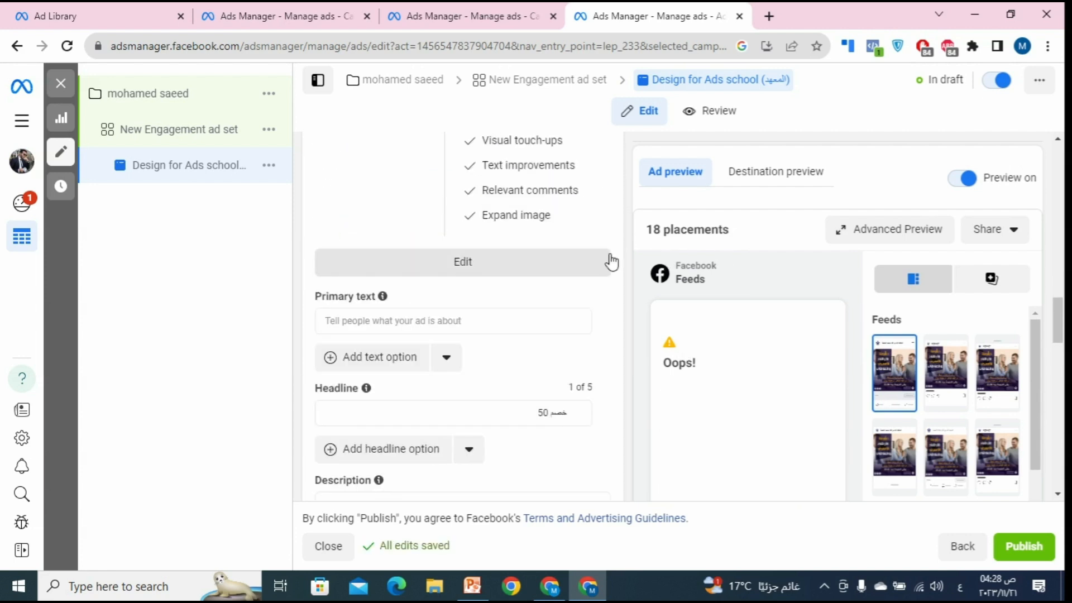
left_click(411, 329)
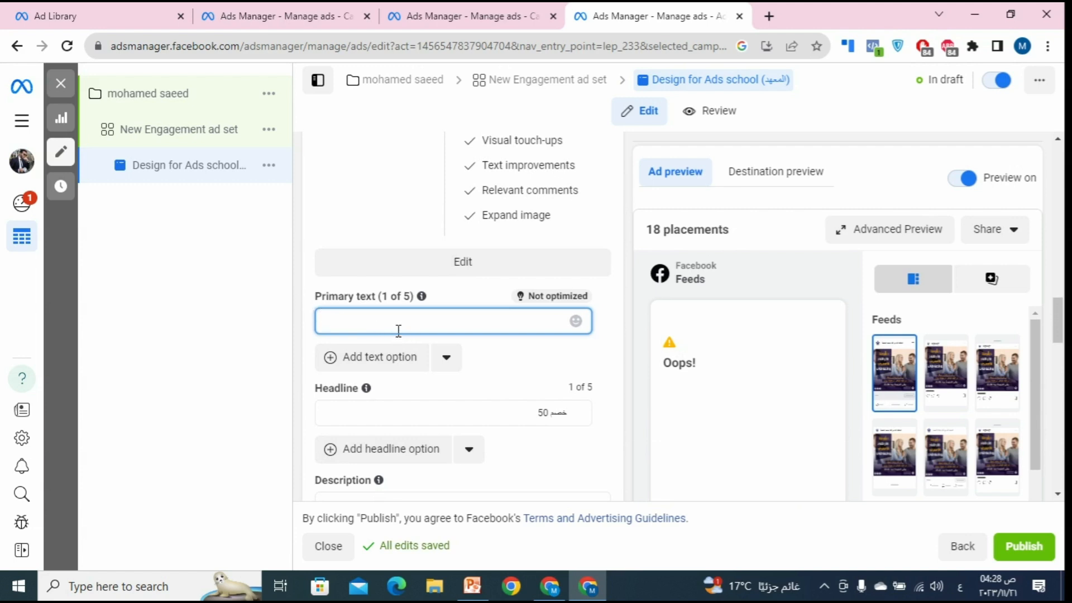
right_click(493, 329)
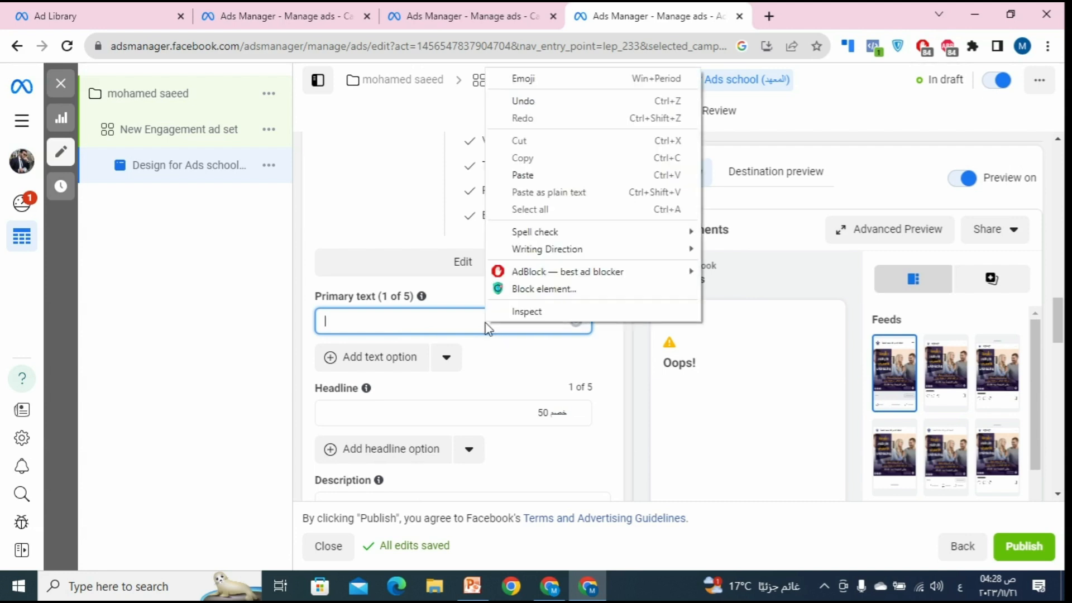
left_click(524, 175)
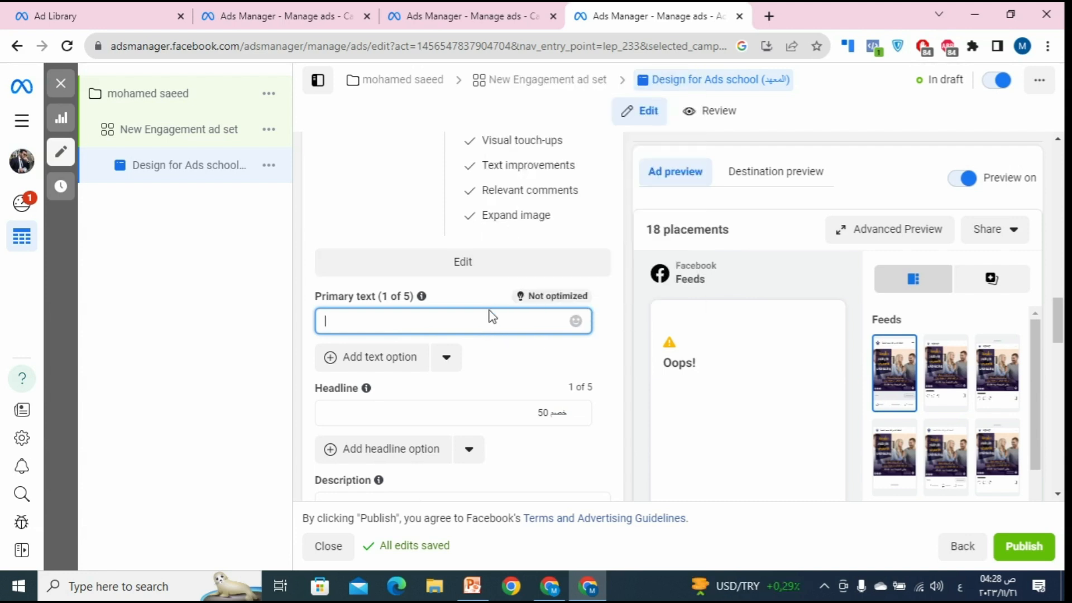
Step: Leave the primary text field, then return to it to keep editing
mouse_move(729, 368)
scroll(536, 391, "down", 1)
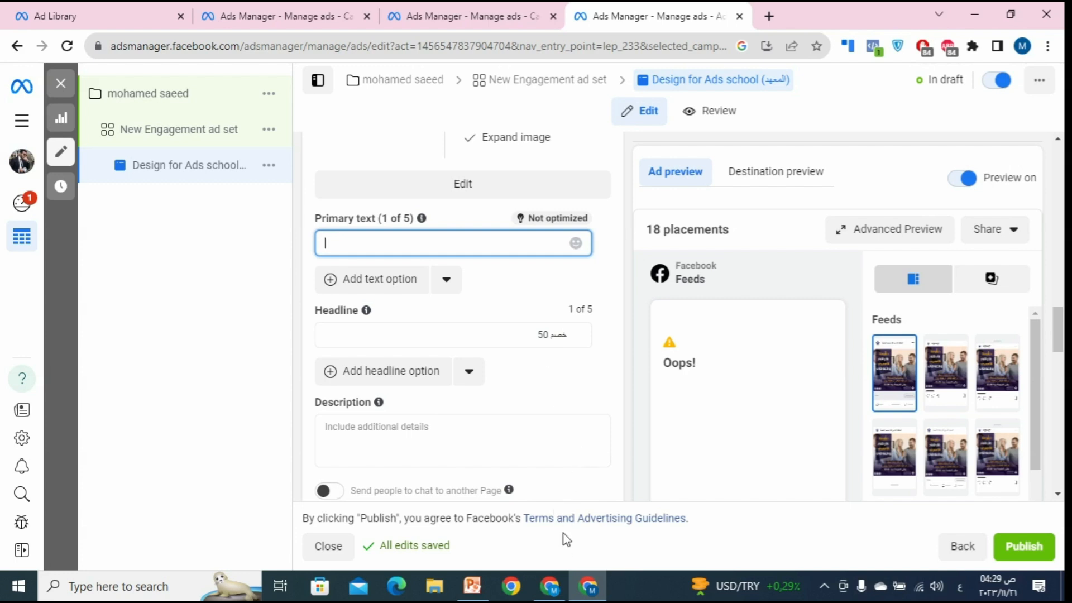
scroll(549, 388, "down", 1)
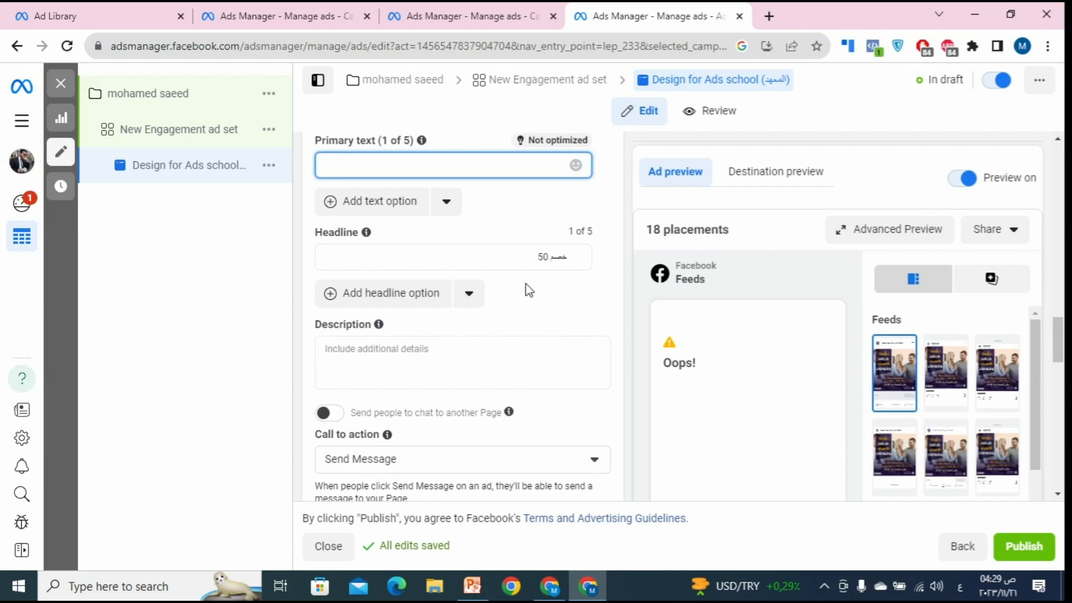
left_click(512, 249)
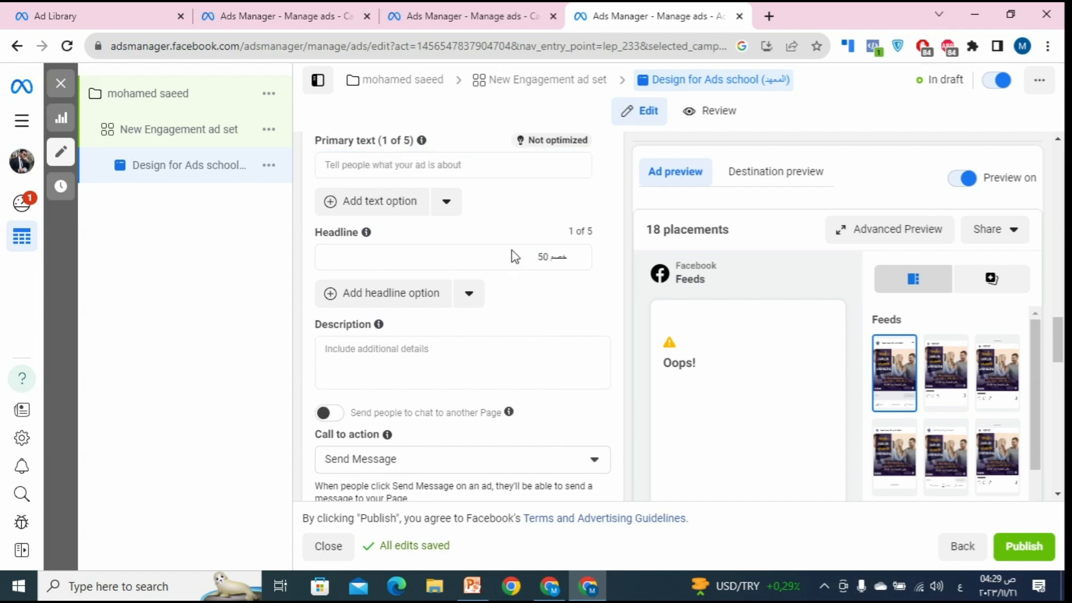
left_click(475, 171)
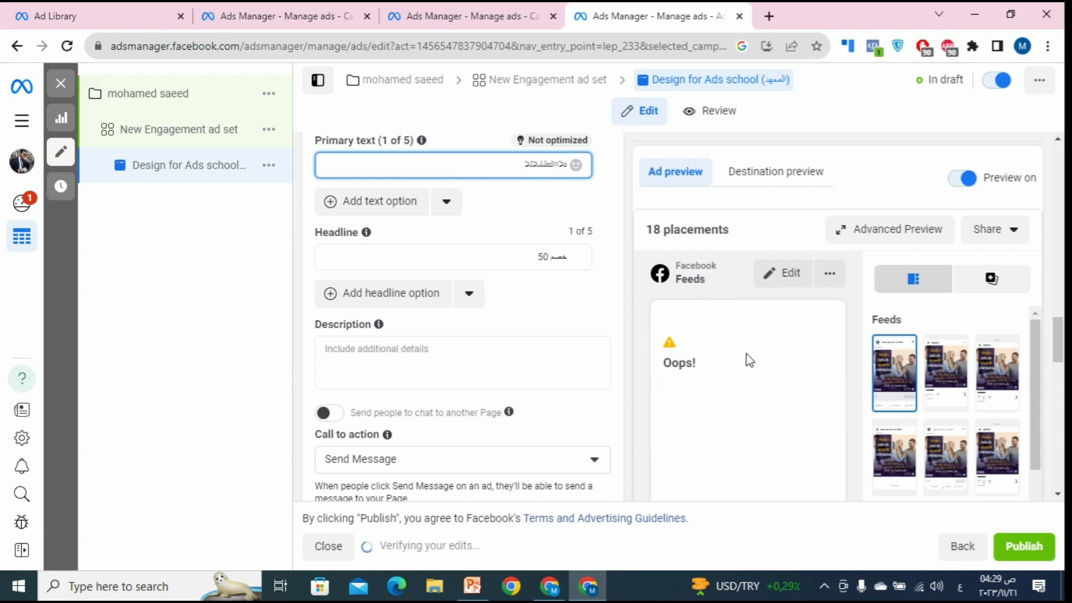
scroll(629, 239, "down", 2)
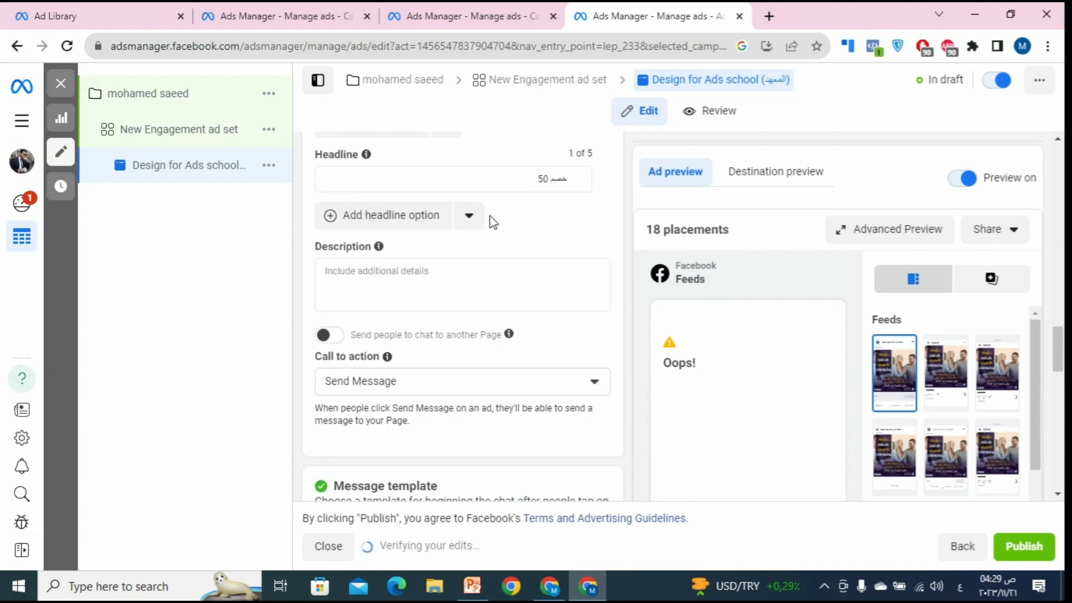
left_click(474, 294)
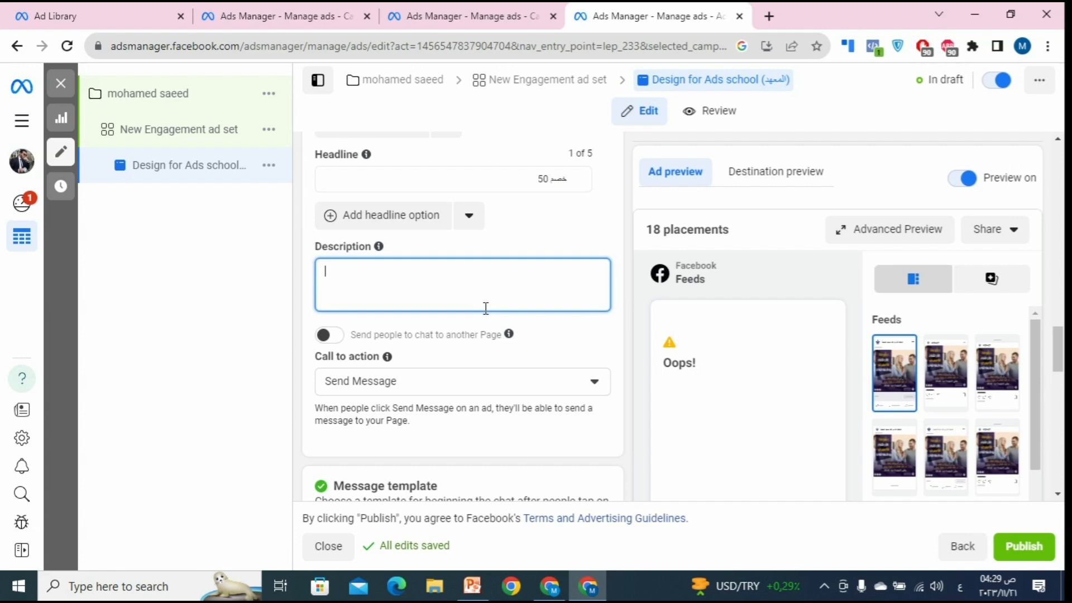
scroll(563, 329, "down", 1)
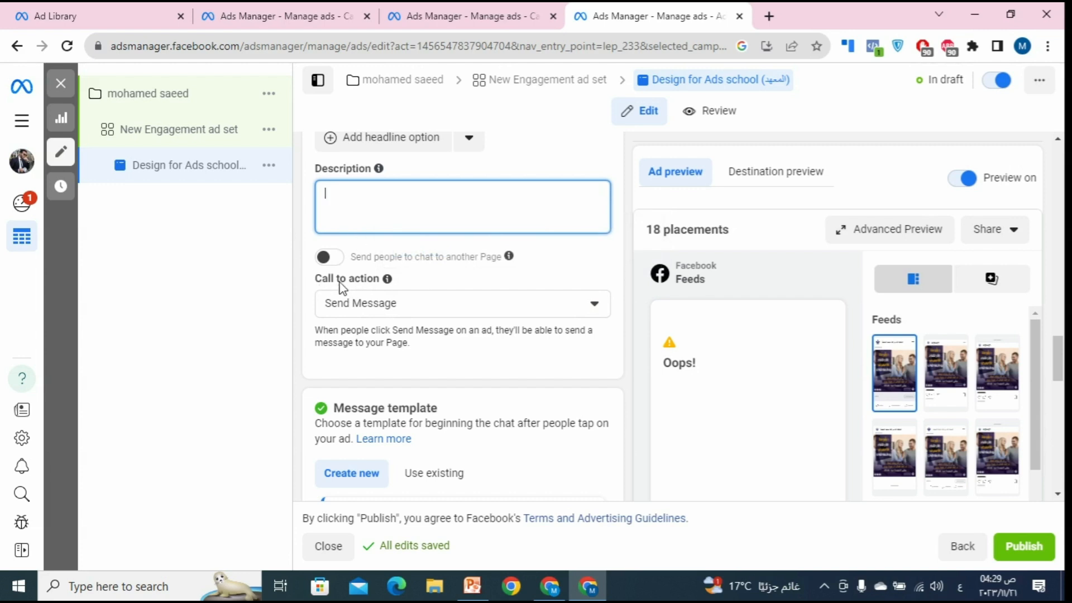
left_click(396, 302)
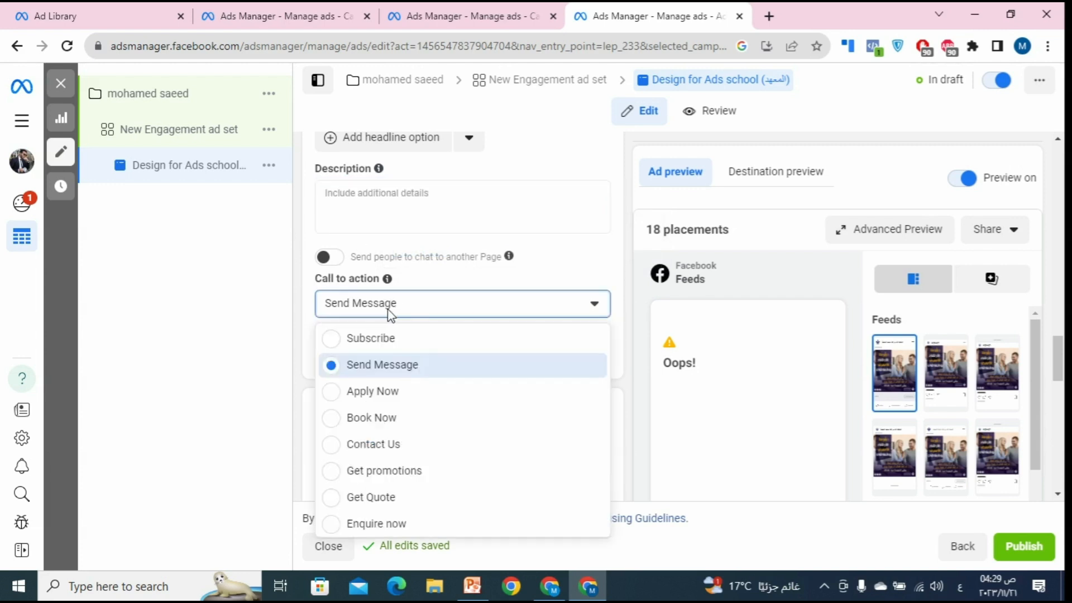
left_click(380, 373)
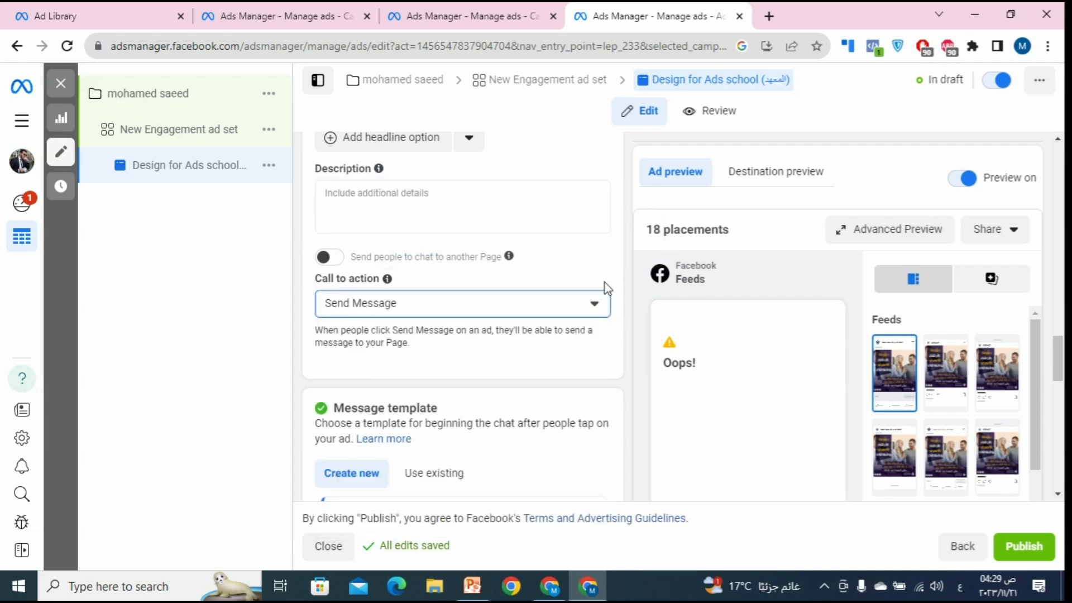
scroll(605, 286, "down", 3)
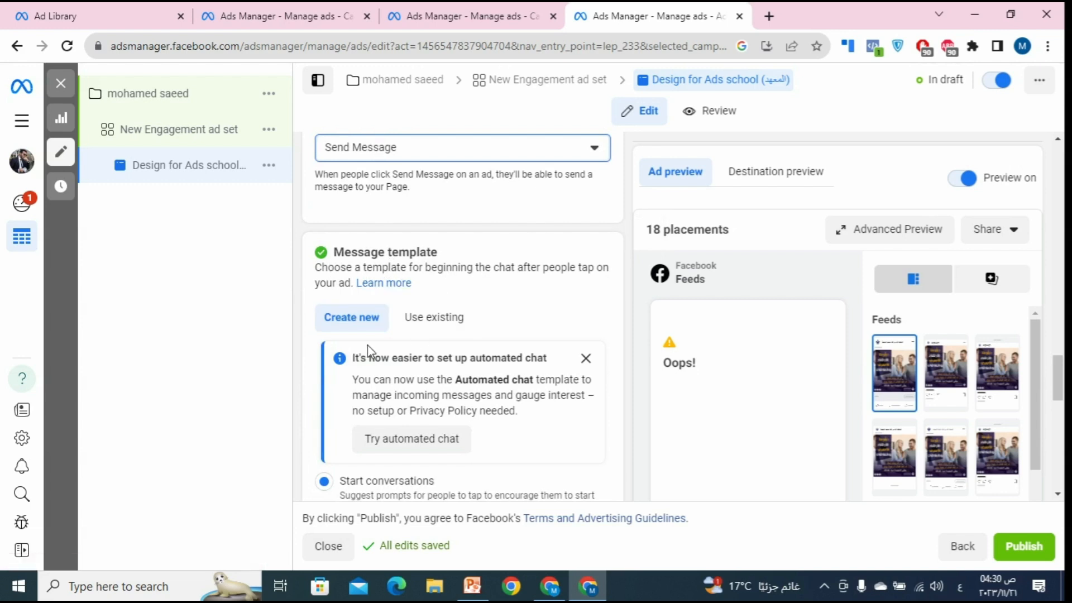
Step: Choose a new Start conversations template and review its greeting and 'Is anyone available to chat?' question
left_click(356, 322)
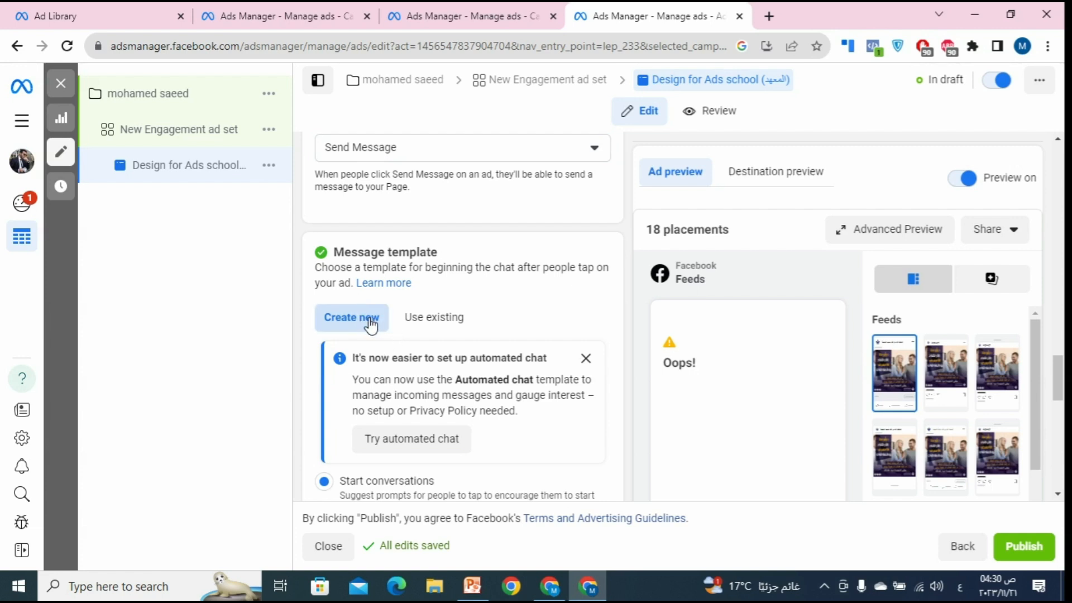
scroll(395, 340, "down", 4)
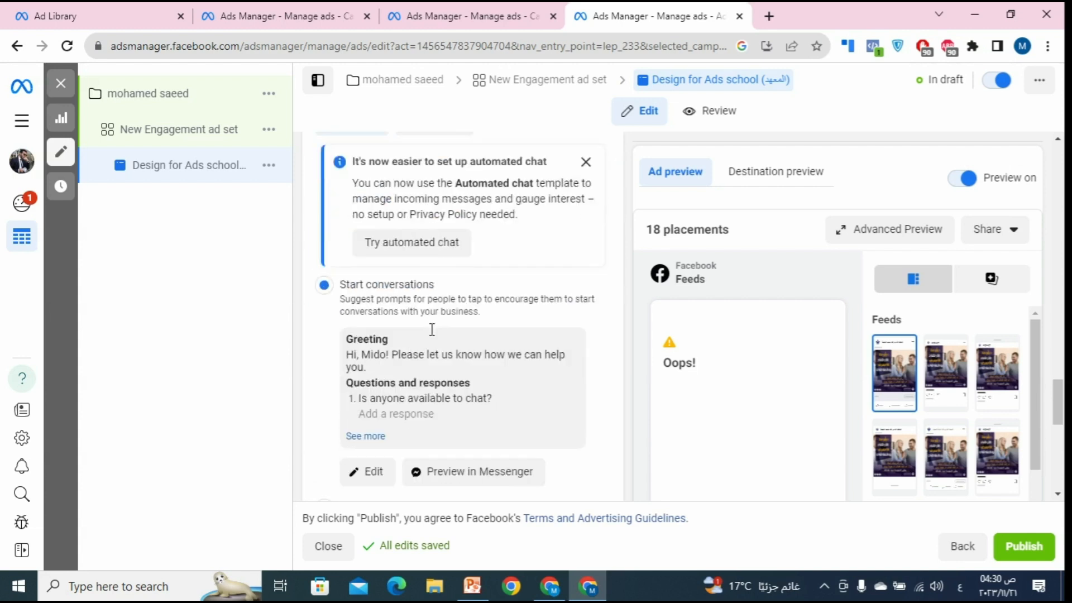
scroll(392, 324, "down", 3)
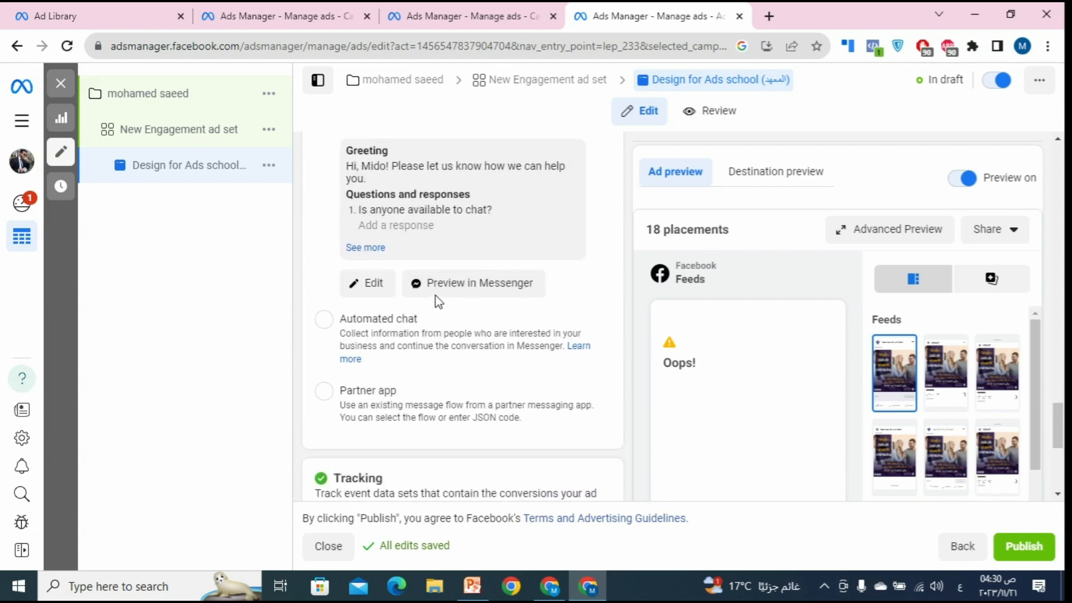
scroll(438, 299, "up", 4)
scroll(441, 301, "down", 1)
scroll(438, 296, "up", 3)
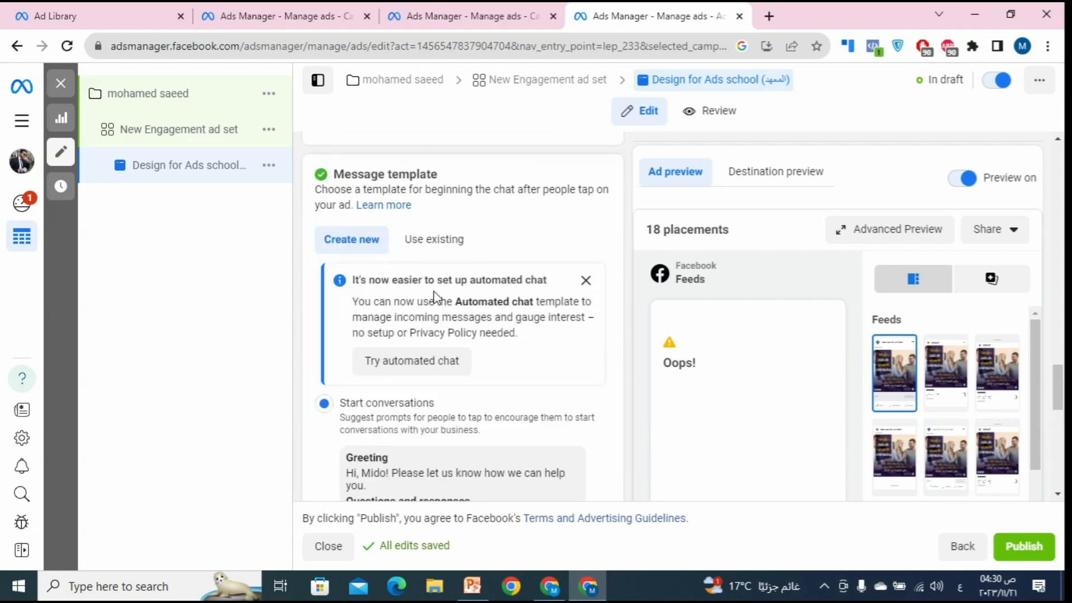
scroll(435, 287, "down", 4)
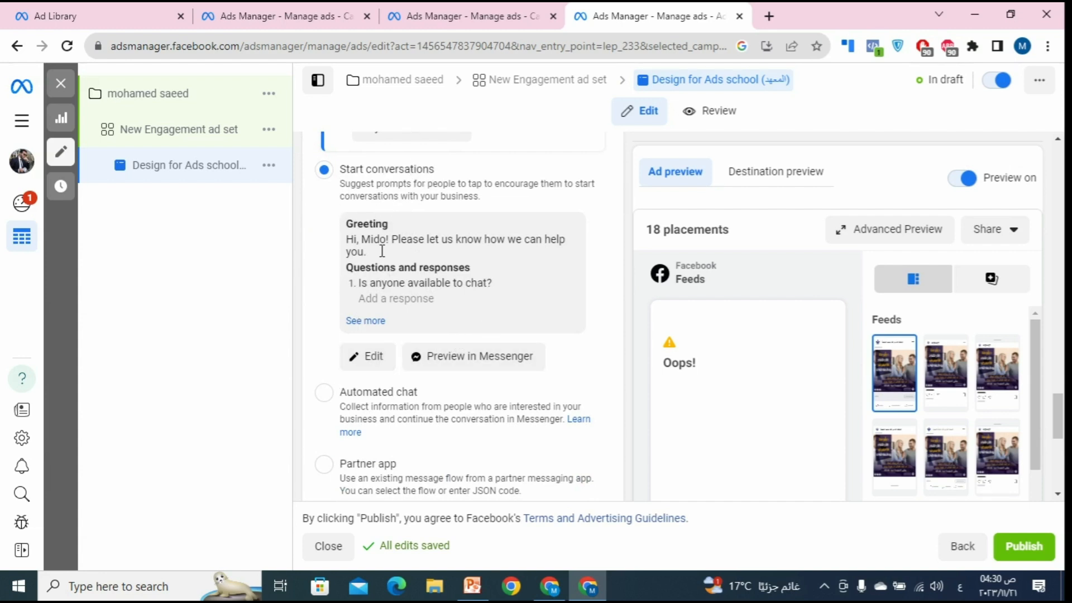
Step: Open the conversation template for editing and keep the greeting type as Text only
left_click(367, 362)
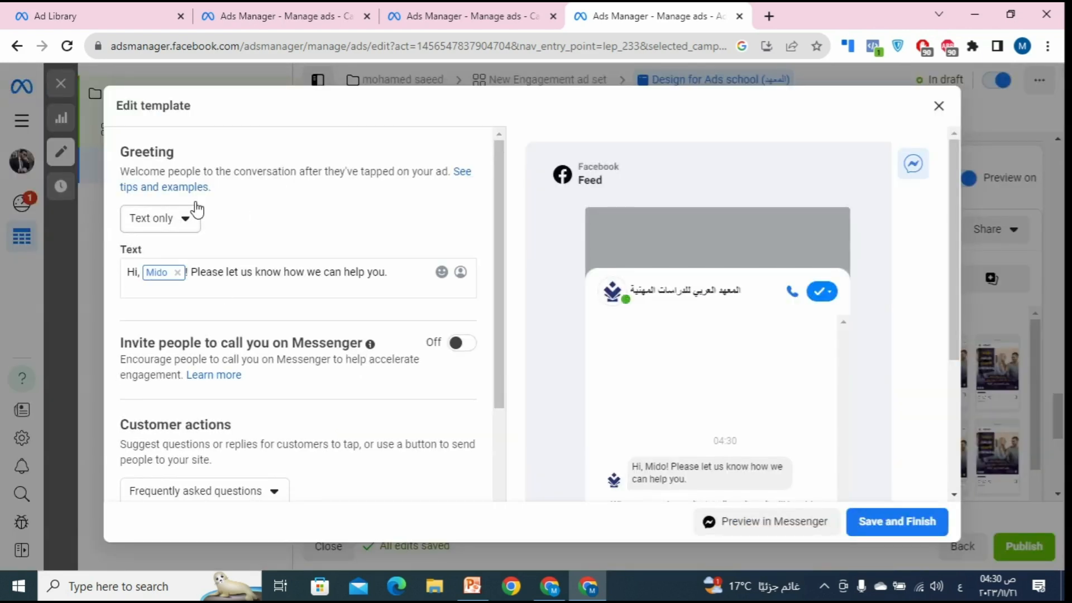
left_click(159, 223)
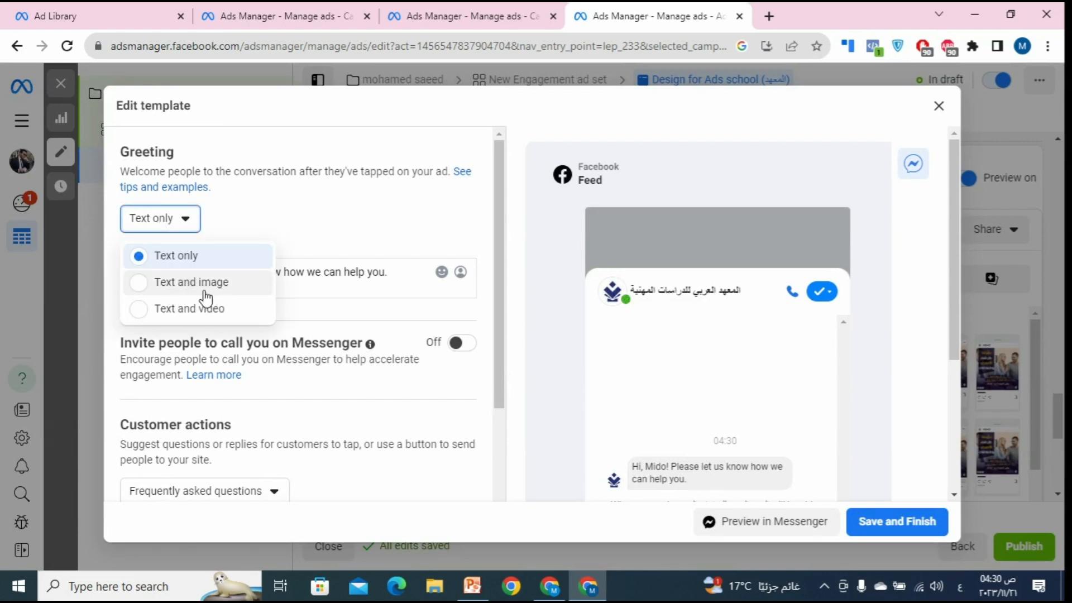
left_click(286, 214)
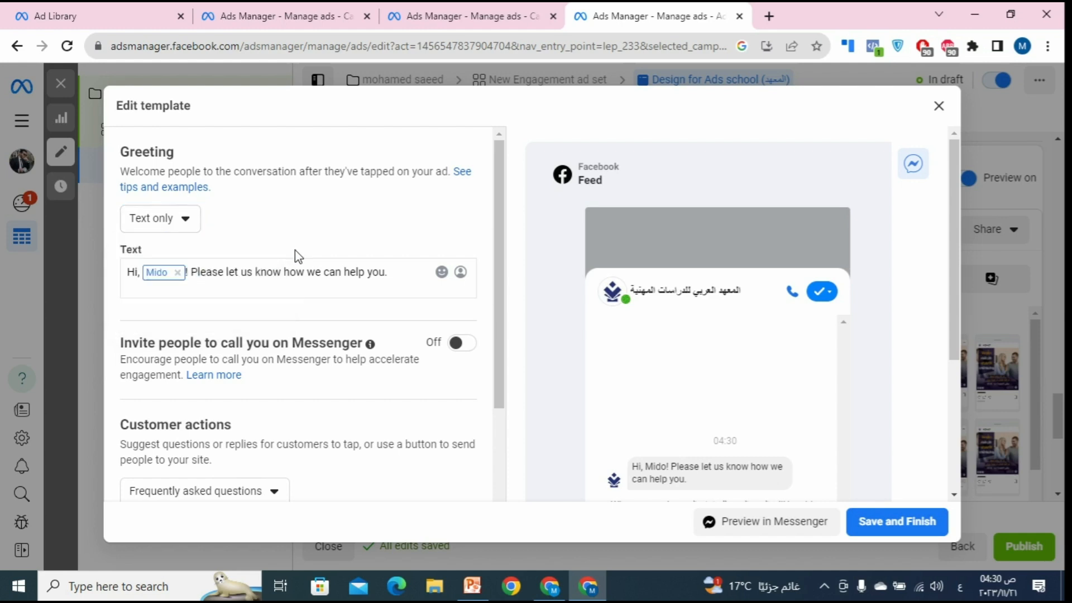
scroll(295, 250, "down", 1)
scroll(310, 244, "up", 1)
Step: Delete the default greeting and first-name token, then type 'اهلا بيك' in Arabic
left_click_drag(397, 280, 187, 259)
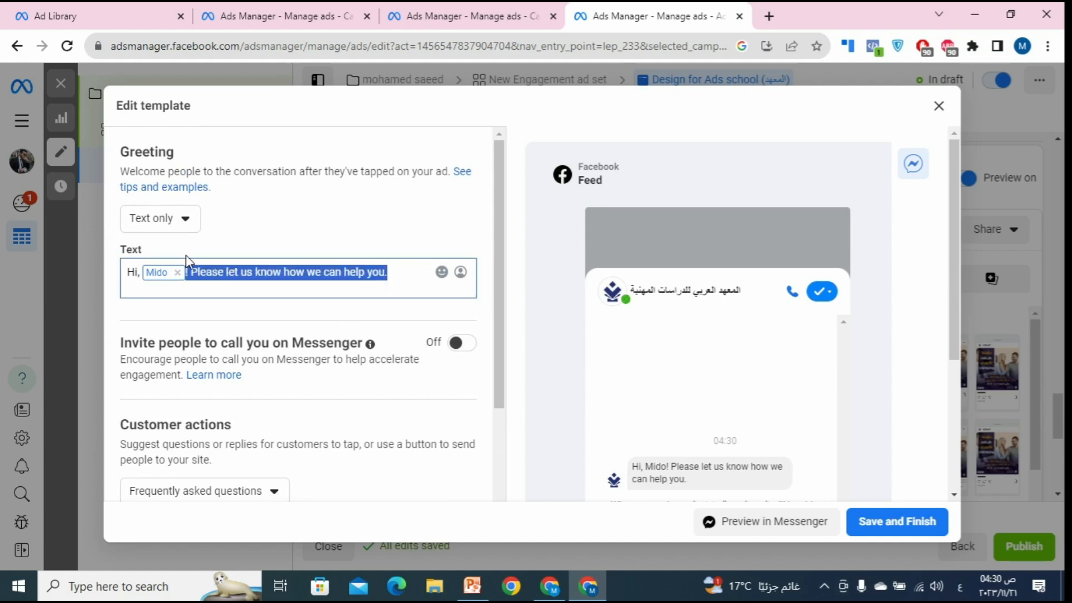
key("BackSpace")
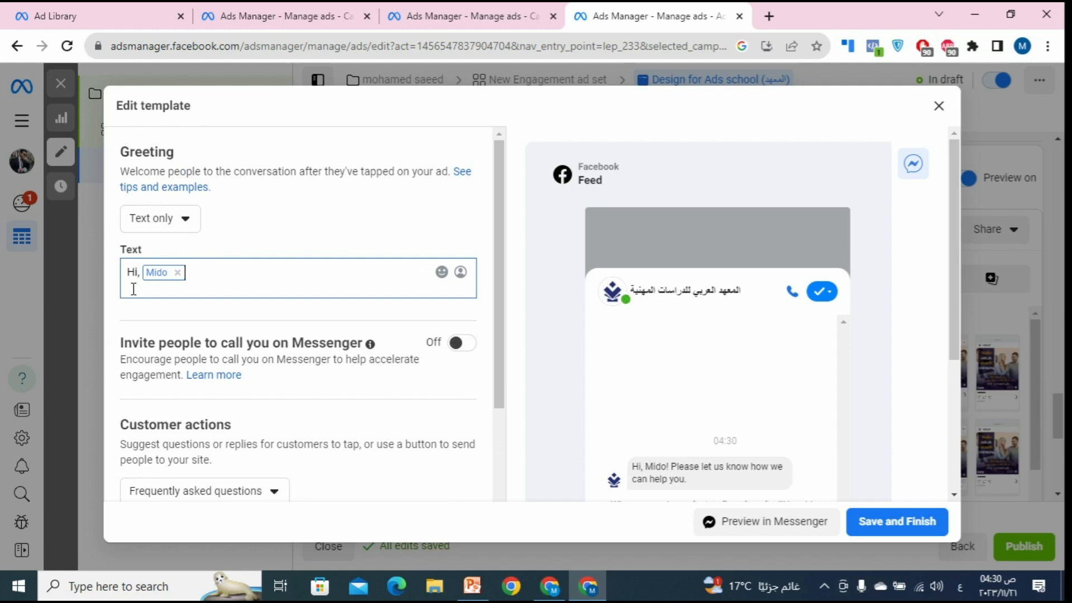
left_click(178, 272)
key("ctrl+a")
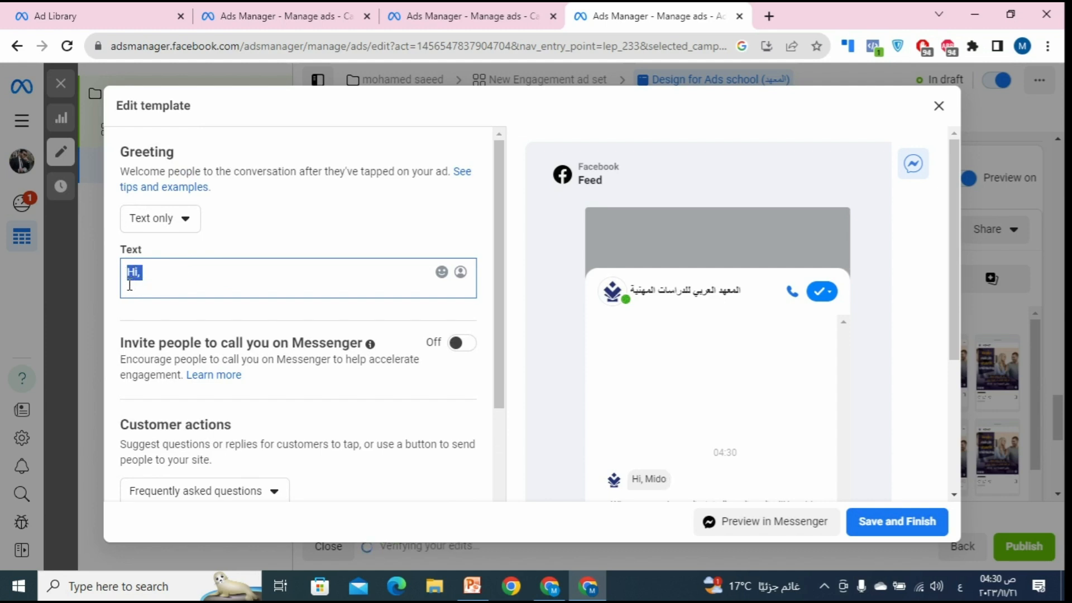
key("BackSpace")
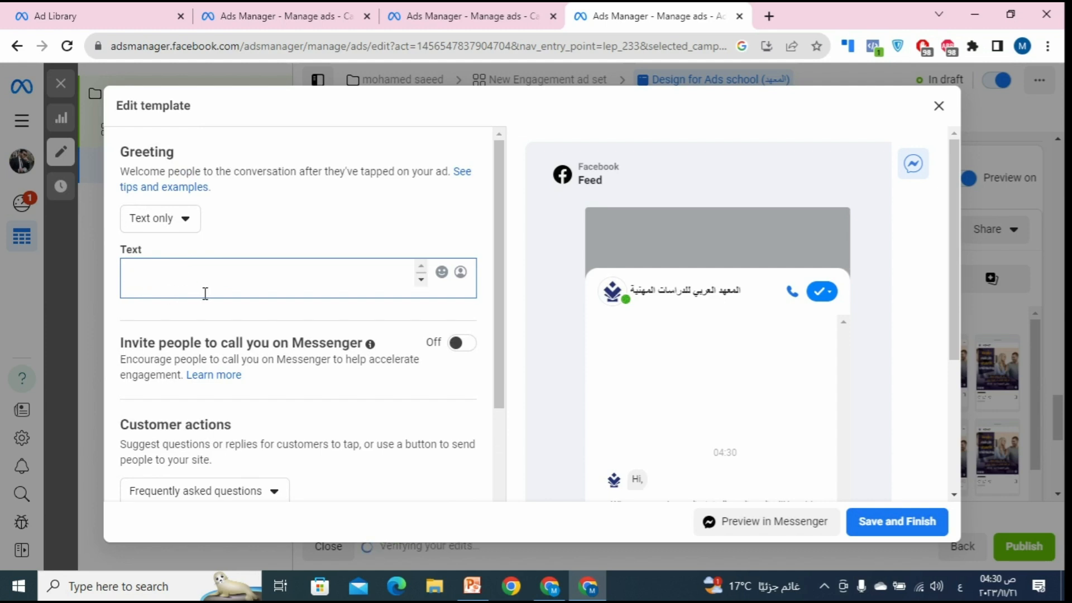
key("alt+shift")
type("hi")
key("BackSpace")
key("BackSpace")
key("alt+shift")
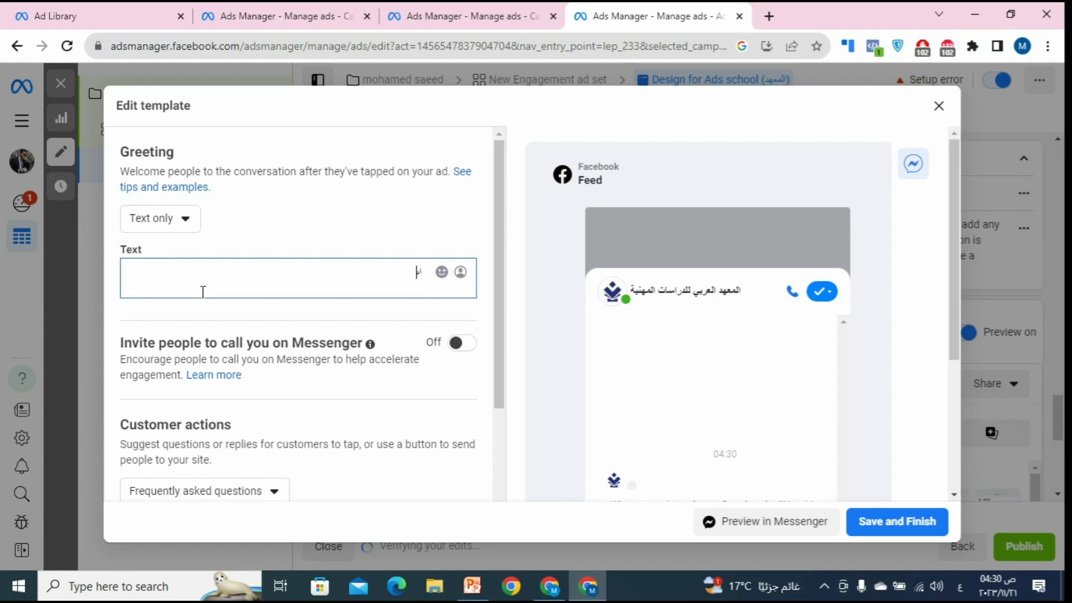
type("اهلا")
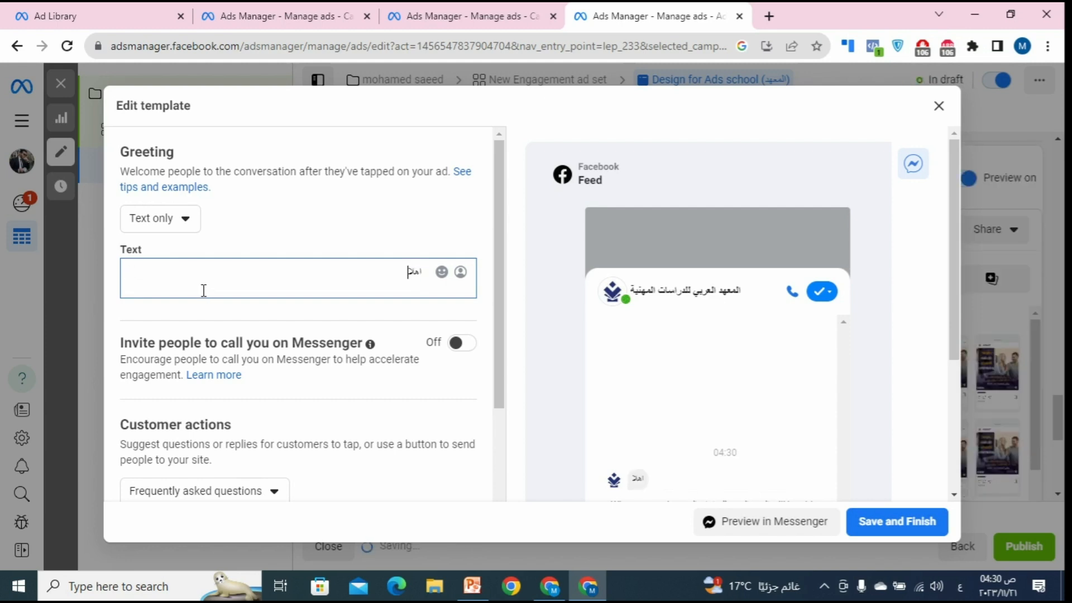
type(" بيك")
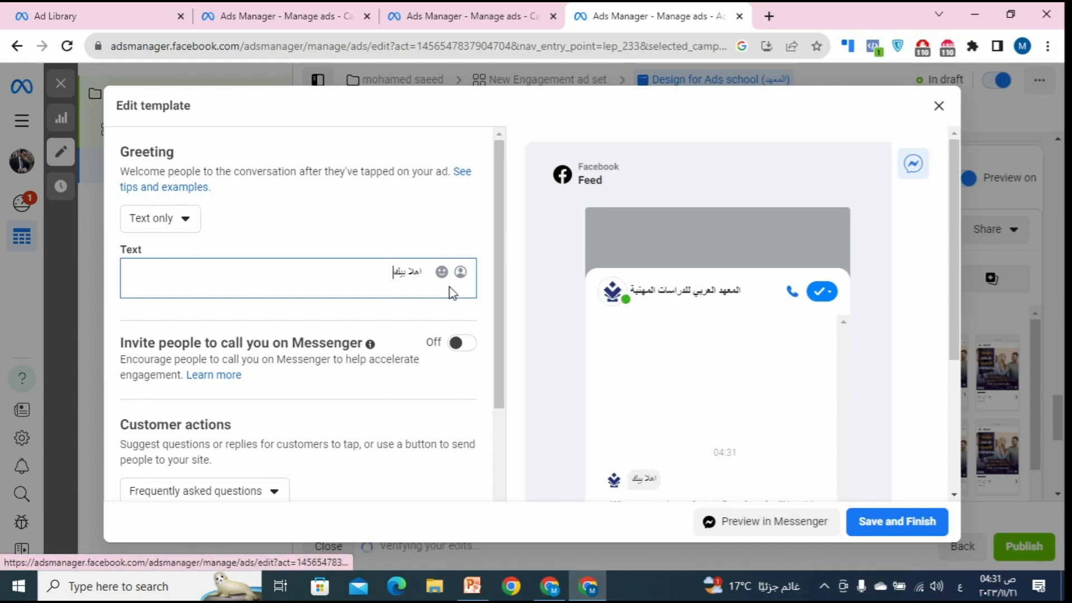
Step: Extend the greeting with the First name token, 'اساعدك ازاى' and a 🙏 emoji
left_click(463, 274)
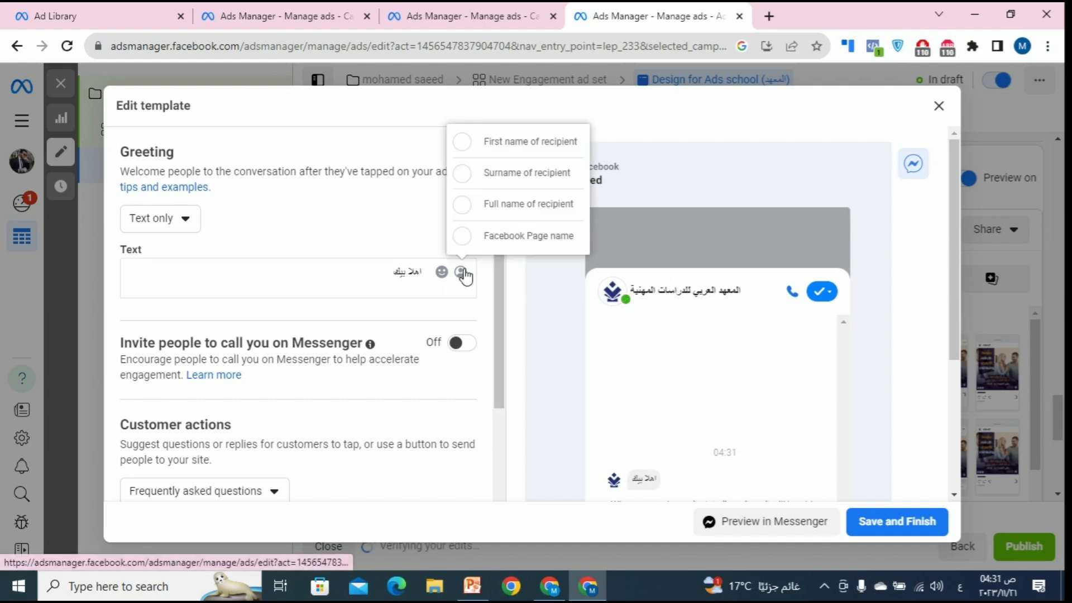
left_click(496, 158)
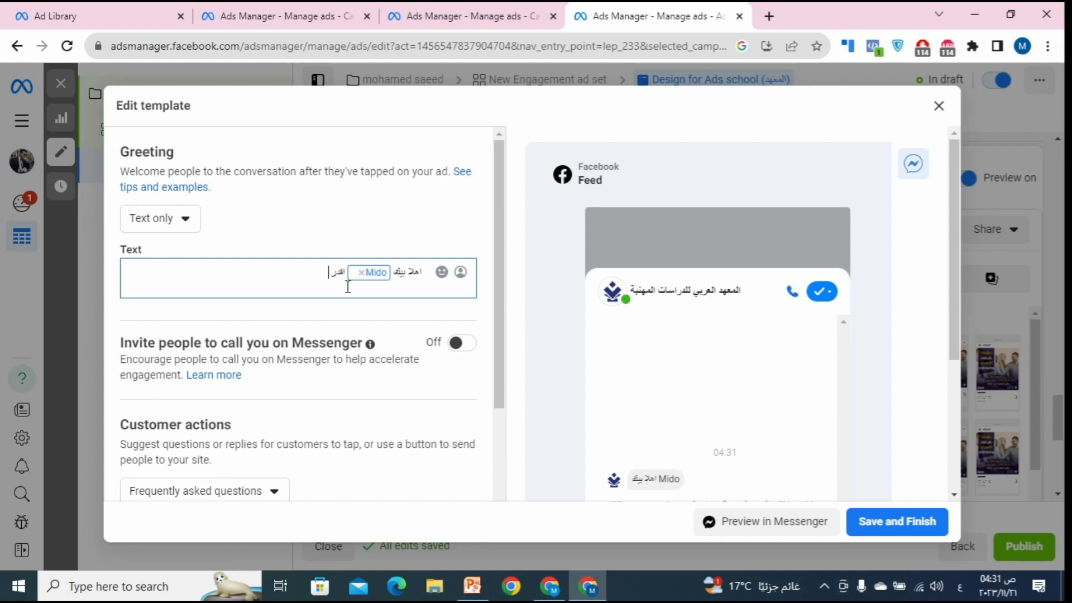
type("اساعد")
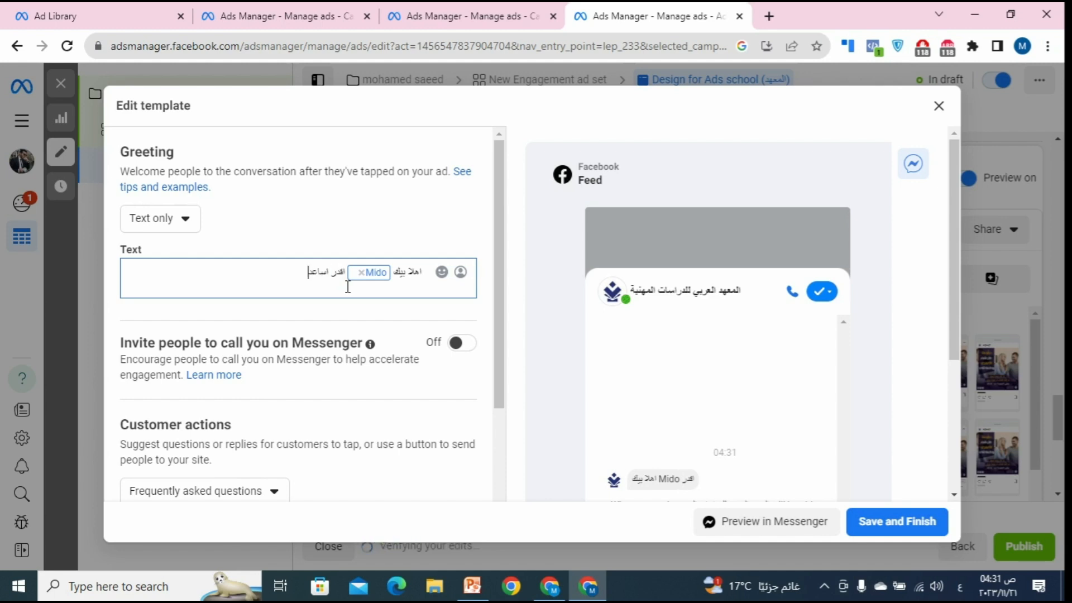
type("ك ازاى")
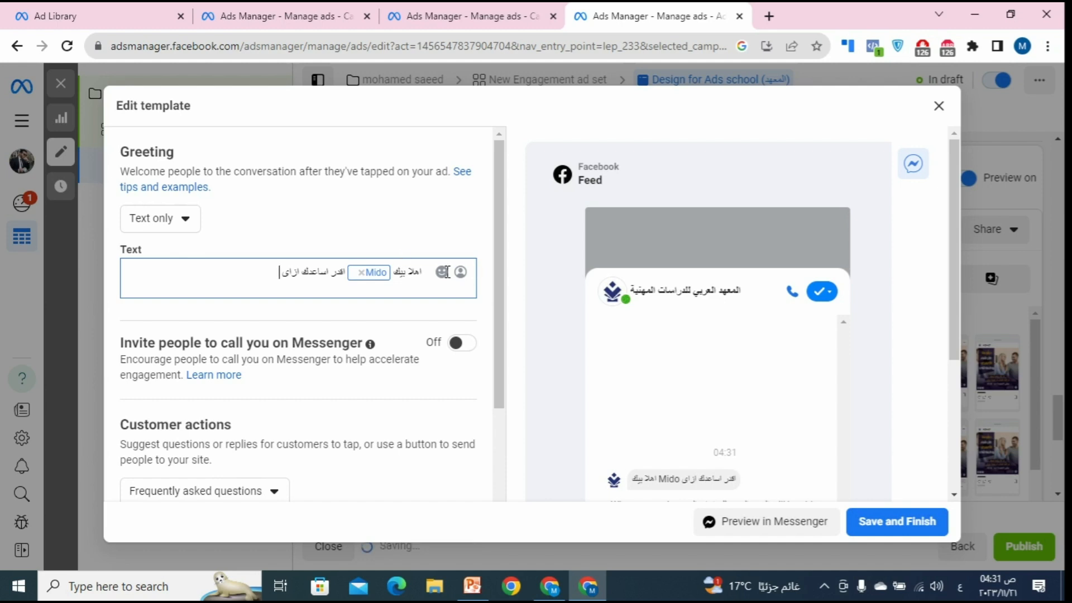
left_click(447, 276)
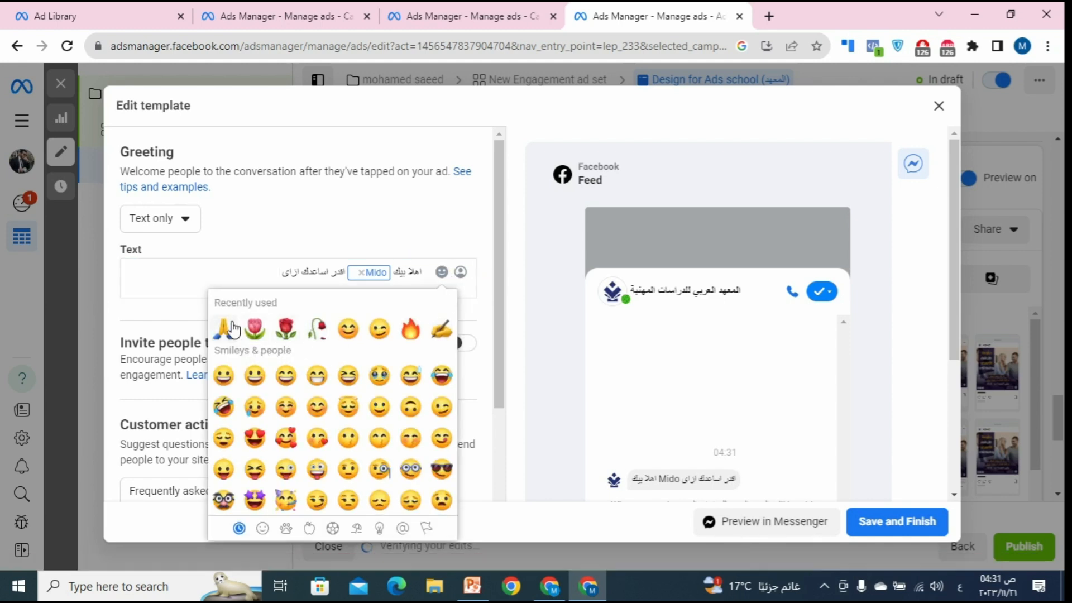
left_click(234, 334)
left_click(249, 234)
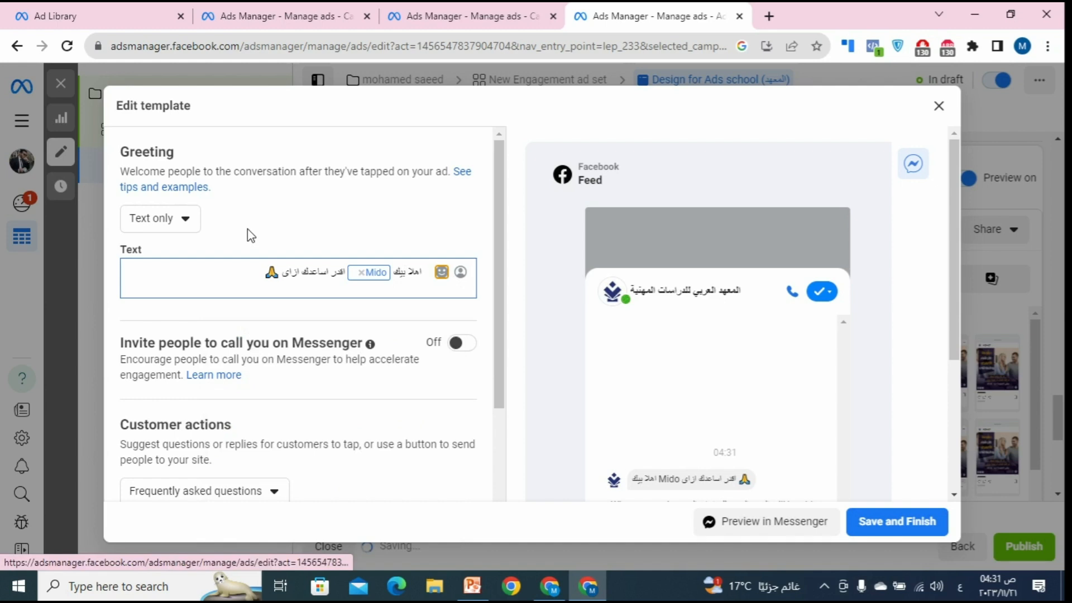
scroll(259, 303, "down", 3)
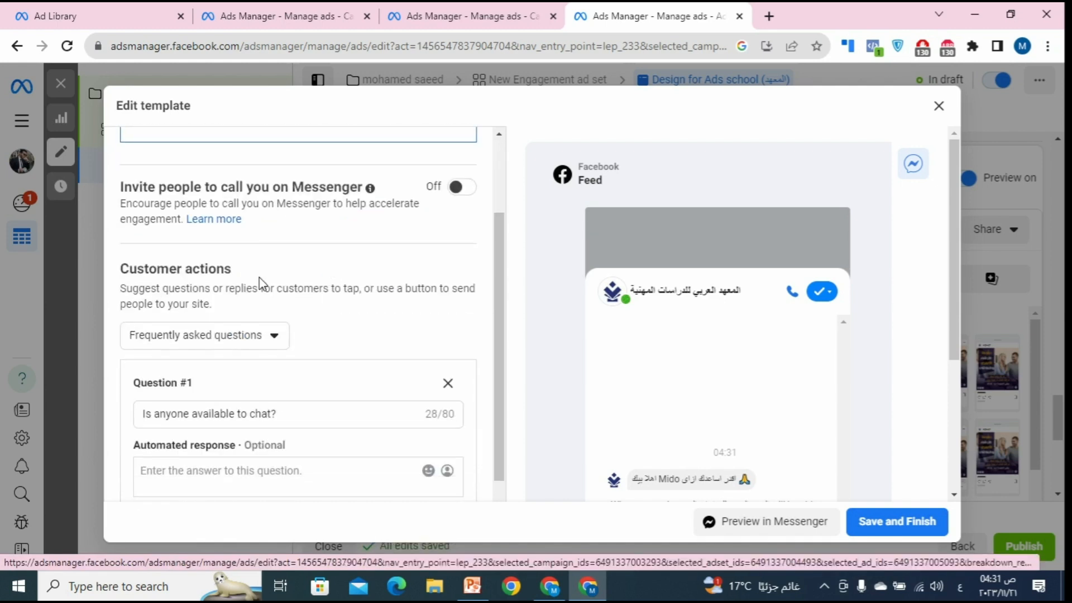
scroll(313, 291, "up", 1)
scroll(720, 361, "down", 1)
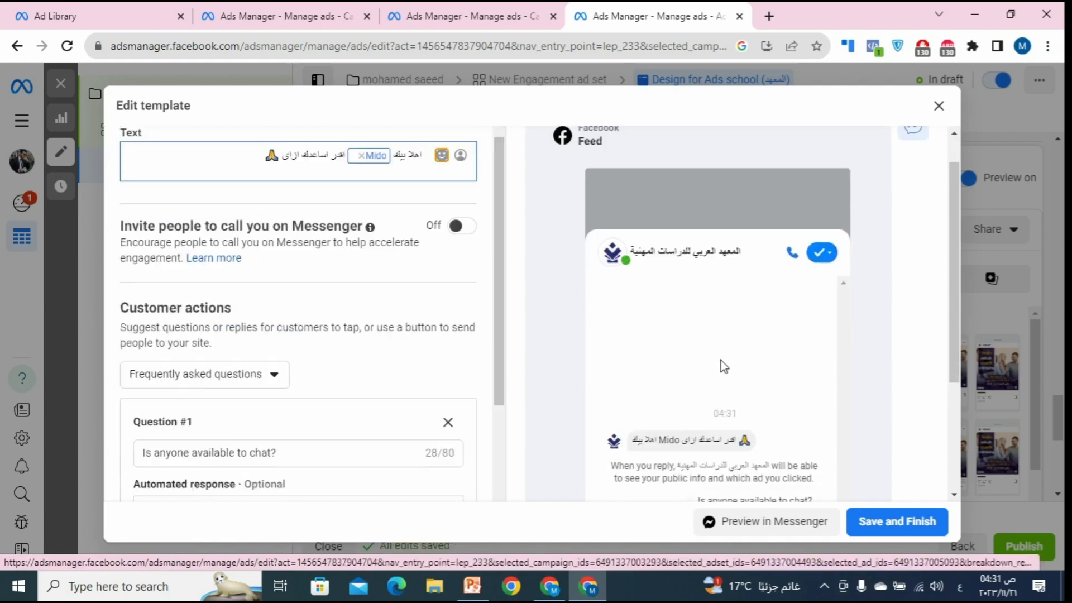
scroll(725, 367, "down", 1)
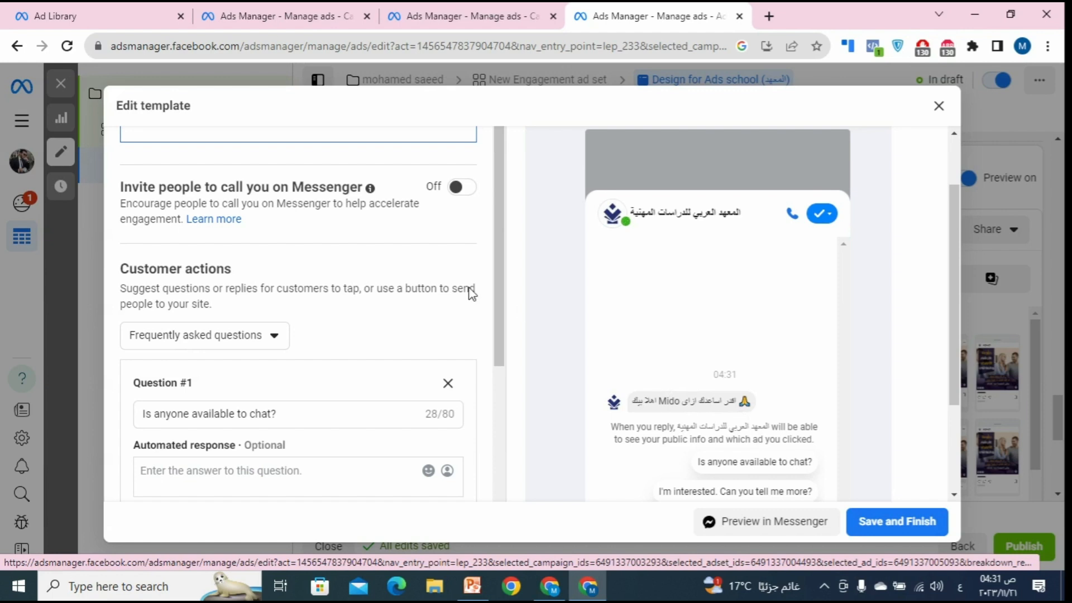
scroll(312, 272, "up", 2)
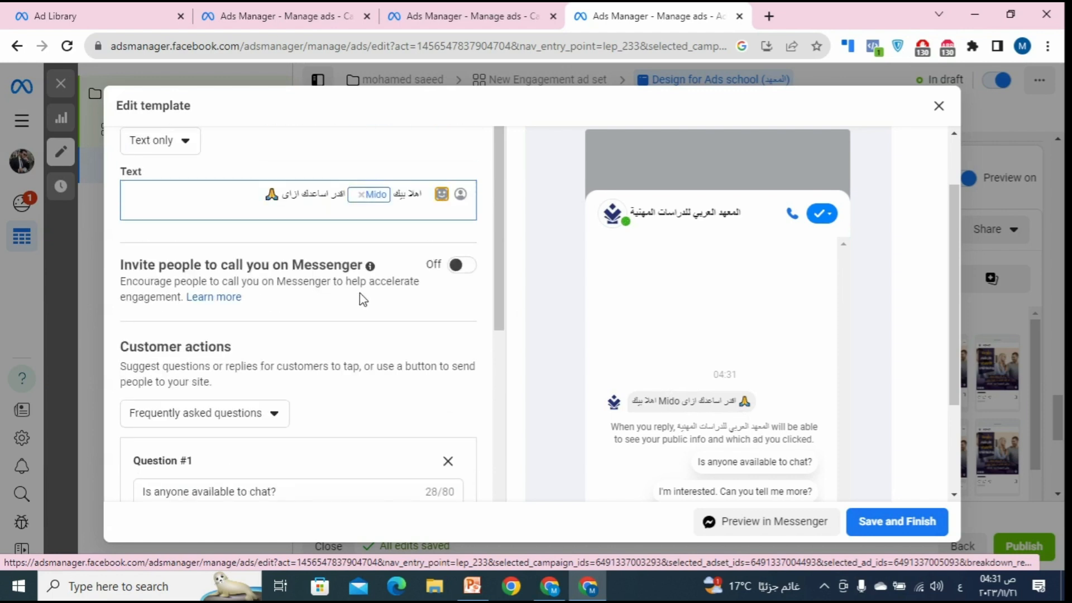
scroll(359, 300, "down", 4)
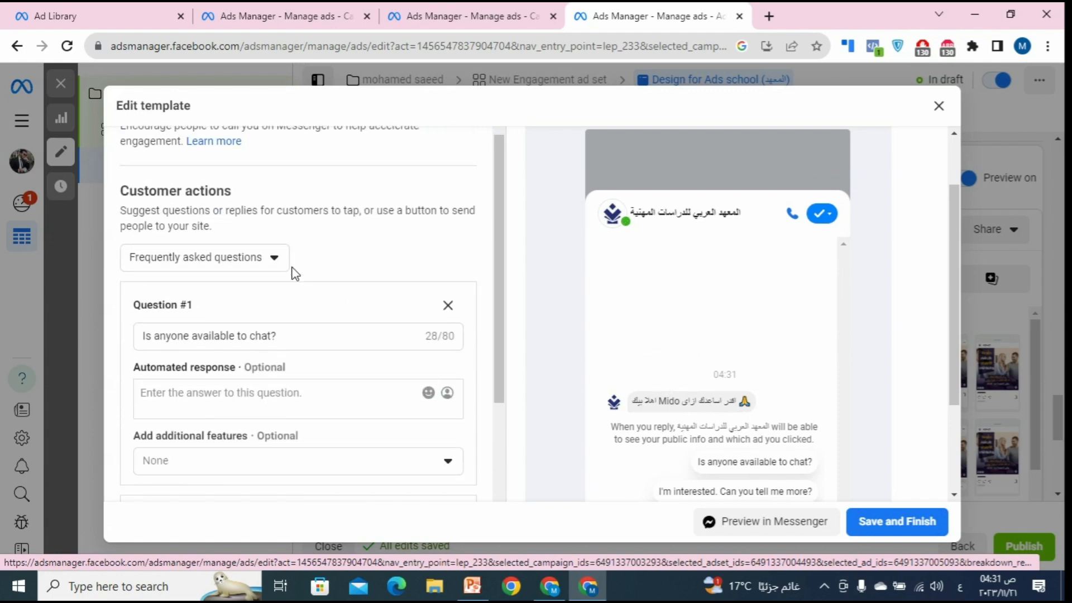
left_click(250, 263)
left_click(258, 270)
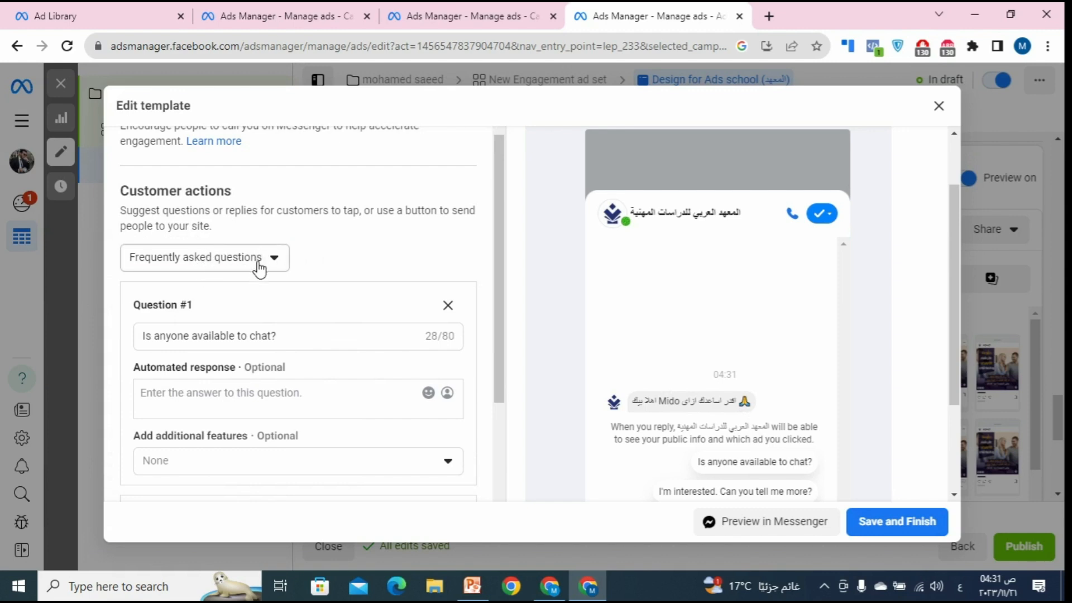
scroll(642, 413, "down", 3)
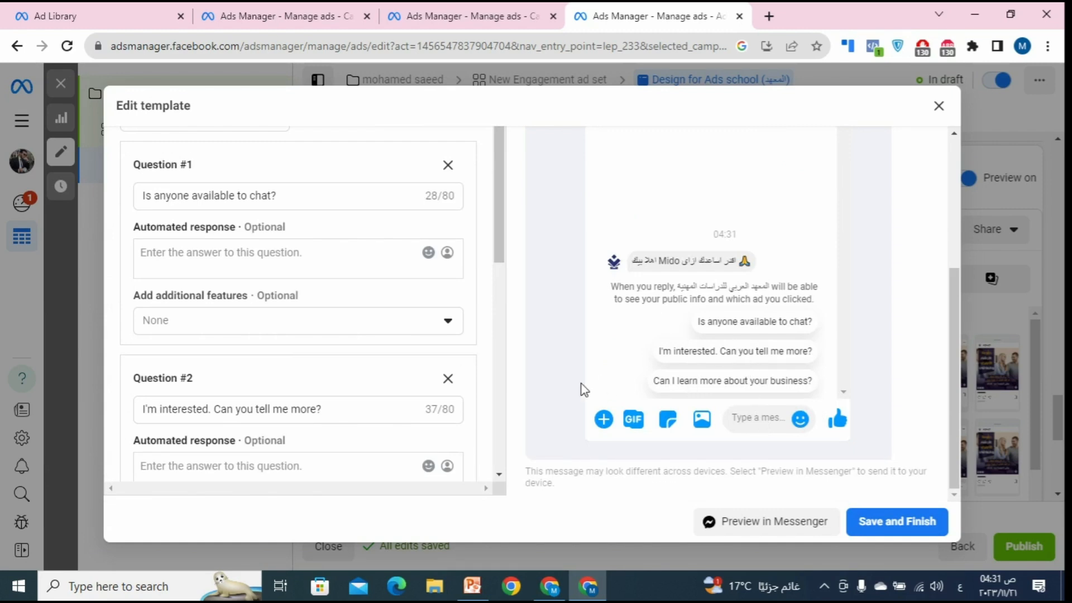
scroll(279, 277, "up", 2)
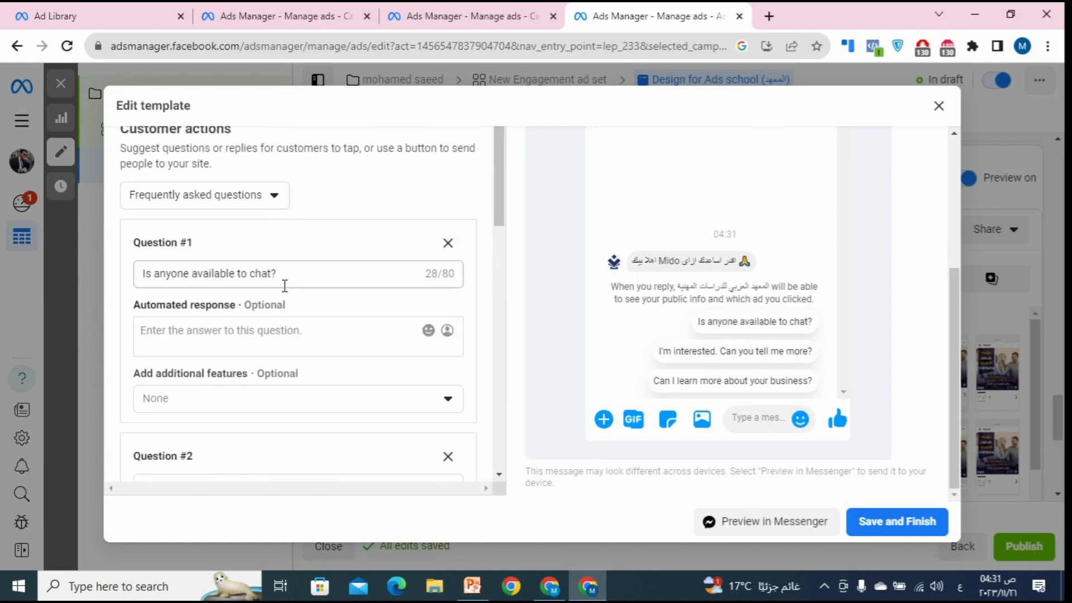
Step: Reword Question #1 as 'هل يوجد عروض على كورسات التسويق' and reply 'نعم يوجد عروض على الكورسات تصل الي 50%'
triple_click(285, 285)
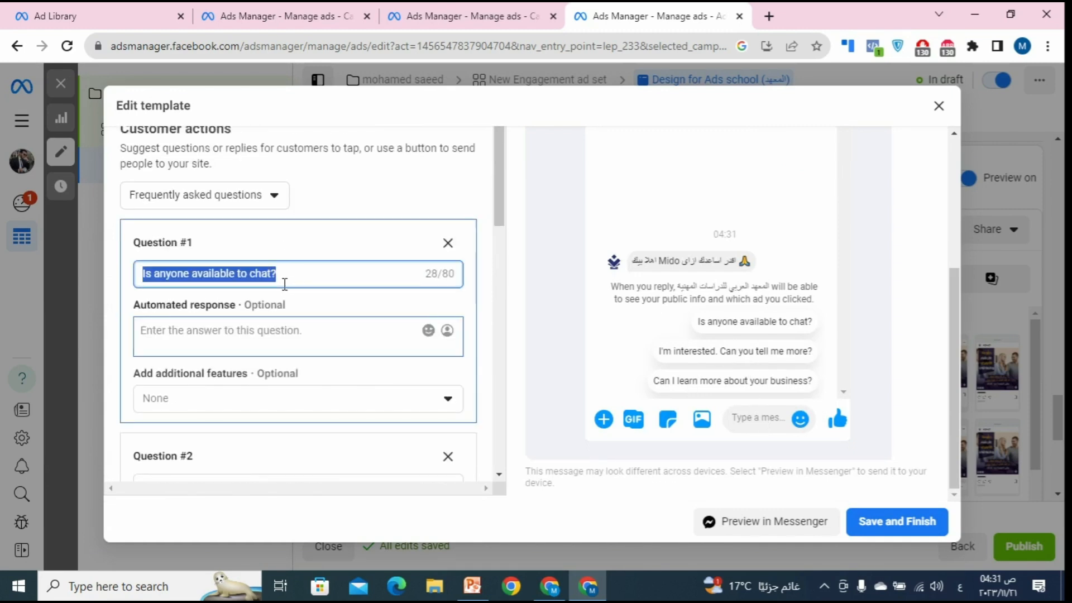
left_click(277, 349)
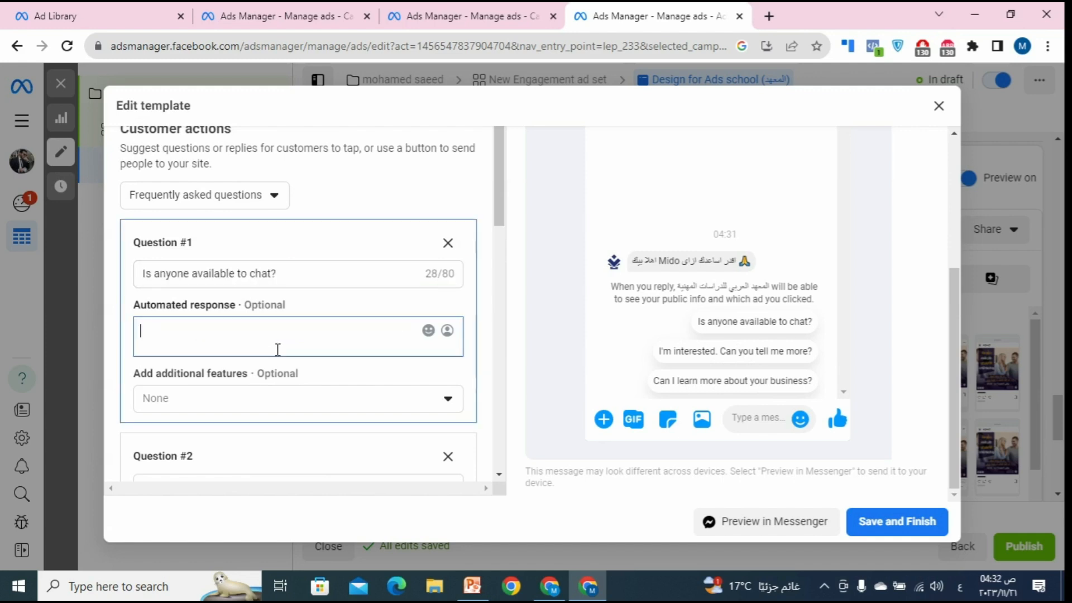
left_click(278, 285)
triple_click(278, 284)
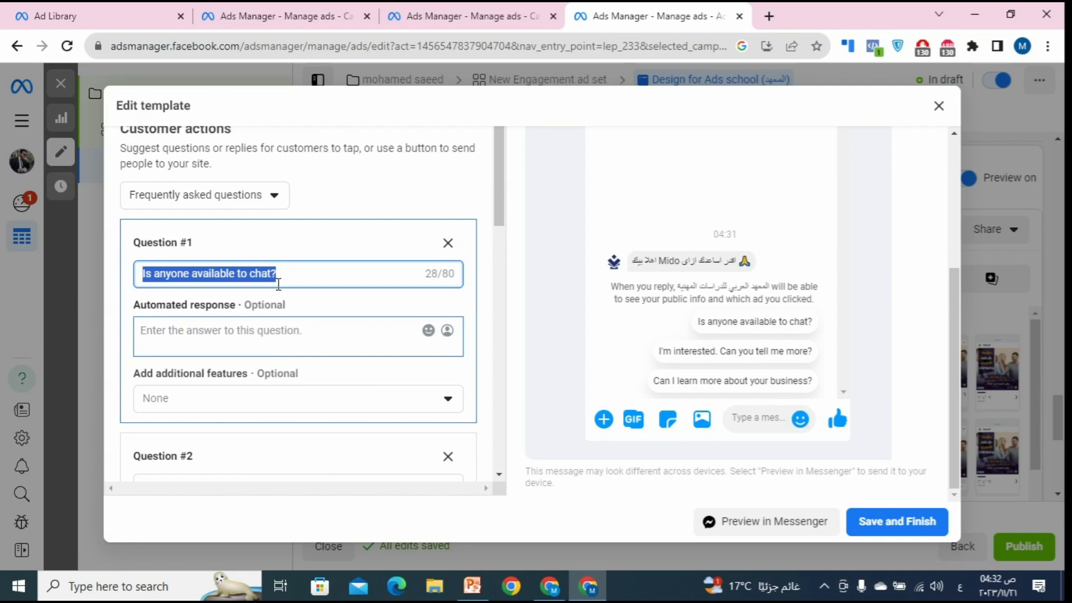
type("ا")
type("ل يوجد عر")
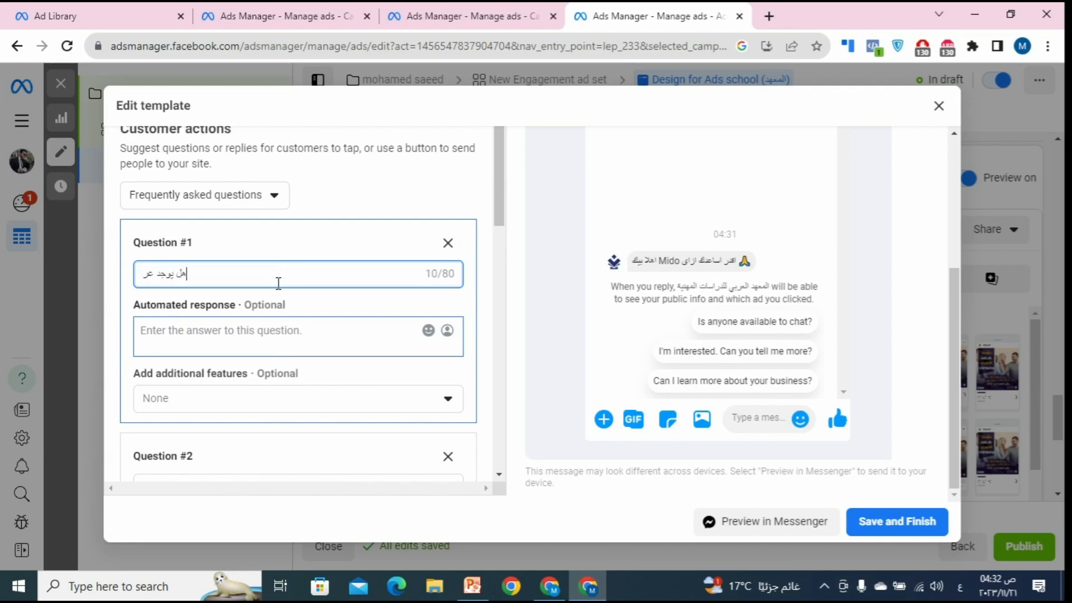
type("وض على كو")
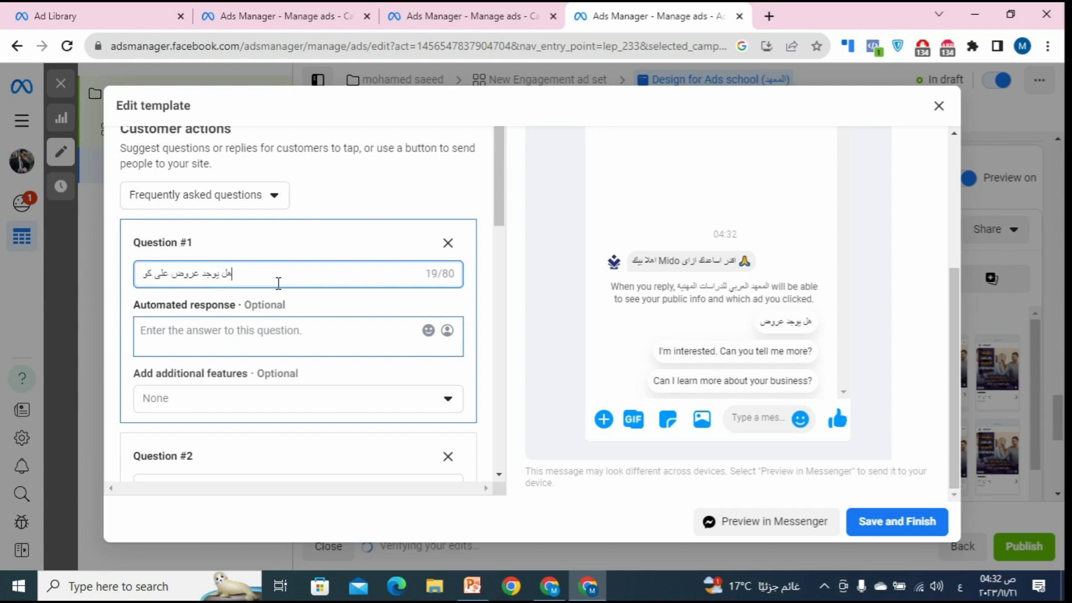
type("رسات ")
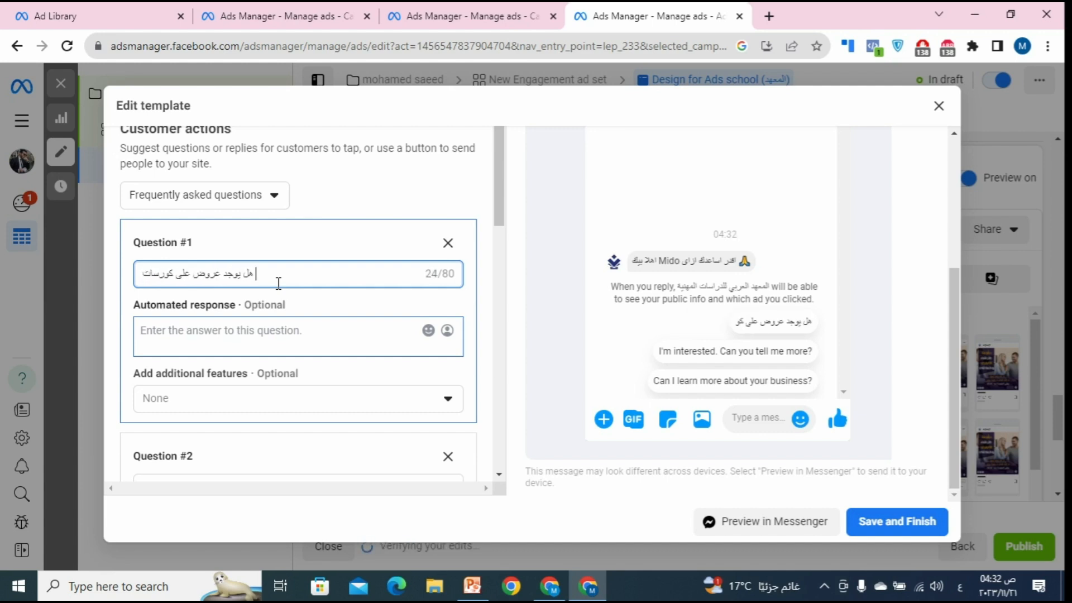
type("التسويق")
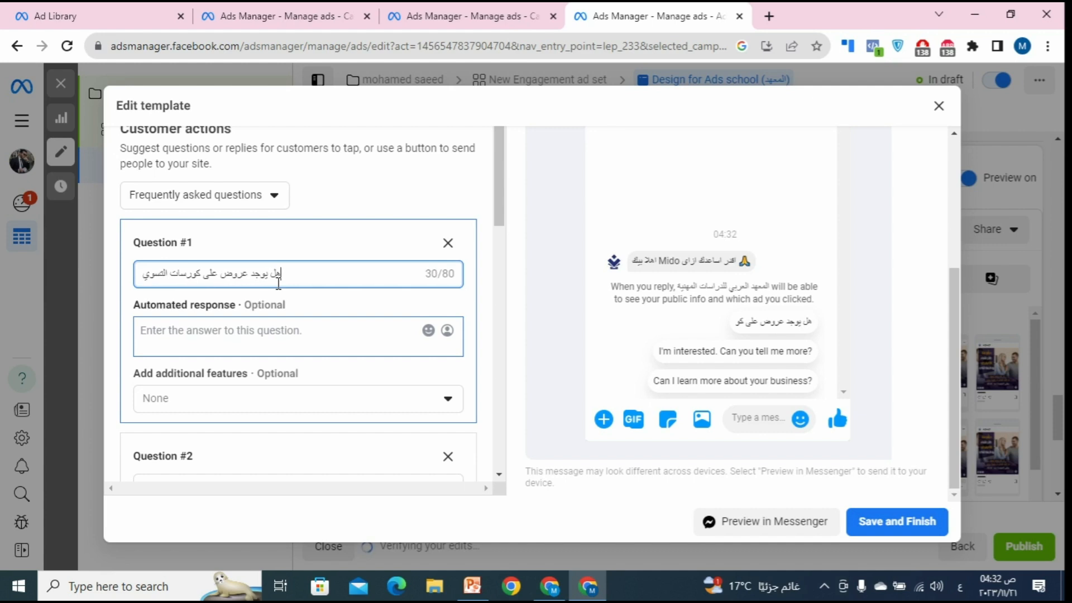
left_click(299, 347)
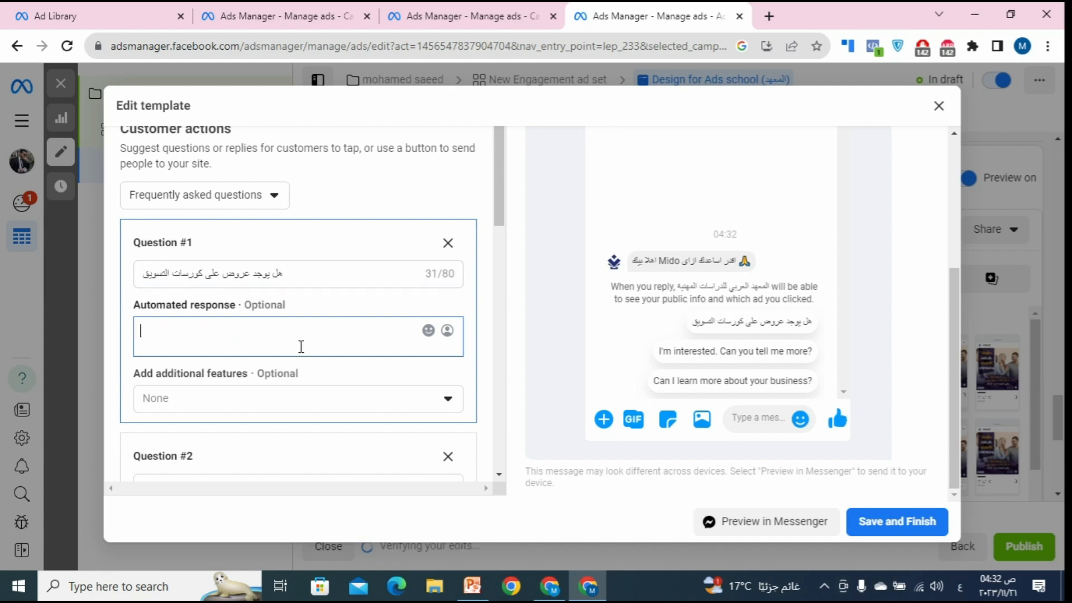
type("نعم يوجد عروض على الكورسات تصل")
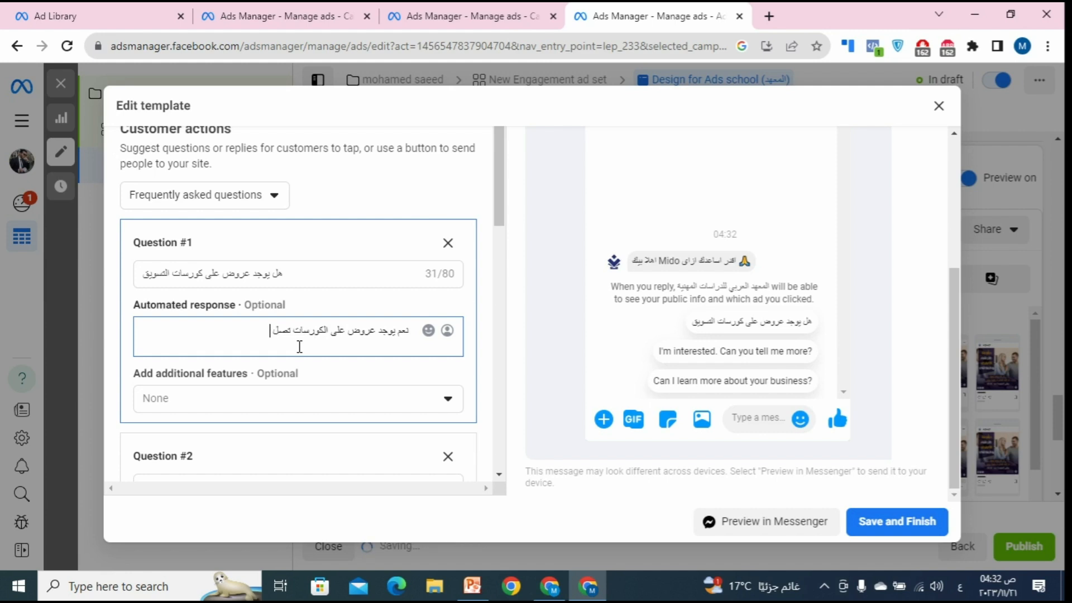
type(" الي 50%")
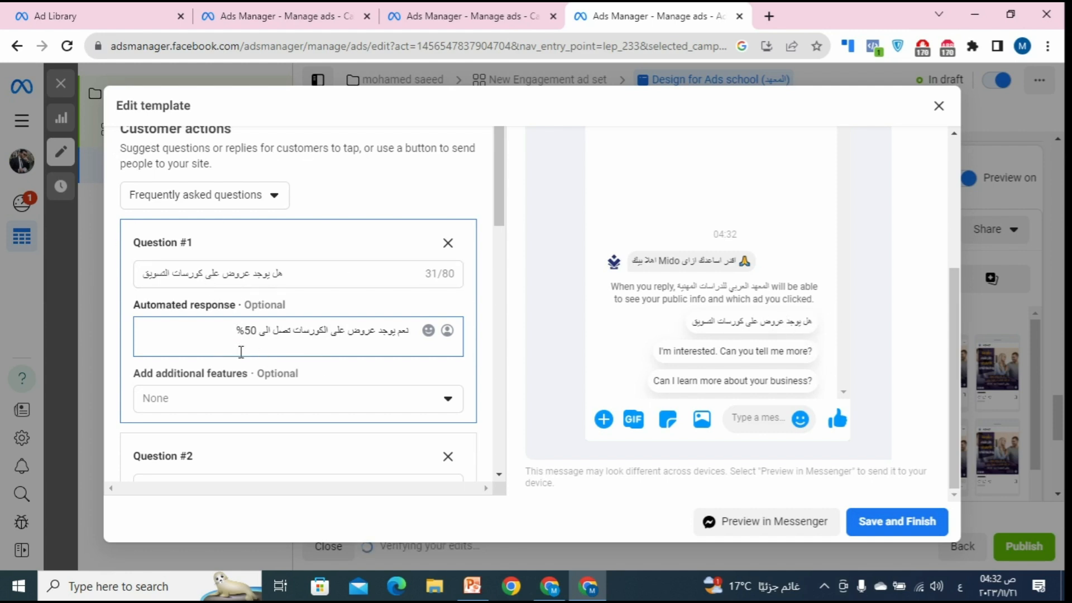
Step: Look over Questions #2 and #3, leaving both without automated answers
scroll(271, 360, "down", 2)
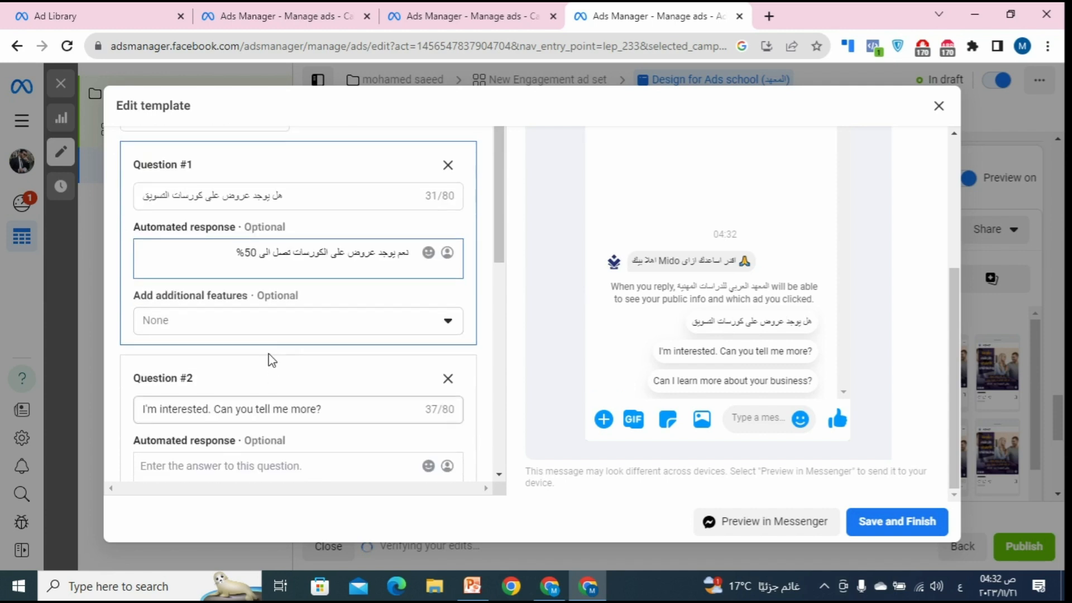
scroll(270, 323, "down", 2)
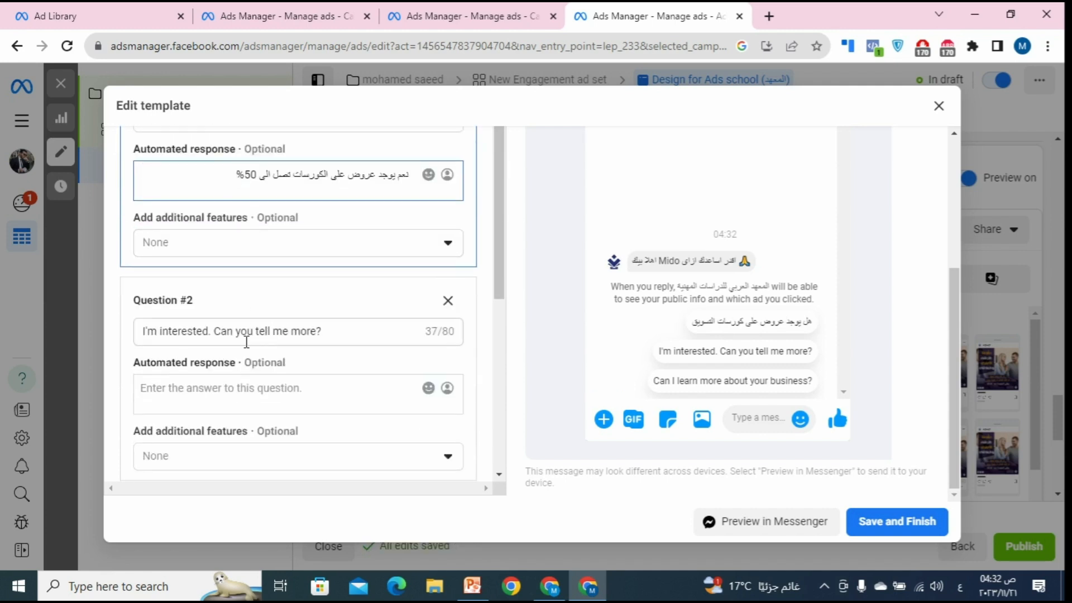
left_click(285, 386)
scroll(285, 382, "down", 5)
scroll(286, 230, "up", 4)
left_click_drag(323, 254, 176, 296)
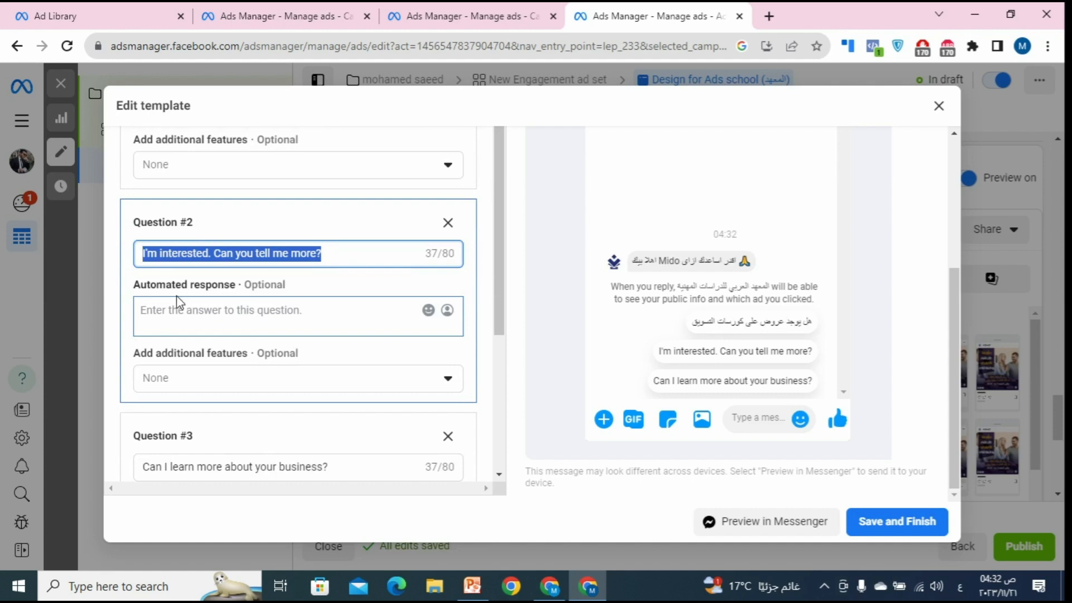
left_click(237, 324)
scroll(240, 323, "down", 5)
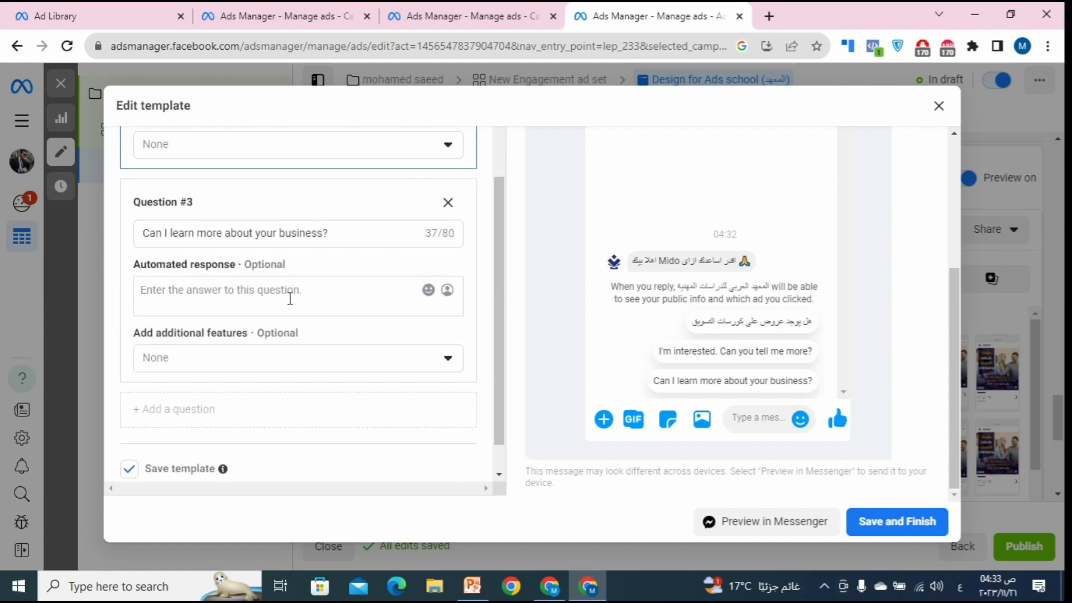
left_click_drag(332, 235, 141, 233)
left_click(234, 310)
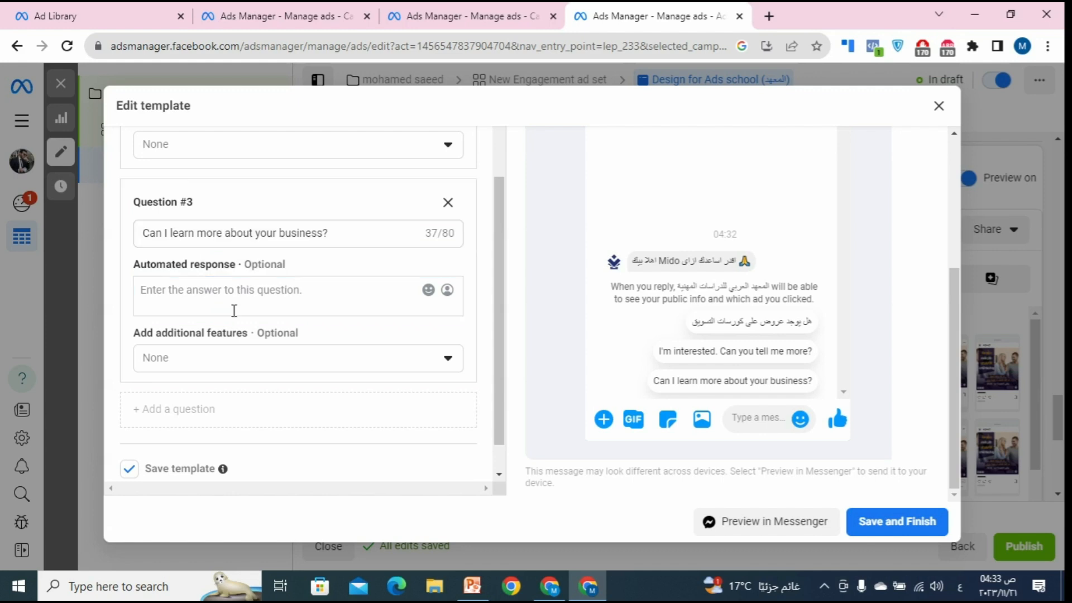
Step: Check Question #2's additional features and keep them set to None
scroll(333, 331, "up", 6)
scroll(337, 333, "down", 3)
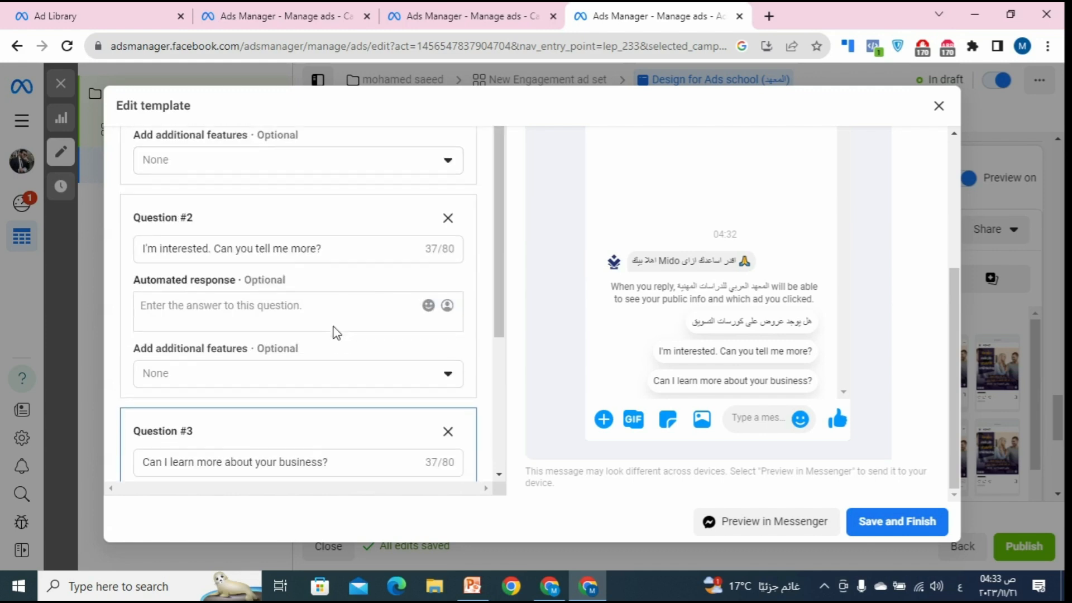
scroll(330, 324, "down", 1)
left_click(267, 305)
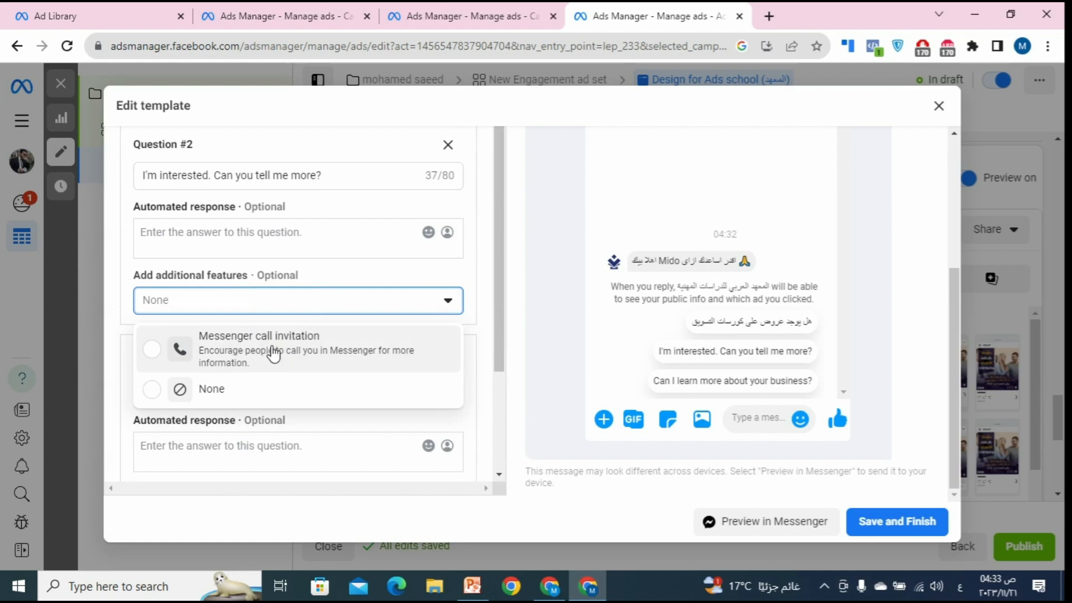
left_click(355, 271)
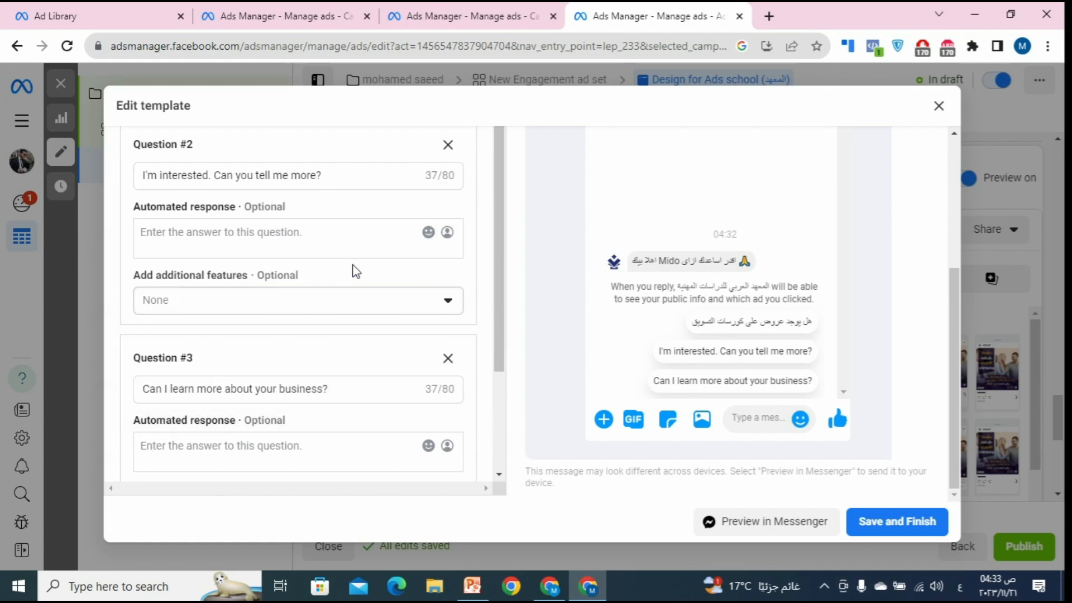
scroll(352, 276, "up", 7)
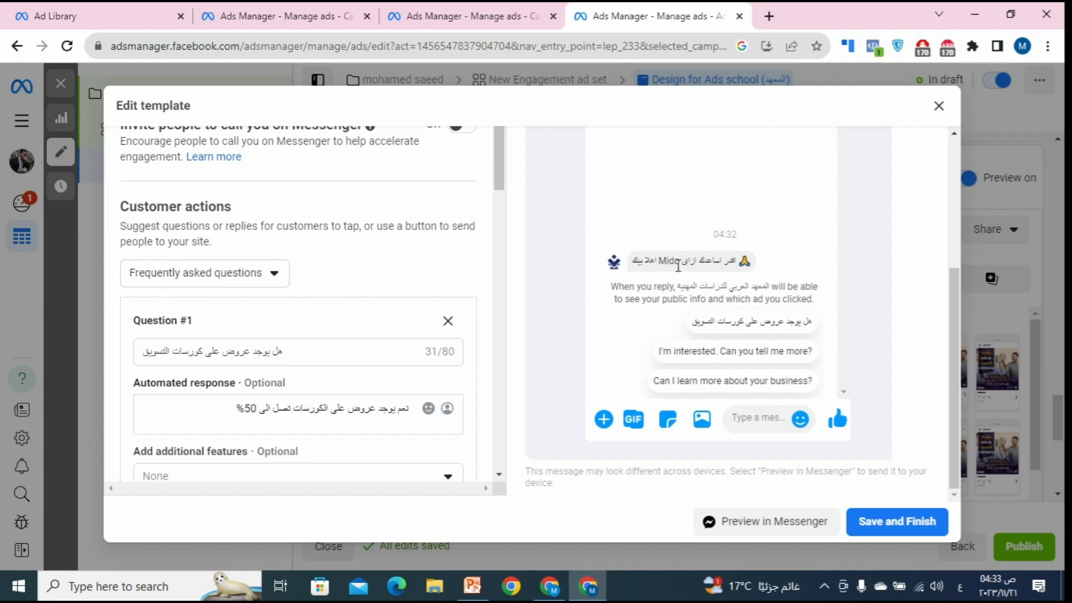
Step: Change the customer actions from None to Quick replies
left_click(256, 277)
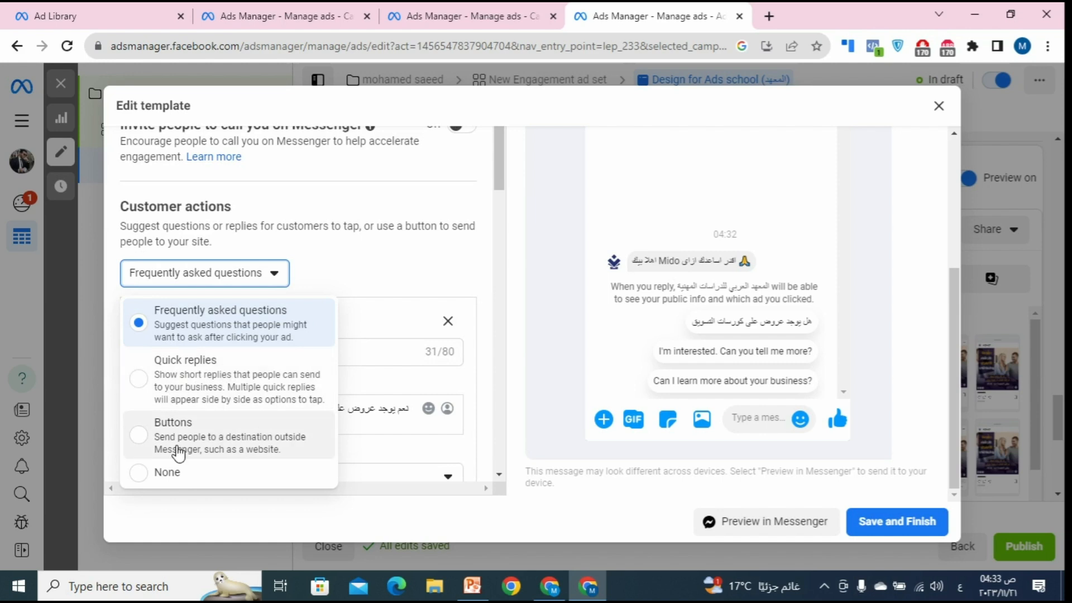
left_click(205, 475)
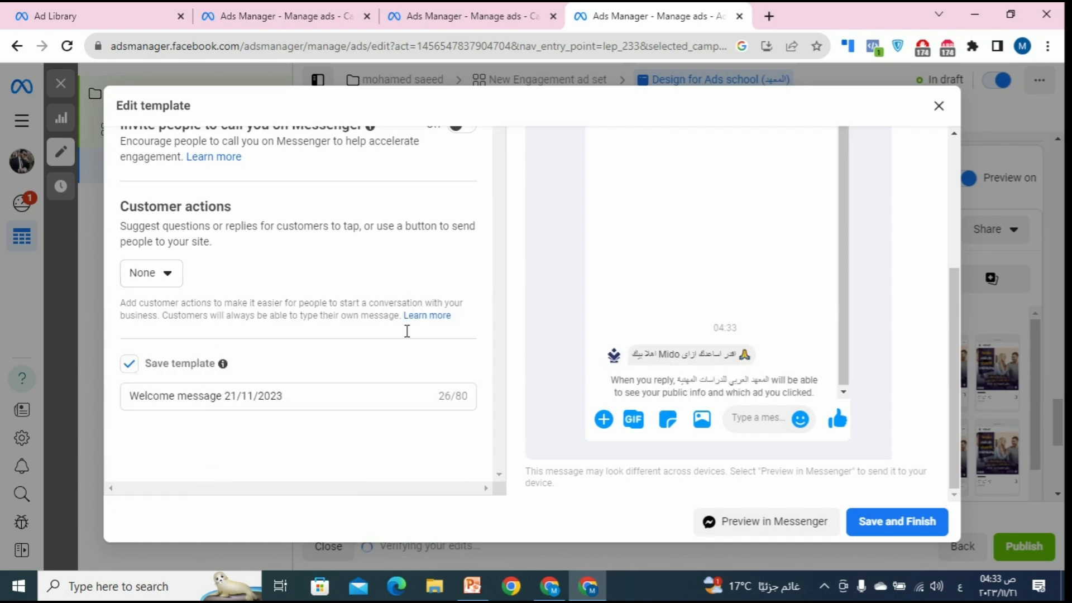
left_click(165, 281)
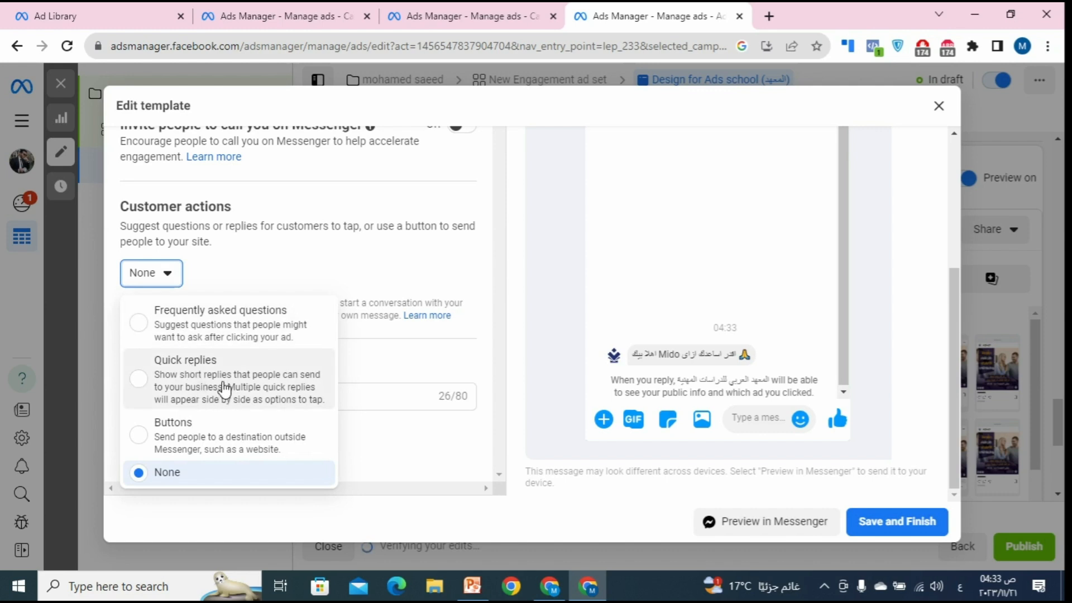
left_click(286, 358)
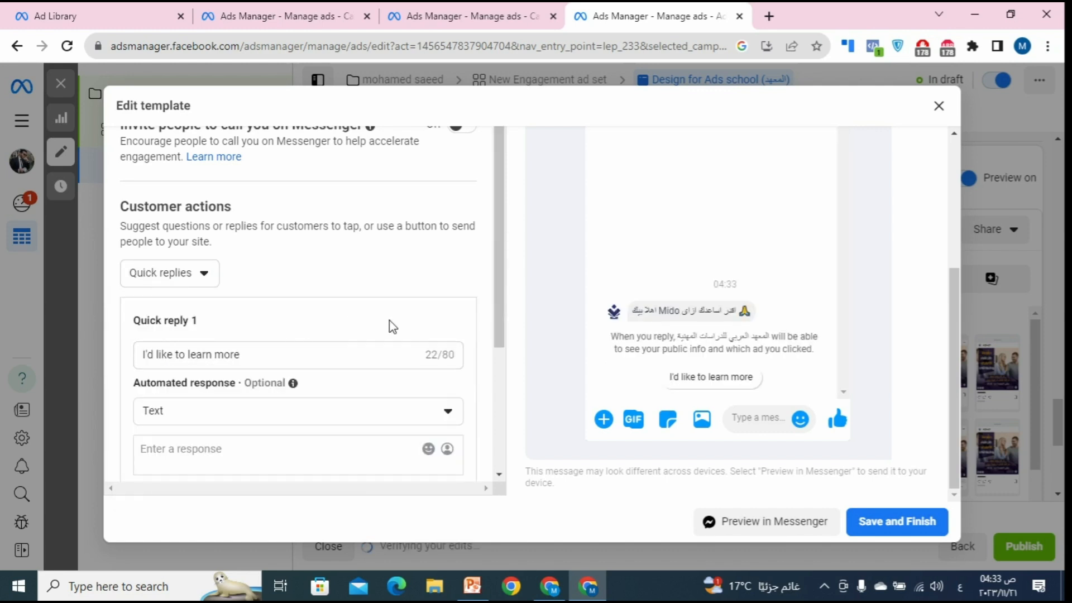
Step: Rename Quick reply 1 to 'تفاصيل اكثر'
scroll(436, 320, "down", 1)
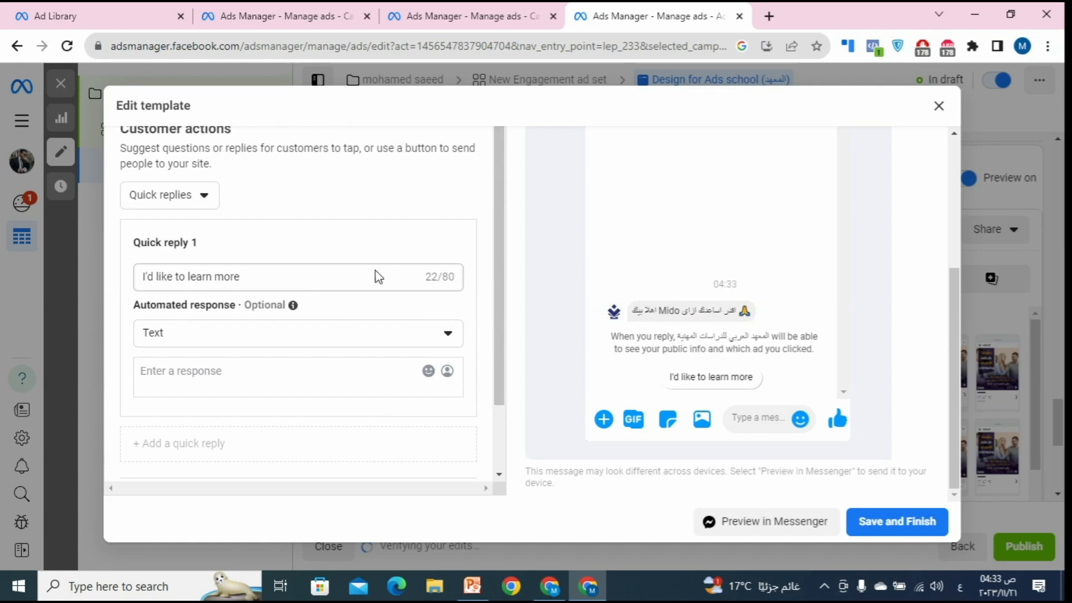
left_click_drag(273, 283, 137, 293)
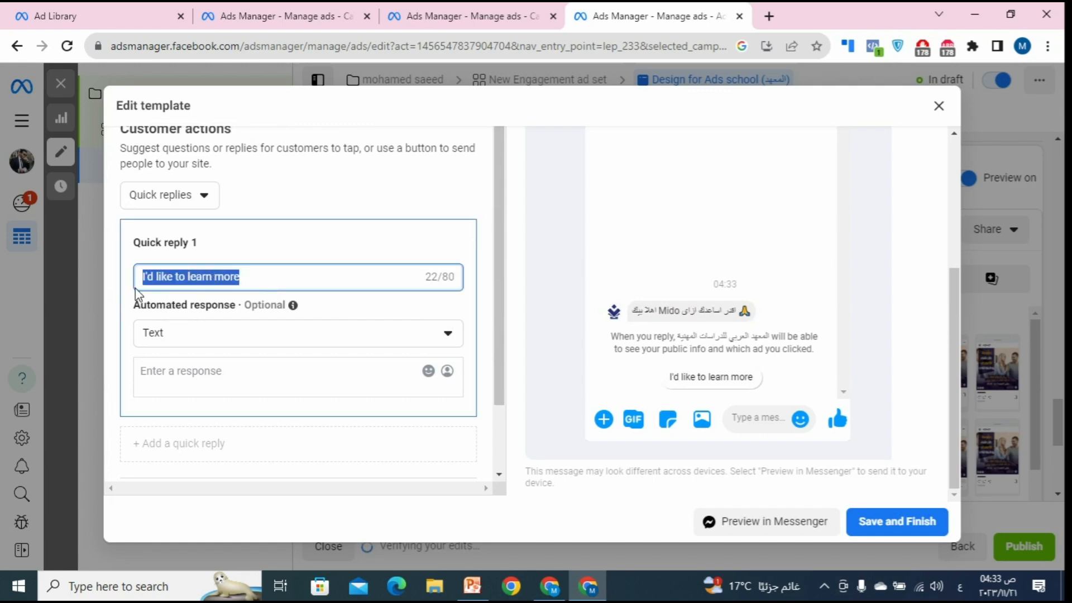
left_click(211, 289)
type("د")
type("ناصيب")
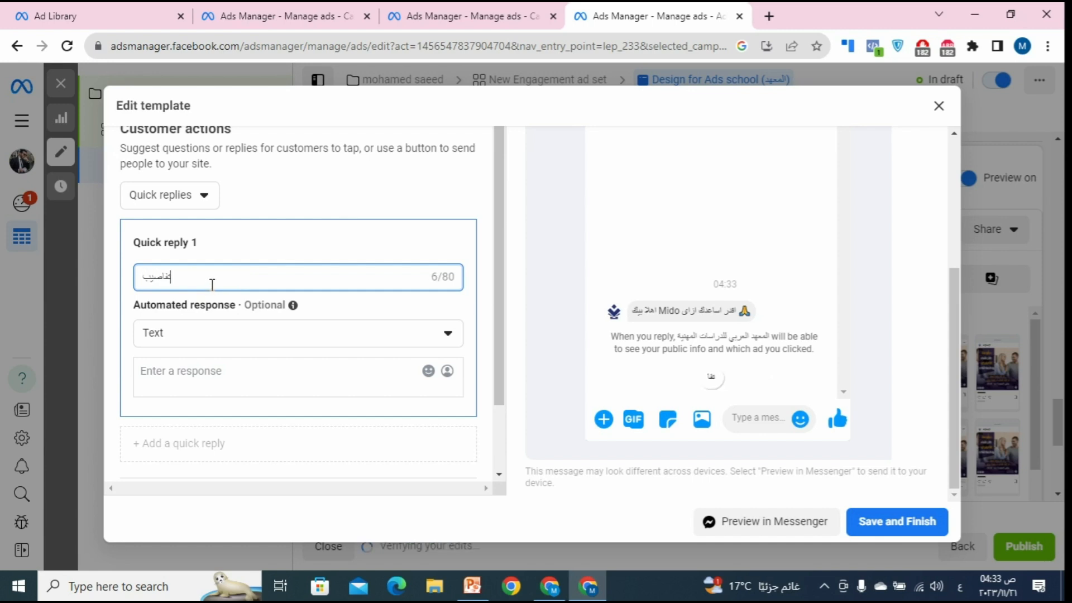
key("BackSpace")
type("ل اكثر")
Step: Keep Quick reply 1's automated response type as Text
left_click(226, 335)
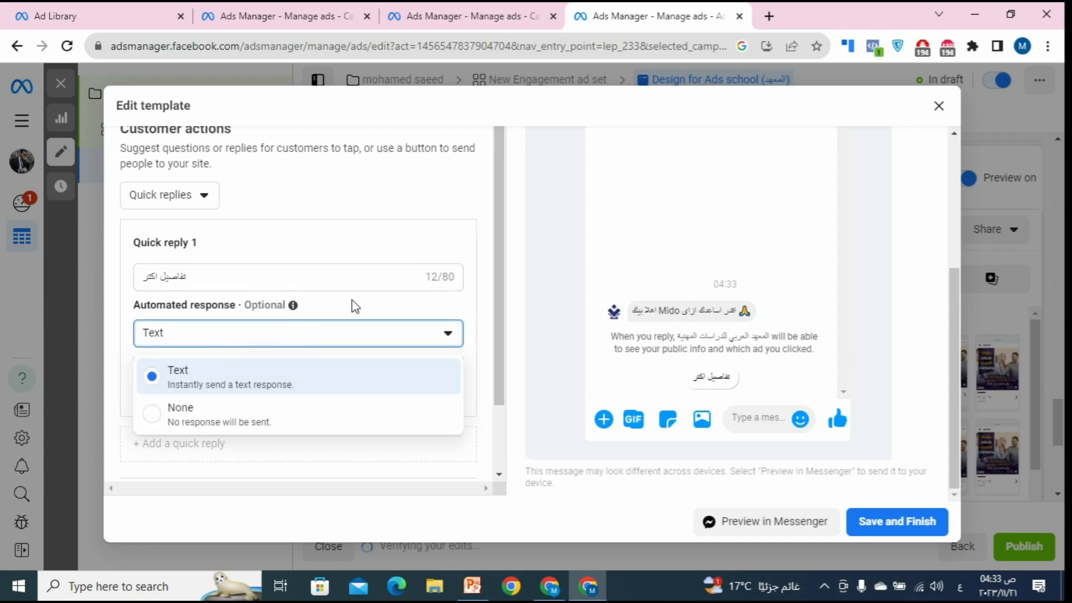
scroll(326, 333, "down", 2)
left_click(302, 299)
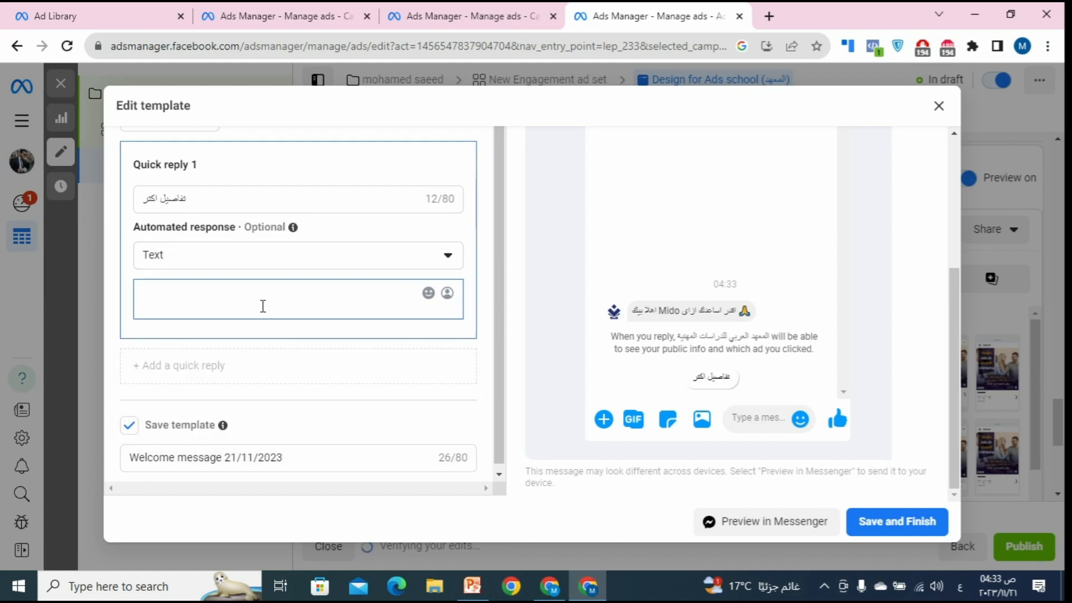
scroll(260, 321, "down", 1)
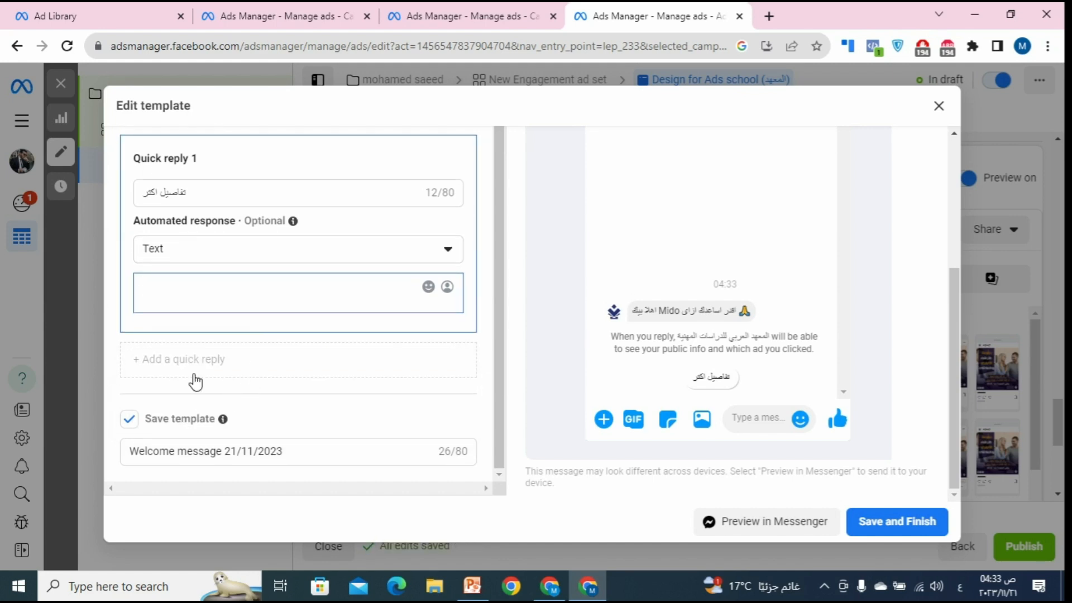
scroll(240, 381, "up", 3)
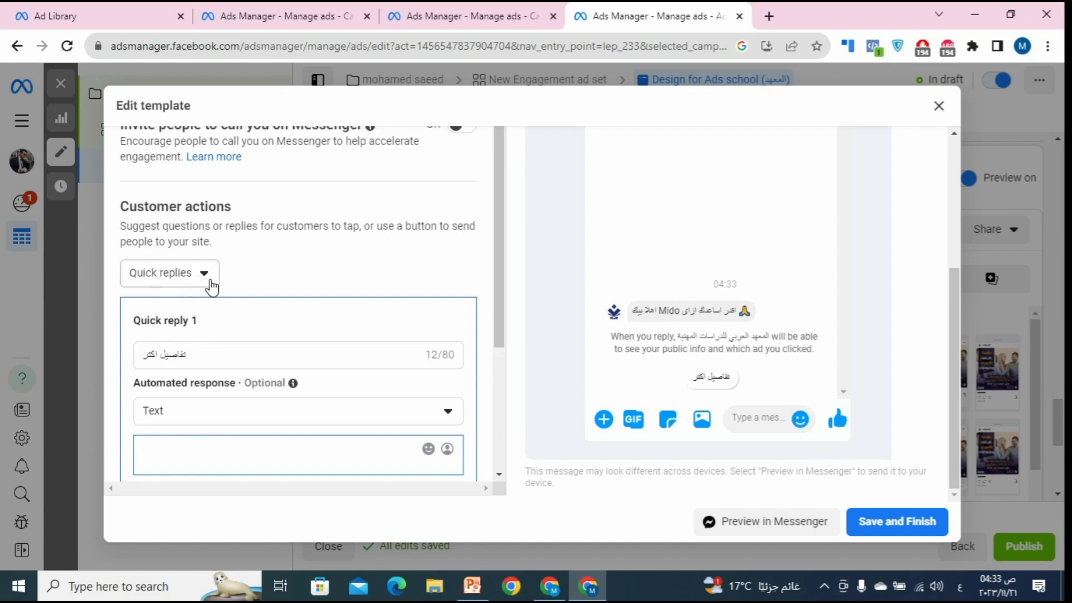
left_click(211, 287)
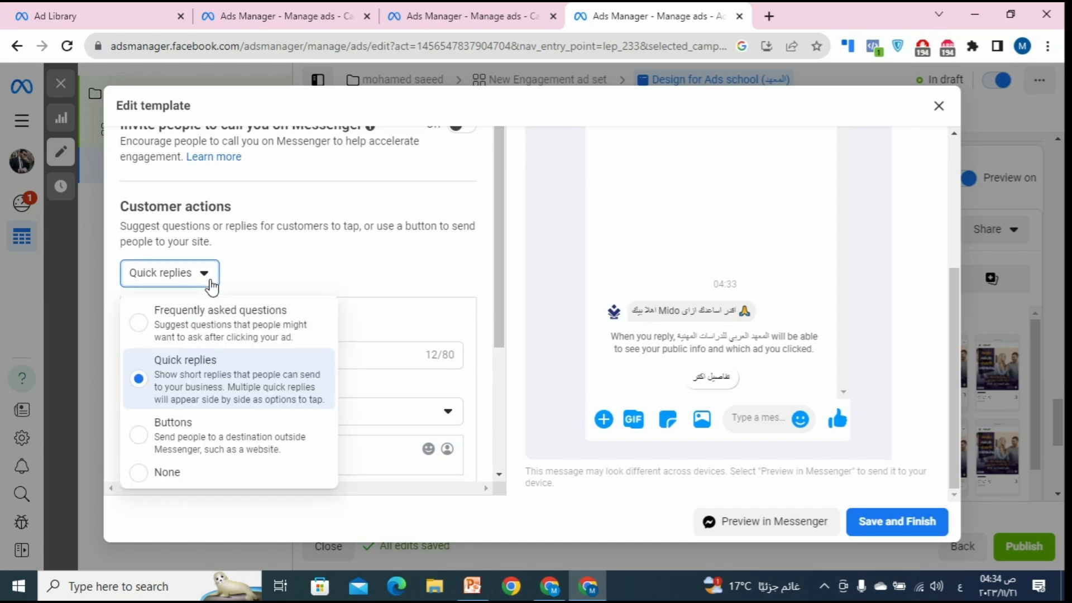
Step: Switch customer actions to Buttons and label Button 1 '-ور الويب سايت الخاص'
left_click(182, 441)
left_click(153, 271)
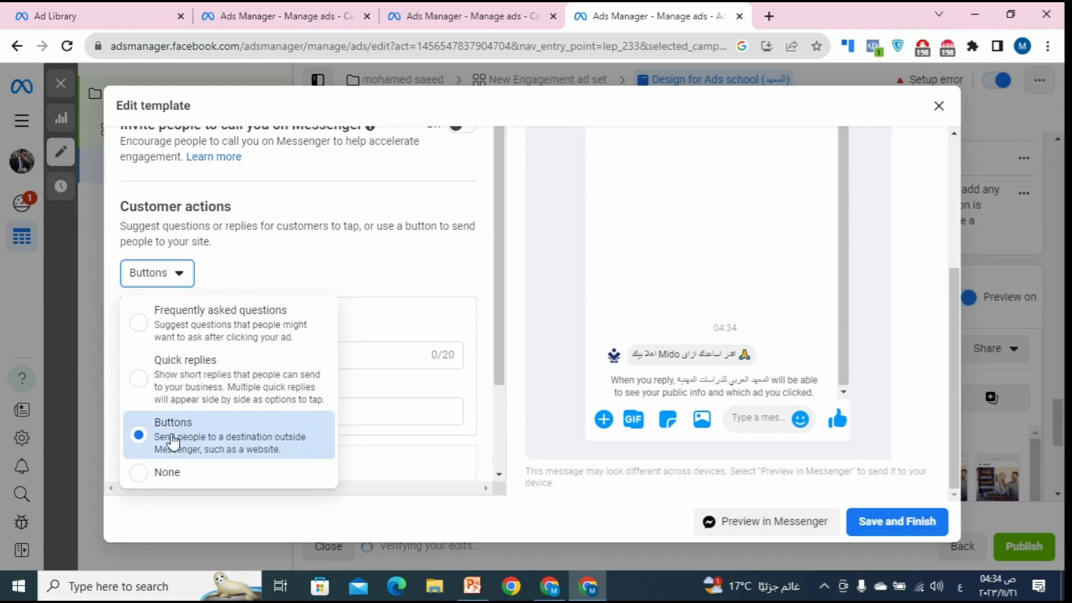
left_click(251, 271)
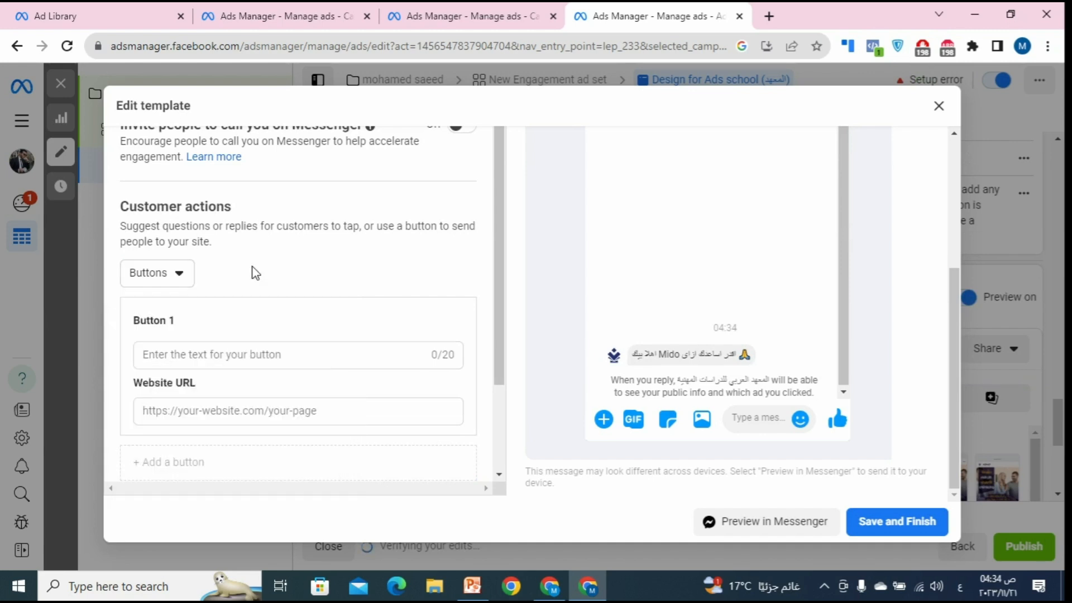
left_click(215, 357)
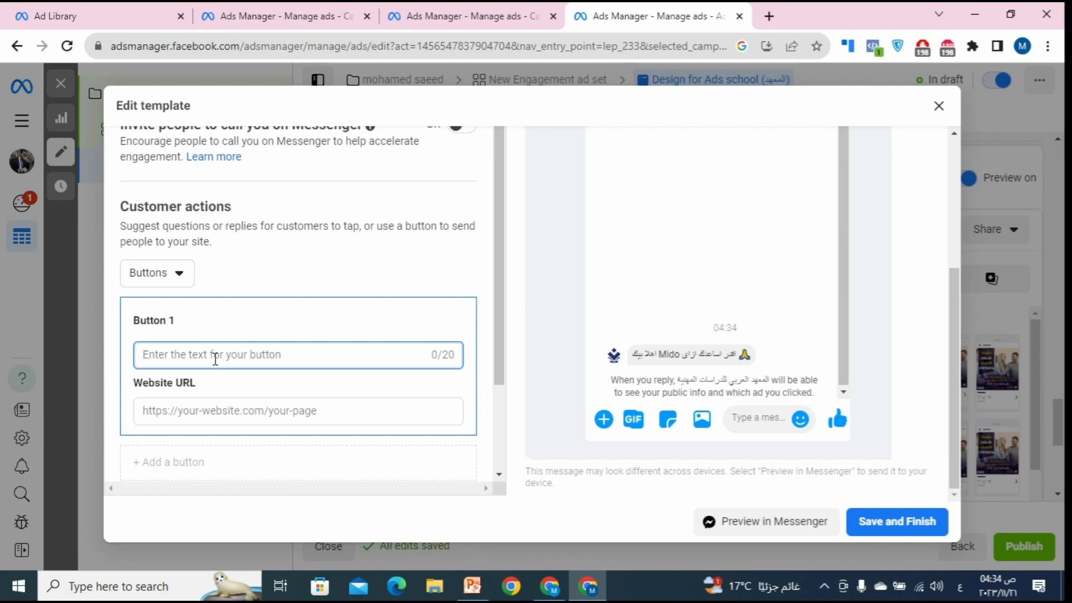
type("ا")
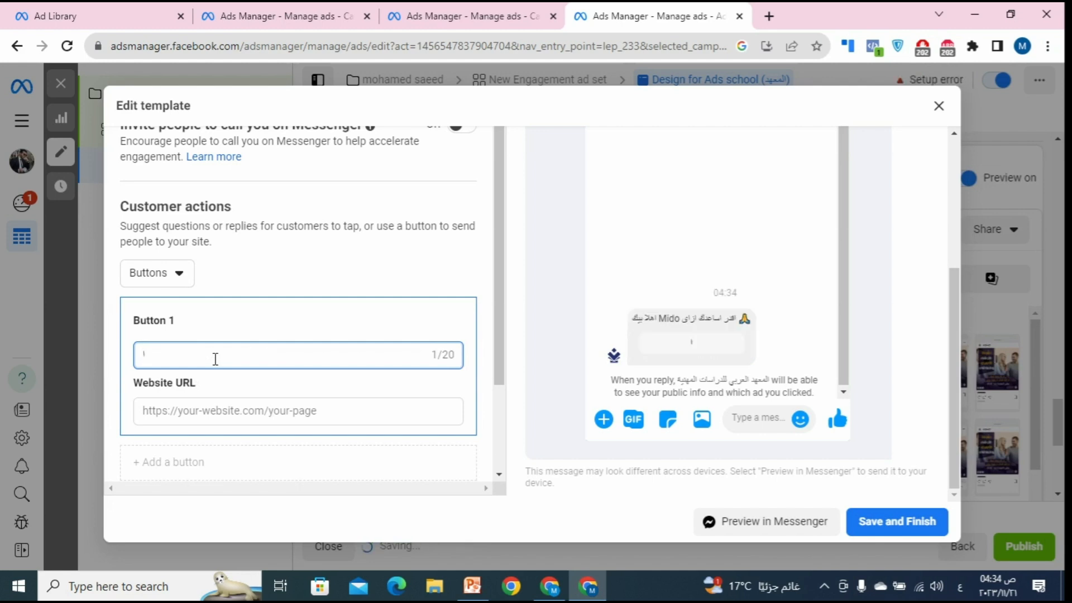
key("BackSpace")
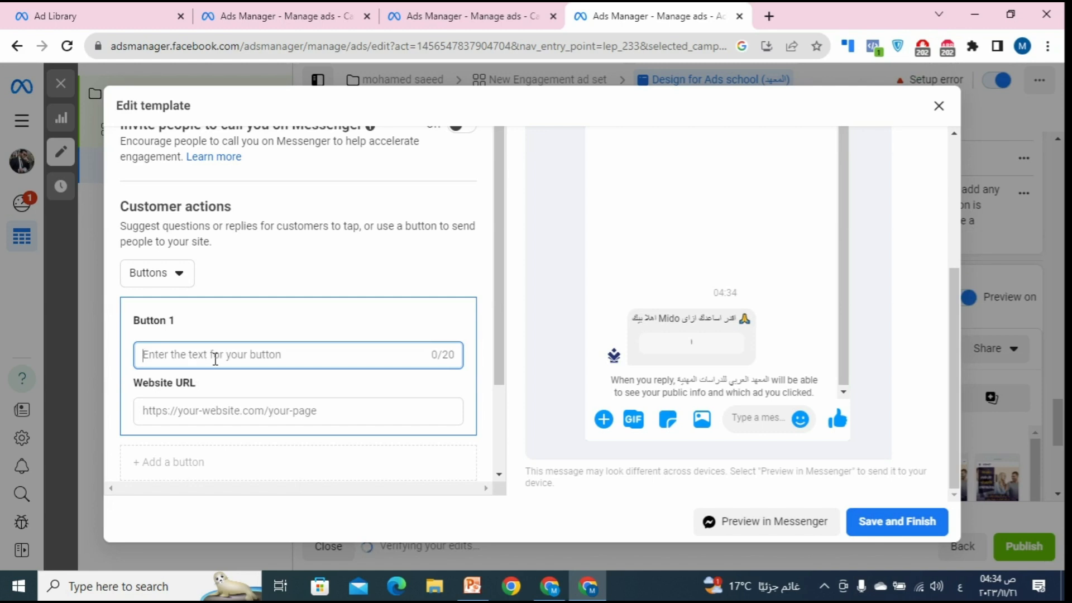
type("ا")
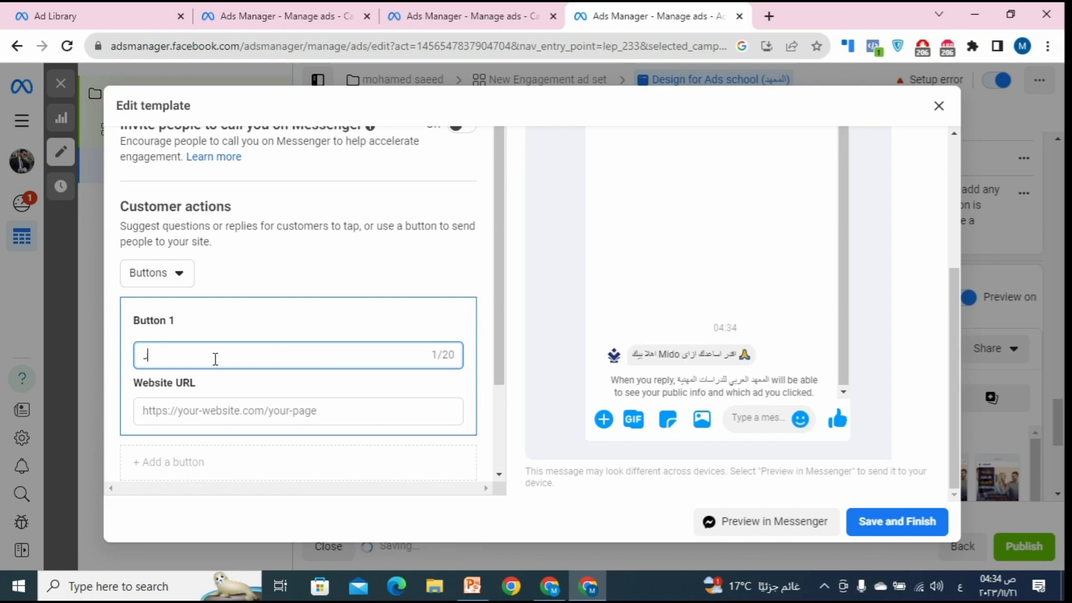
key("BackSpace")
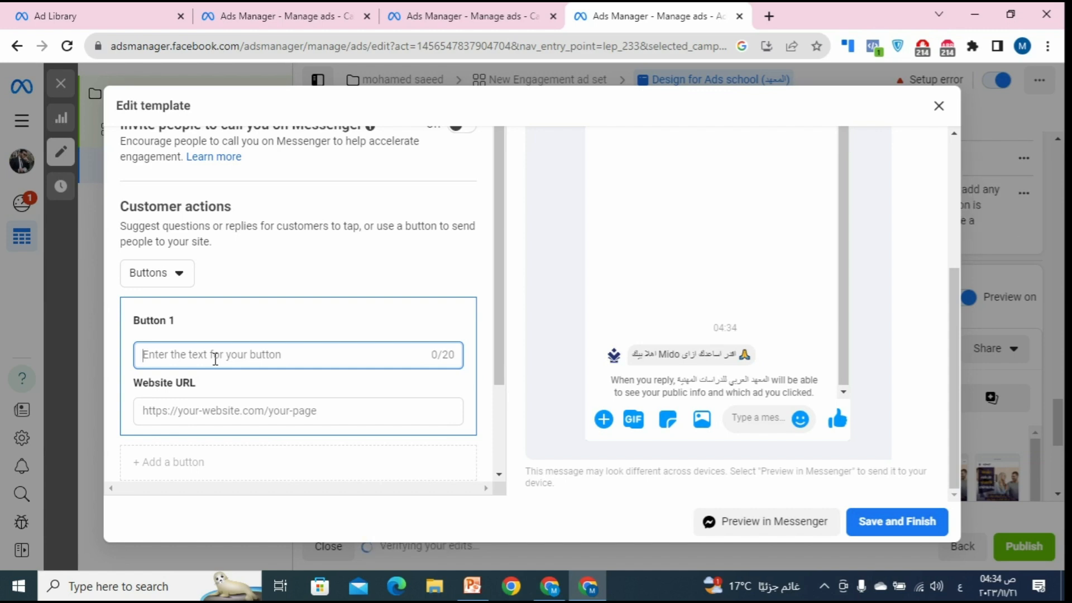
type("-")
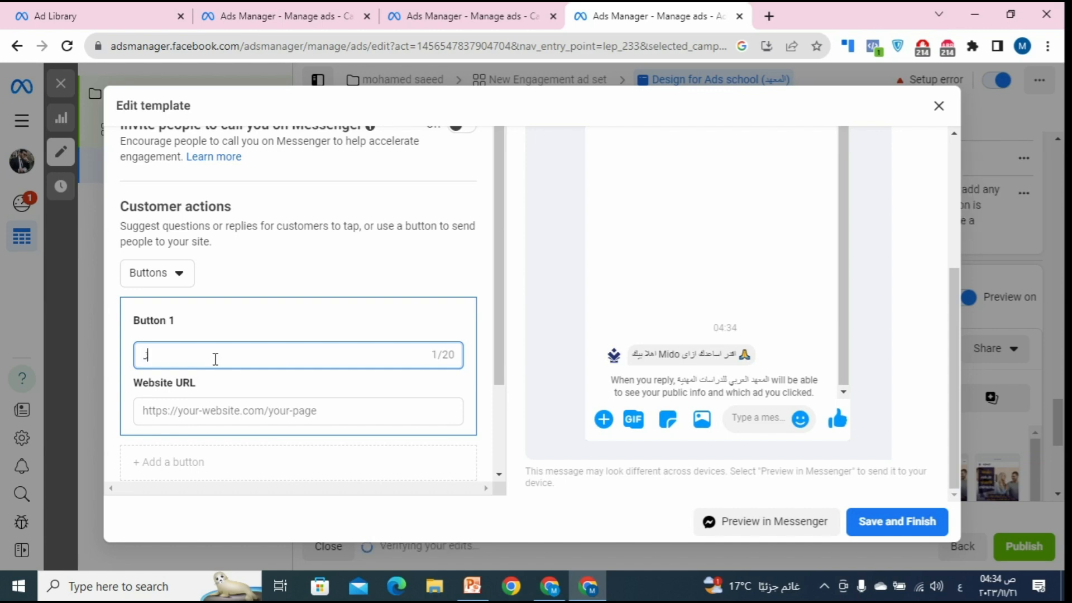
type("ور ")
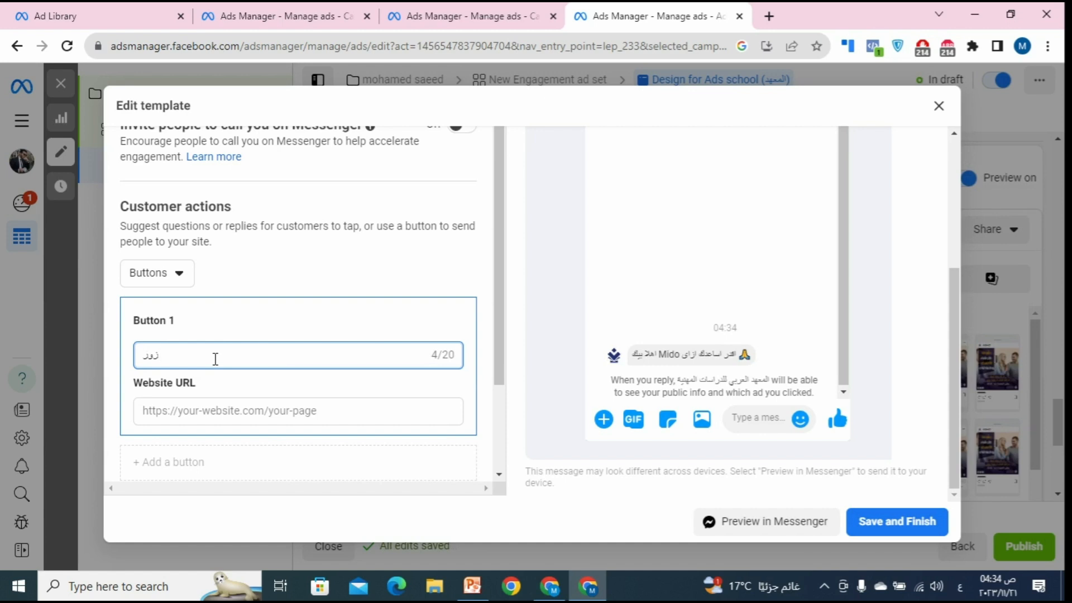
type("الويب سايت الخاص")
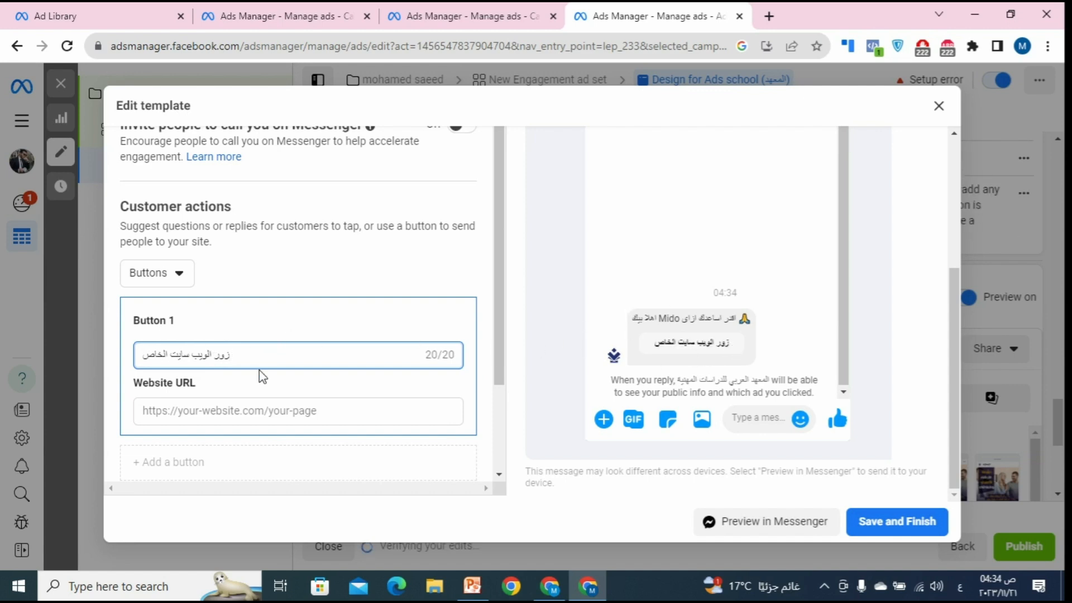
Step: Copy the page address from the browser and paste it as Button 1's Website URL
left_click(291, 416)
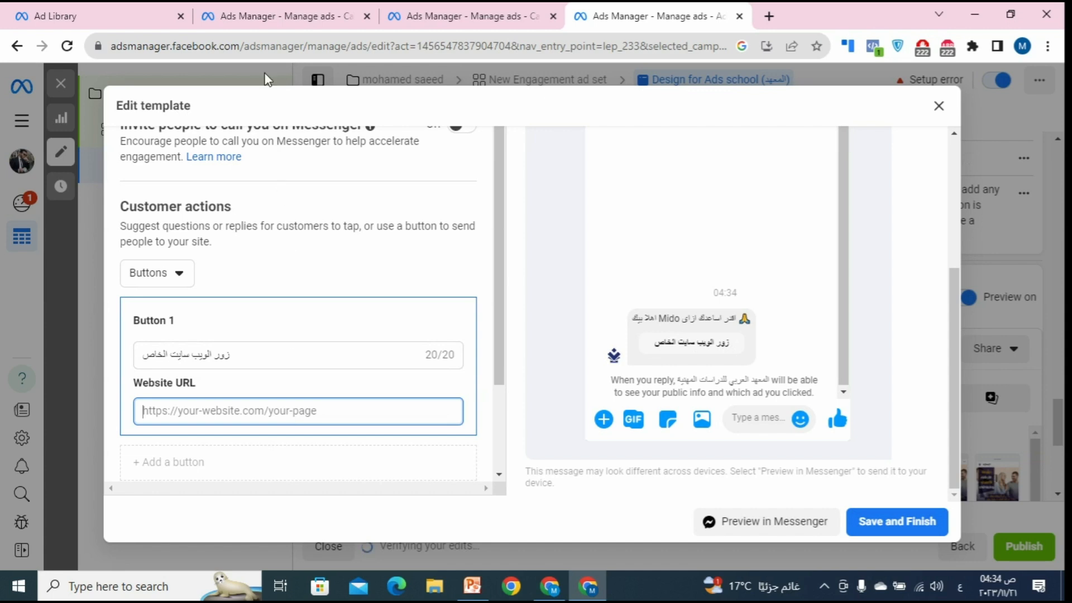
left_click_drag(231, 49, 120, 52)
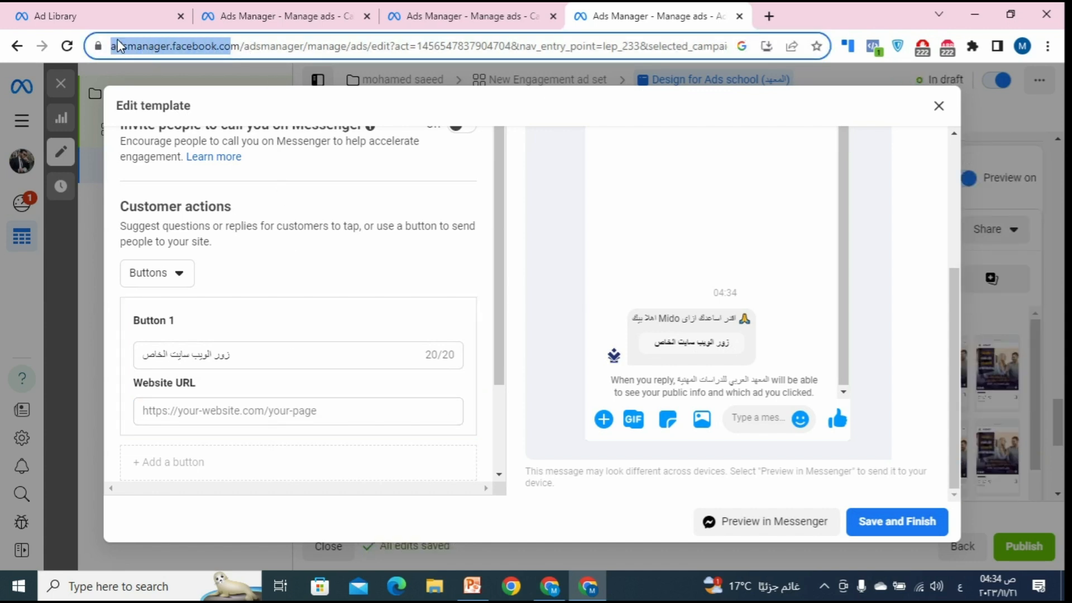
right_click(163, 50)
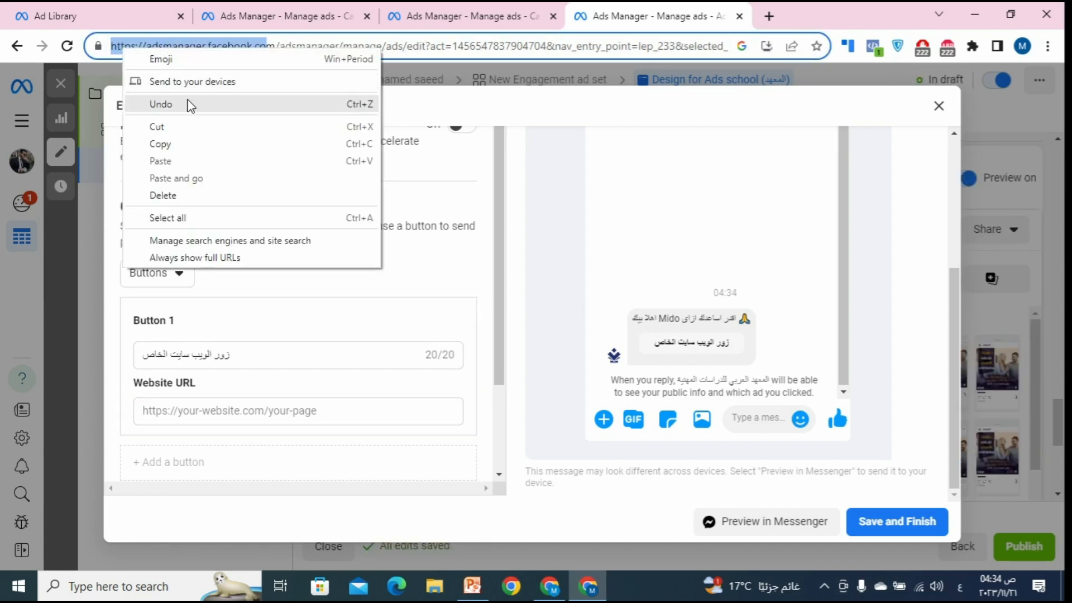
left_click(199, 144)
left_click(272, 413)
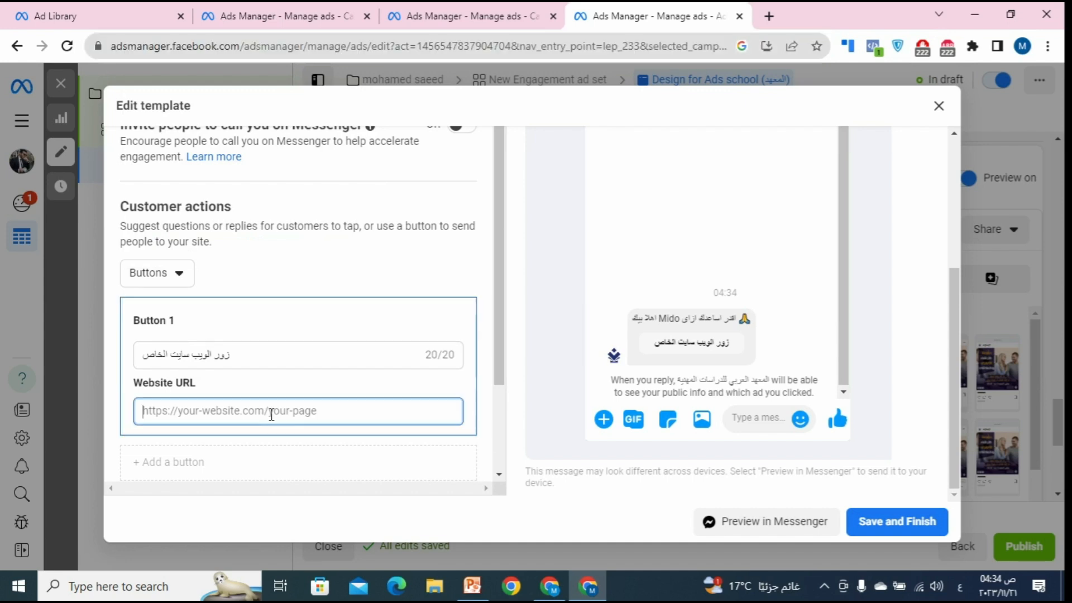
key("ctrl+v")
left_click(289, 439)
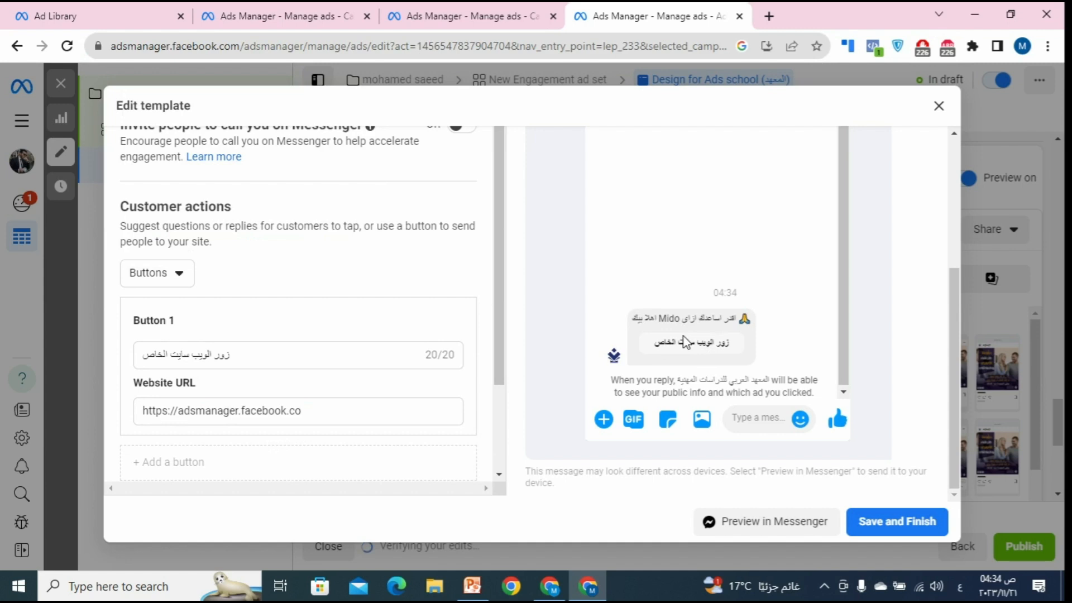
Step: Set customer actions to None and close the Edit template dialog
scroll(251, 329, "down", 2)
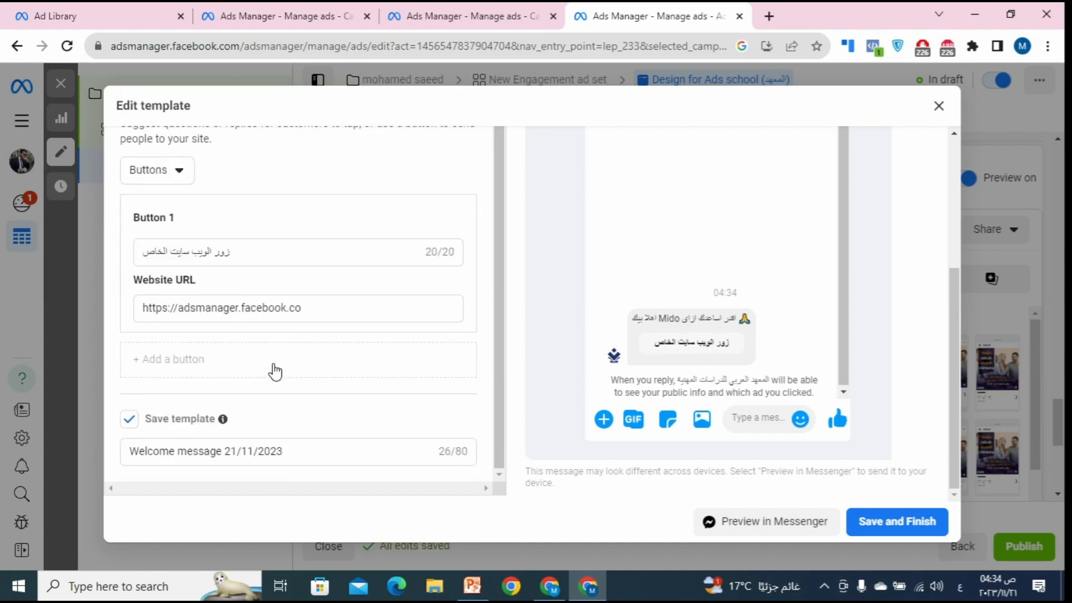
scroll(282, 385, "up", 4)
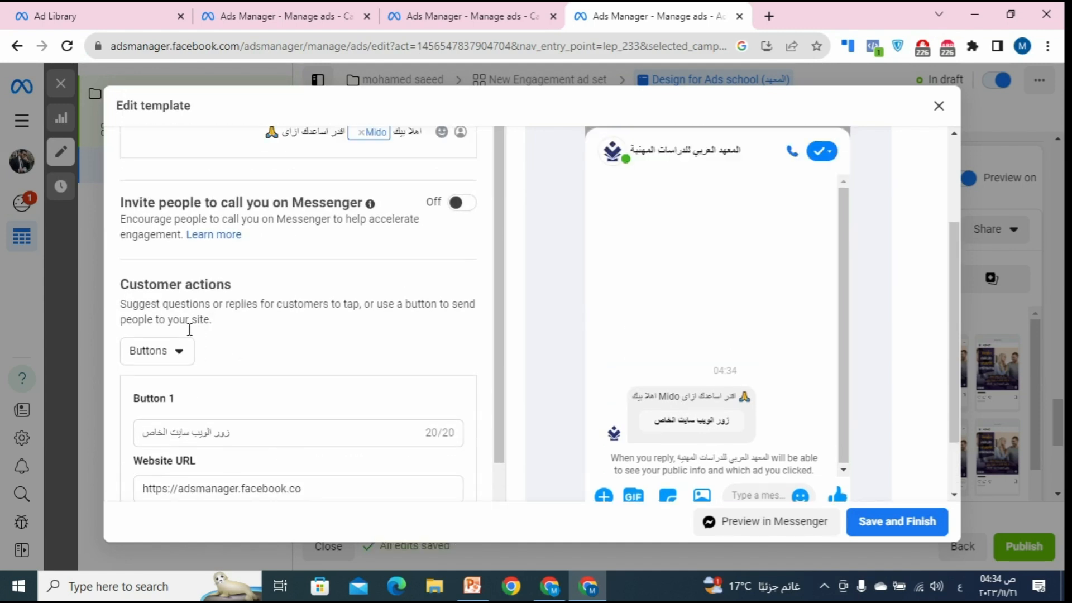
left_click(188, 351)
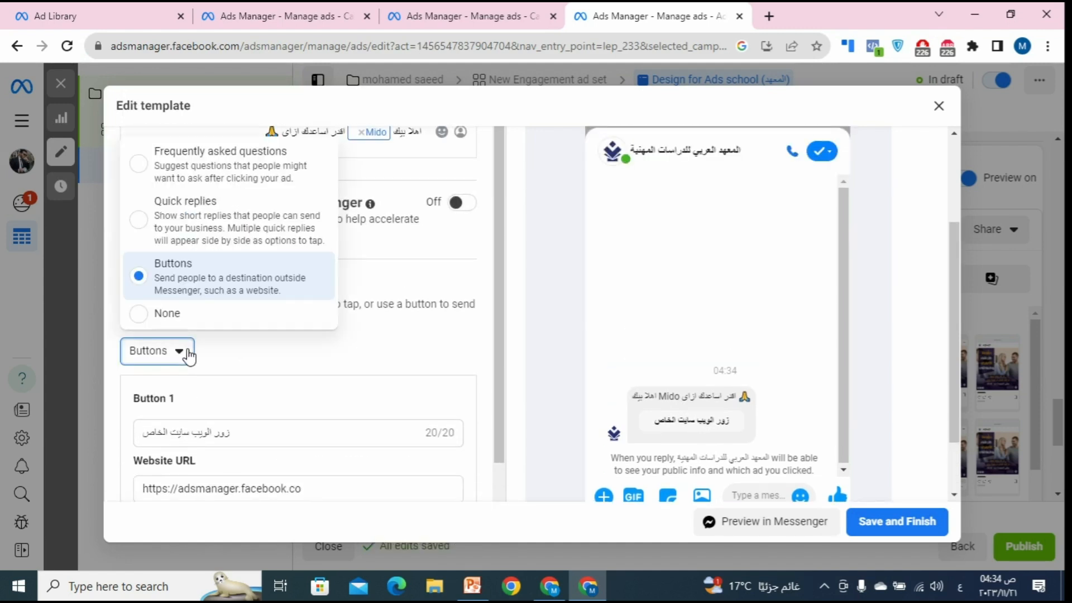
left_click(240, 448)
left_click_drag(238, 438, 108, 428)
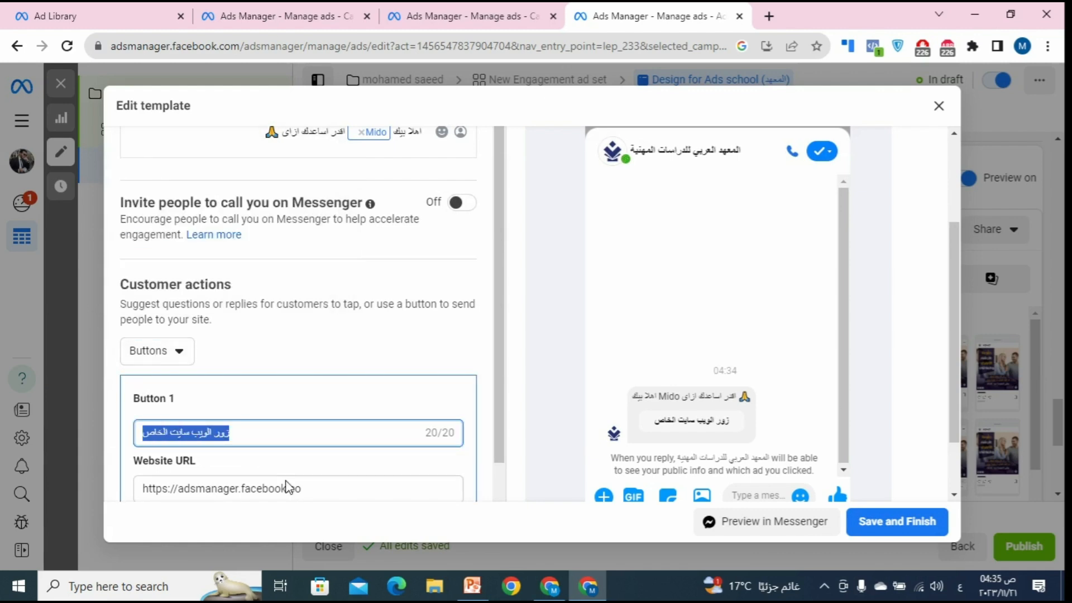
scroll(286, 486, "down", 2)
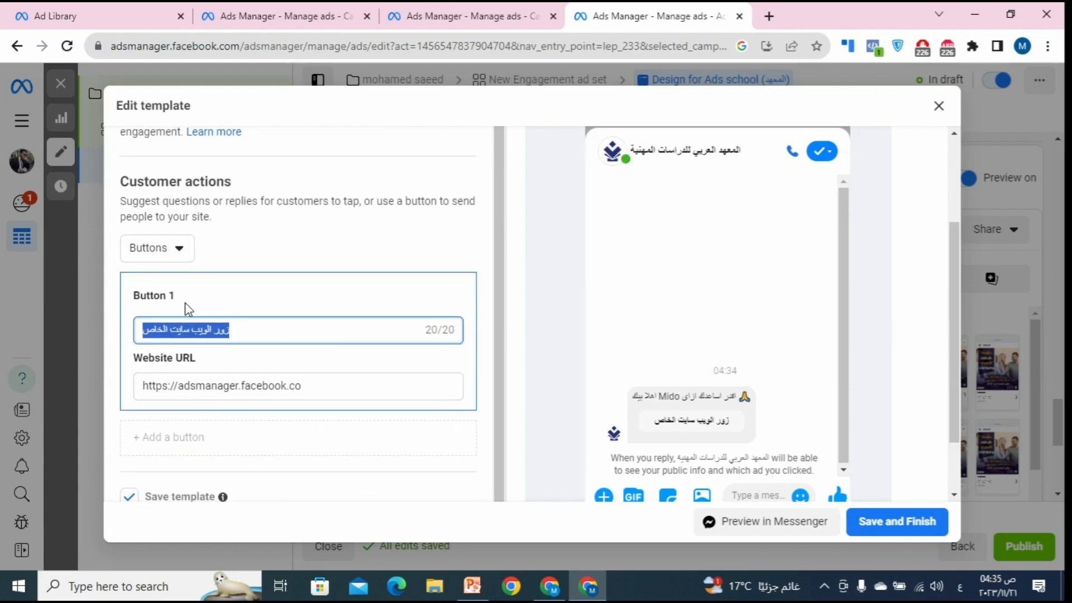
left_click(180, 248)
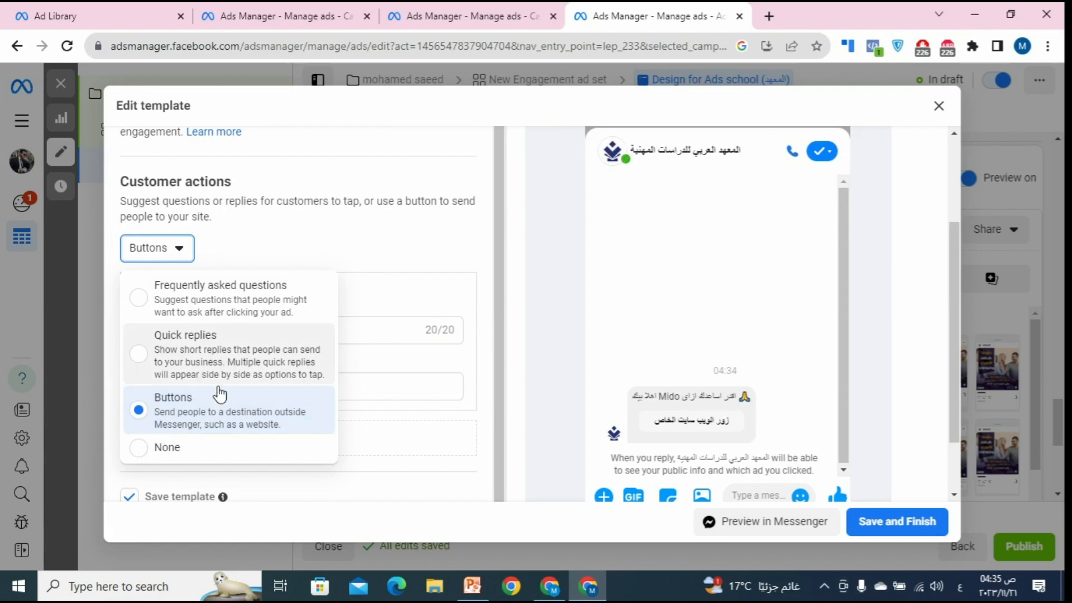
left_click(196, 449)
scroll(419, 307, "up", 3)
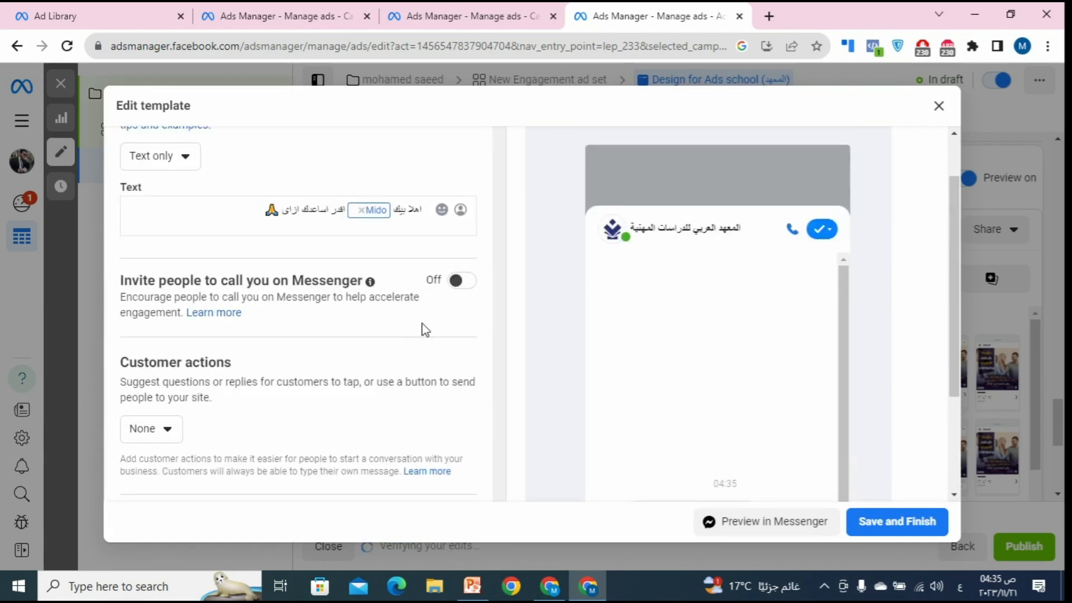
left_click_drag(263, 212, 433, 220)
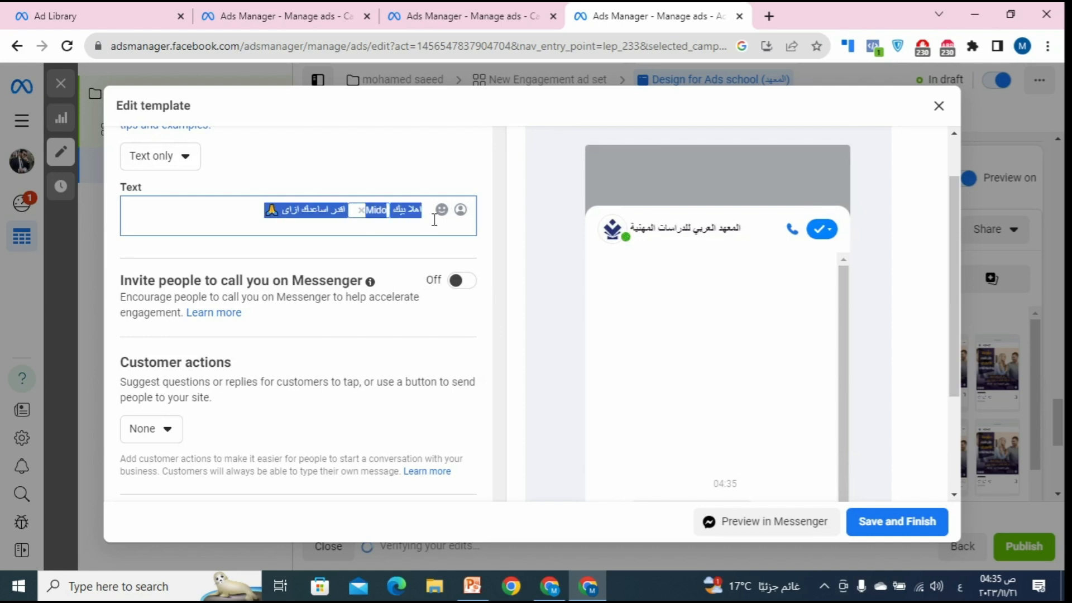
scroll(407, 263, "down", 3)
left_click_drag(287, 397, 134, 382)
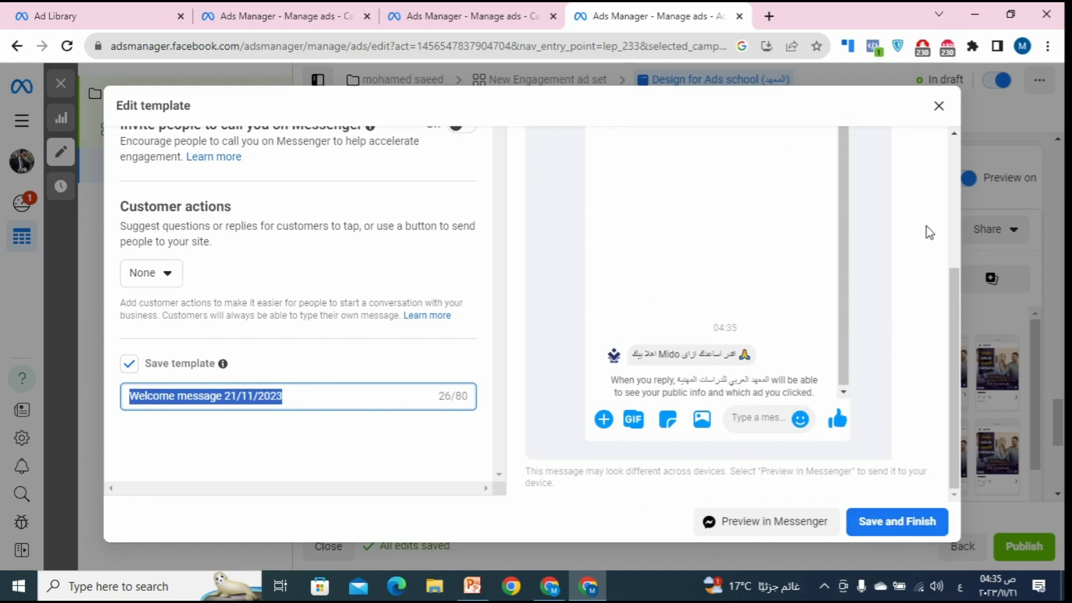
left_click(938, 106)
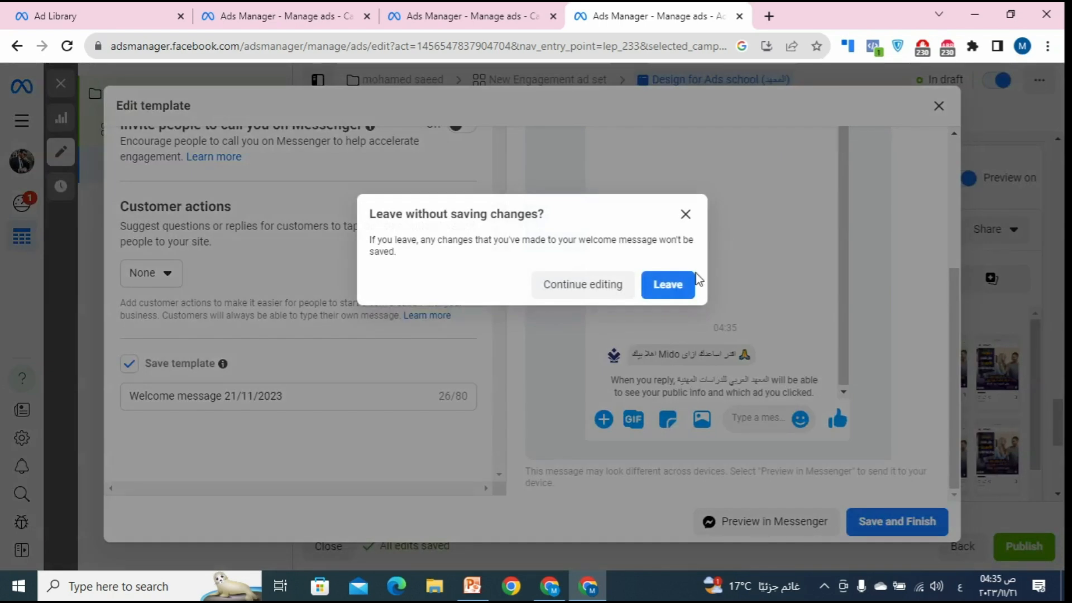
Step: Leave without saving, browse the existing templates, then return to Create new
left_click(668, 286)
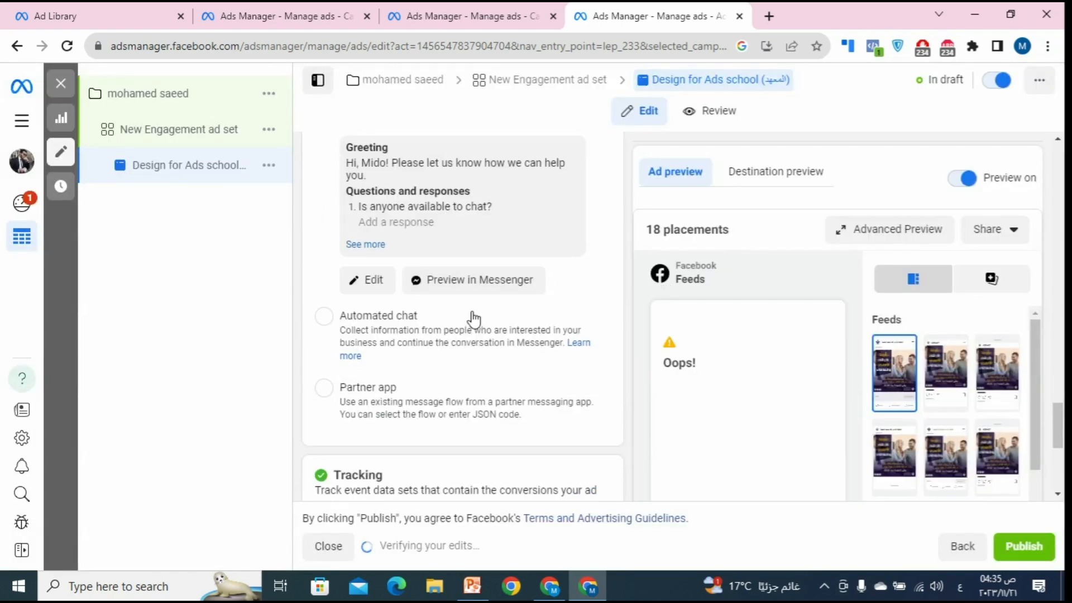
scroll(453, 242, "up", 6)
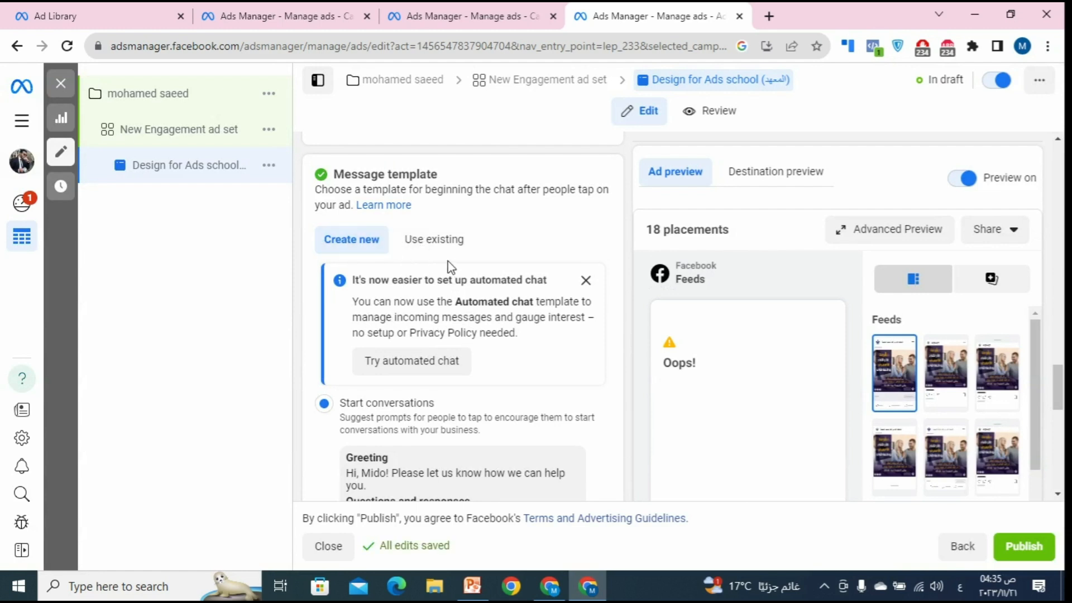
left_click(442, 240)
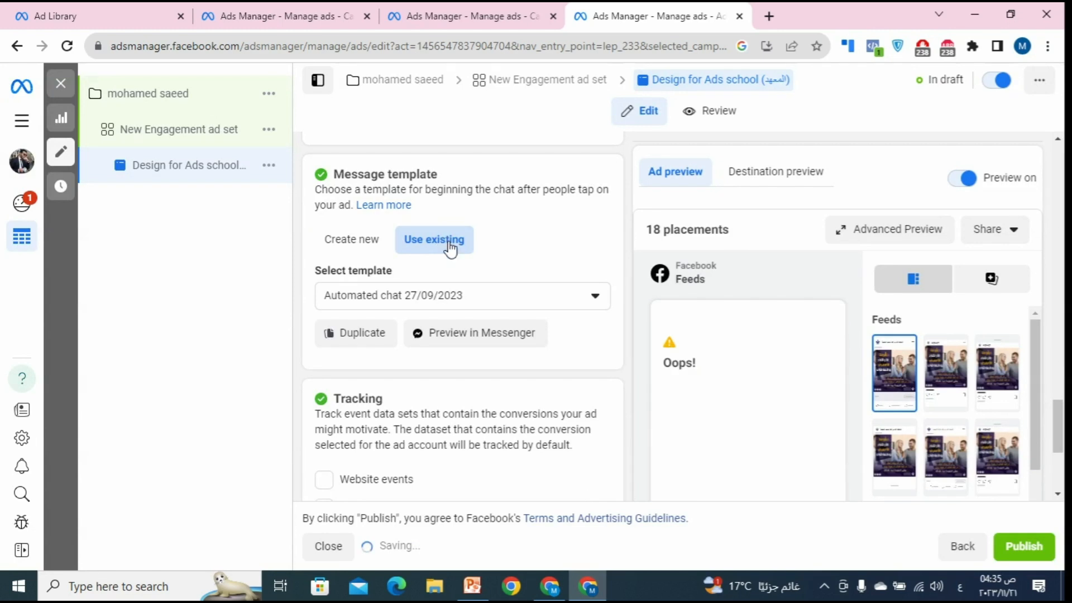
scroll(474, 275, "down", 1)
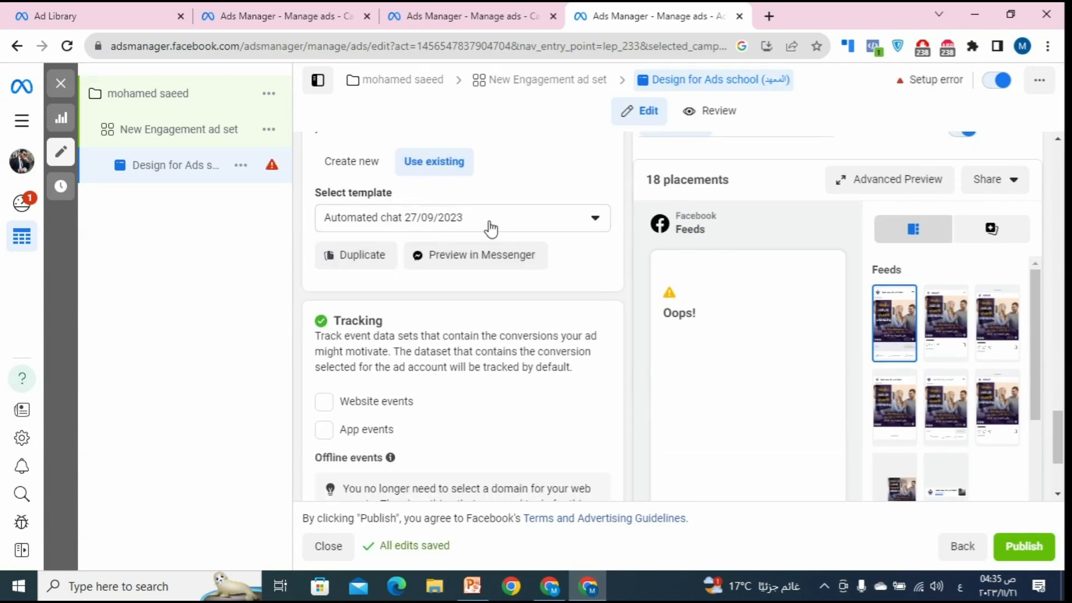
left_click(506, 229)
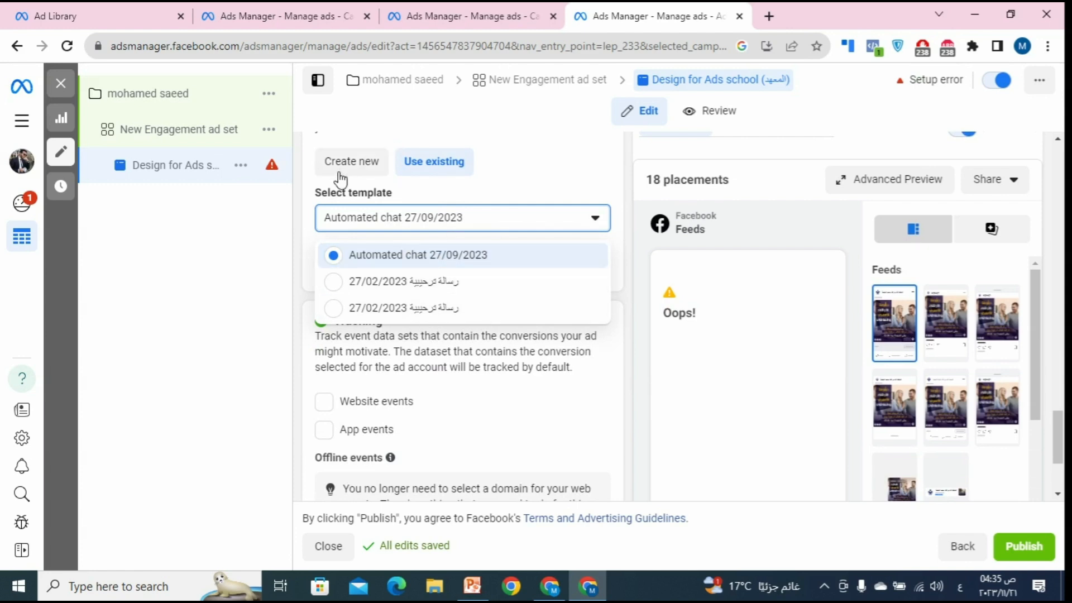
left_click(369, 159)
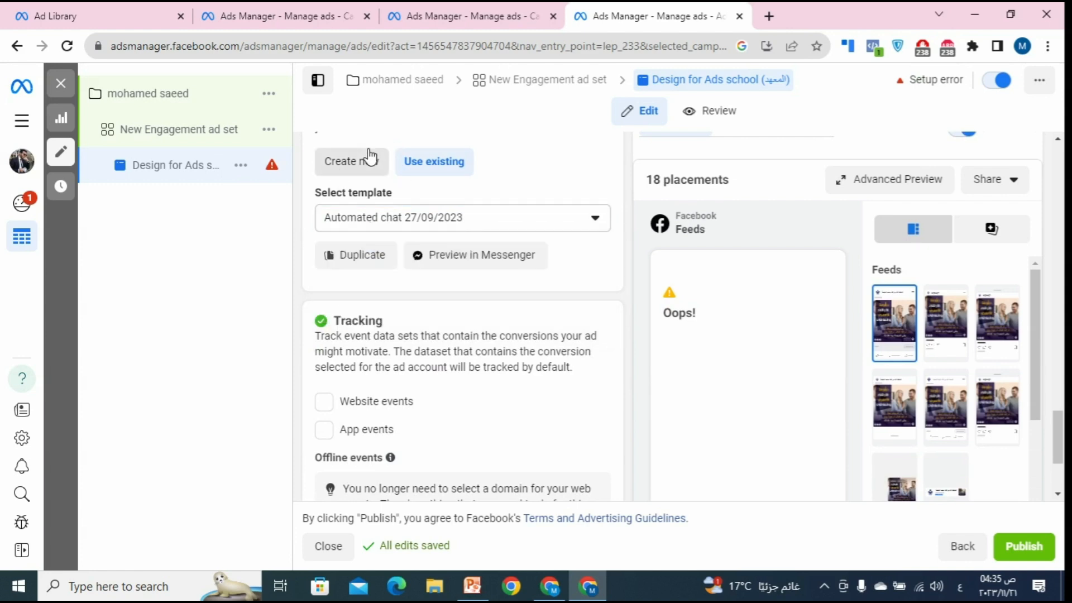
Step: Select Automated chat as the new message template type
scroll(430, 184, "down", 3)
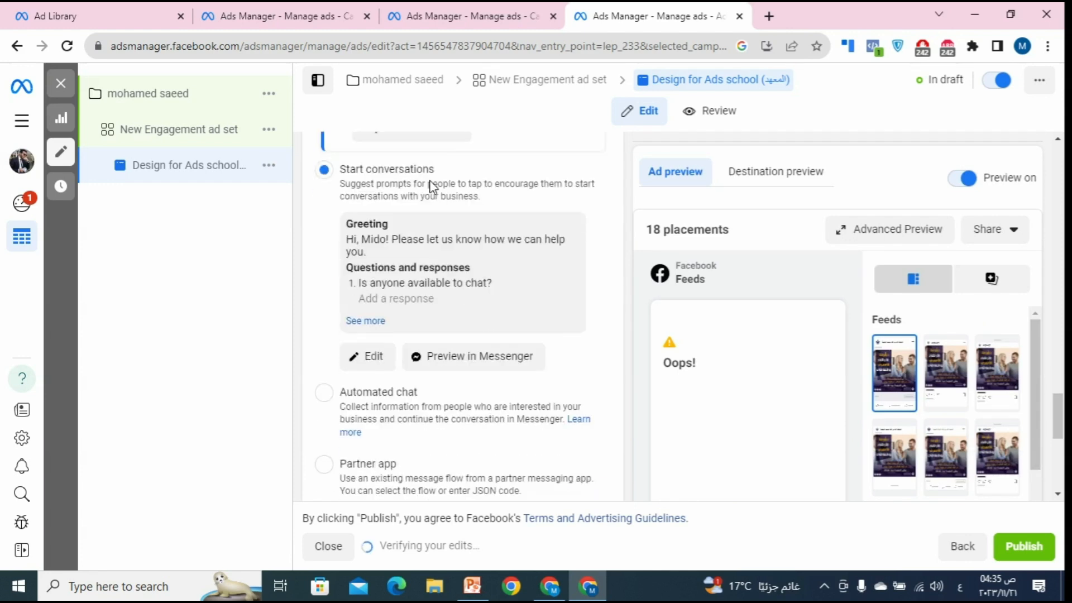
scroll(432, 185, "down", 3)
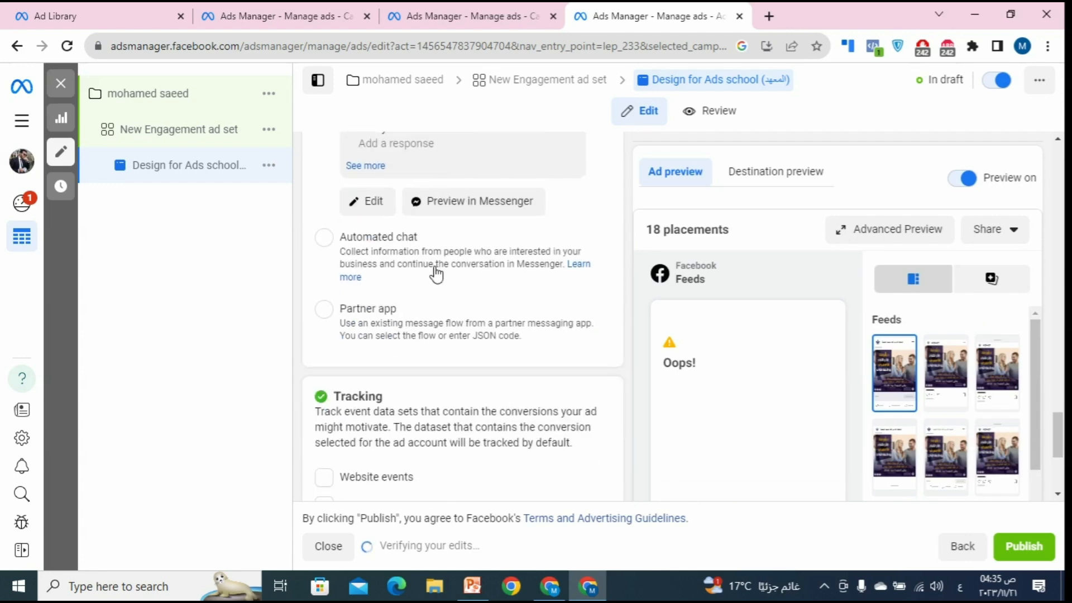
scroll(436, 274, "up", 2)
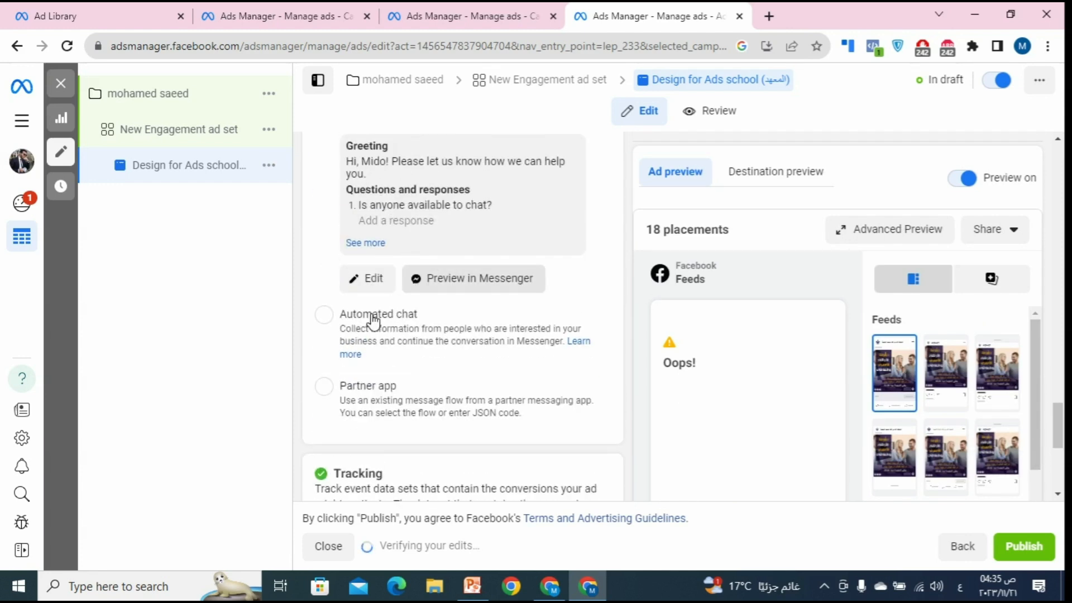
left_click(326, 322)
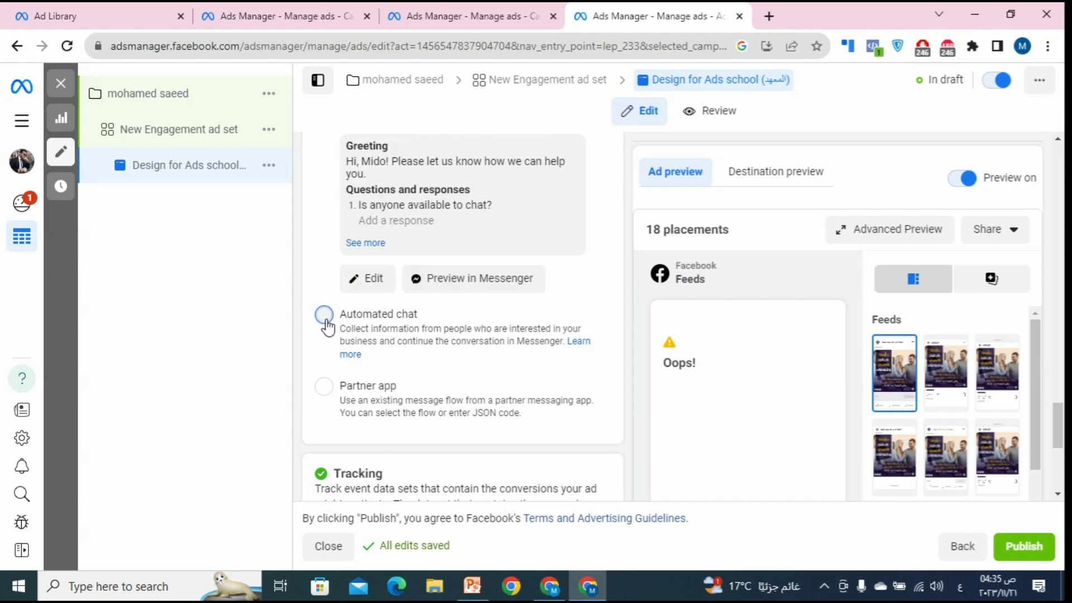
scroll(435, 334, "up", 2)
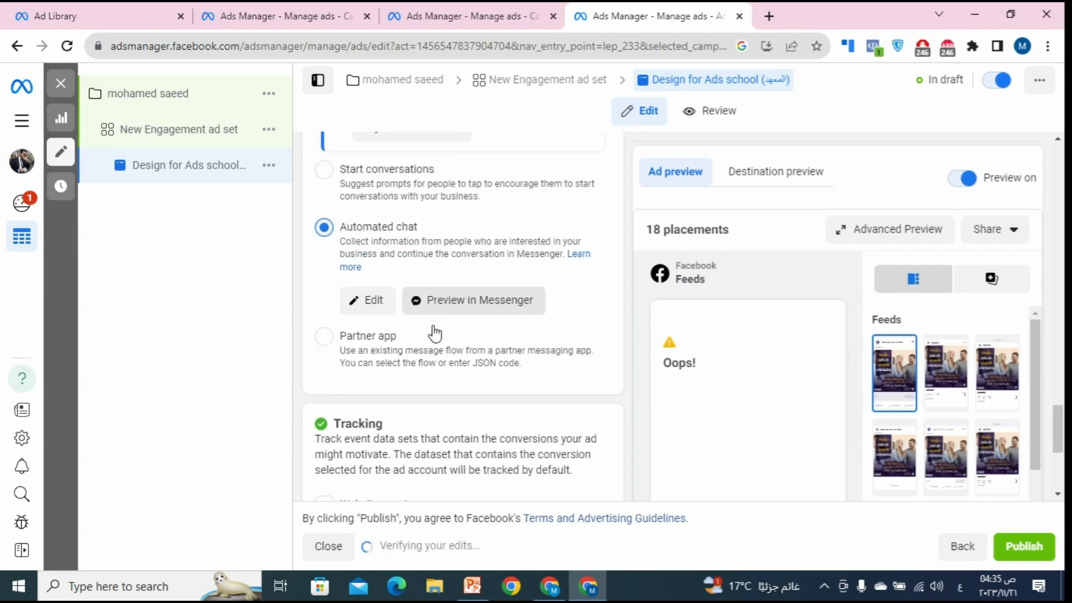
left_click(375, 305)
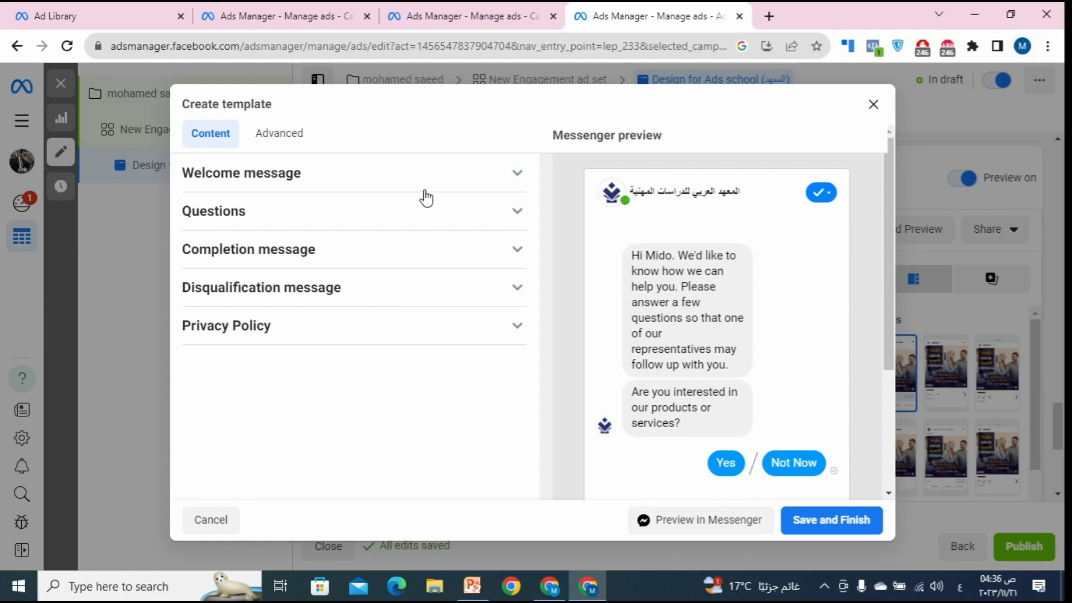
left_click(398, 190)
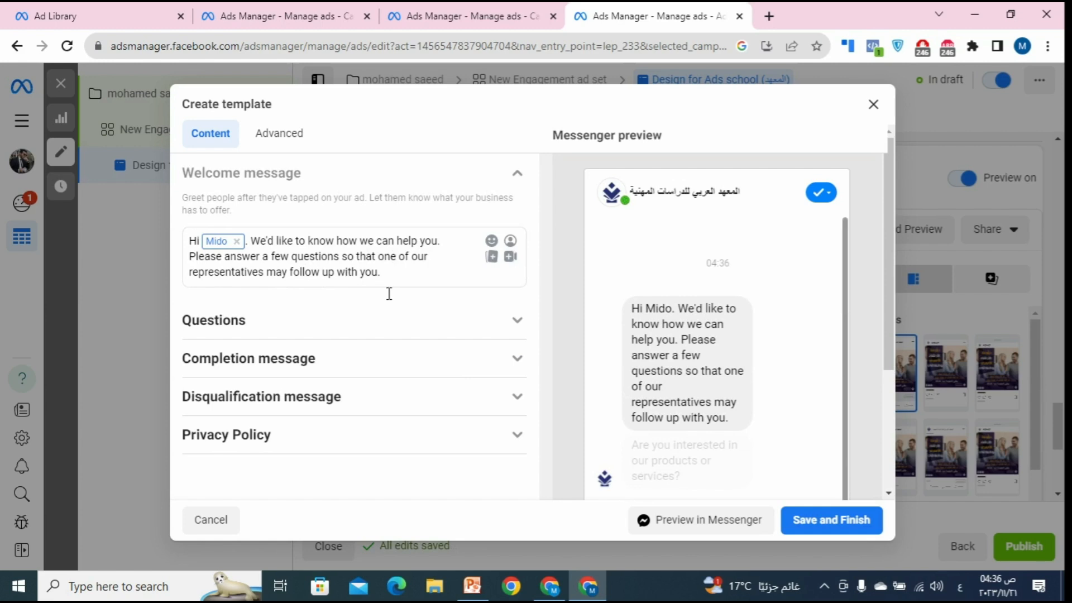
left_click_drag(380, 275, 229, 241)
left_click(282, 322)
scroll(391, 318, "down", 3)
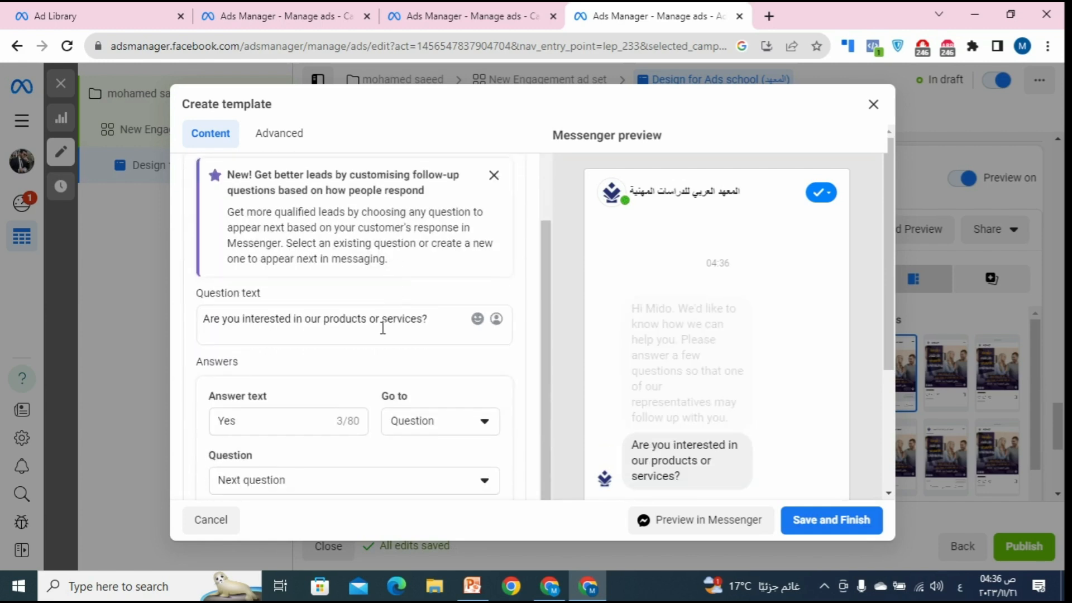
scroll(363, 312, "down", 3)
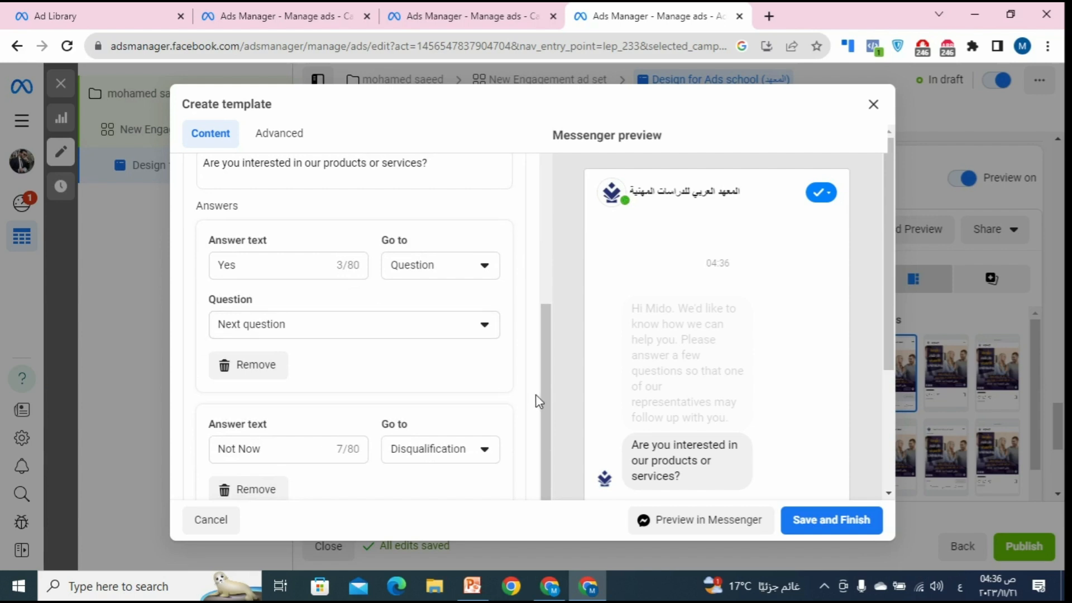
scroll(441, 379, "down", 2)
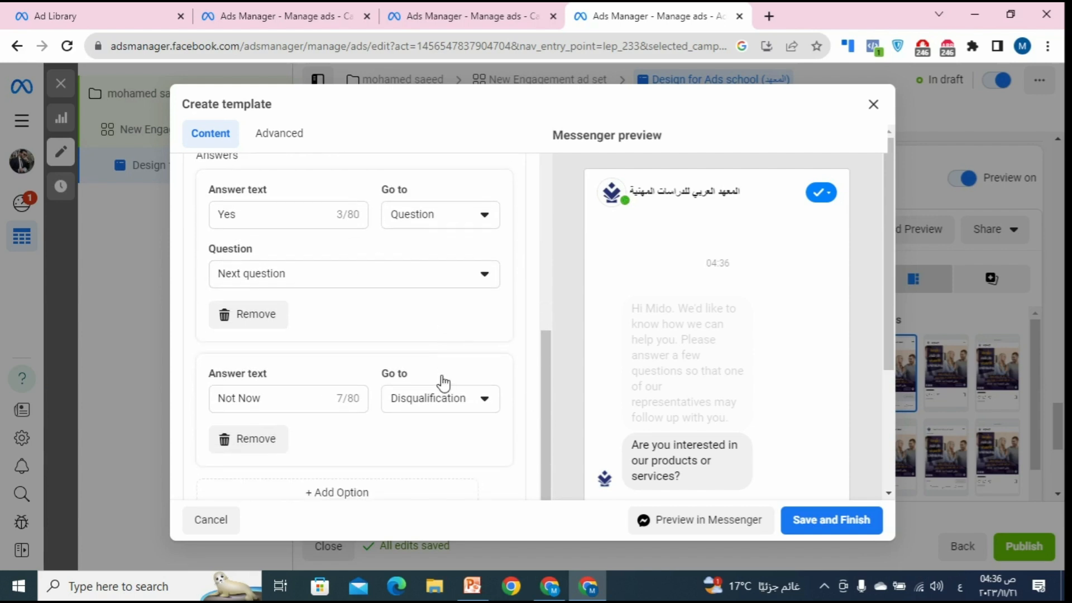
scroll(375, 313, "up", 4)
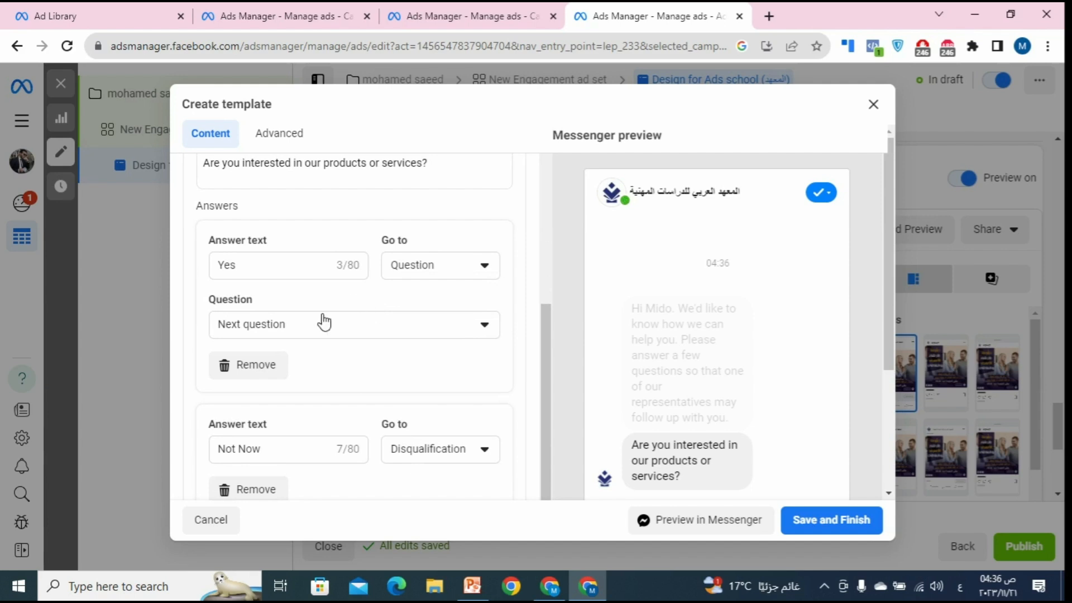
scroll(227, 304, "up", 2)
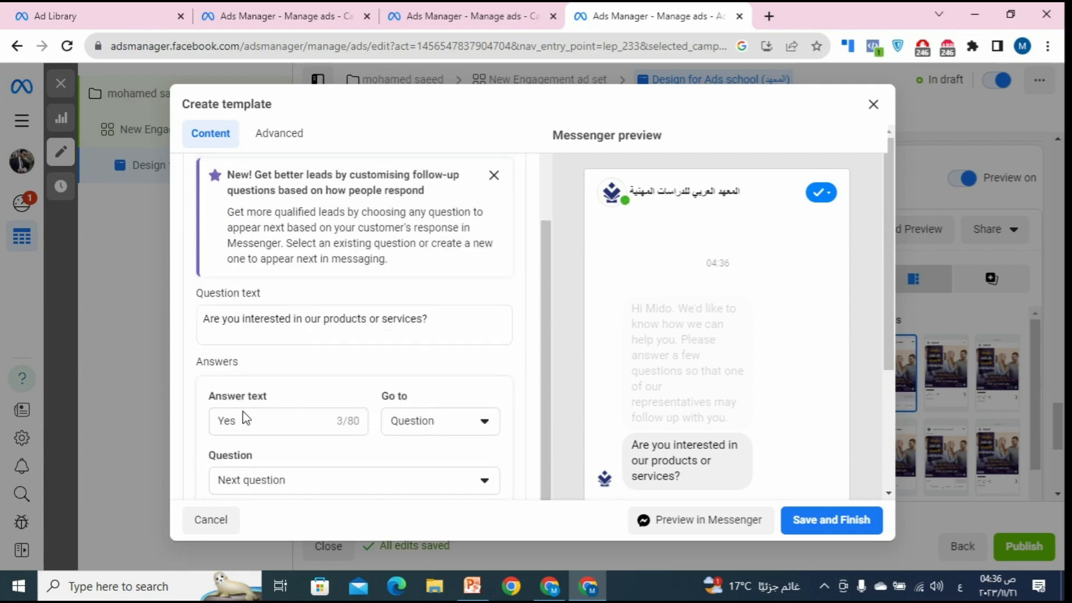
left_click(436, 425)
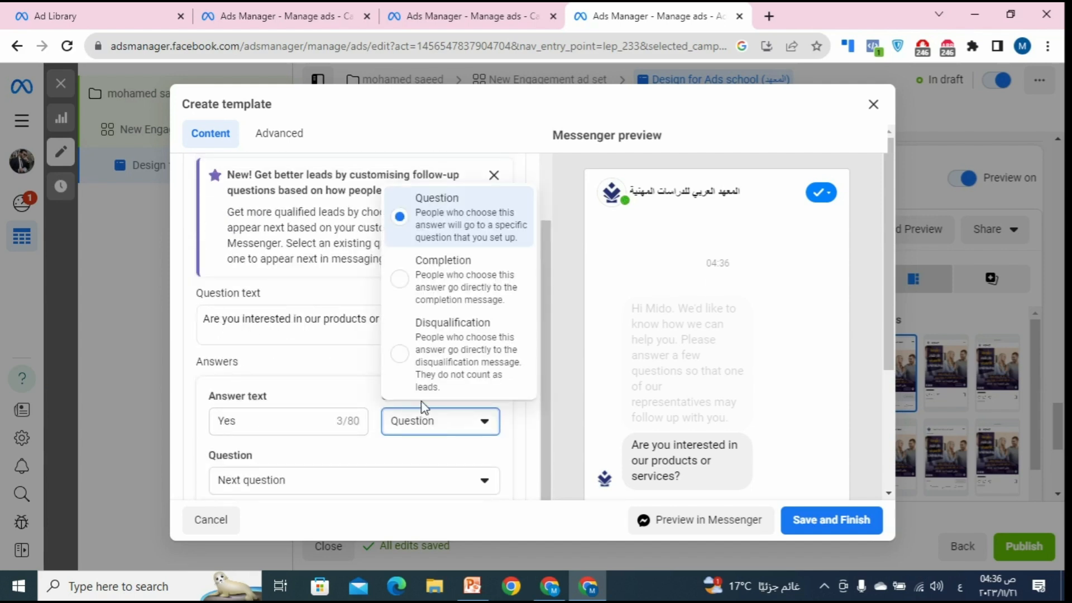
left_click(564, 332)
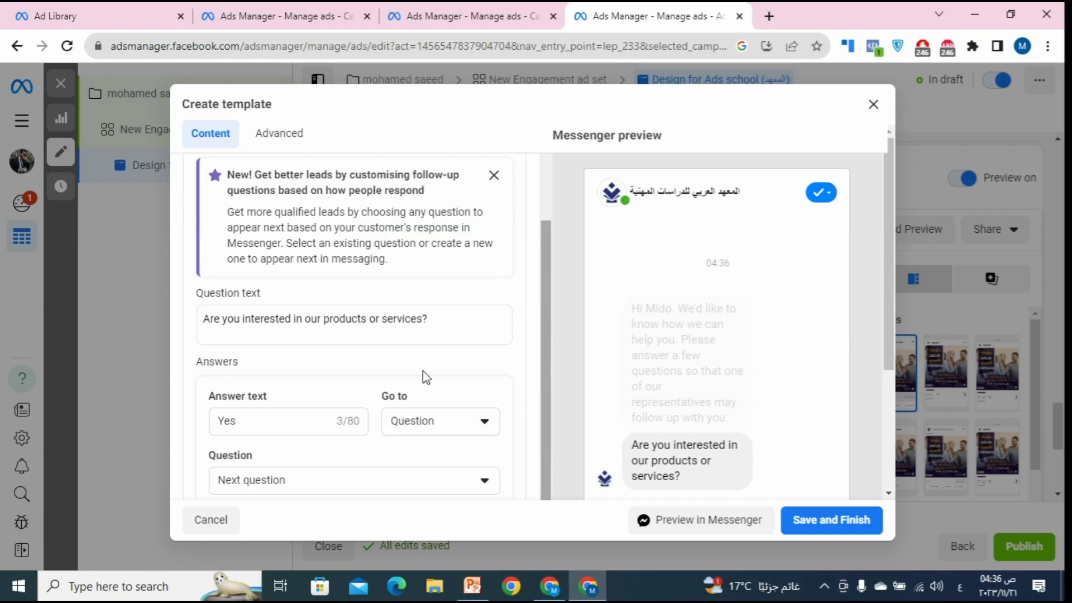
triple_click(261, 324)
left_click(267, 434)
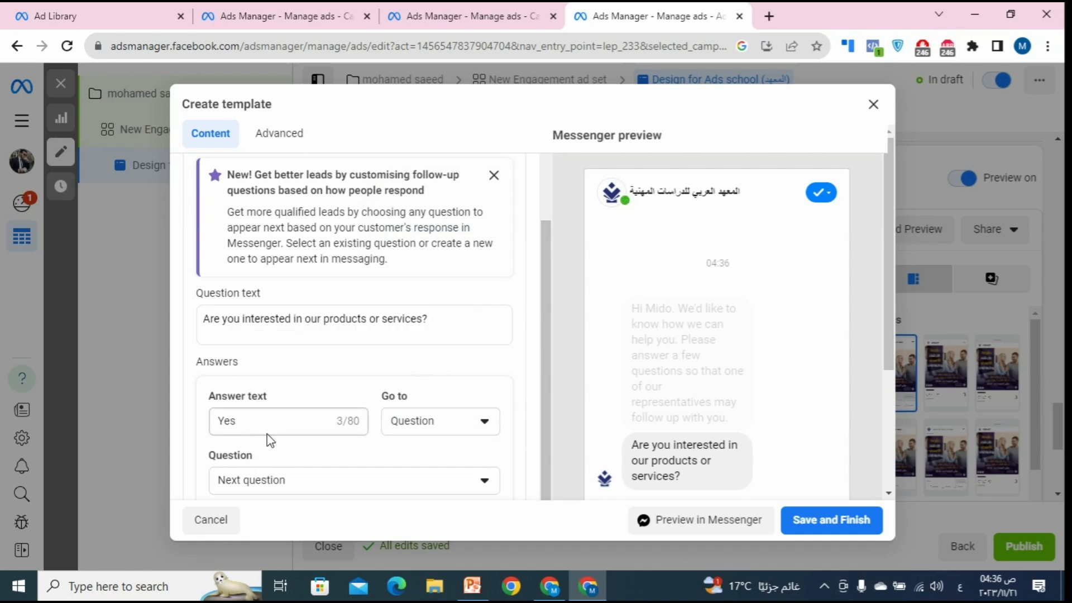
scroll(338, 426, "down", 3)
left_click(313, 268)
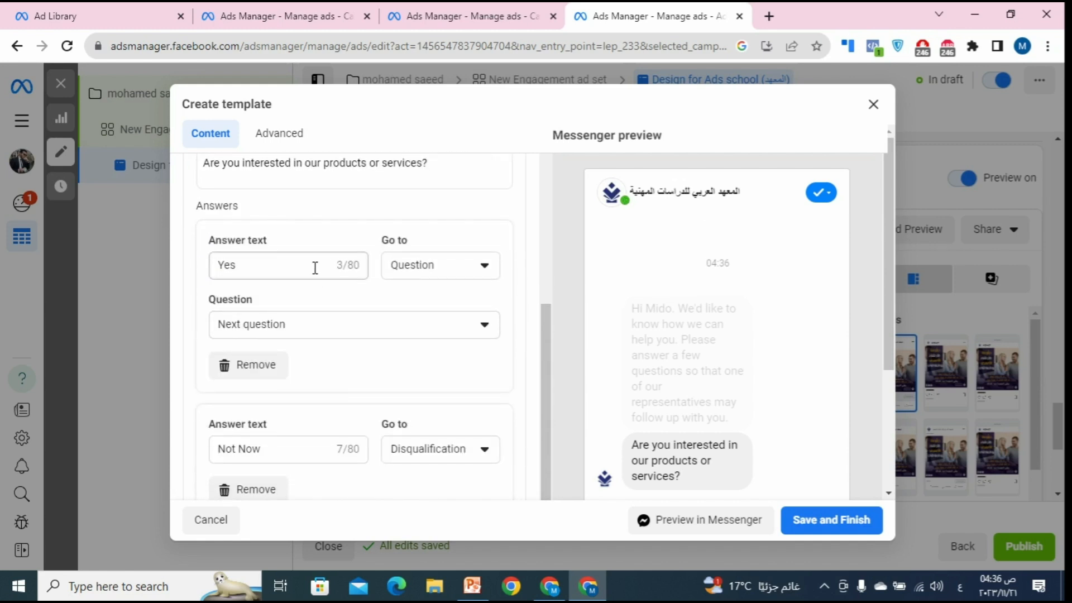
scroll(364, 340, "down", 4)
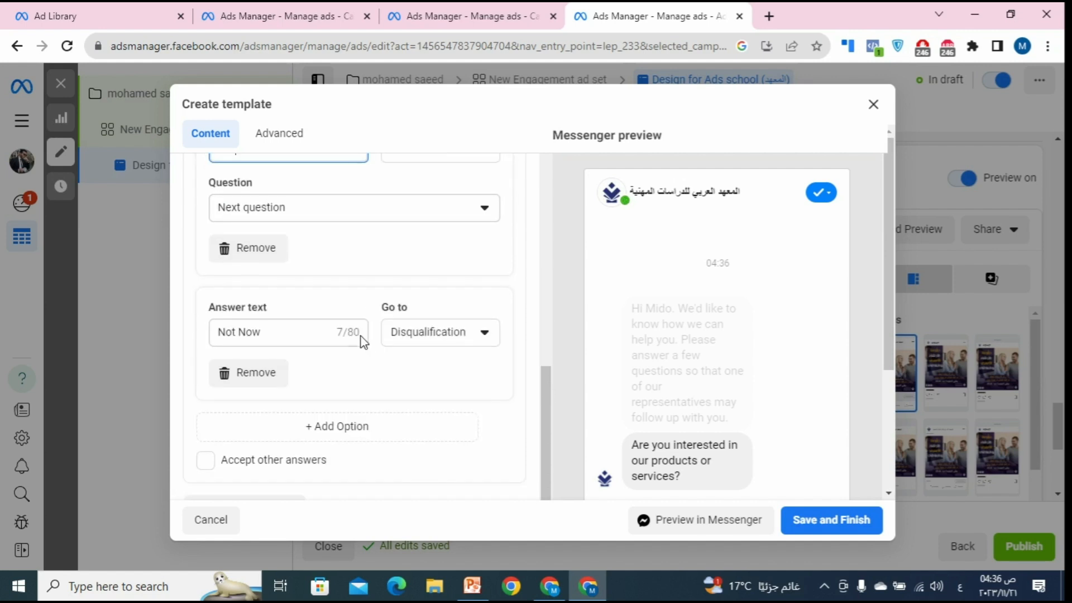
scroll(360, 406, "up", 3)
scroll(358, 408, "down", 3)
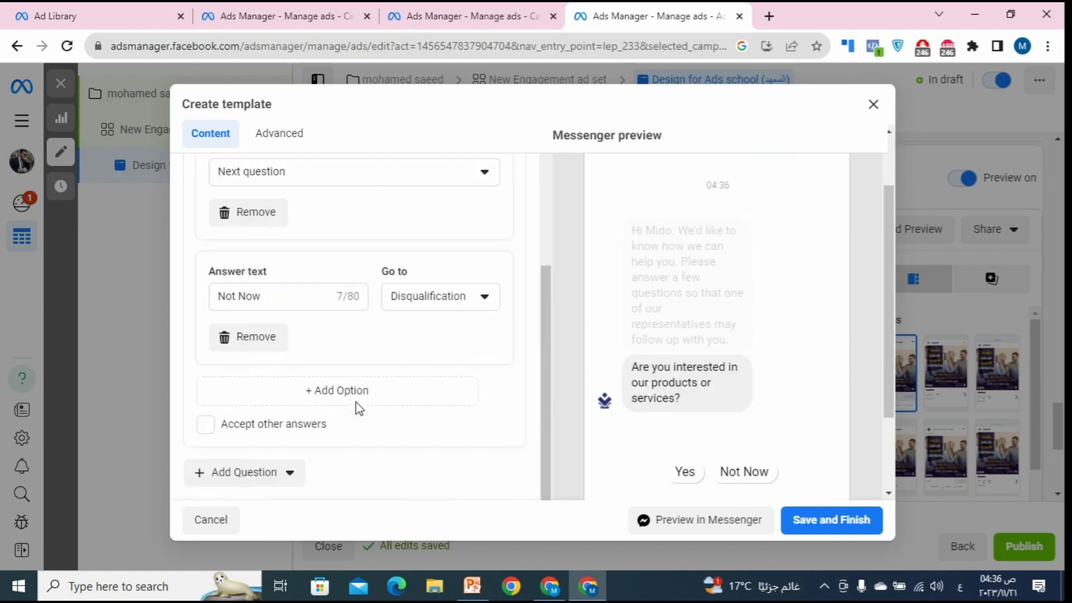
Step: Add Phone number and Email address questions from User information
left_click(269, 434)
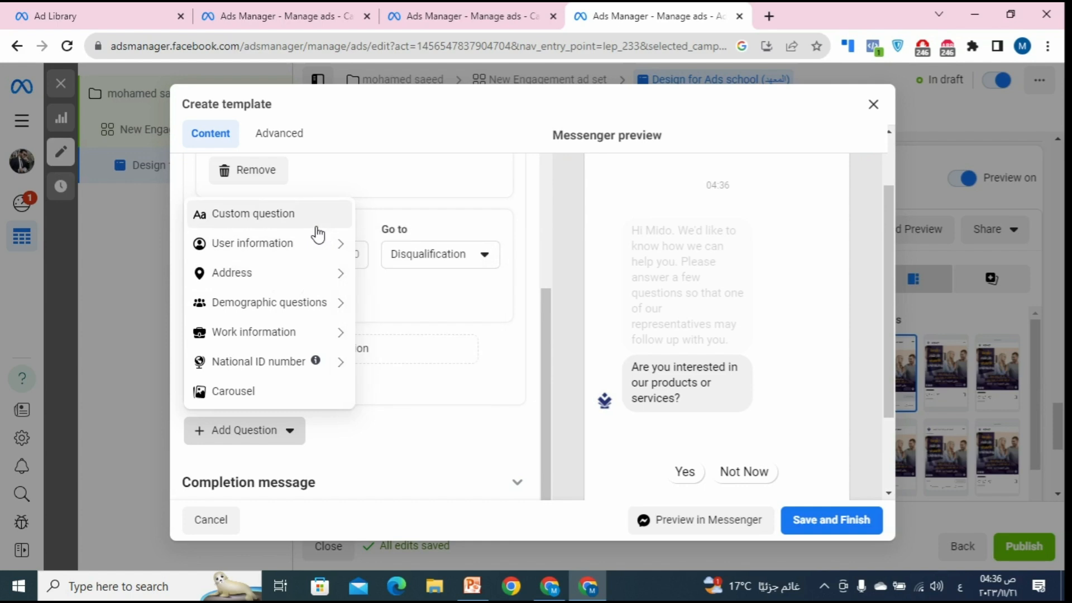
mouse_move(320, 252)
left_click(391, 248)
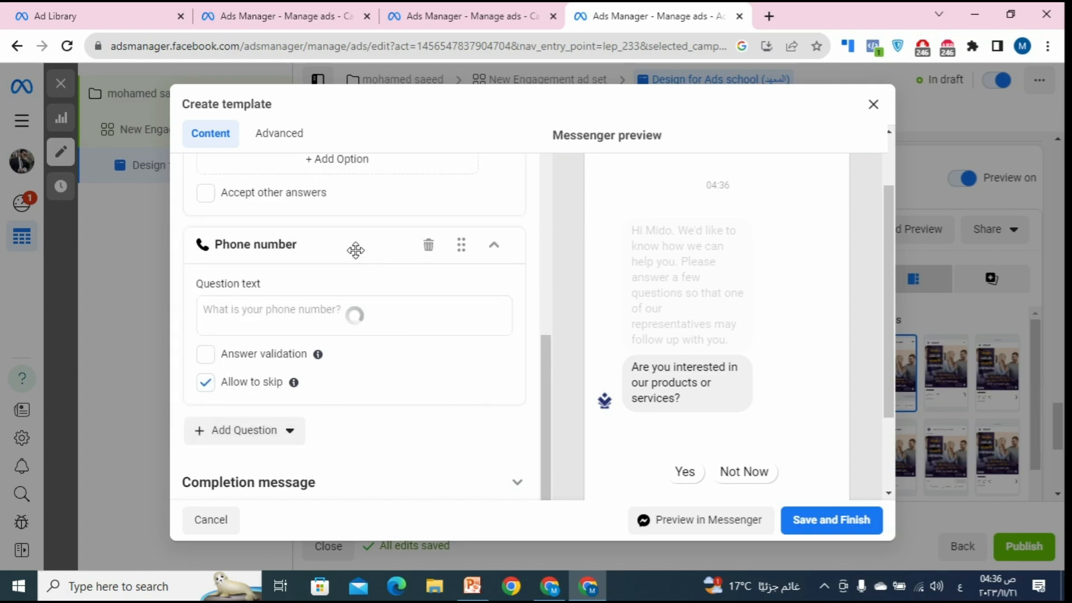
left_click(249, 433)
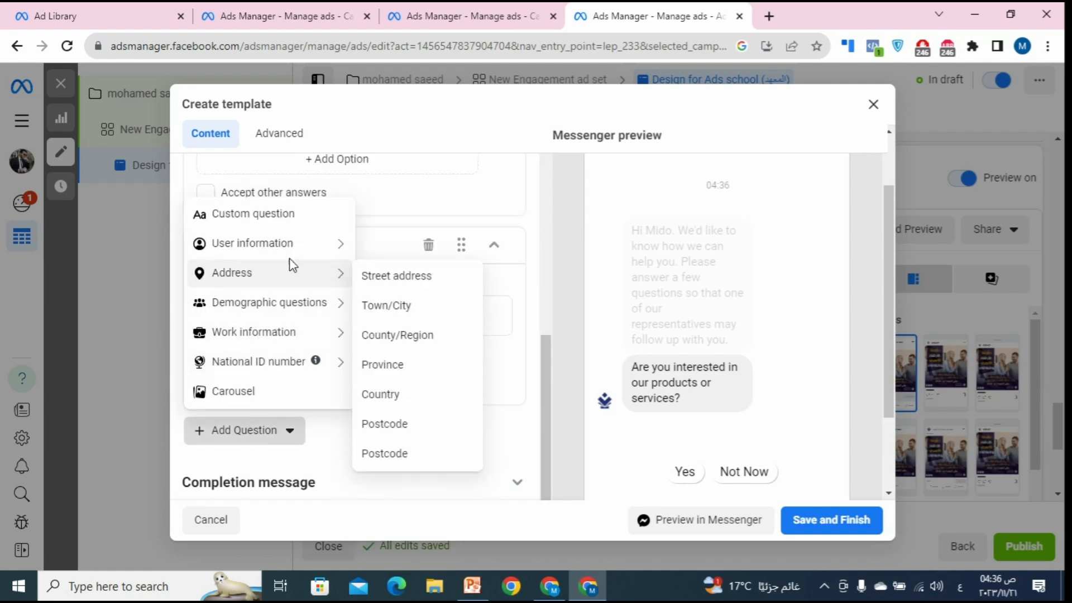
mouse_move(318, 245)
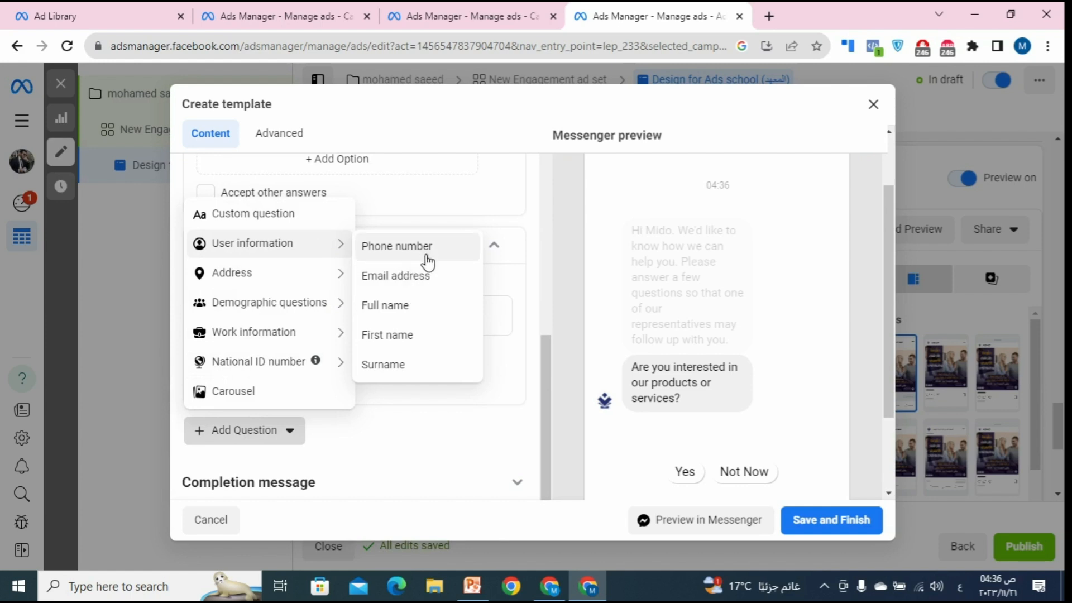
left_click(431, 285)
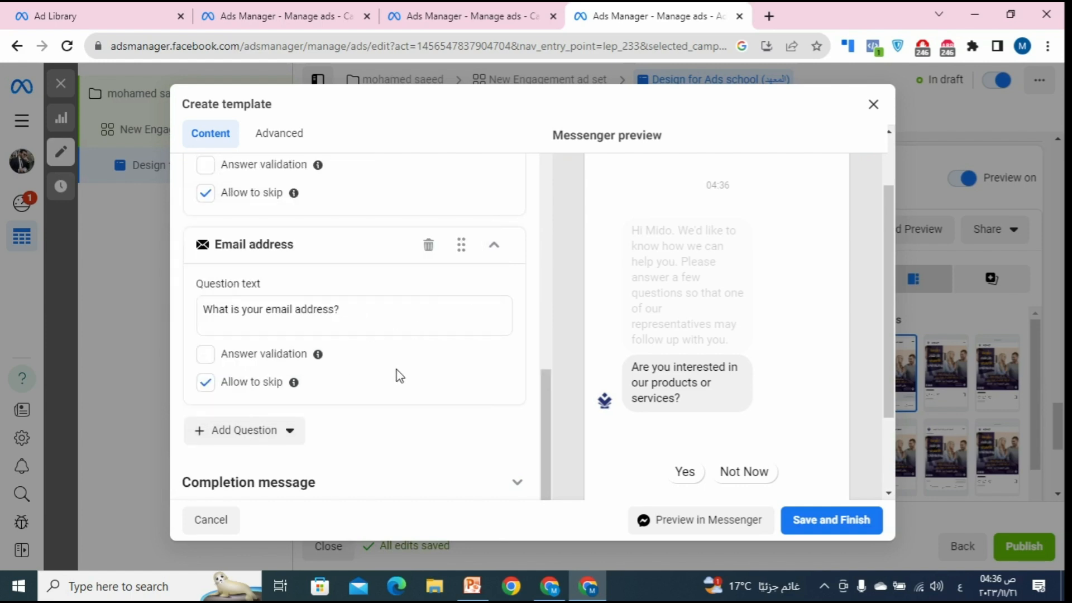
Step: Turn on answer validation for the phone number question
scroll(396, 374, "up", 6)
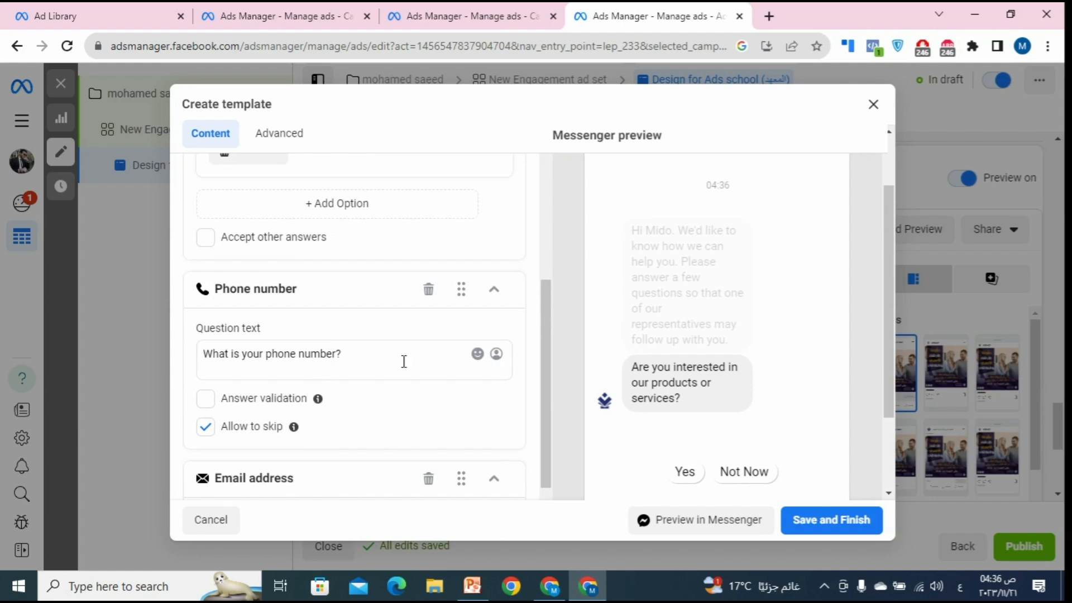
scroll(387, 348, "up", 5)
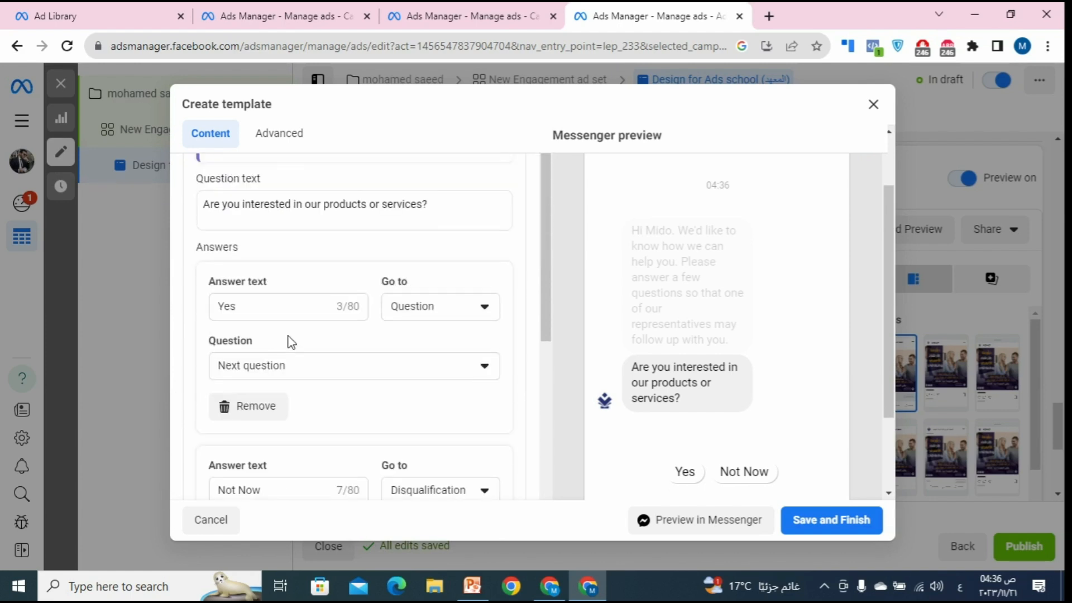
scroll(335, 359, "up", 2)
scroll(474, 357, "up", 2)
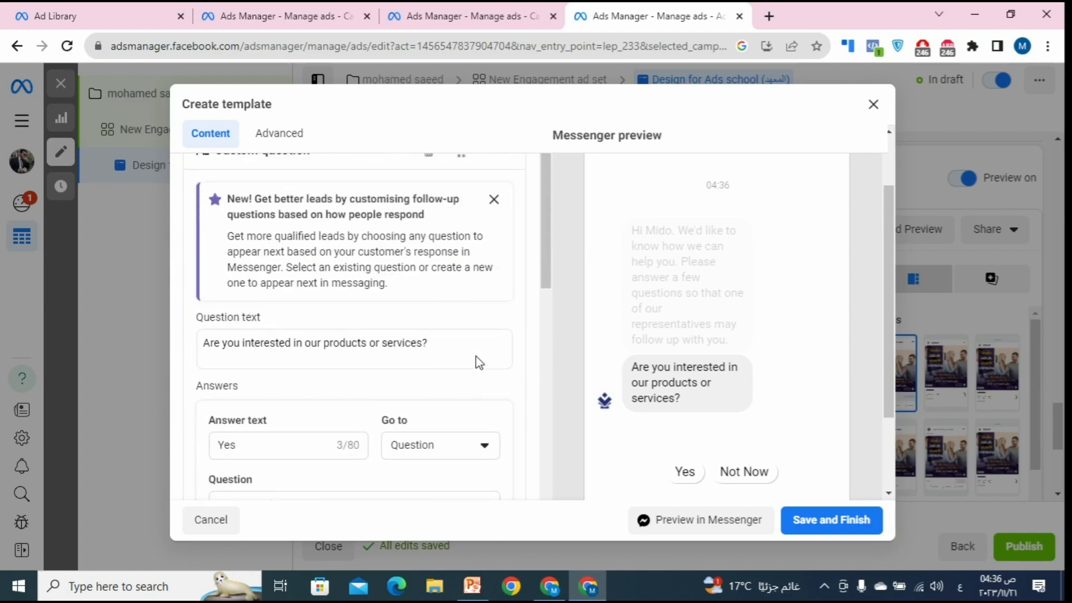
scroll(468, 371, "down", 4)
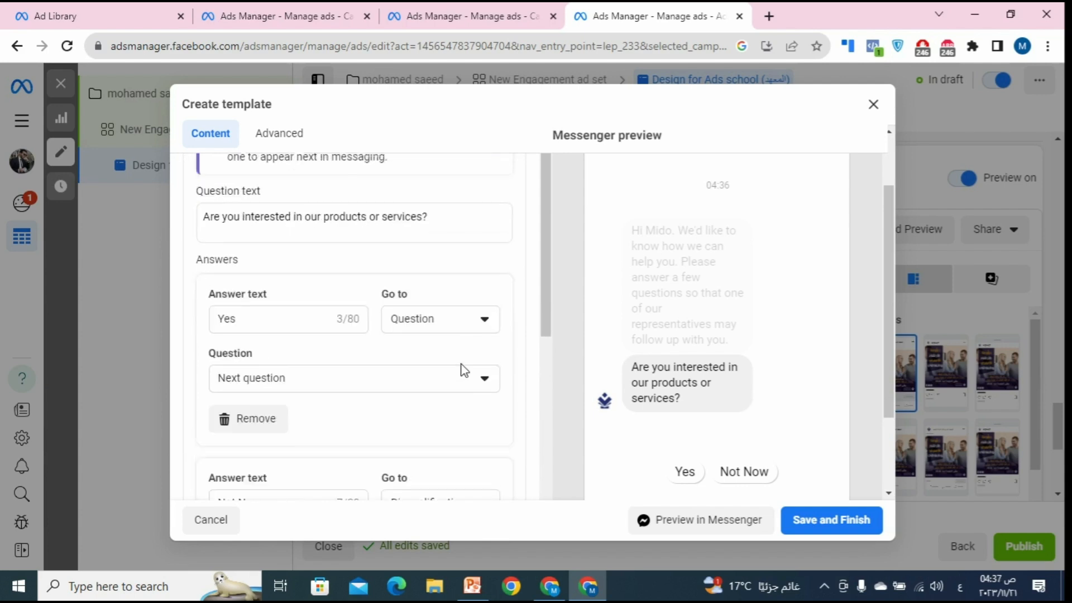
scroll(327, 245, "down", 10)
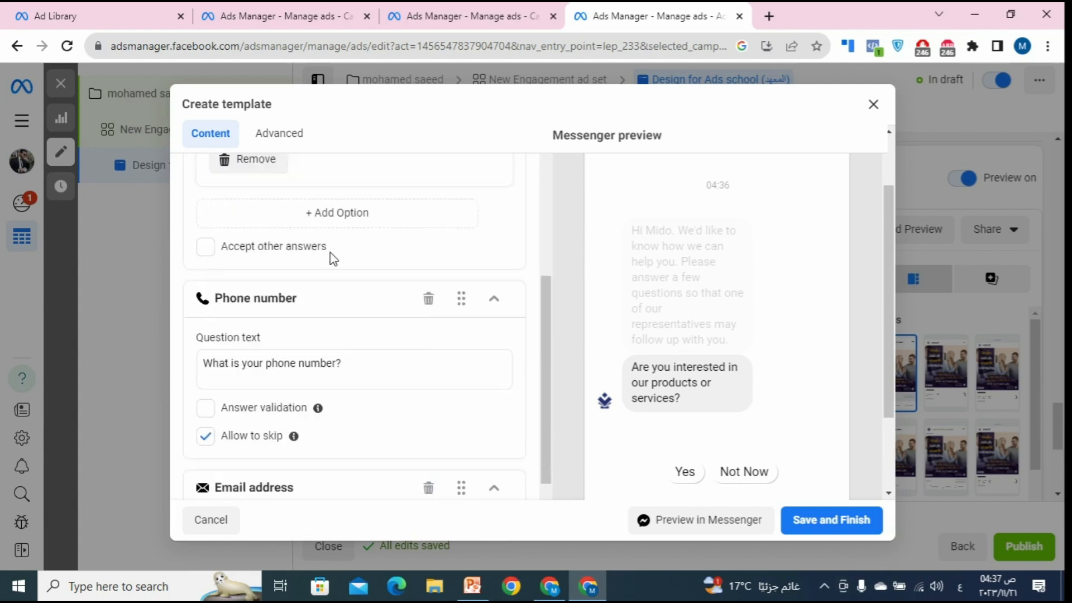
scroll(370, 316, "down", 2)
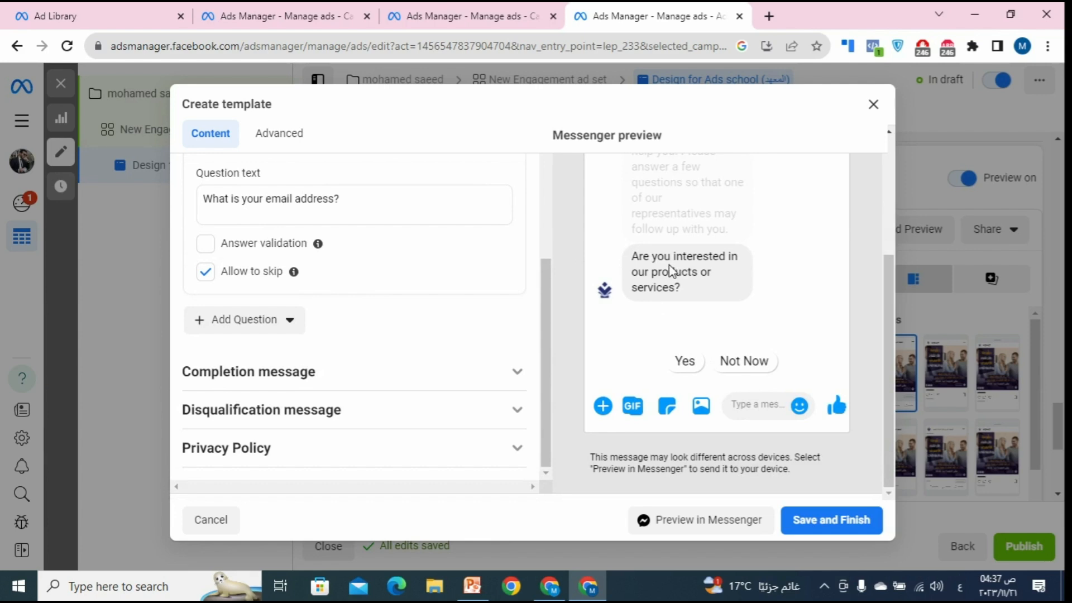
scroll(374, 340, "up", 7)
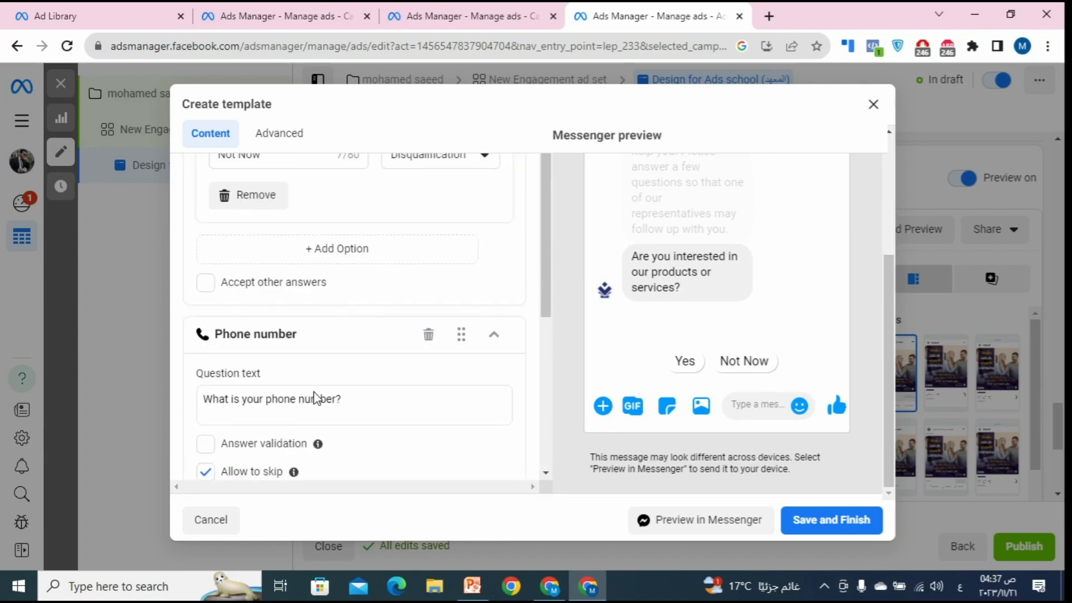
scroll(364, 400, "down", 3)
scroll(704, 326, "up", 1)
scroll(696, 326, "up", 1)
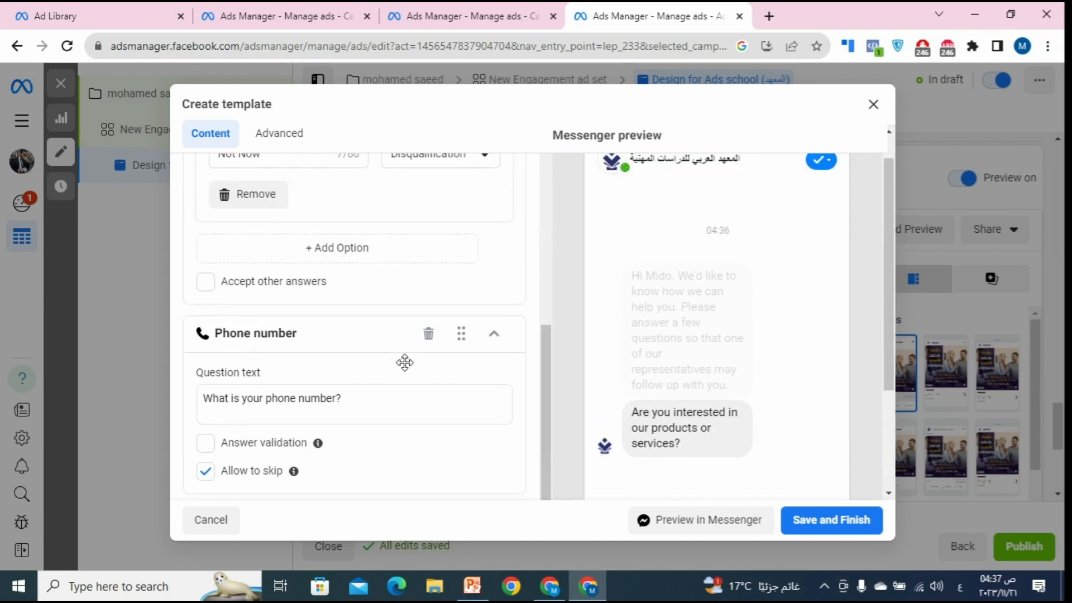
scroll(404, 361, "down", 2)
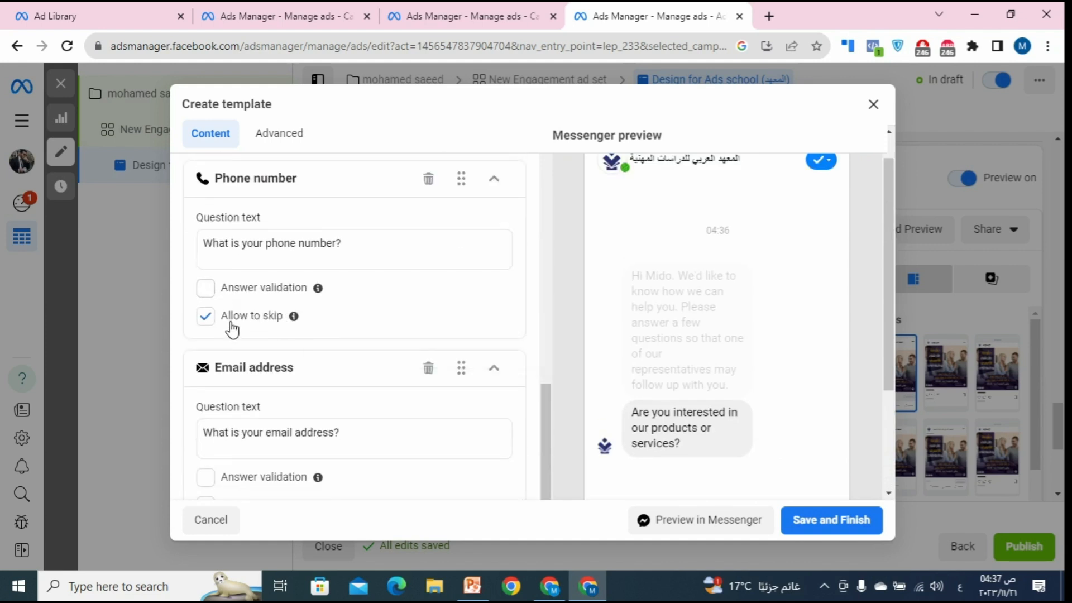
left_click(218, 300)
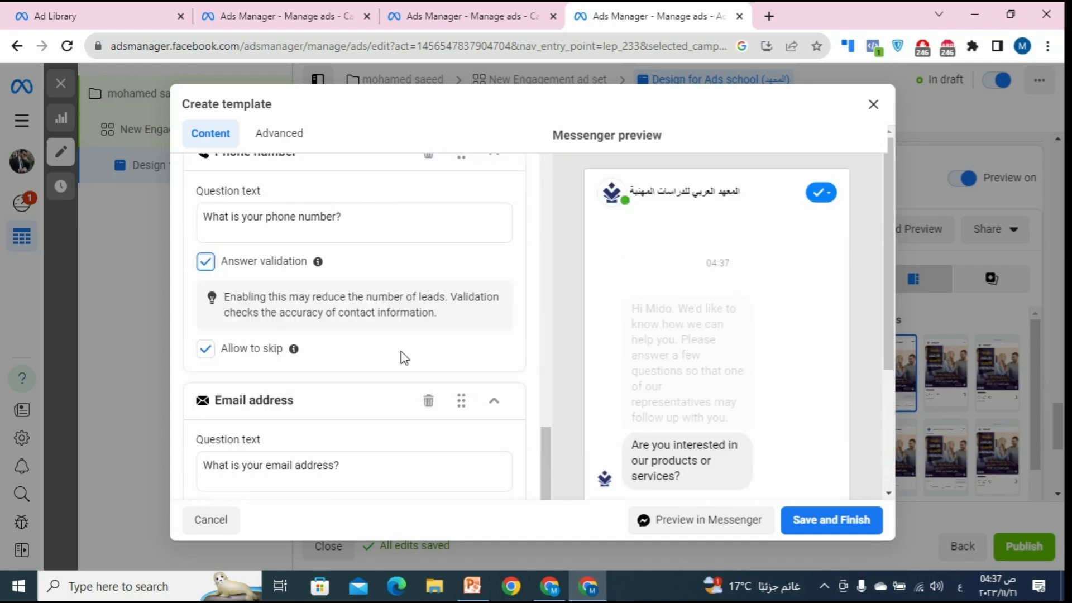
Step: Require answer validation on the email question and disallow skipping it
scroll(616, 357, "down", 3)
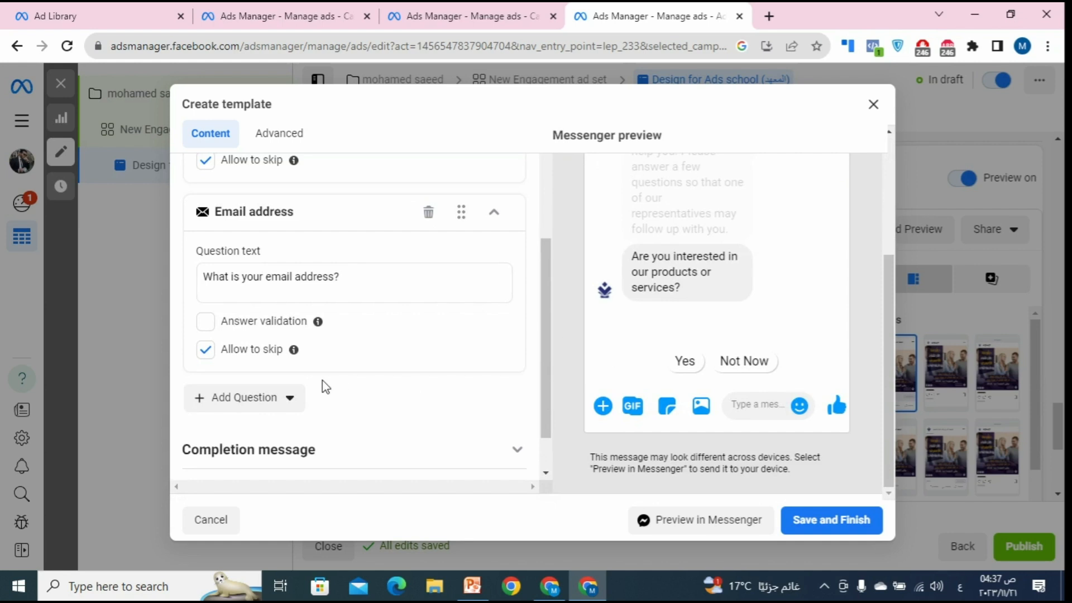
left_click(206, 323)
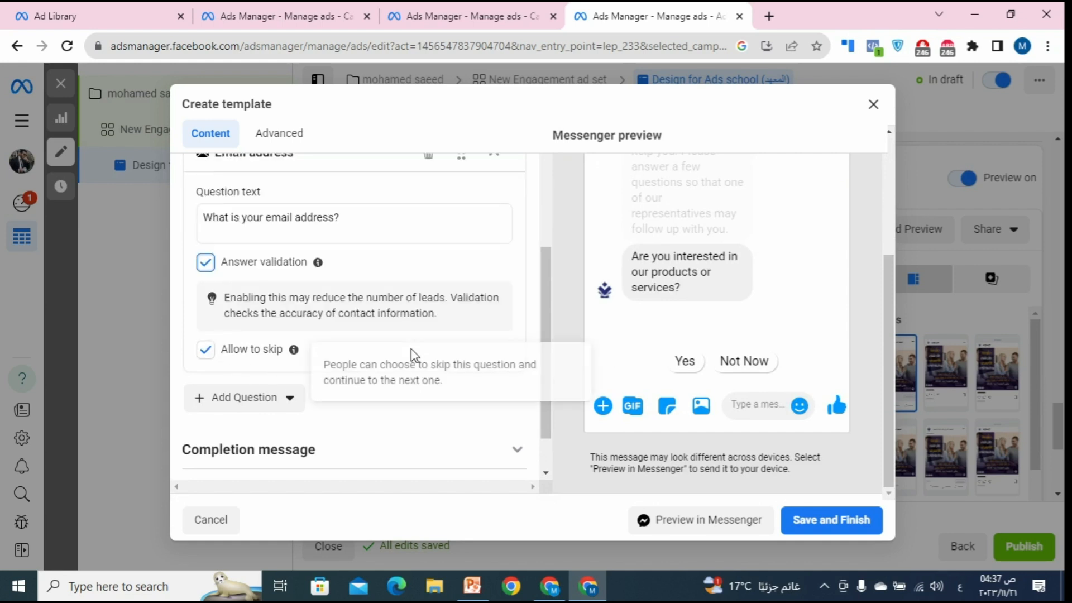
left_click(212, 356)
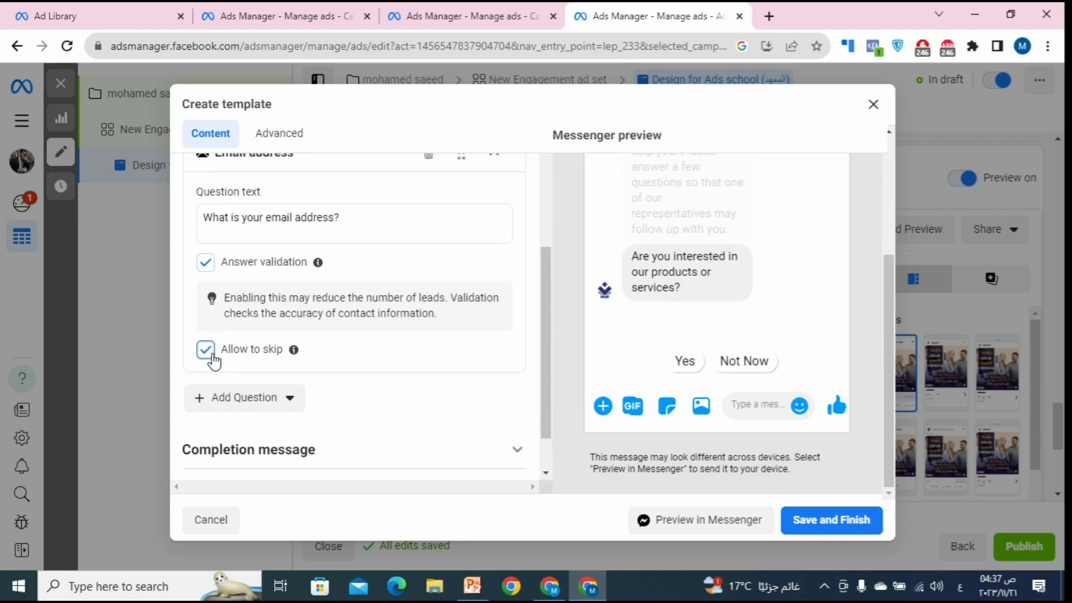
left_click(210, 270)
mouse_move(294, 347)
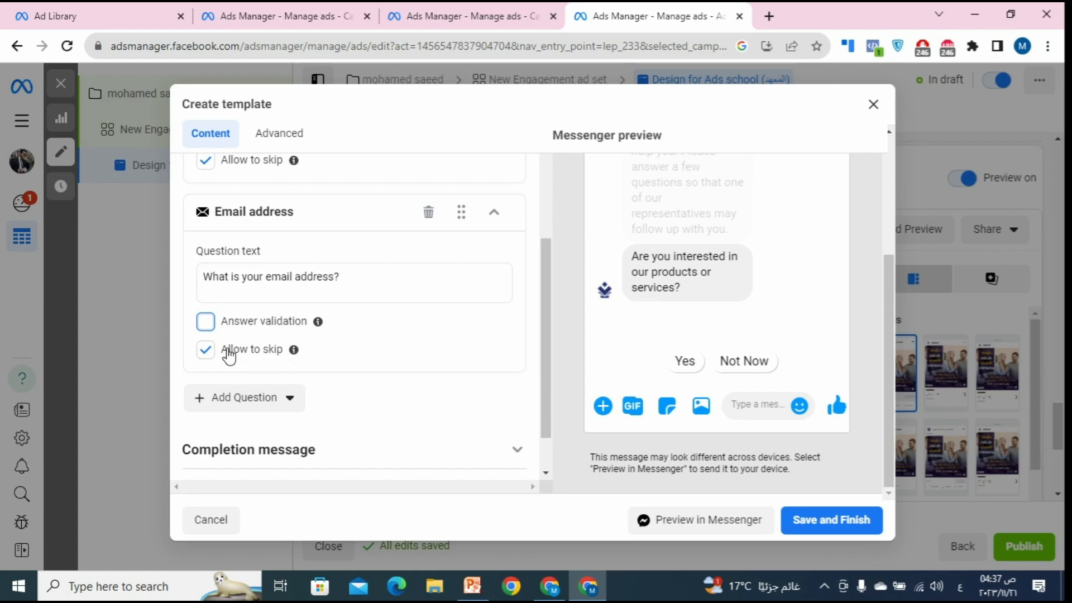
left_click(206, 322)
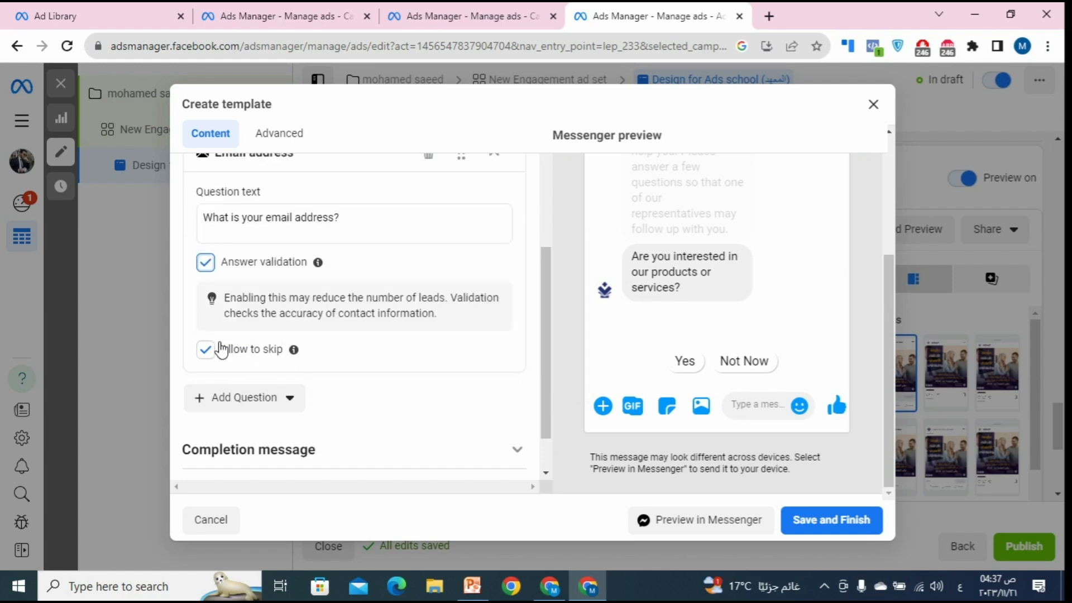
left_click(206, 350)
scroll(367, 361, "down", 2)
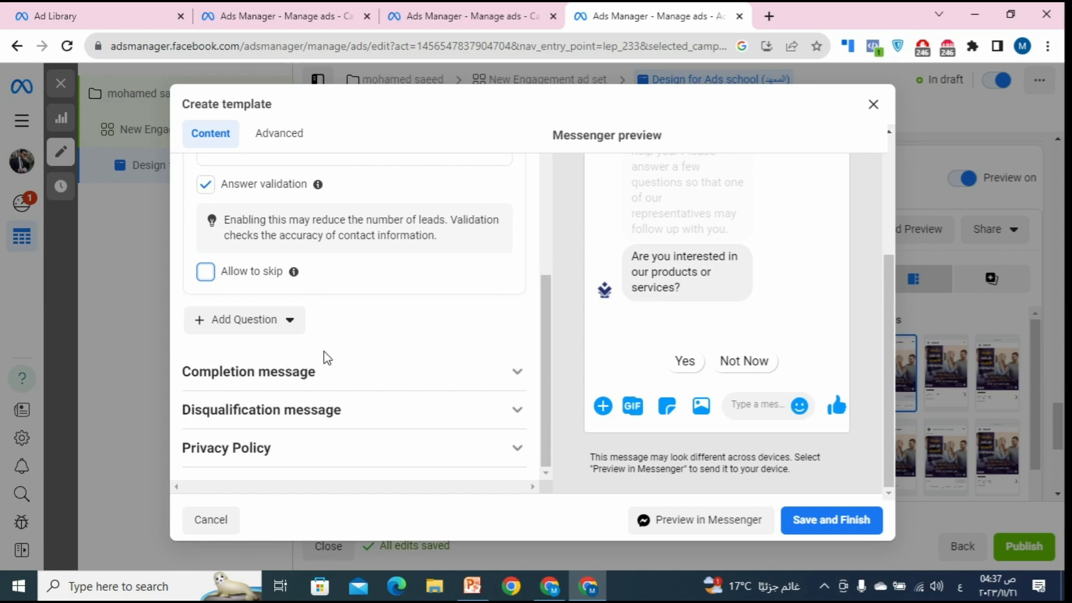
Step: Set the completion message's attachment to Website link
left_click(354, 373)
scroll(407, 299, "down", 5)
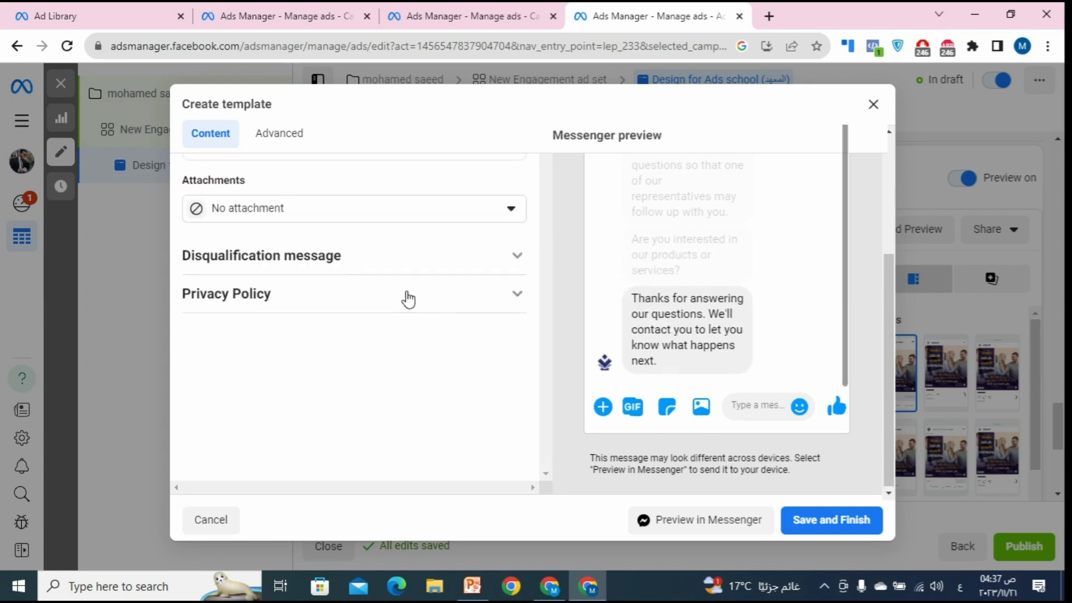
scroll(408, 299, "up", 3)
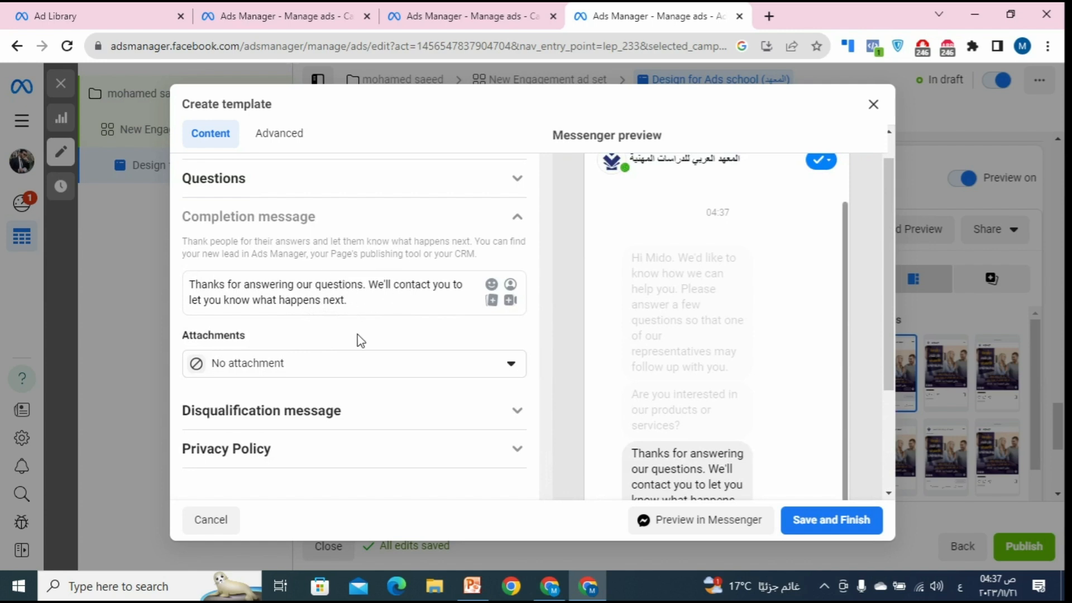
left_click(385, 366)
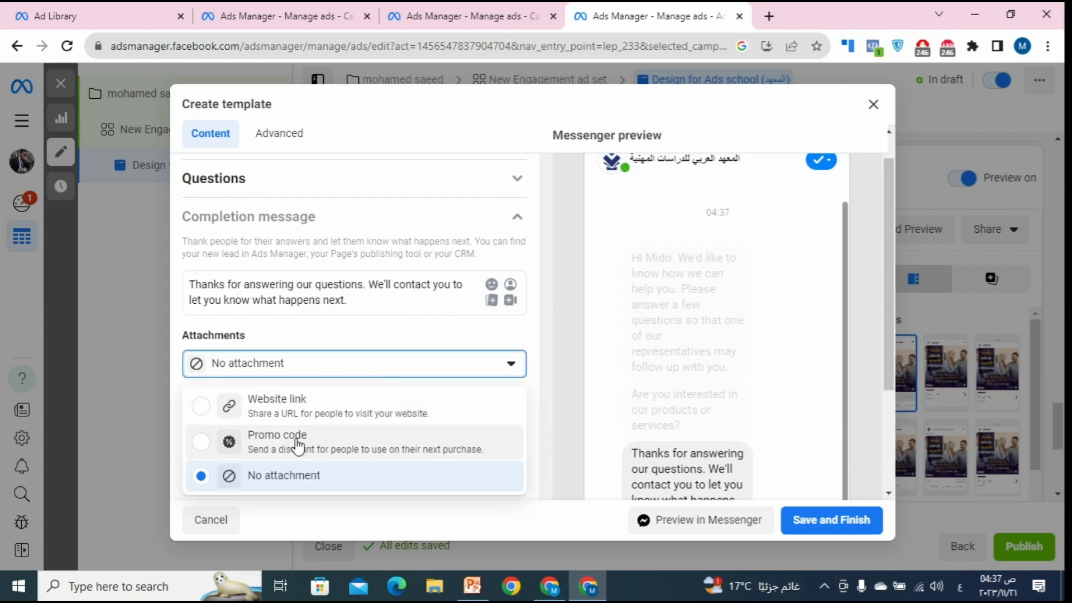
left_click(314, 410)
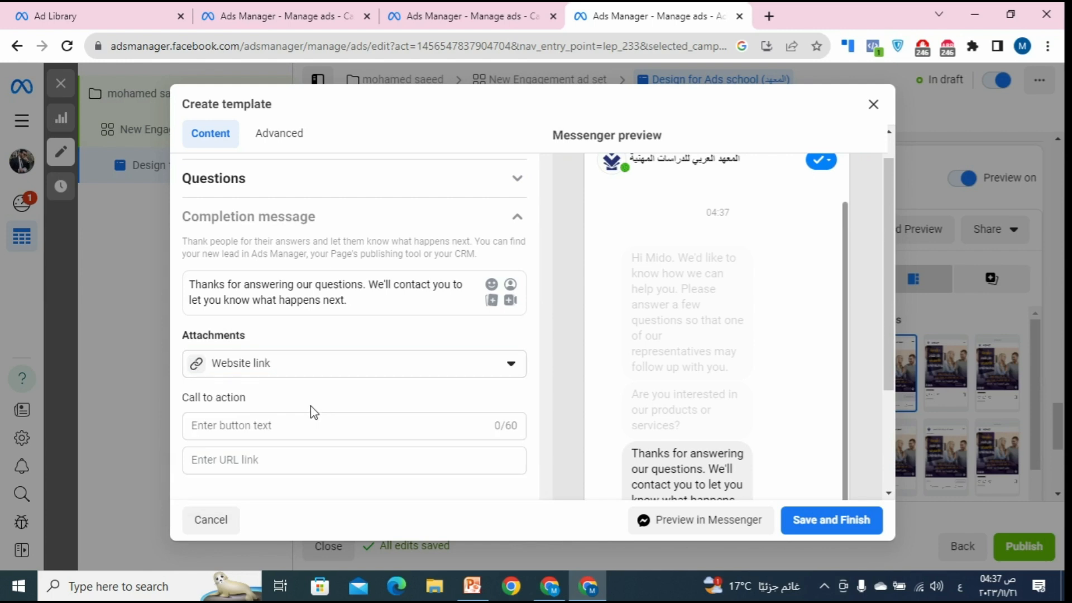
Step: Enter the website button text and paste the Ads Manager address as its link
scroll(311, 396, "down", 1)
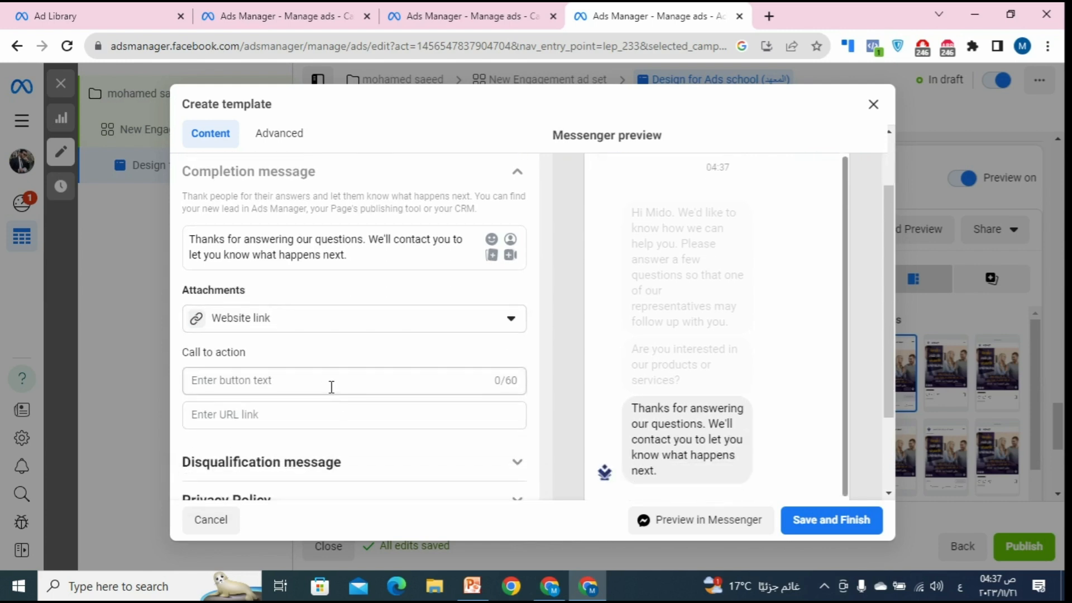
left_click(344, 389)
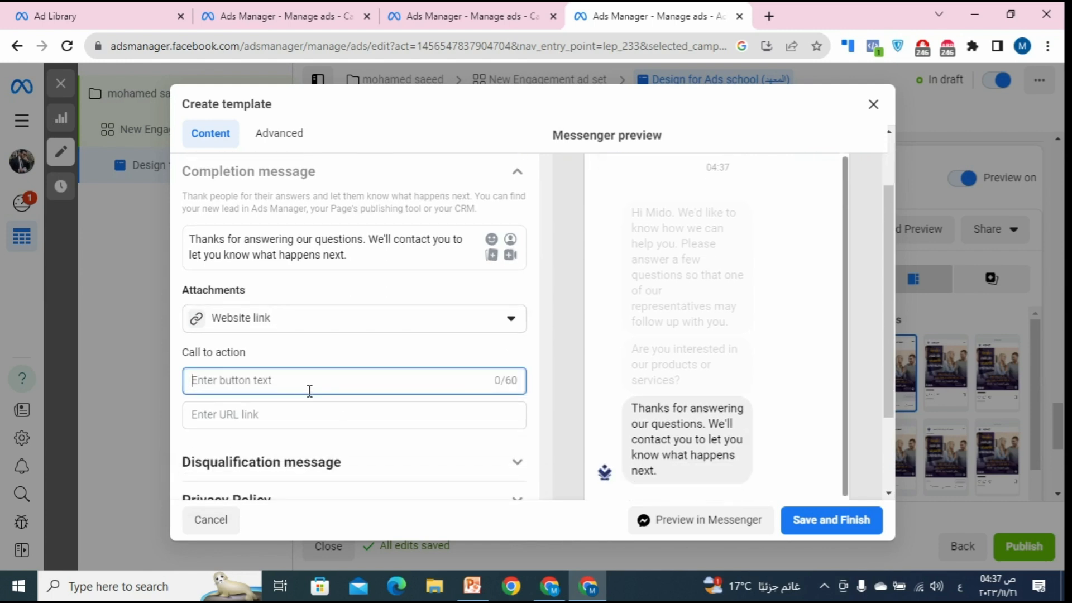
type("-")
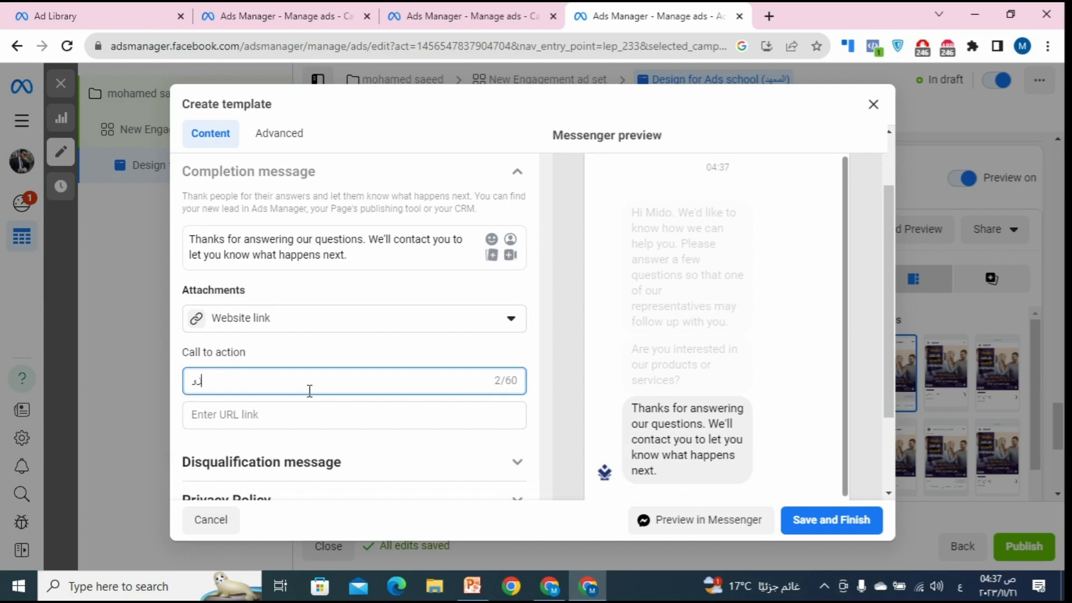
type("ور الويبس سايت")
key("BackSpace")
left_click(273, 414)
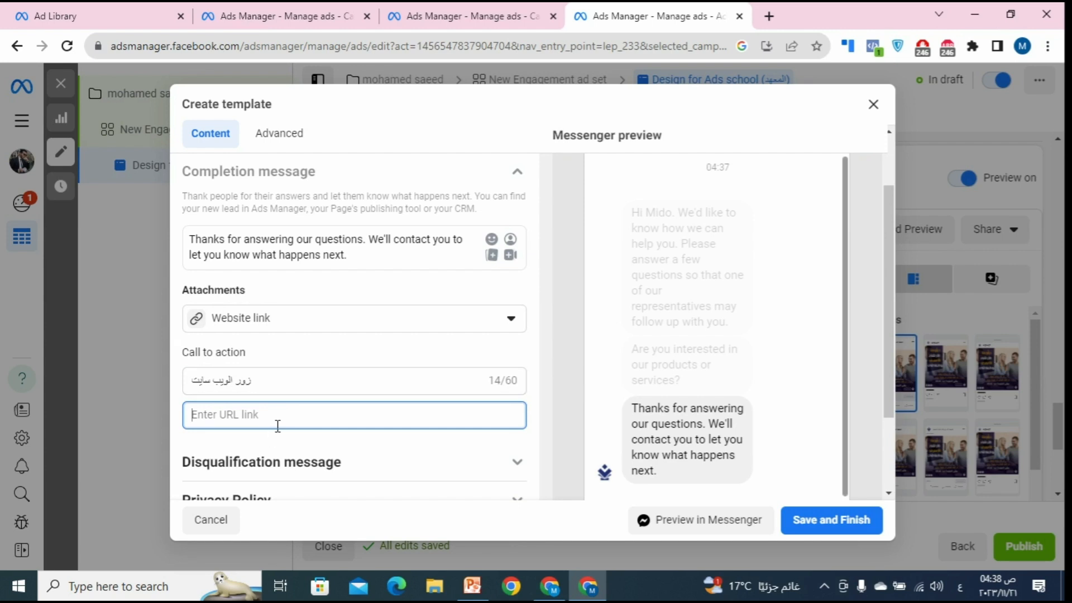
right_click(275, 417)
left_click(309, 267)
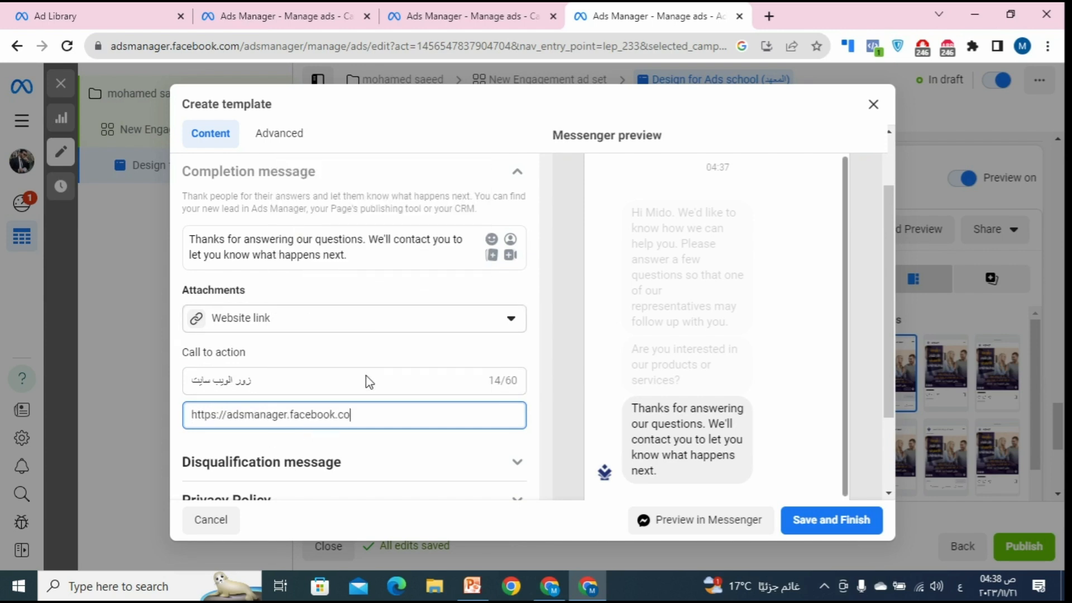
Step: Switch the attachment to Promo code, then to No attachment
scroll(374, 402, "down", 2)
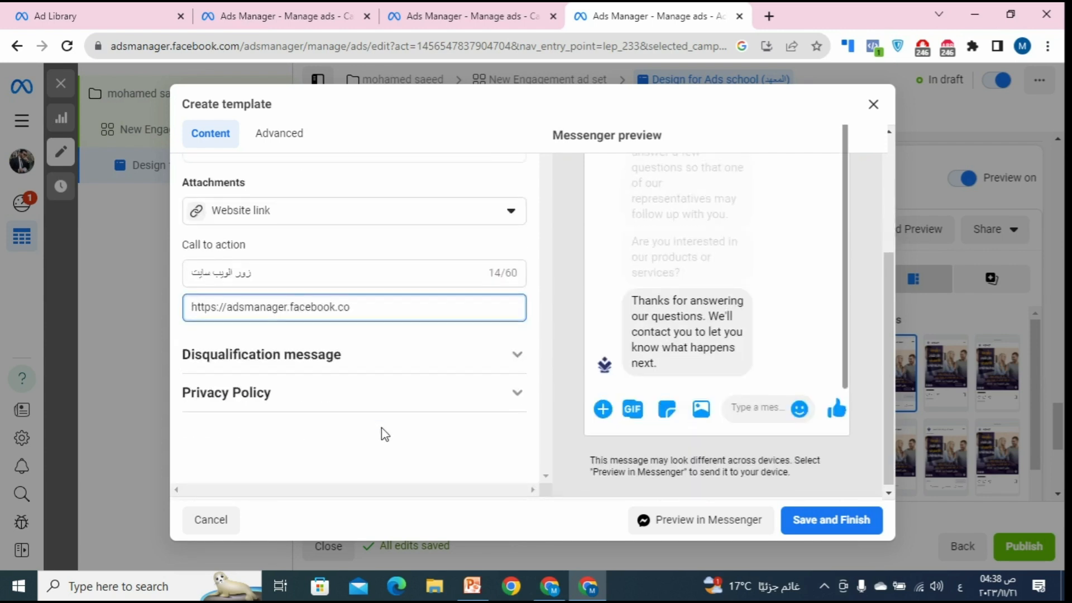
left_click(318, 208)
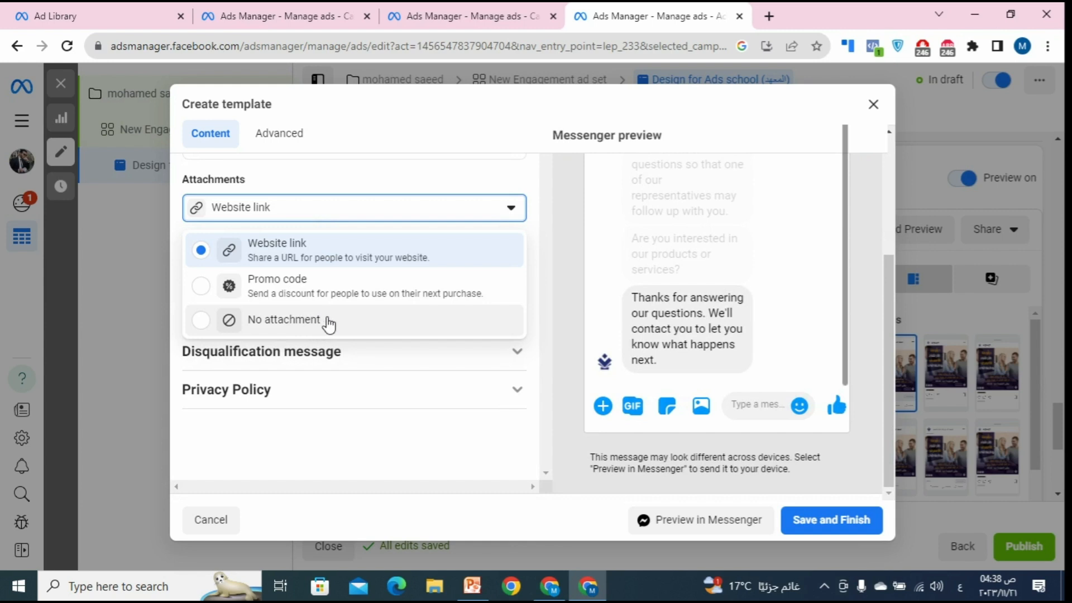
left_click(329, 285)
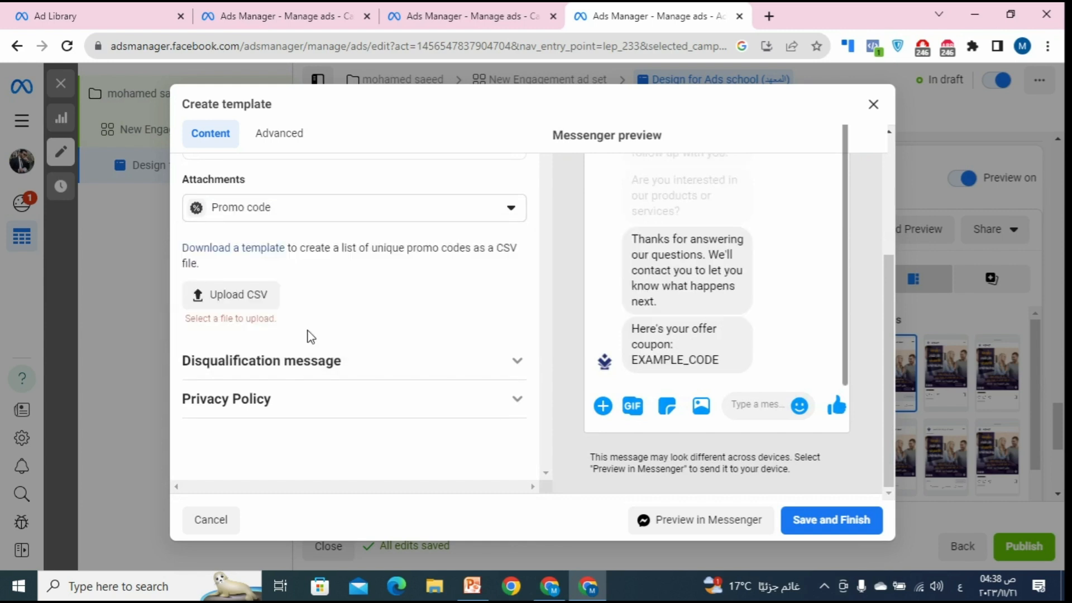
scroll(306, 335, "up", 1)
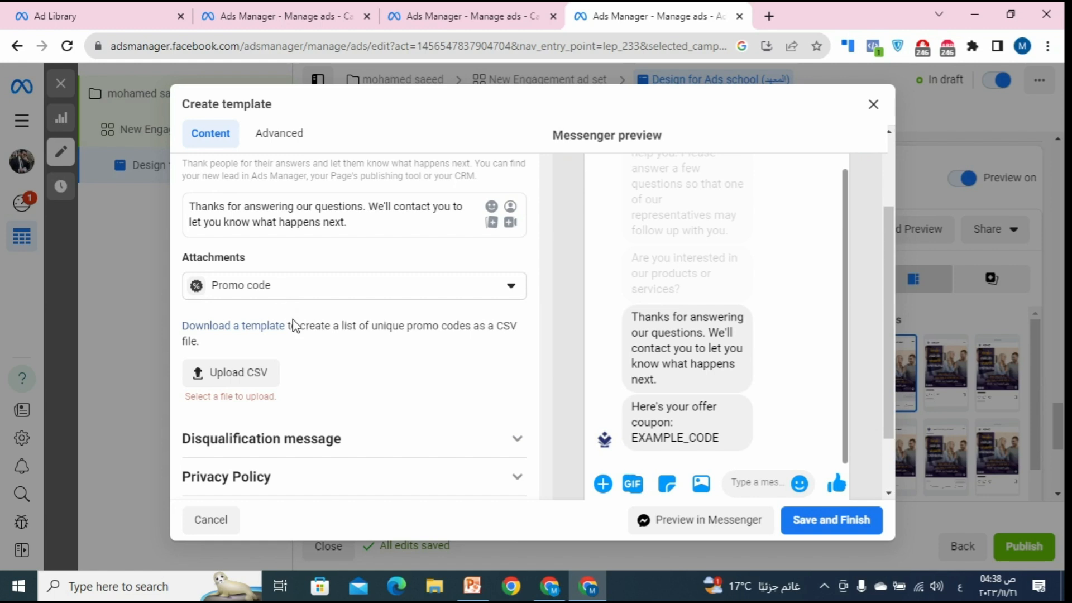
left_click(320, 296)
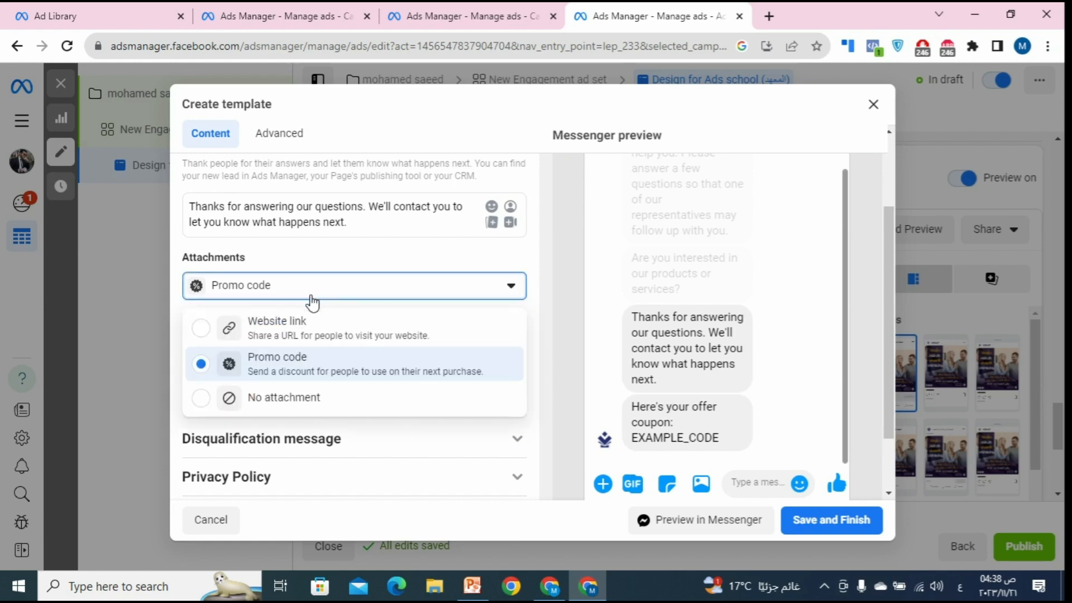
left_click(305, 413)
Step: Expand Disqualification message and Privacy Policy, leave the link empty, dismiss the Lead Ads Terms notice
left_click(387, 347)
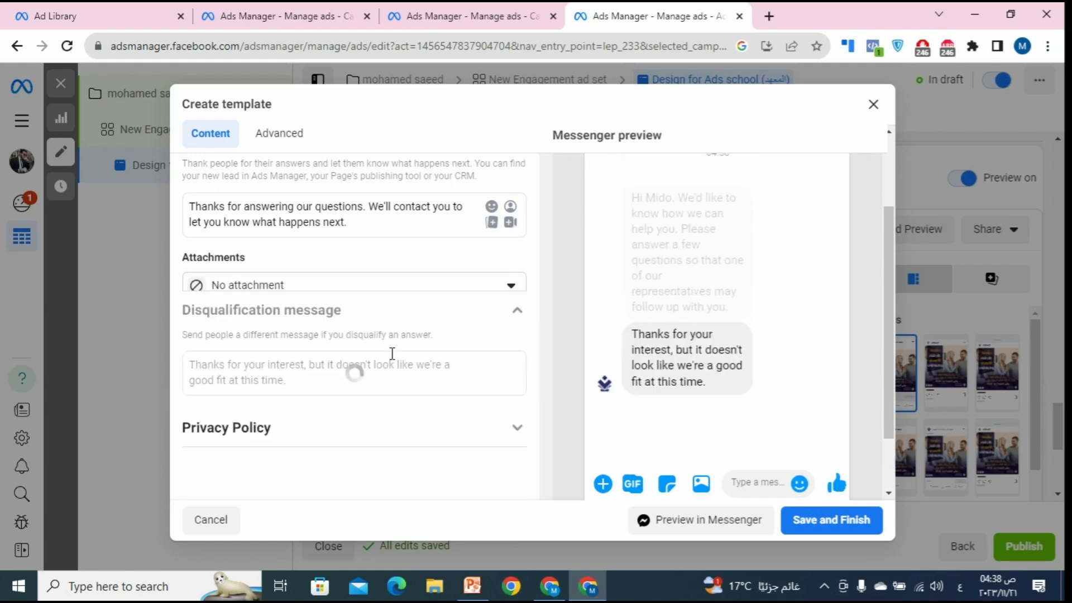
scroll(331, 295, "up", 1)
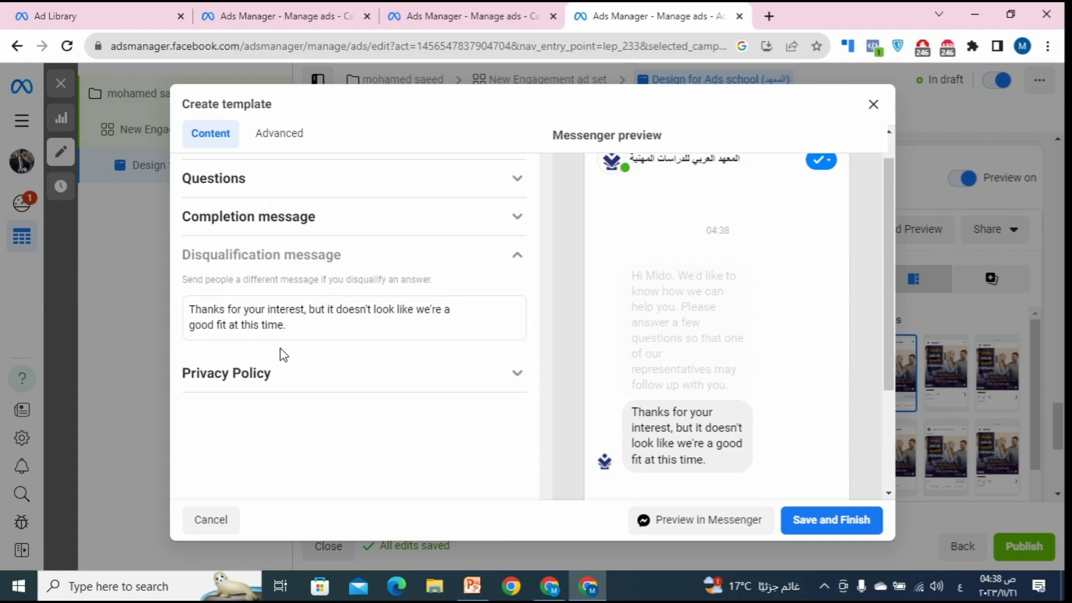
left_click(270, 374)
left_click(255, 378)
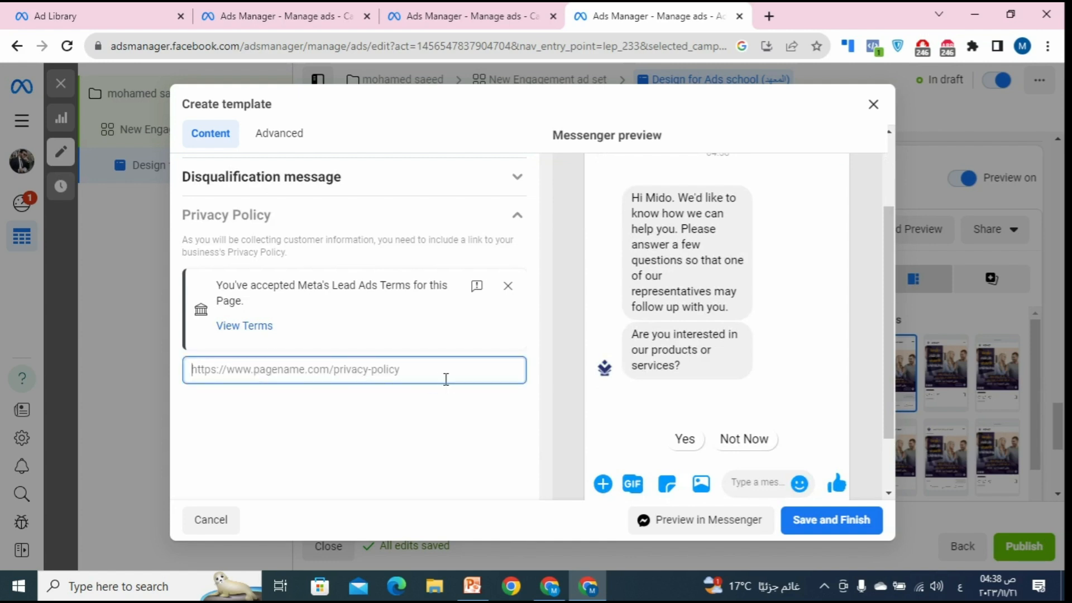
left_click(264, 359)
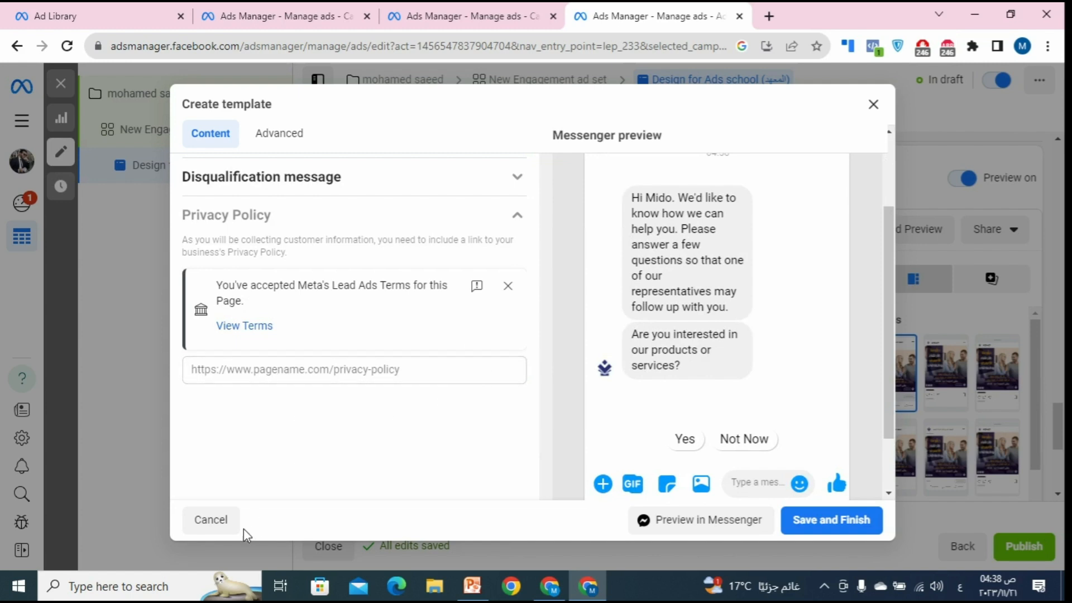
left_click(525, 288)
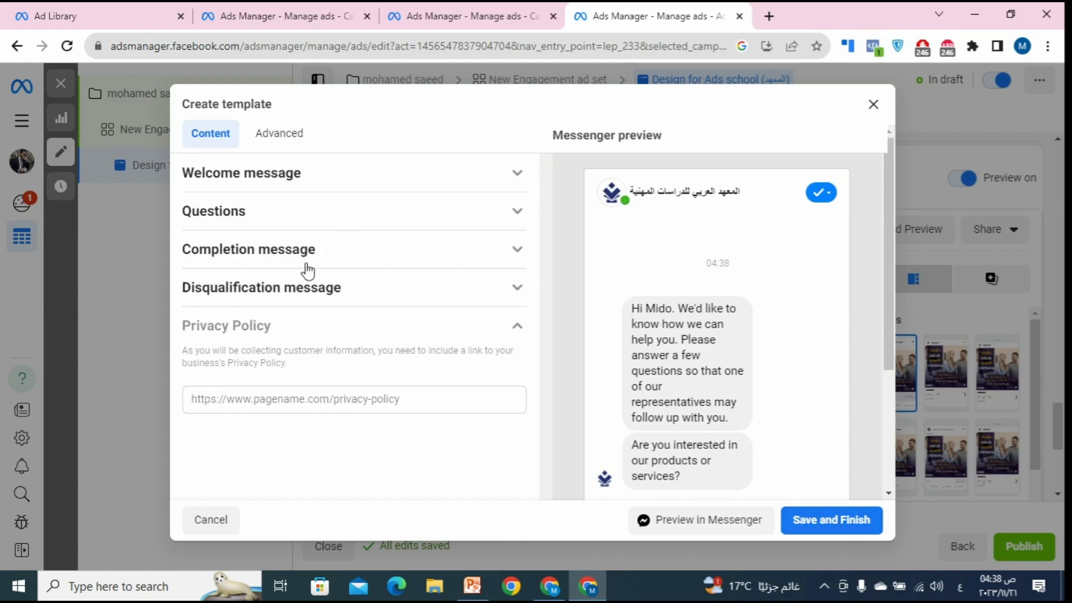
Step: Review the template's welcome message and interest question, where Yes leads onward and Not Now disqualifies
left_click(462, 183)
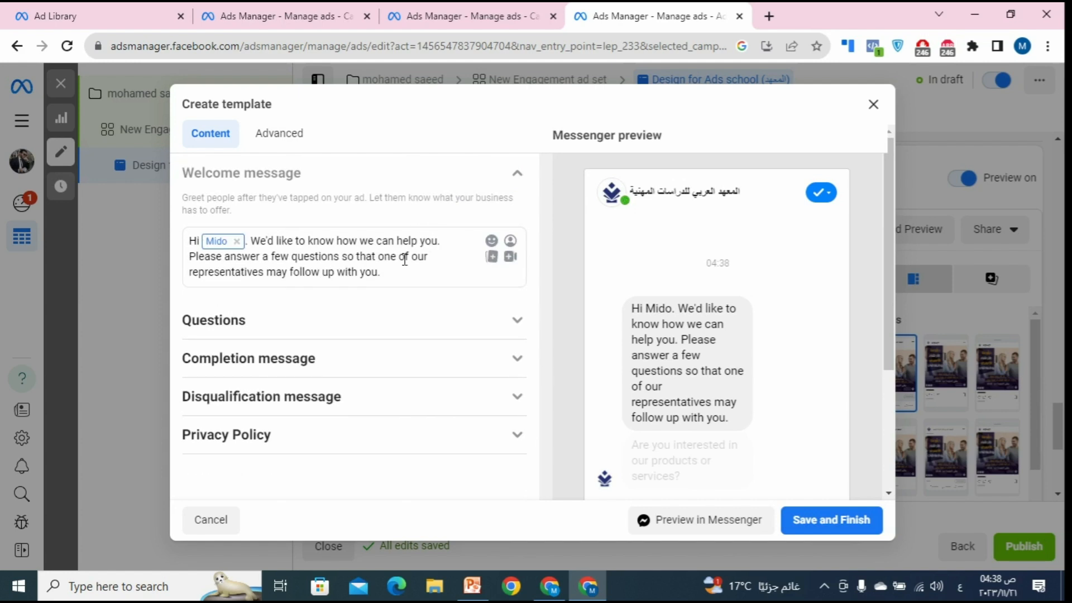
left_click(267, 330)
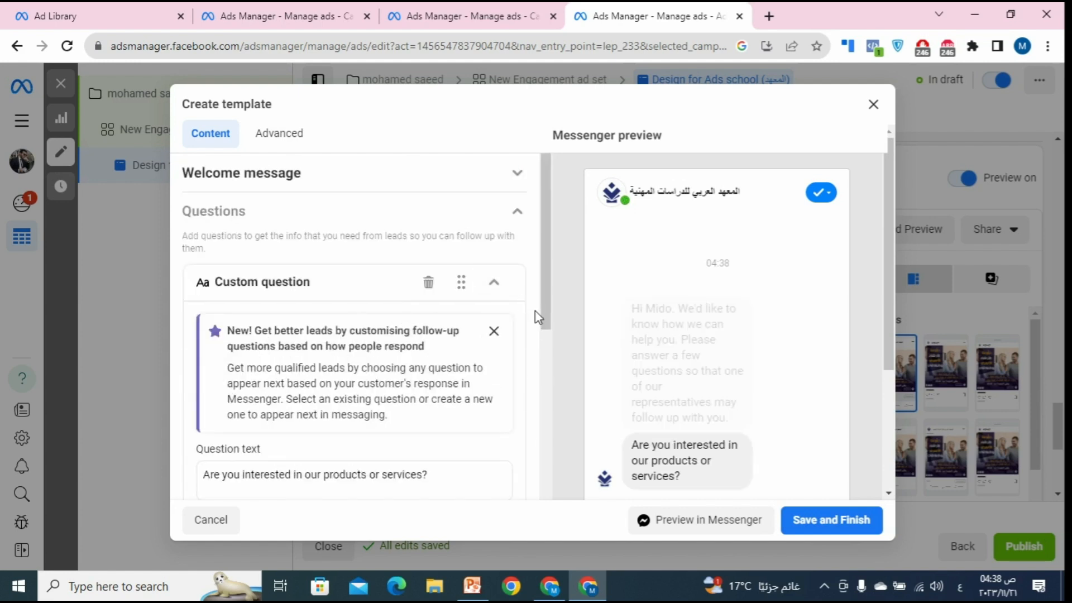
scroll(537, 332, "down", 3)
scroll(535, 327, "down", 2)
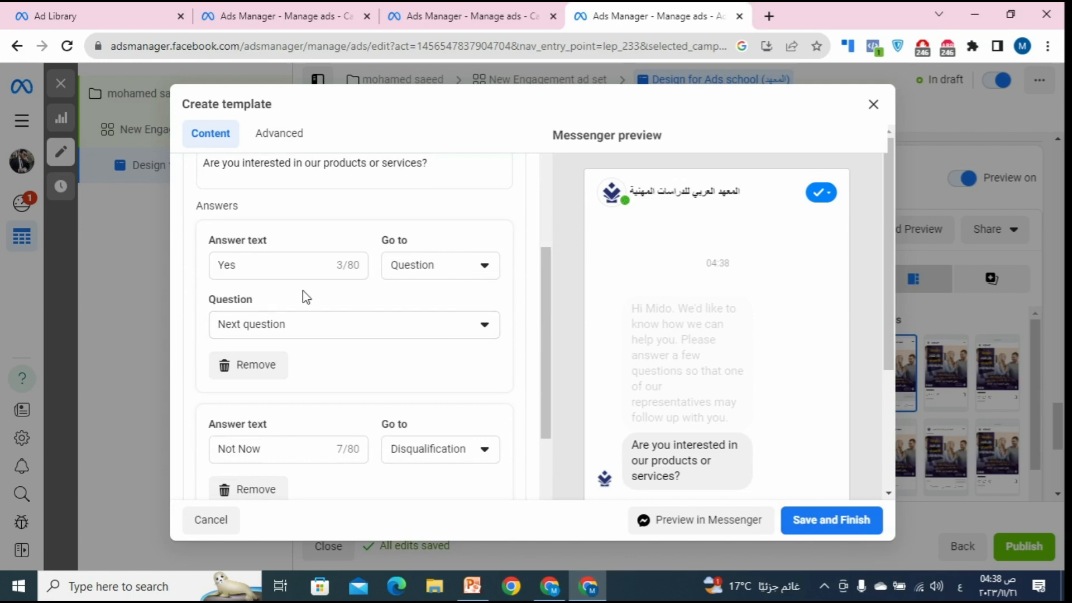
scroll(332, 306, "up", 3)
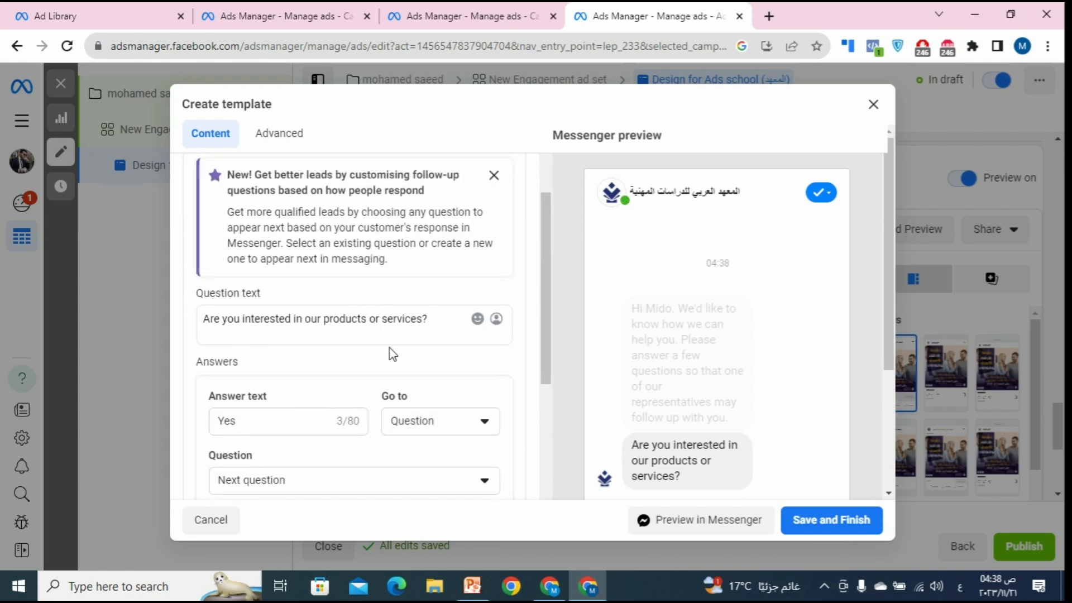
scroll(356, 385, "down", 3)
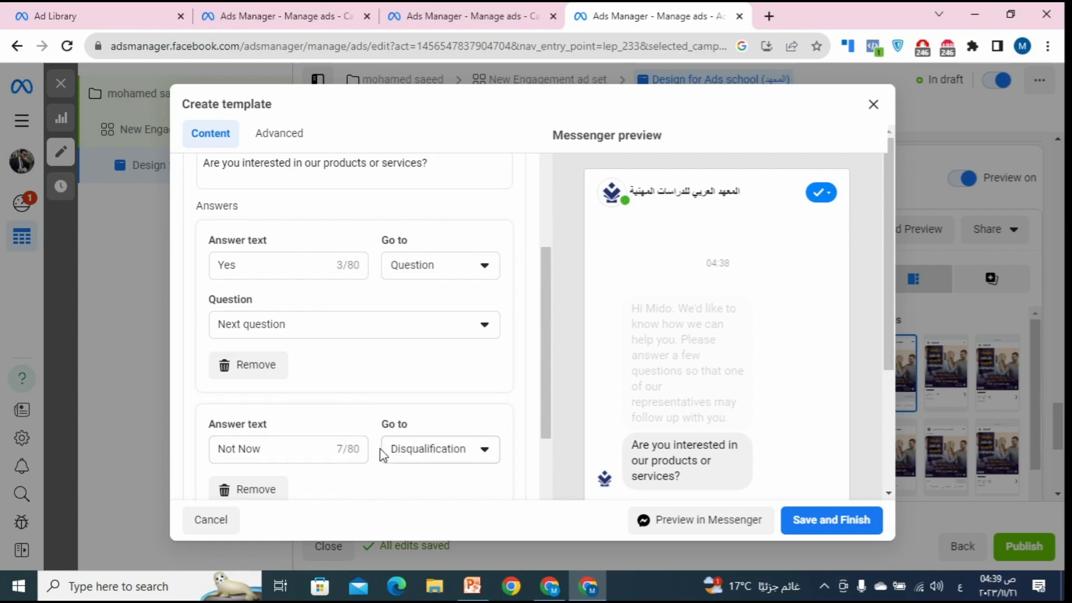
scroll(408, 423, "down", 3)
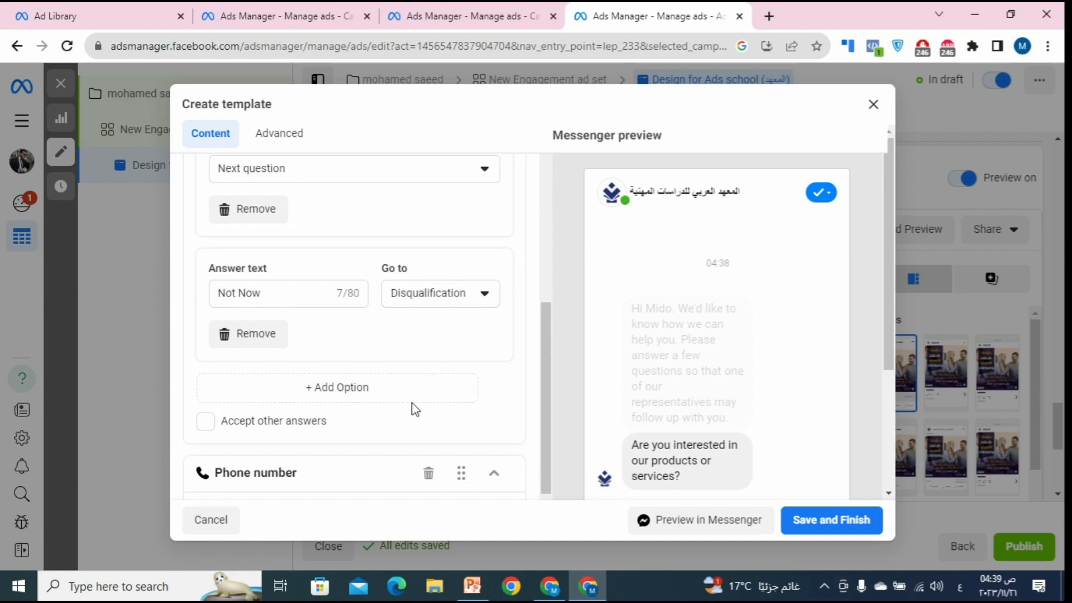
scroll(421, 363, "up", 9)
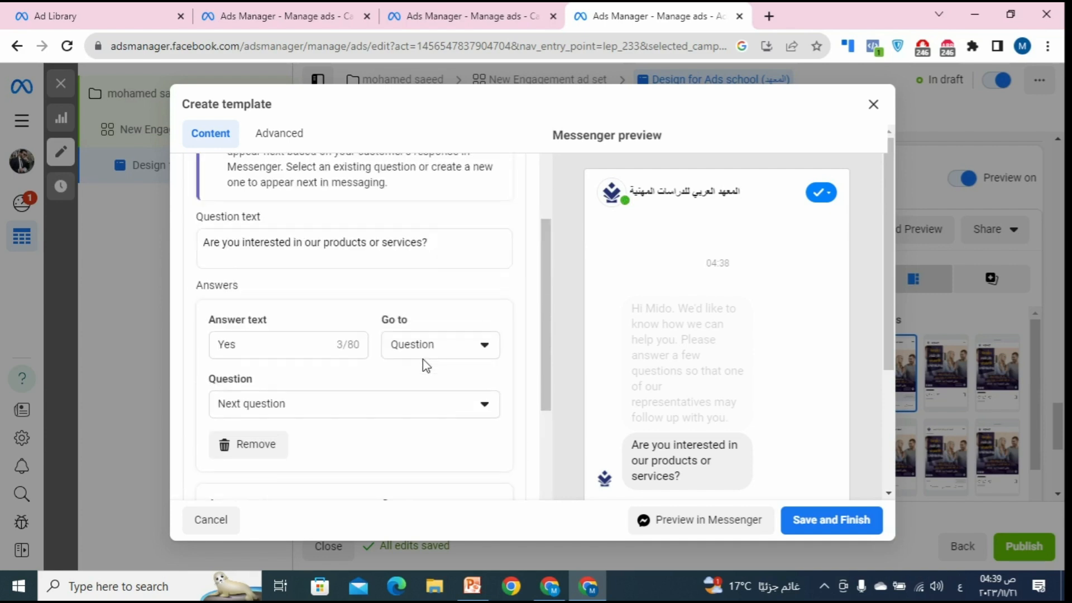
Step: Discard the automated-chat template, set message setup to Start conversations, then bring PowerPoint forward
left_click(873, 105)
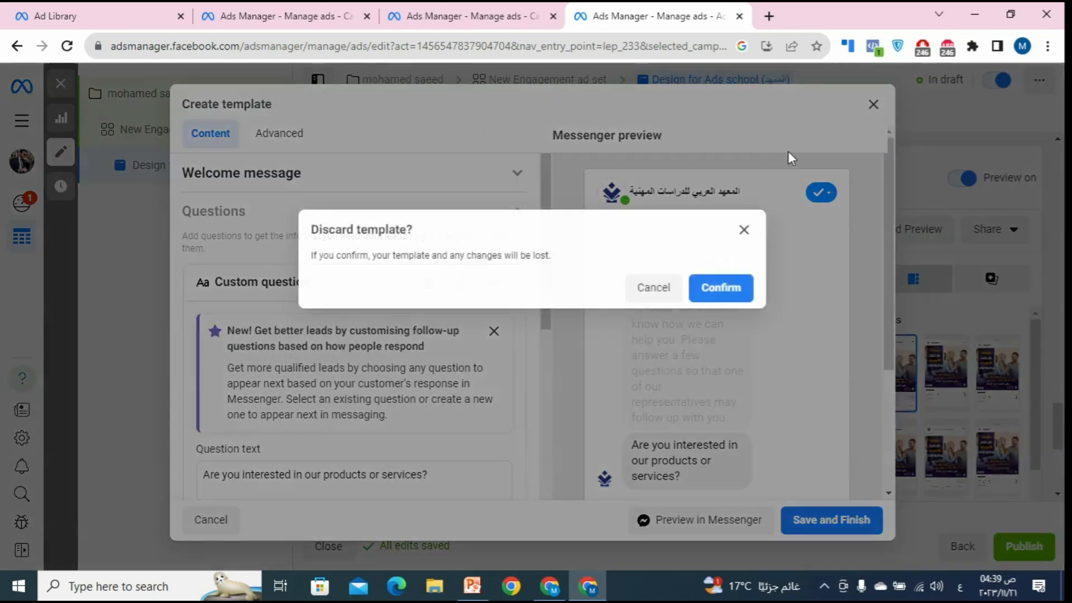
left_click(728, 291)
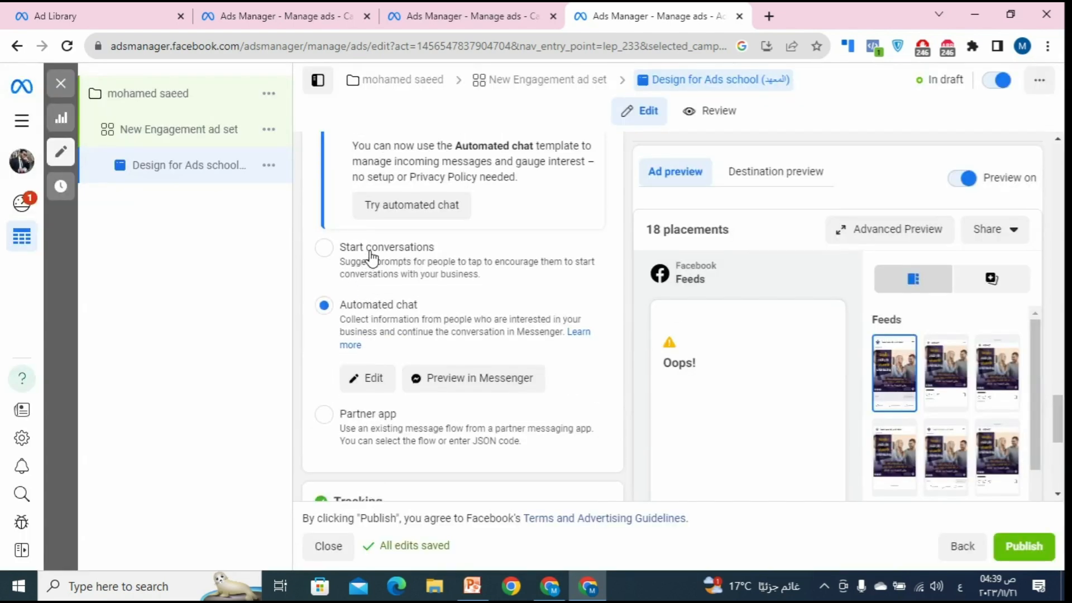
left_click(406, 260)
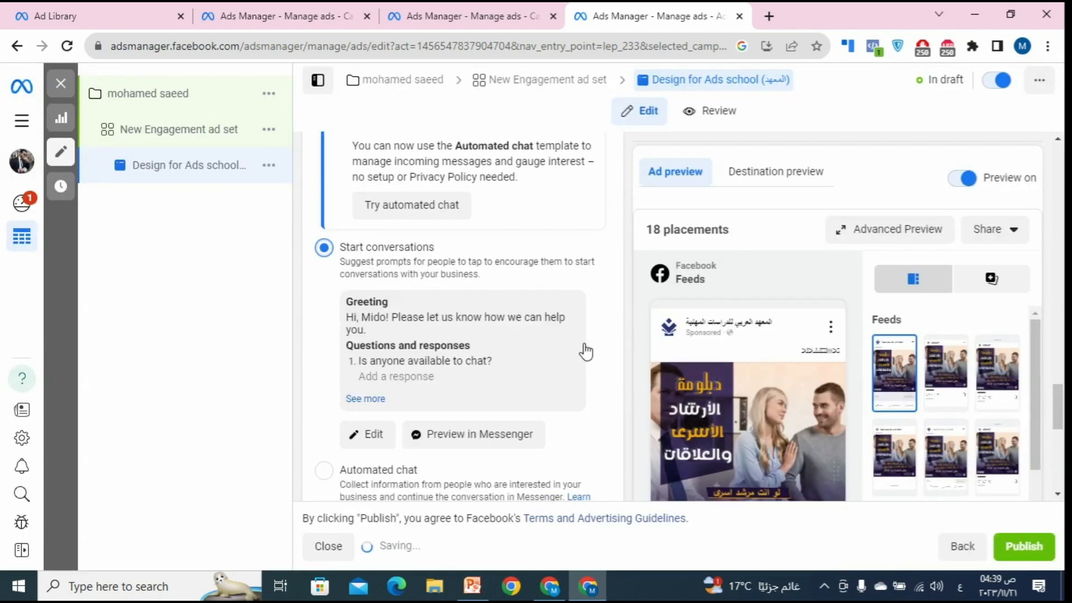
scroll(567, 285, "down", 3)
scroll(597, 283, "down", 5)
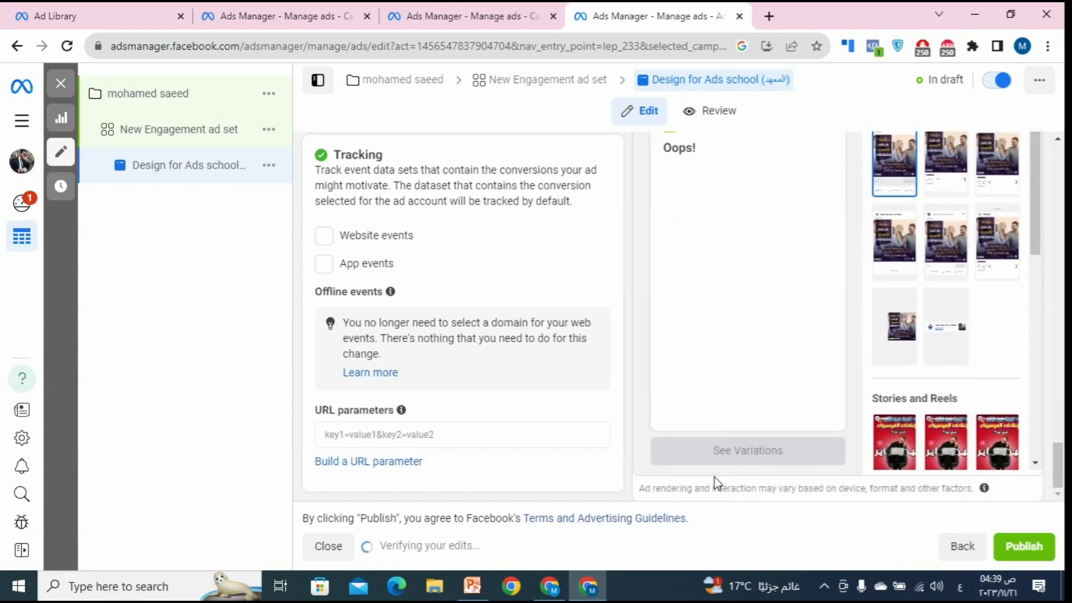
scroll(588, 437, "up", 4)
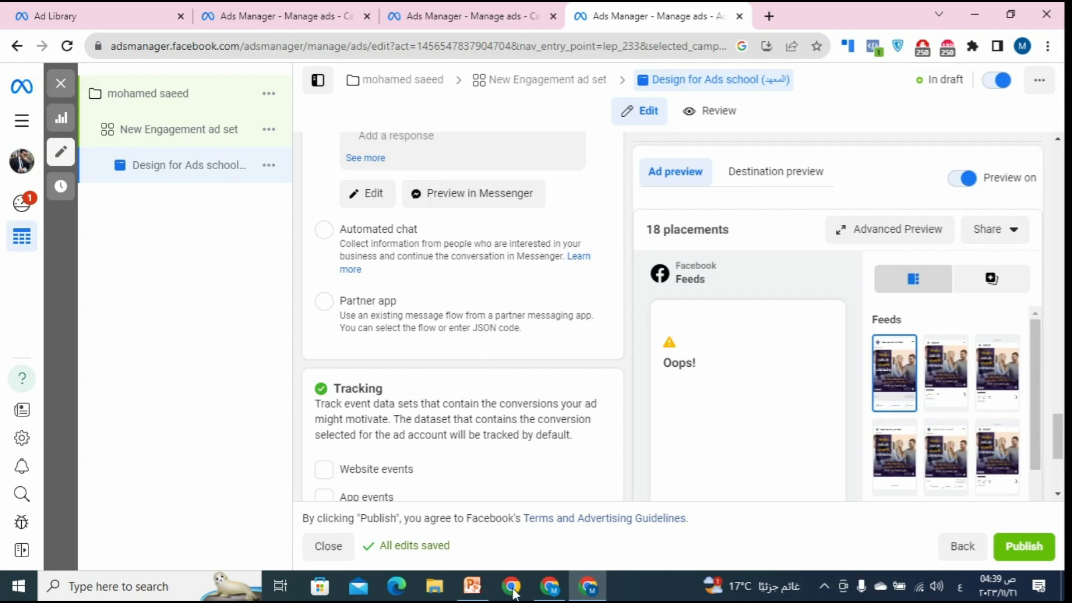
left_click(472, 586)
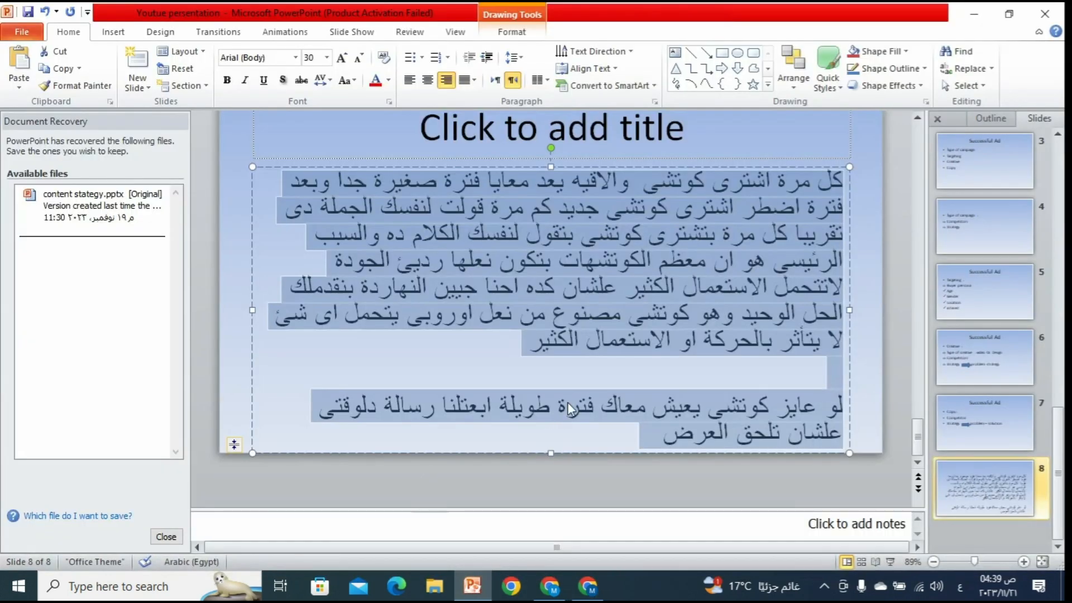
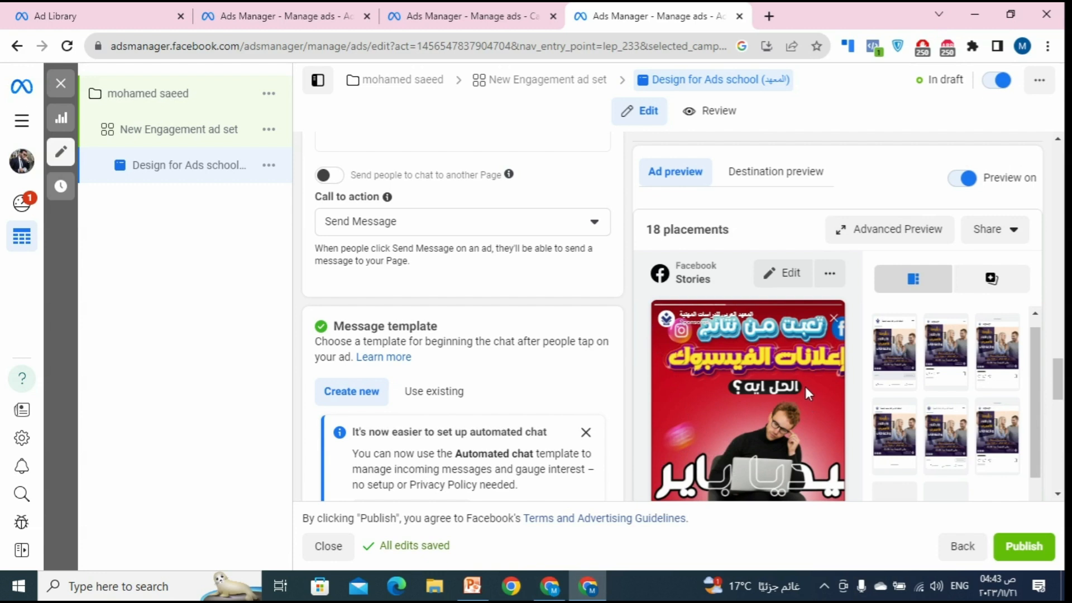
Step: Show slide 7 on copy, competitor and strategy, highlight 'Competitor', then return to Ad Library results
left_click(593, 592)
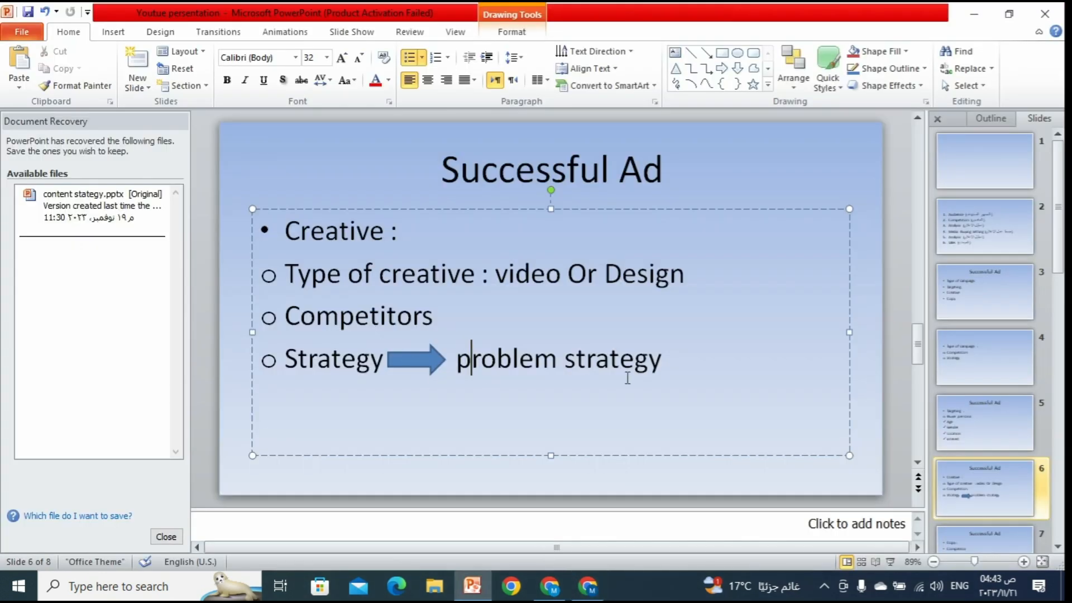
left_click(918, 445)
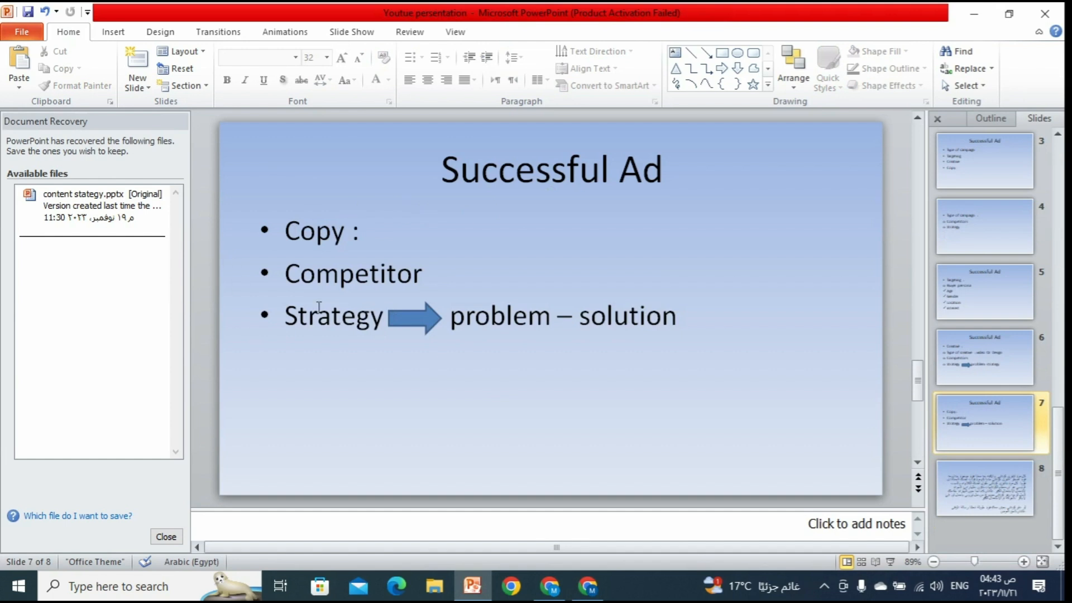
left_click_drag(444, 283, 324, 283)
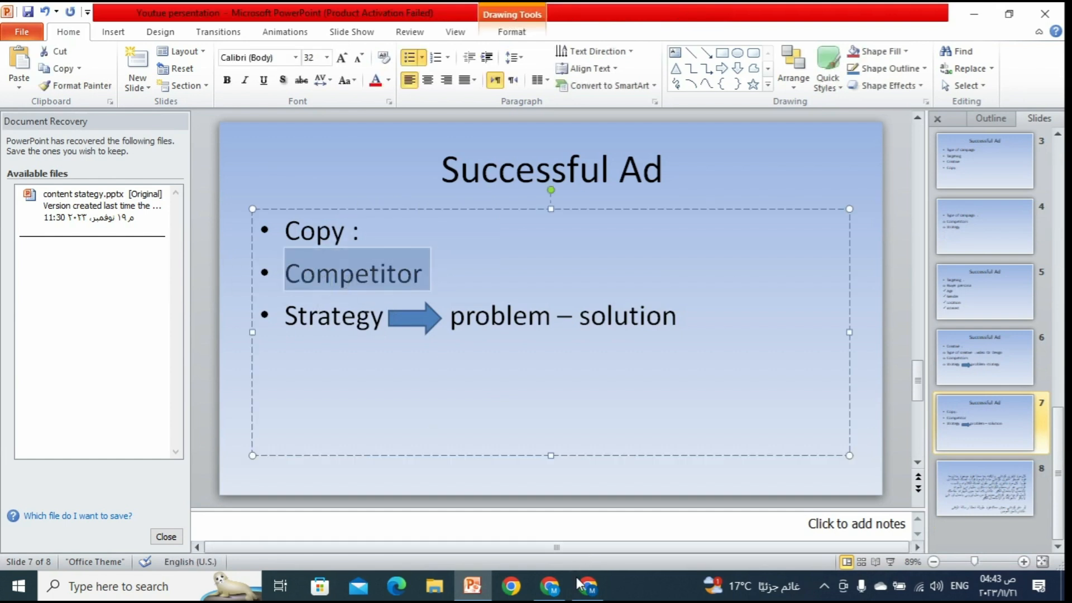
left_click(559, 575)
left_click(78, 8)
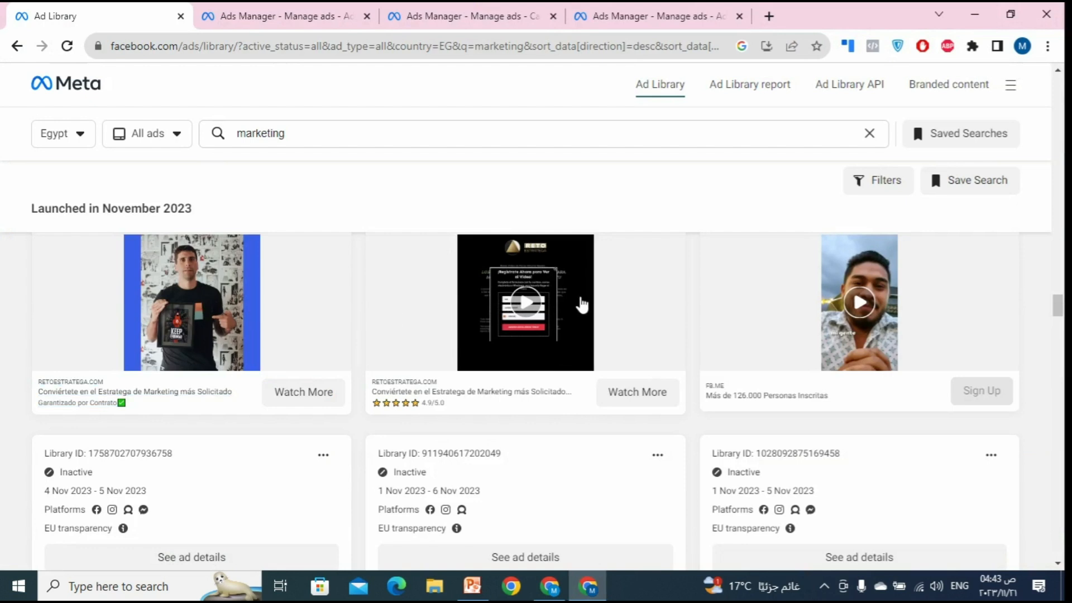
Step: Browse competitors' marketing ads from November and October 2023 in the Ad Library
scroll(575, 327, "down", 3)
scroll(318, 439, "down", 3)
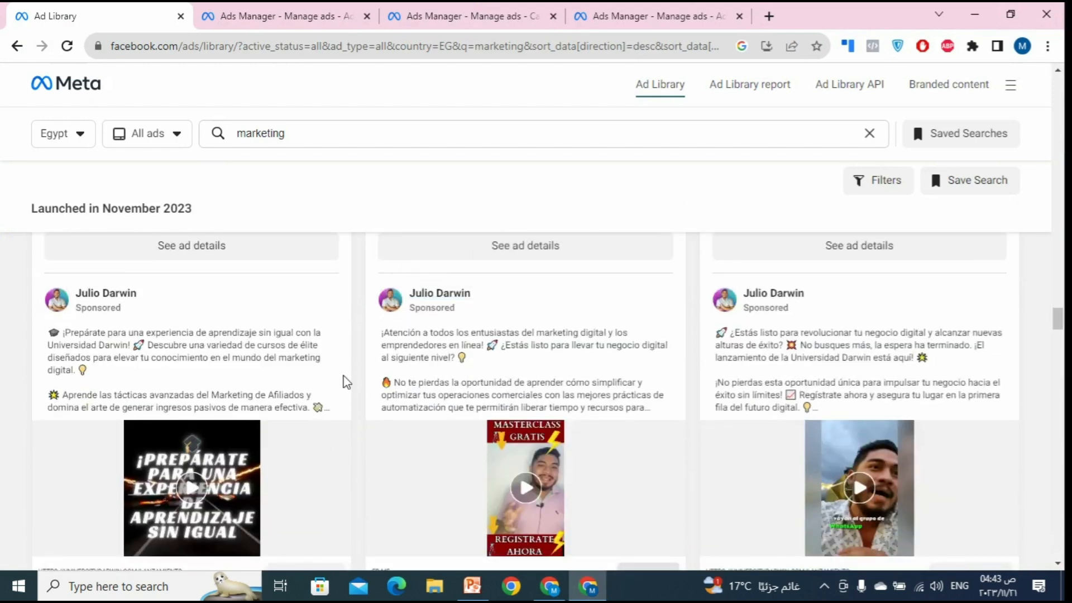
scroll(808, 355, "down", 8)
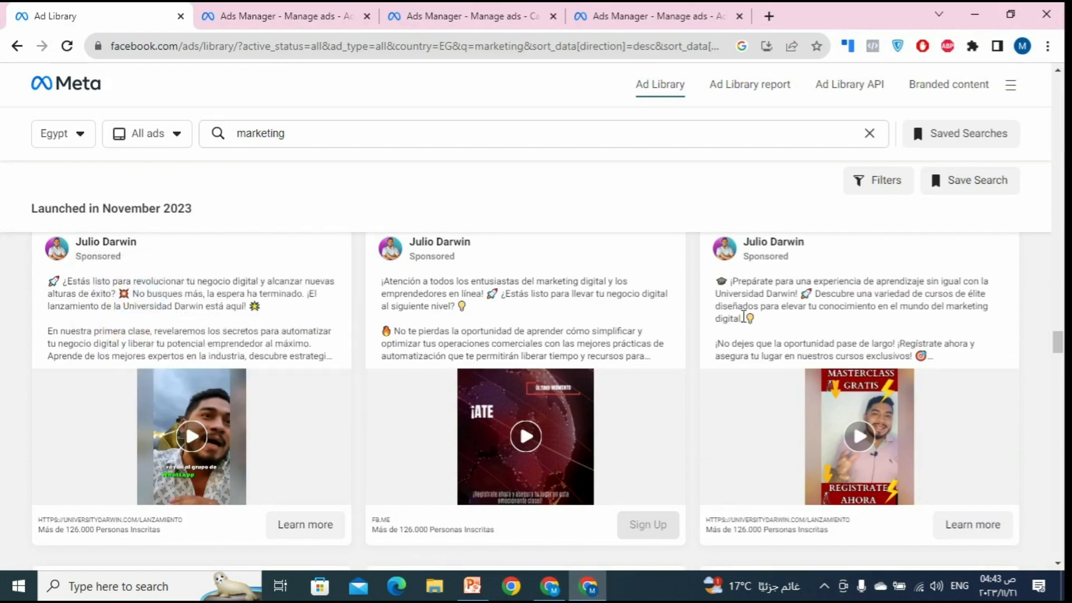
scroll(752, 335, "down", 1)
scroll(752, 337, "down", 10)
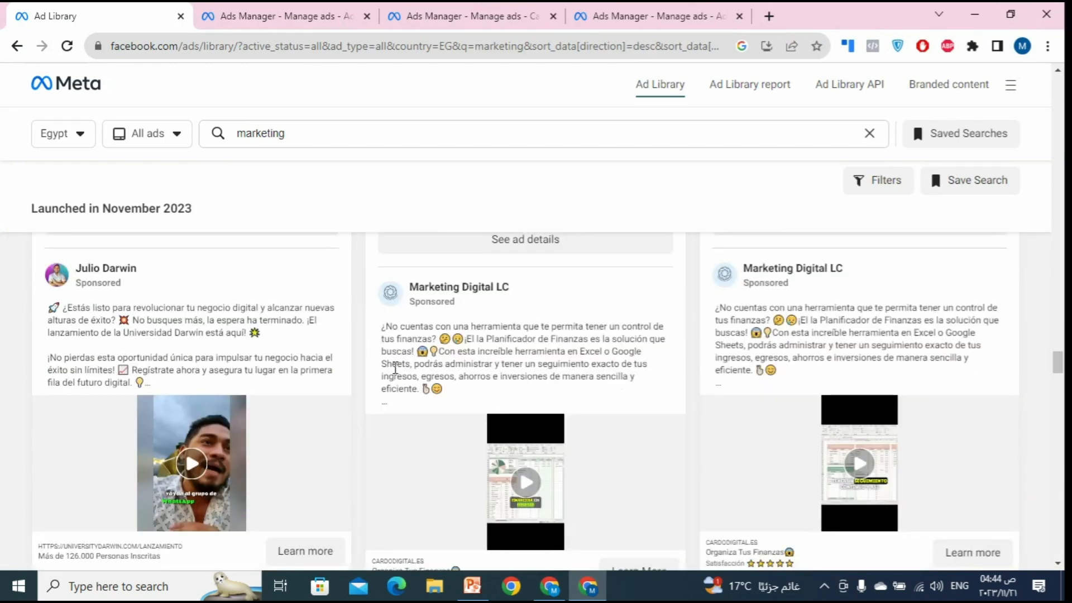
scroll(406, 397, "down", 15)
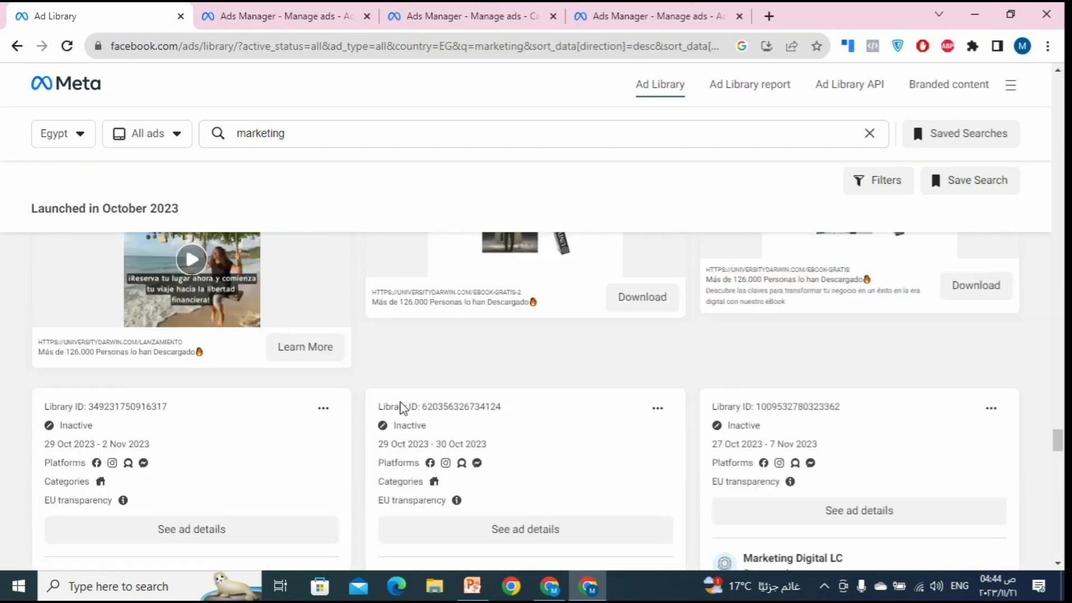
scroll(399, 424, "down", 15)
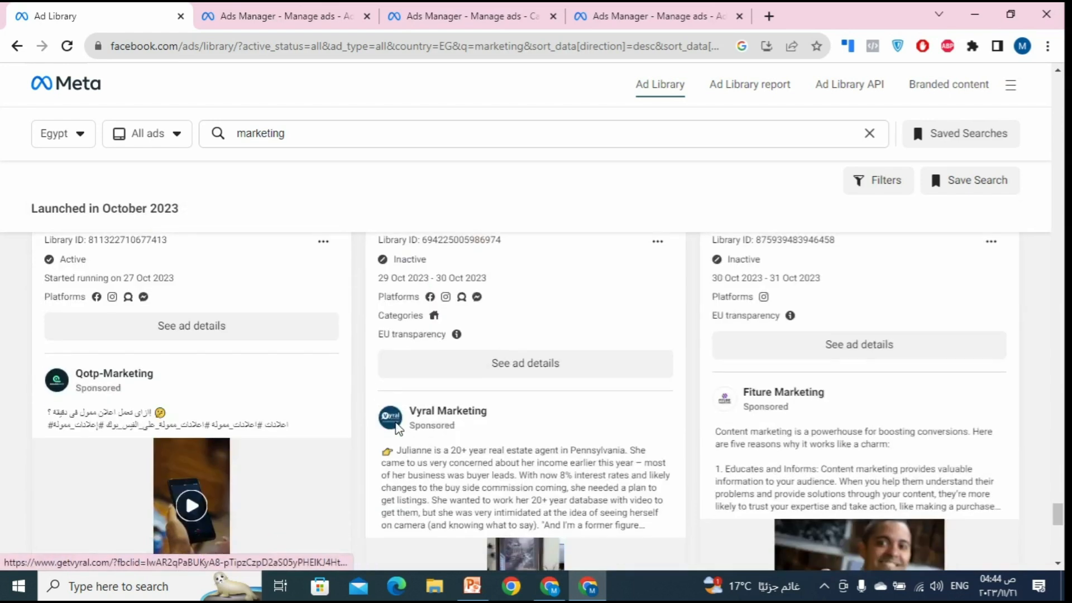
scroll(402, 438, "down", 5)
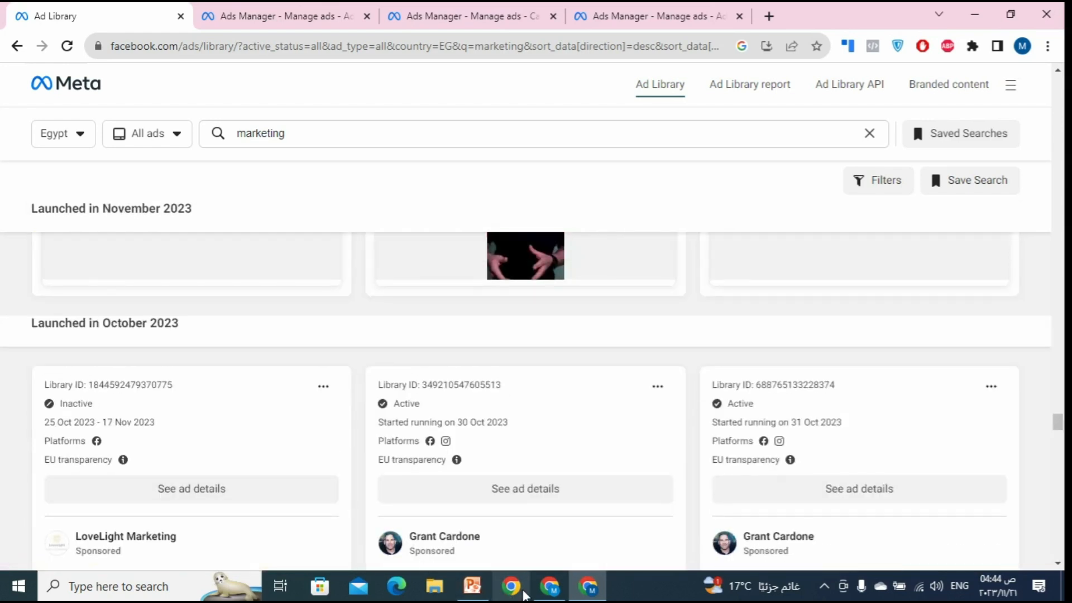
Step: Highlight 'problem' on slide 7, then return to the Design for Ads school ad editor
left_click(551, 589)
left_click(550, 589)
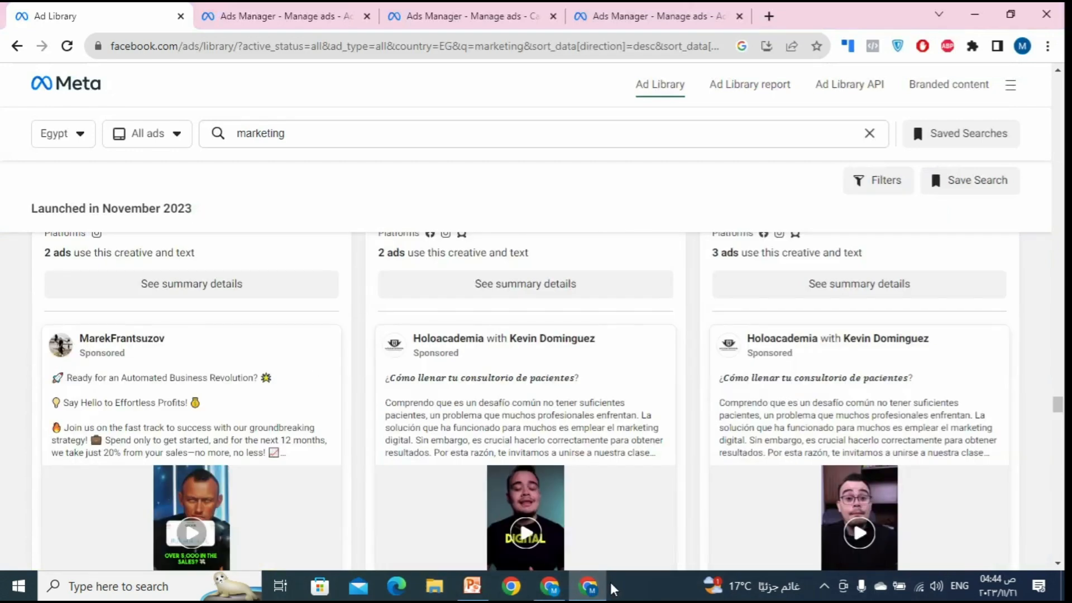
left_click(600, 587)
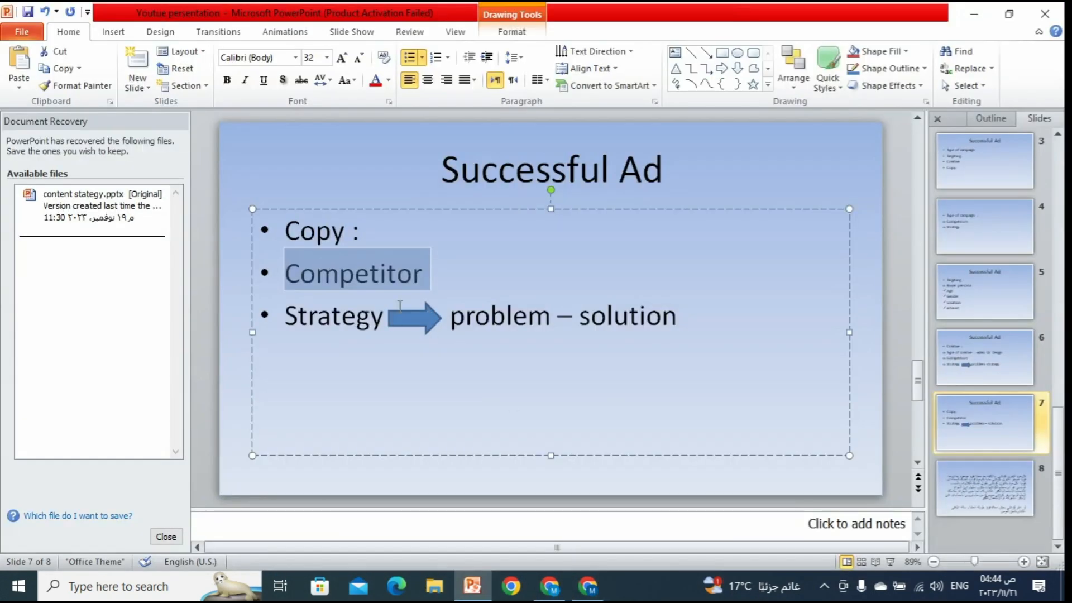
left_click_drag(552, 316, 471, 318)
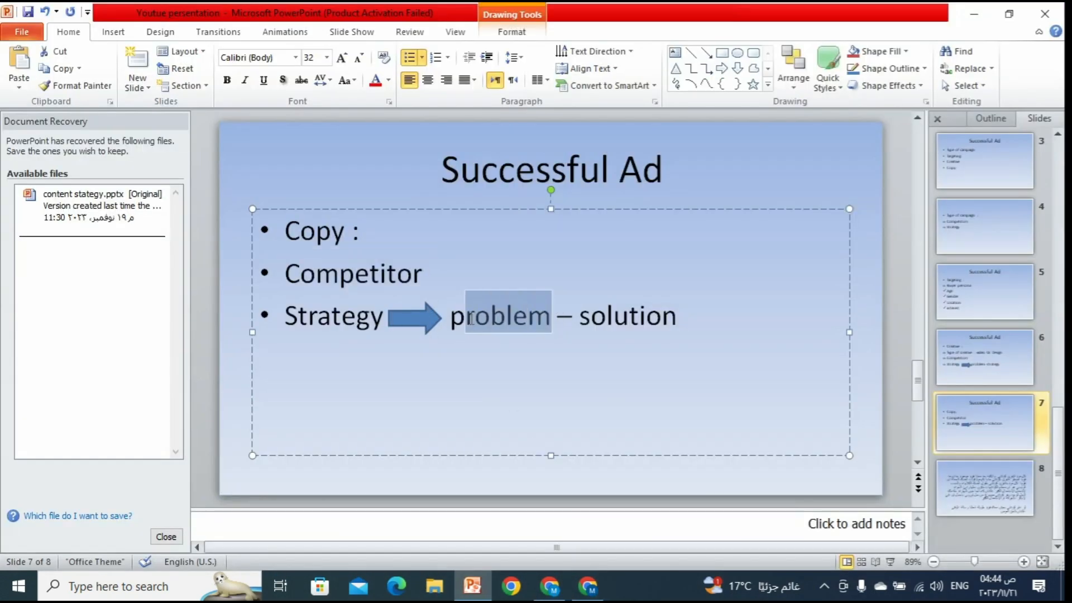
left_click(590, 589)
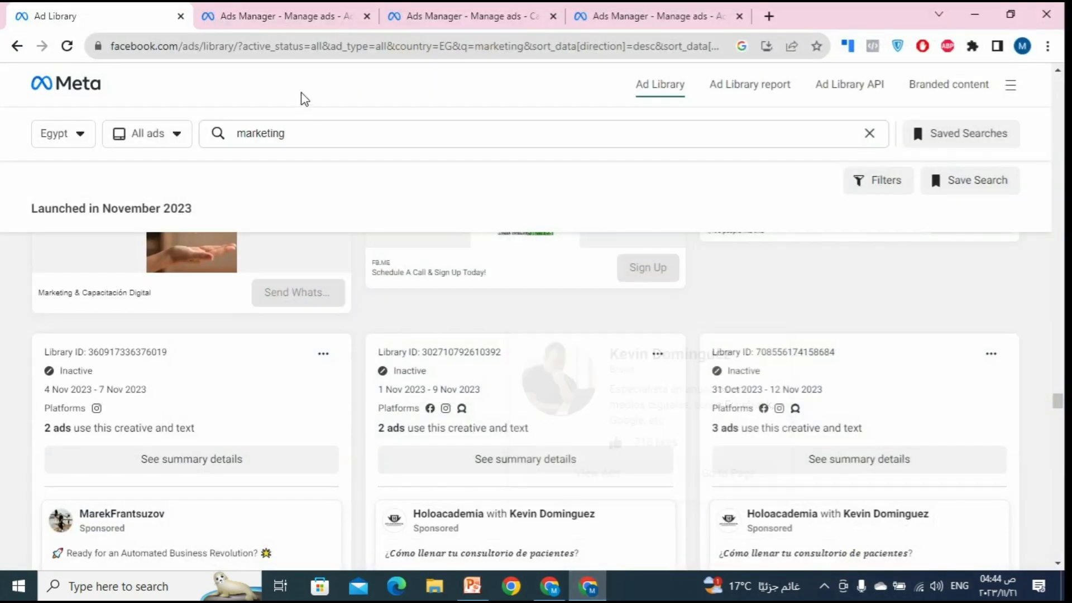
left_click(302, 14)
left_click(592, 16)
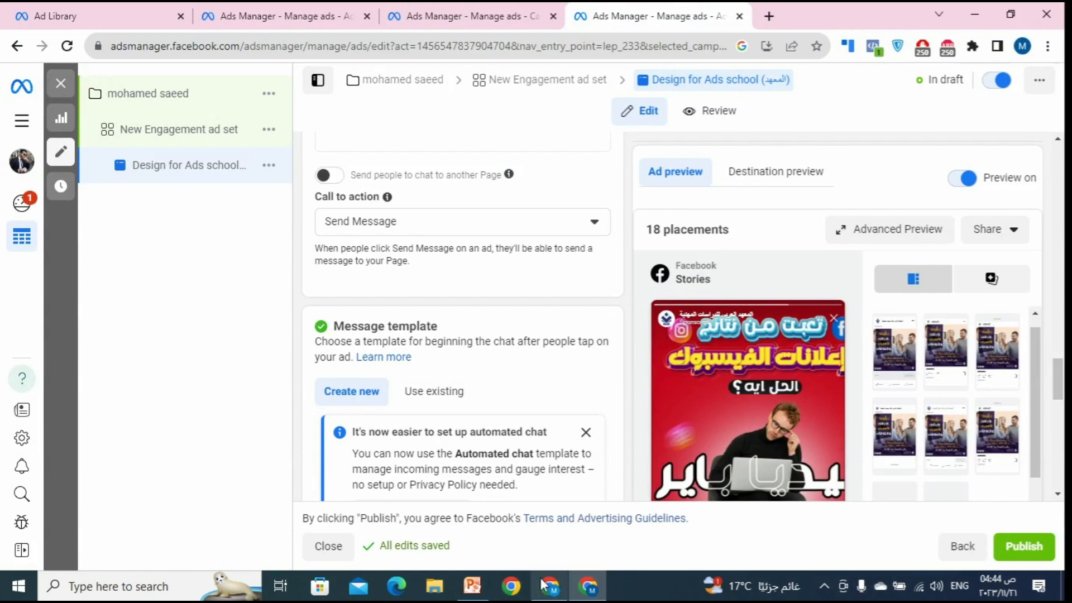
mouse_move(543, 588)
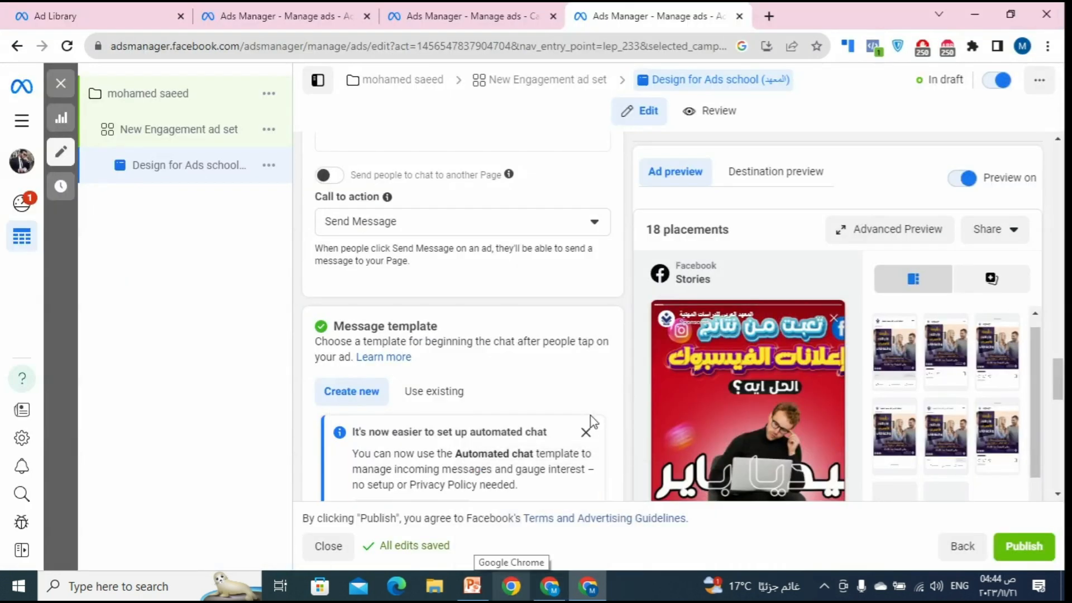
left_click(550, 589)
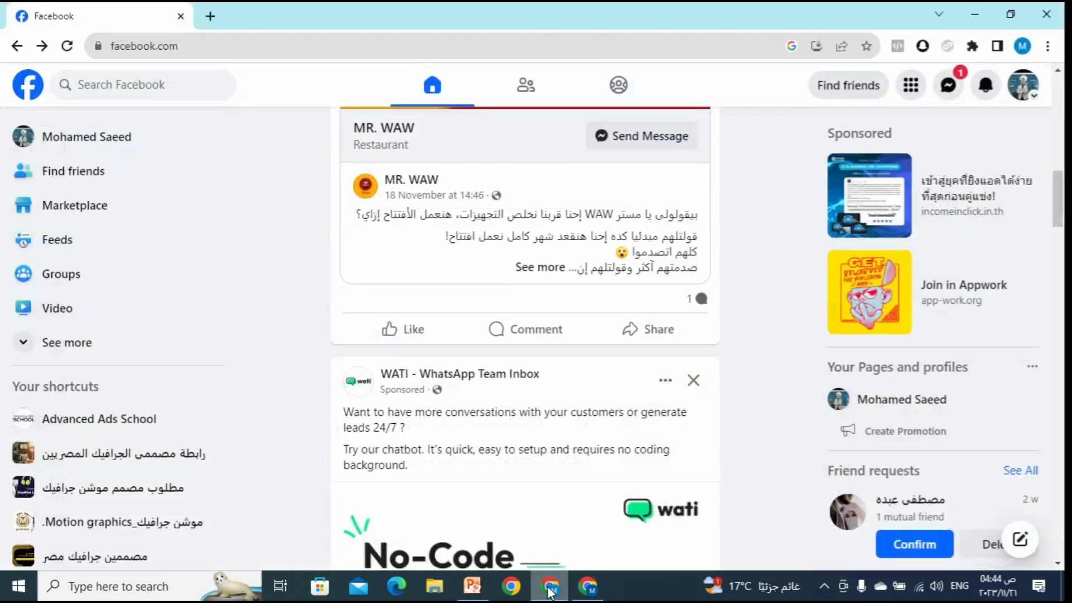
left_click(550, 590)
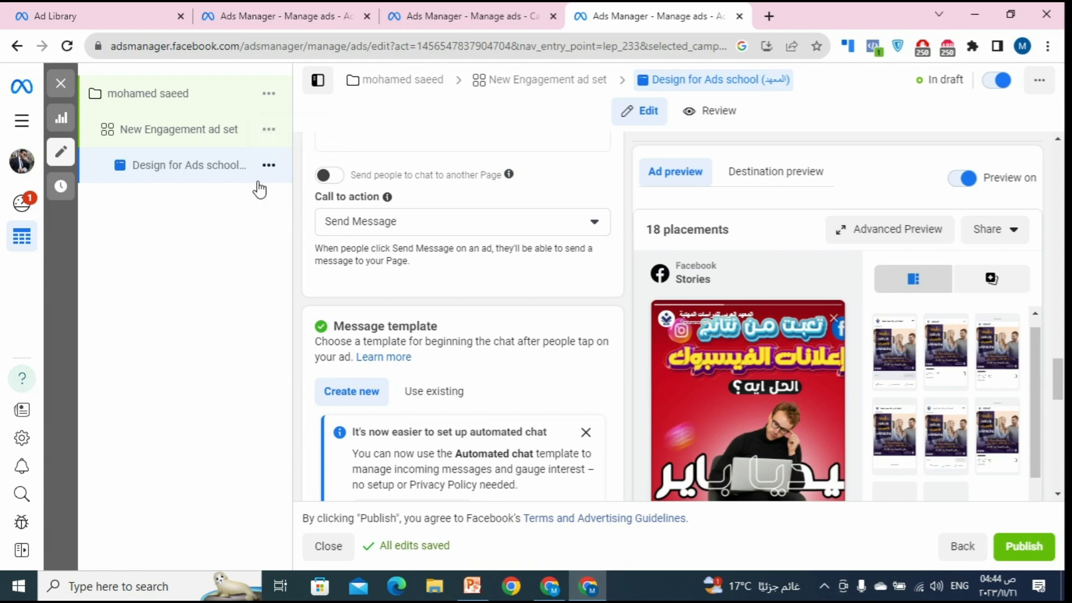
Step: Quickly duplicate the Design for Ads school ad from its Action menu, keeping the name unchanged
double_click(226, 178)
left_click(235, 206)
left_click(269, 166)
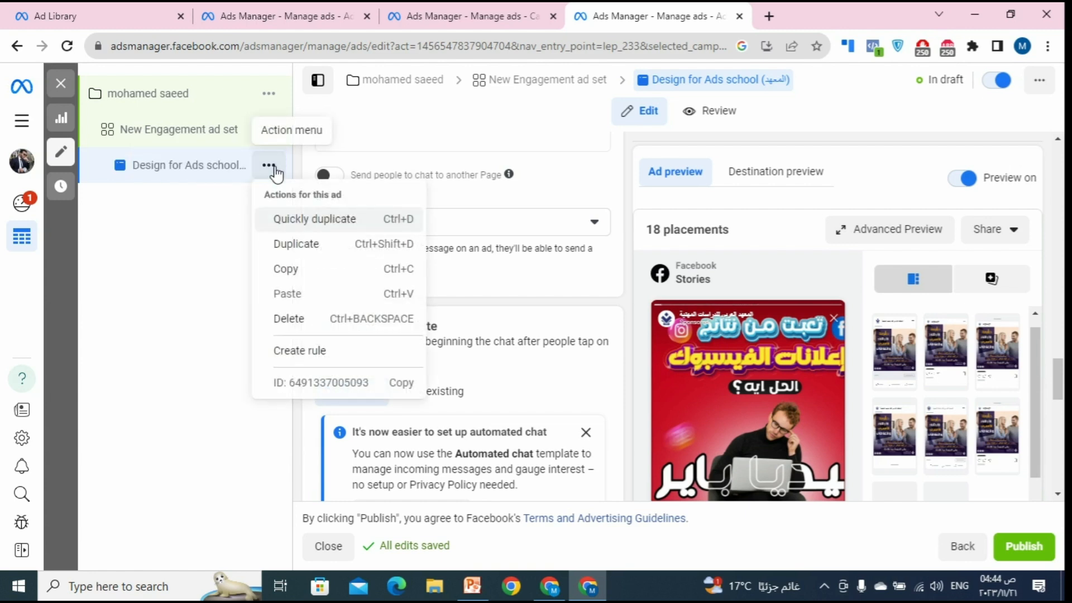
left_click(305, 231)
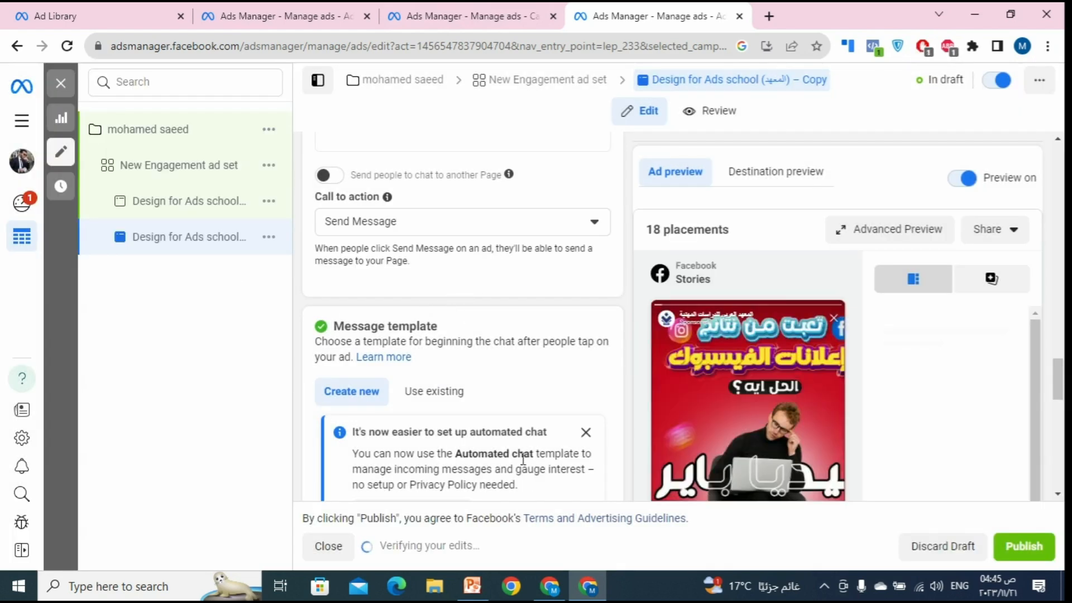
scroll(463, 429, "down", 3)
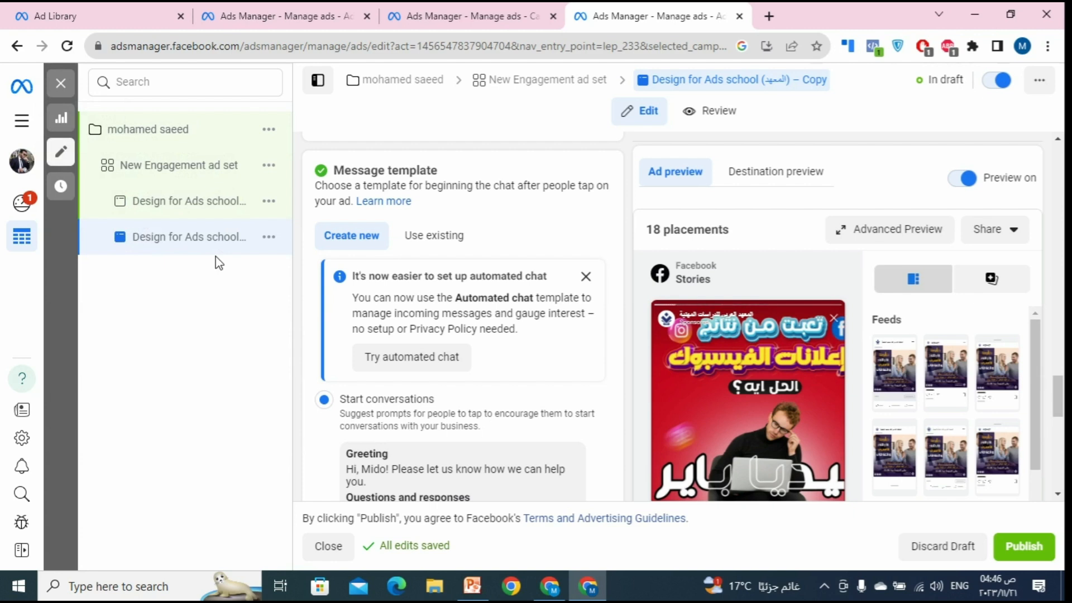
Step: Open the New Engagement ad set and select its 207.00 EGP daily budget
left_click(222, 166)
scroll(498, 312, "down", 9)
scroll(507, 367, "down", 3)
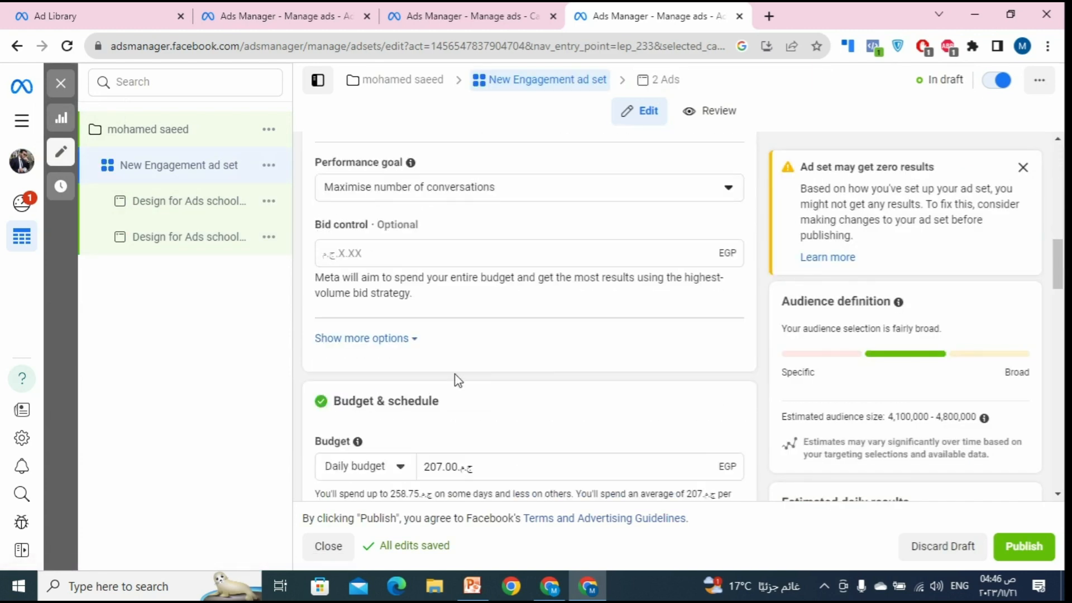
scroll(541, 424, "down", 3)
double_click(448, 312)
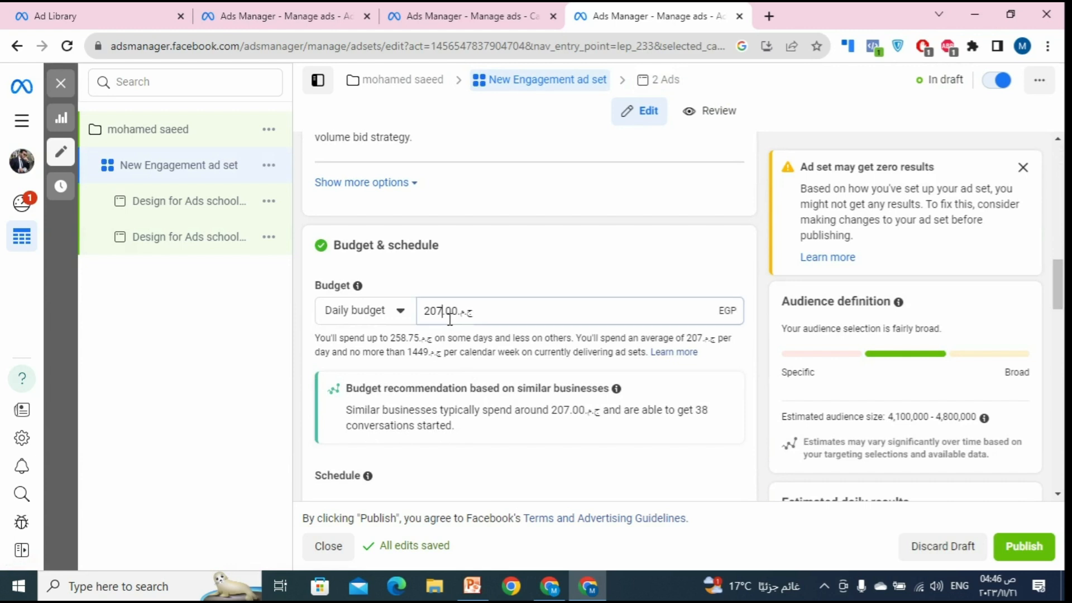